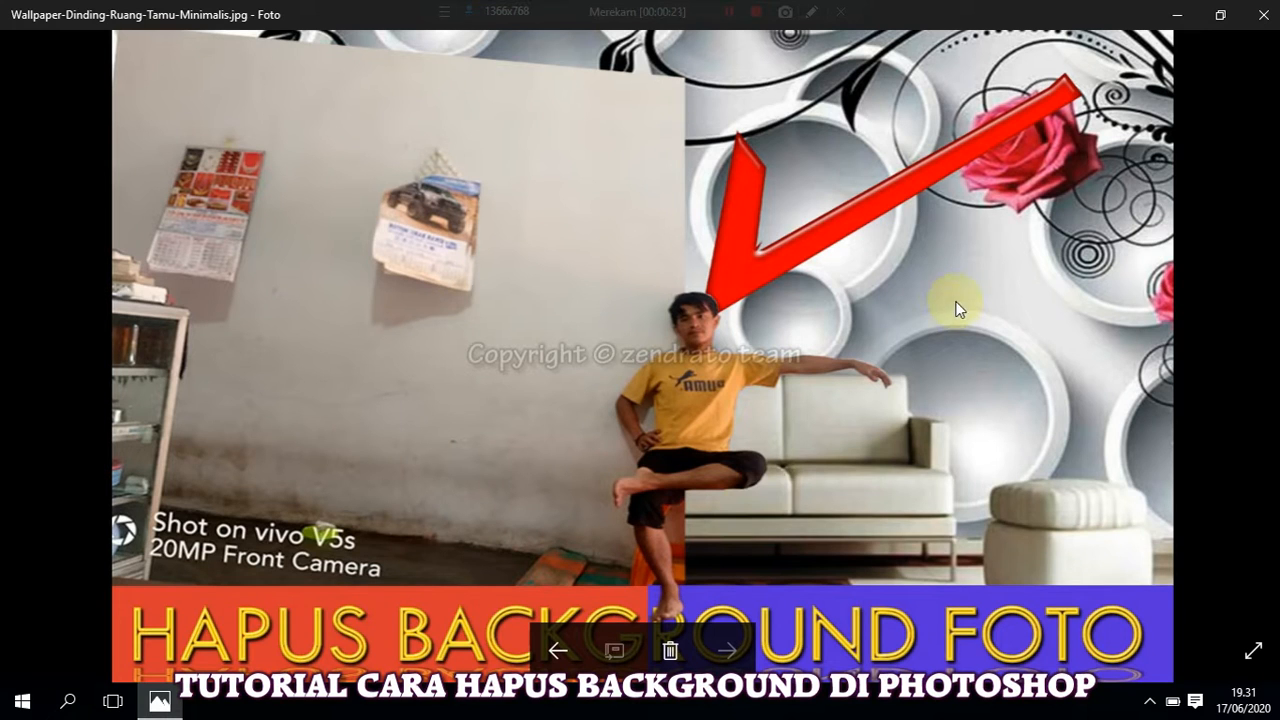
# Close the photo viewer, refresh the desktop and launch Photoshop CS5.
pyautogui.click(1263, 17)
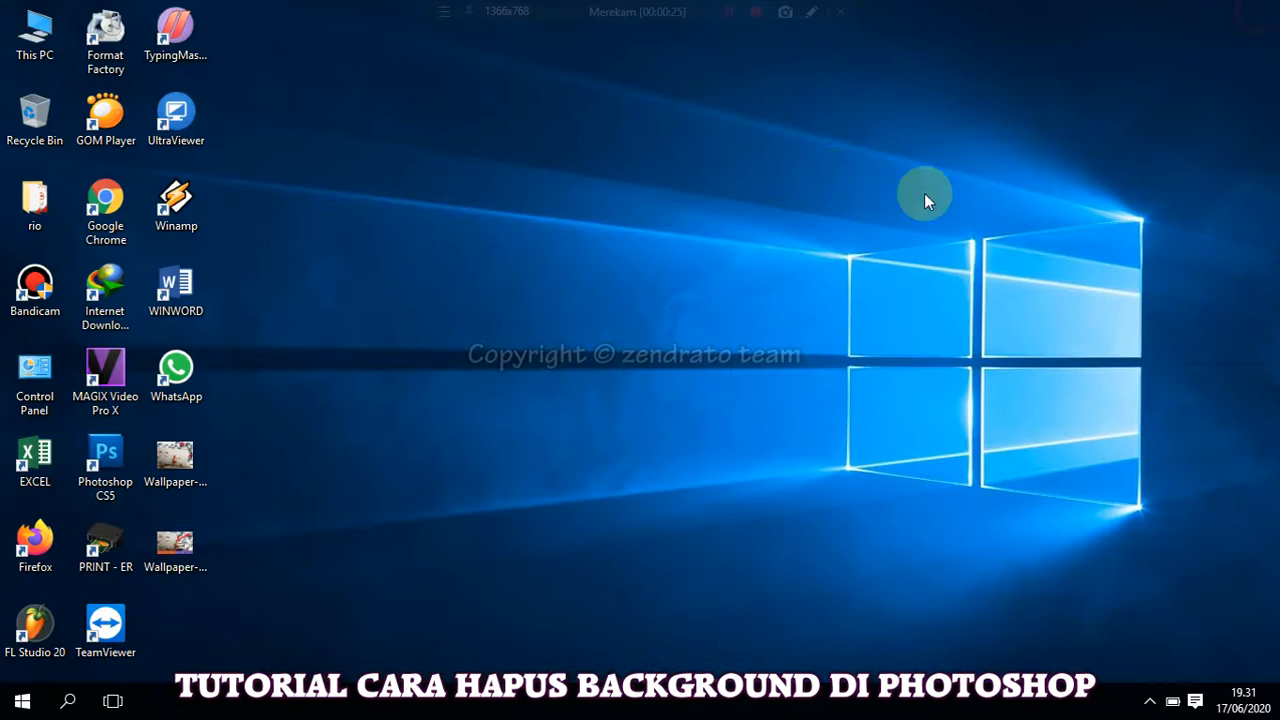
pyautogui.rightClick(833, 176)
pyautogui.click(858, 231)
pyautogui.click(122, 466)
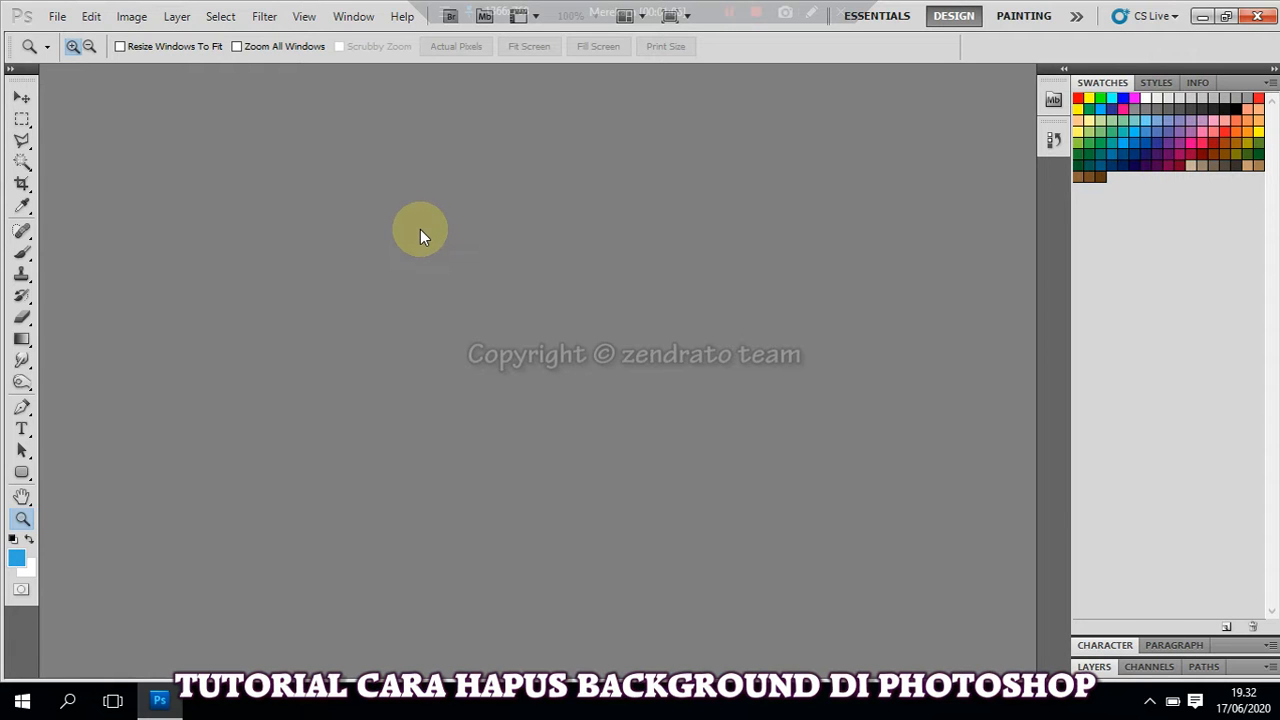
# Open the photo IMG_20200617_104255 from the Thanks For Subscribe folder, browsing the files as extra large icons.
pyautogui.doubleClick(458, 280)
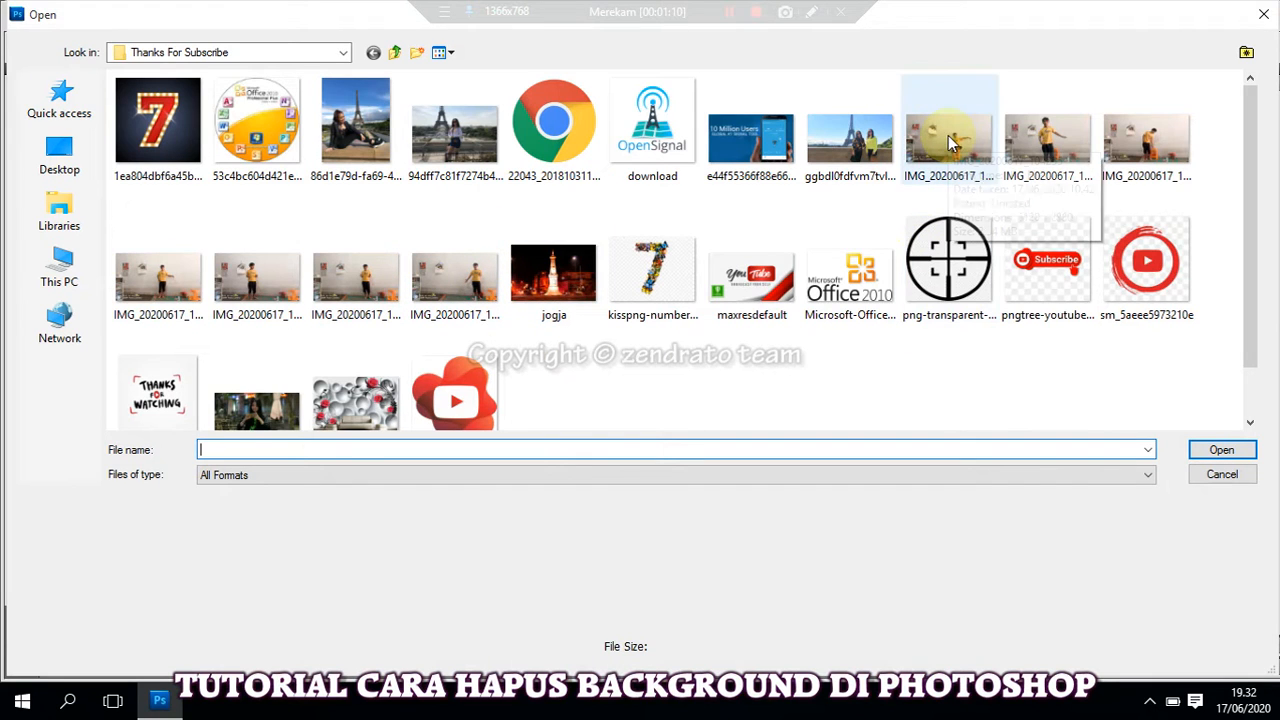
pyautogui.click(440, 52)
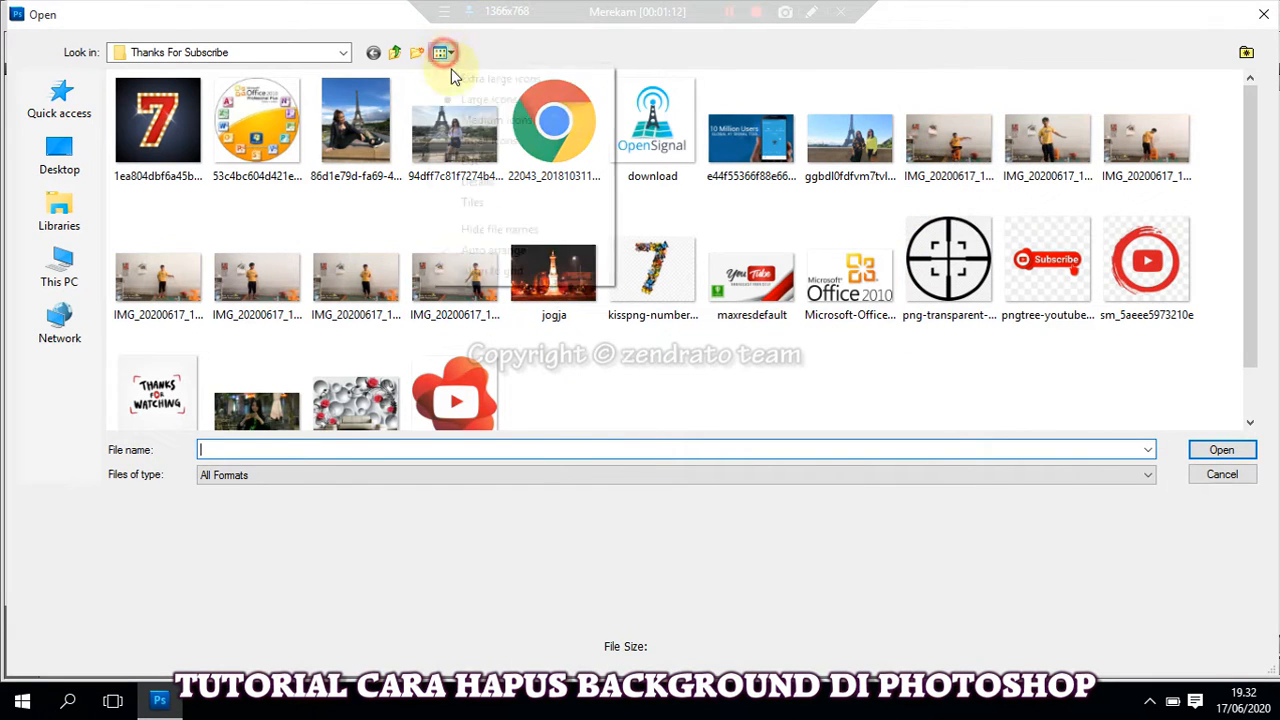
pyautogui.click(478, 78)
pyautogui.click(716, 221)
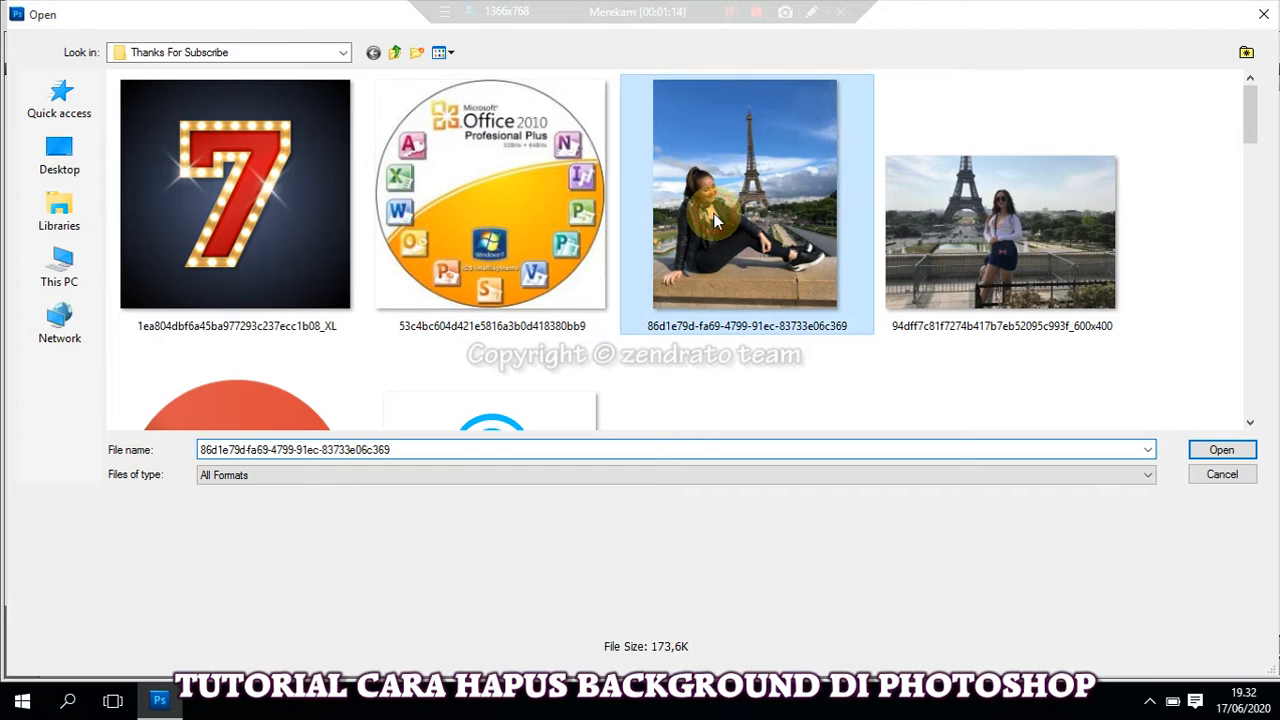
pyautogui.click(480, 375)
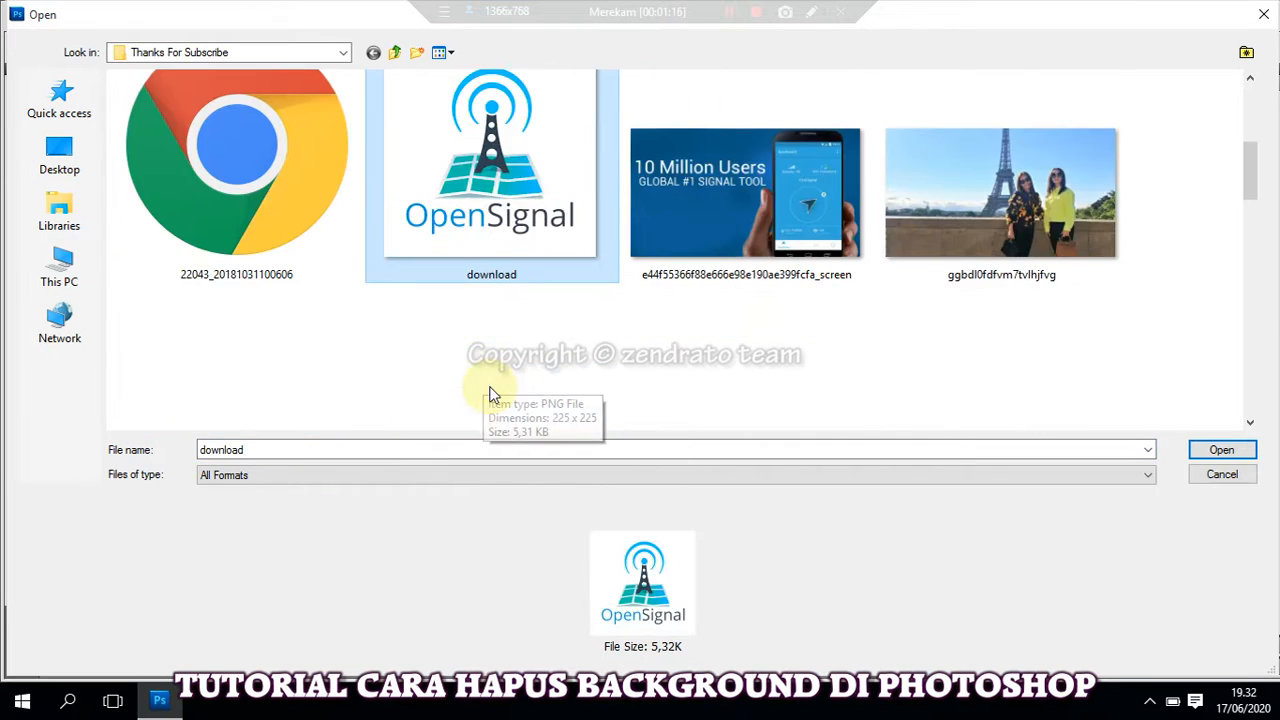
pyautogui.scroll(-2, 785, 287)
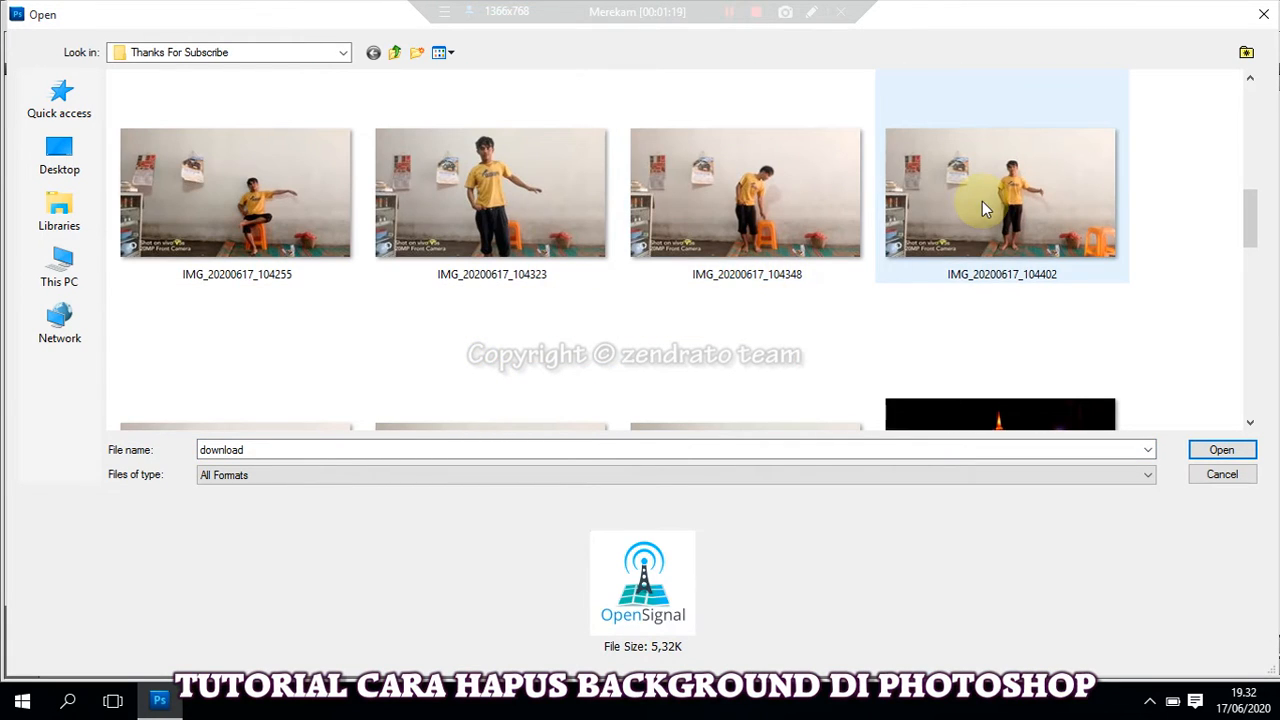
pyautogui.click(240, 203)
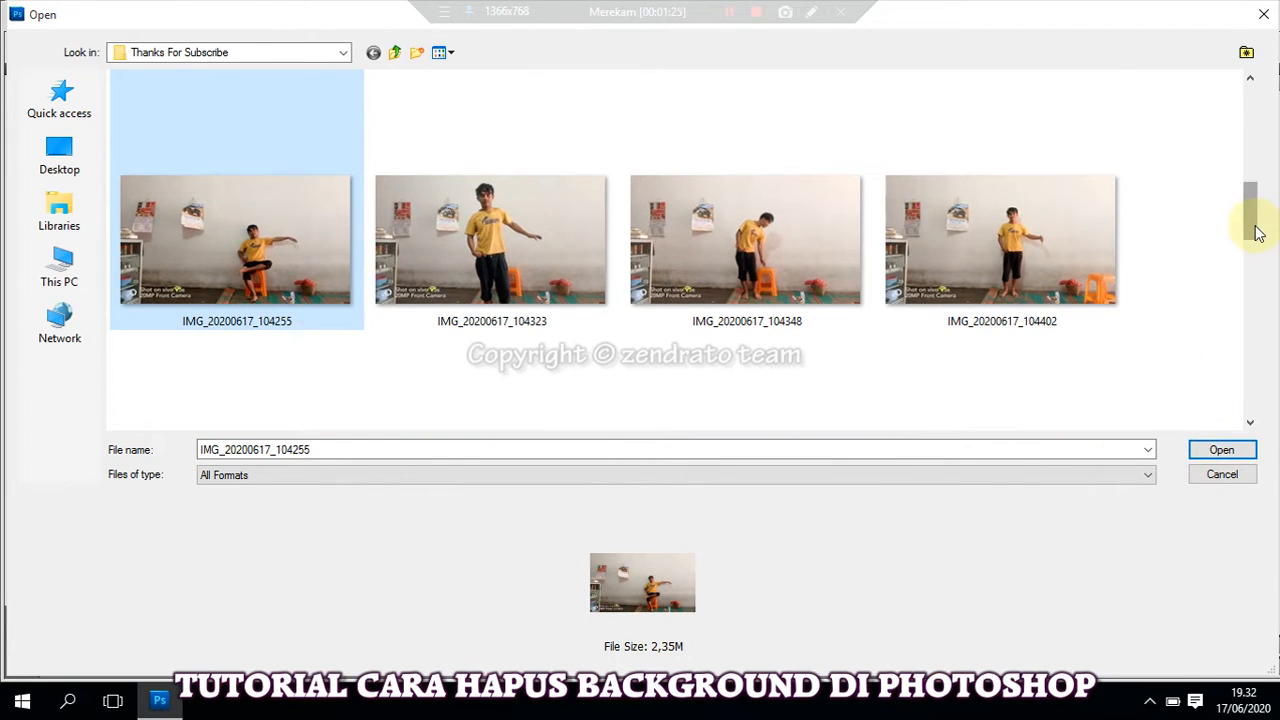
pyautogui.click(1222, 449)
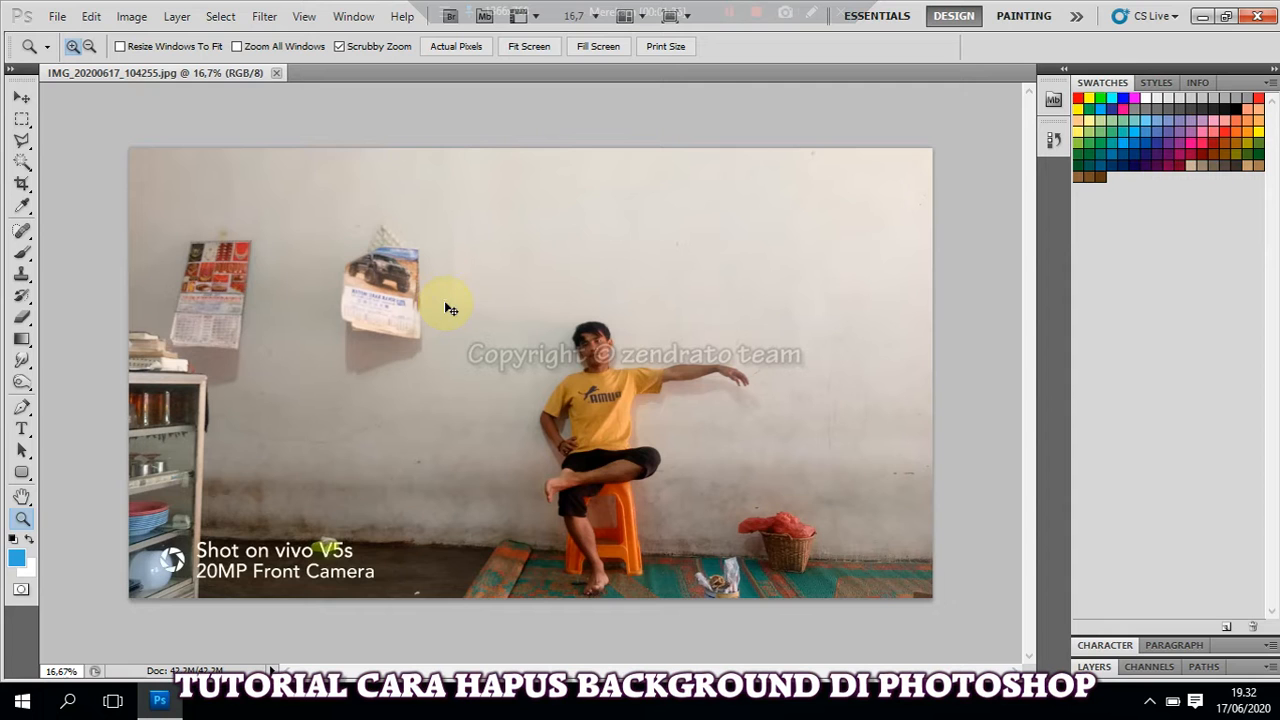
# Open the Wallpaper-Dinding-Ruang-Tamu-Minimalis image from the same folder as a second document.
pyautogui.hotkey('ctrl', 'o')
pyautogui.click(700, 232)
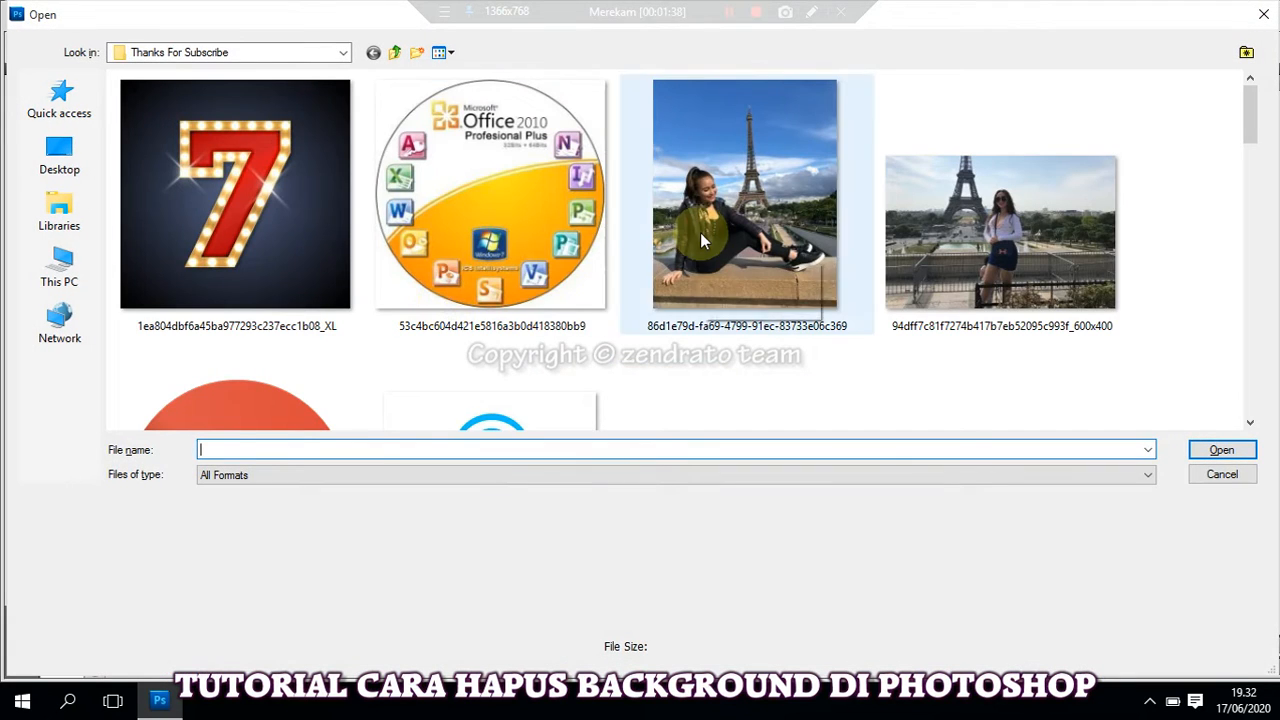
pyautogui.click(1249, 422)
pyautogui.click(1250, 423)
pyautogui.click(1250, 423)
pyautogui.click(1250, 423)
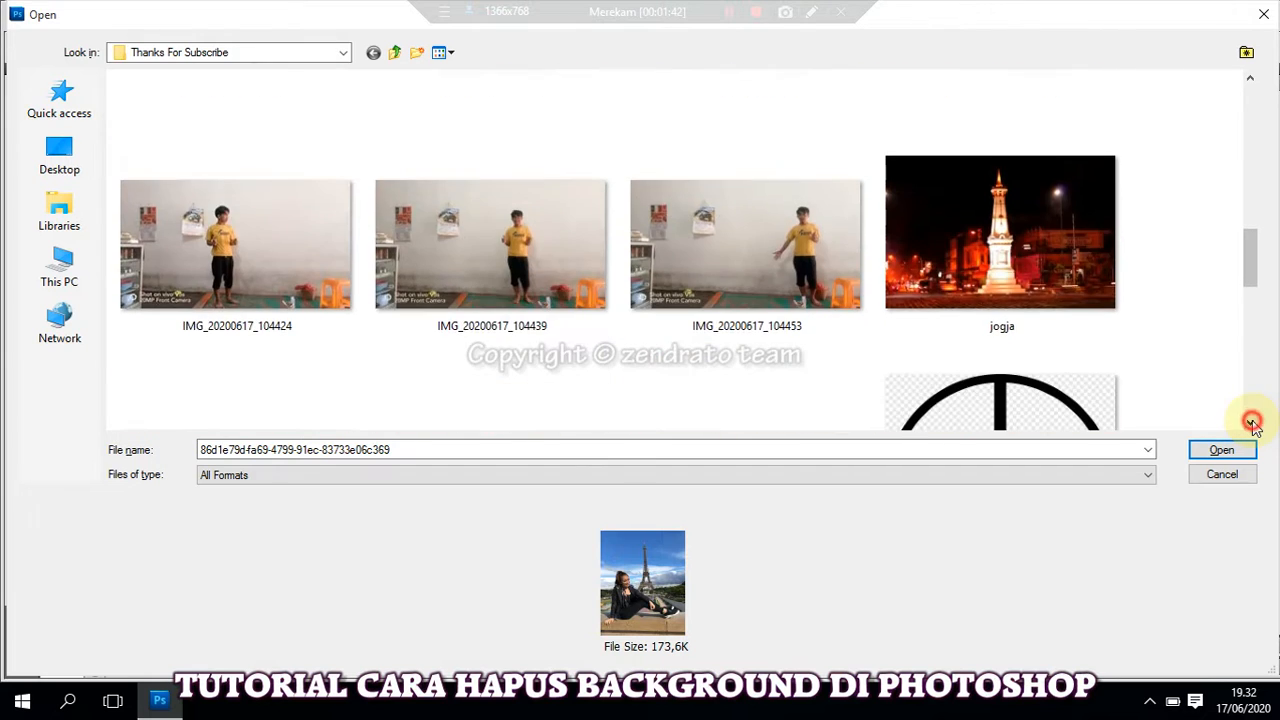
pyautogui.click(1250, 423)
pyautogui.click(1250, 423)
pyautogui.click(1250, 423)
pyautogui.click(1250, 423)
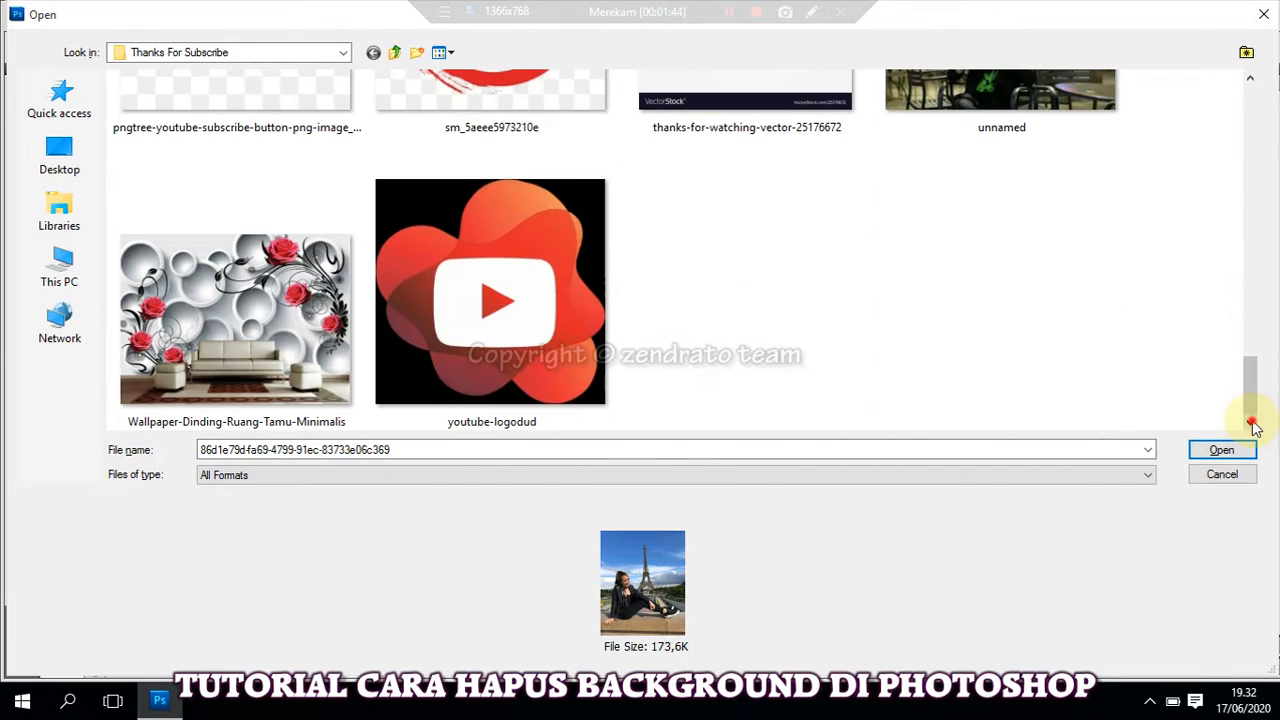
pyautogui.click(335, 335)
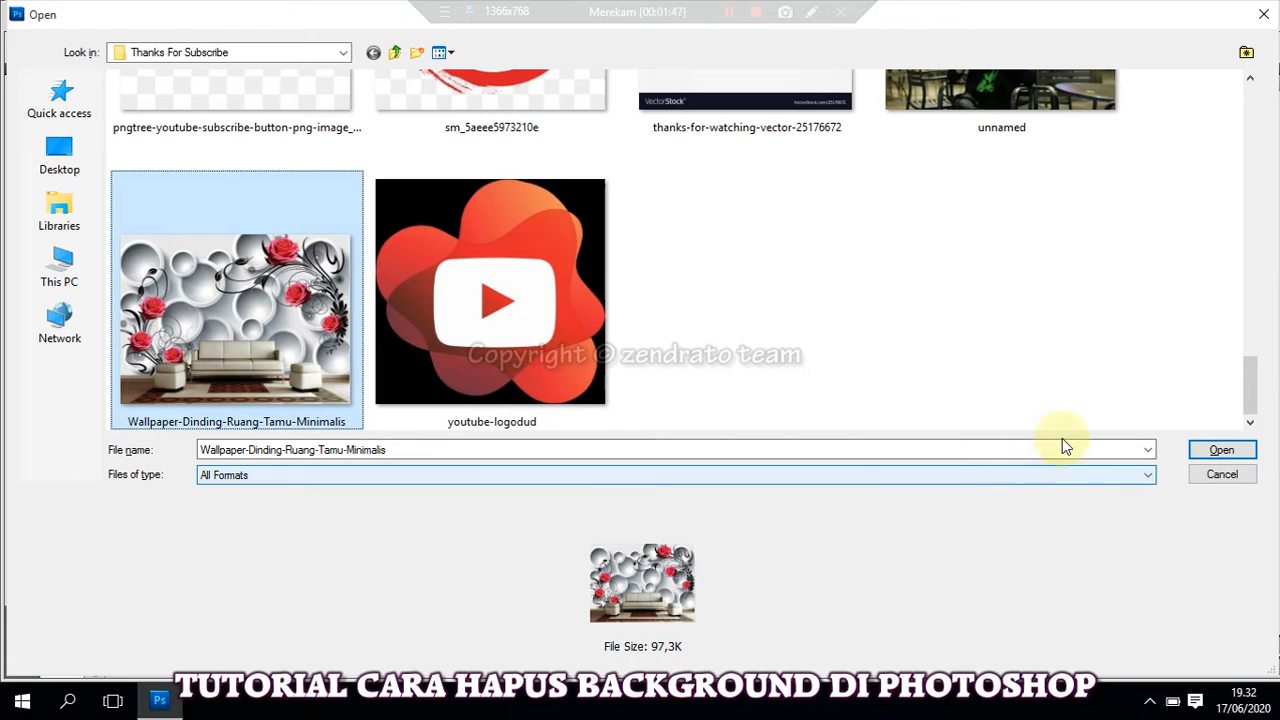
pyautogui.click(1222, 451)
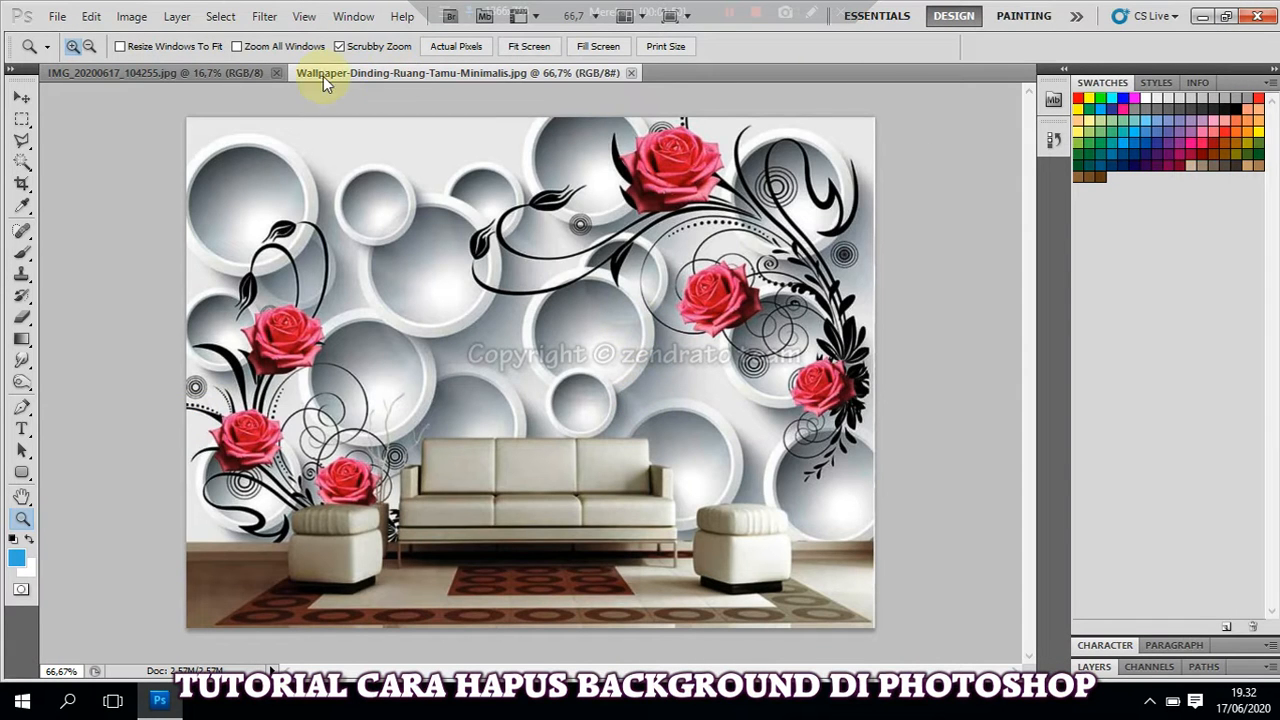
# Examine the seated man's photo and the living-room wallpaper image by switching between both documents and viewing each up close.
pyautogui.click(140, 73)
pyautogui.click(381, 73)
pyautogui.rightClick(381, 73)
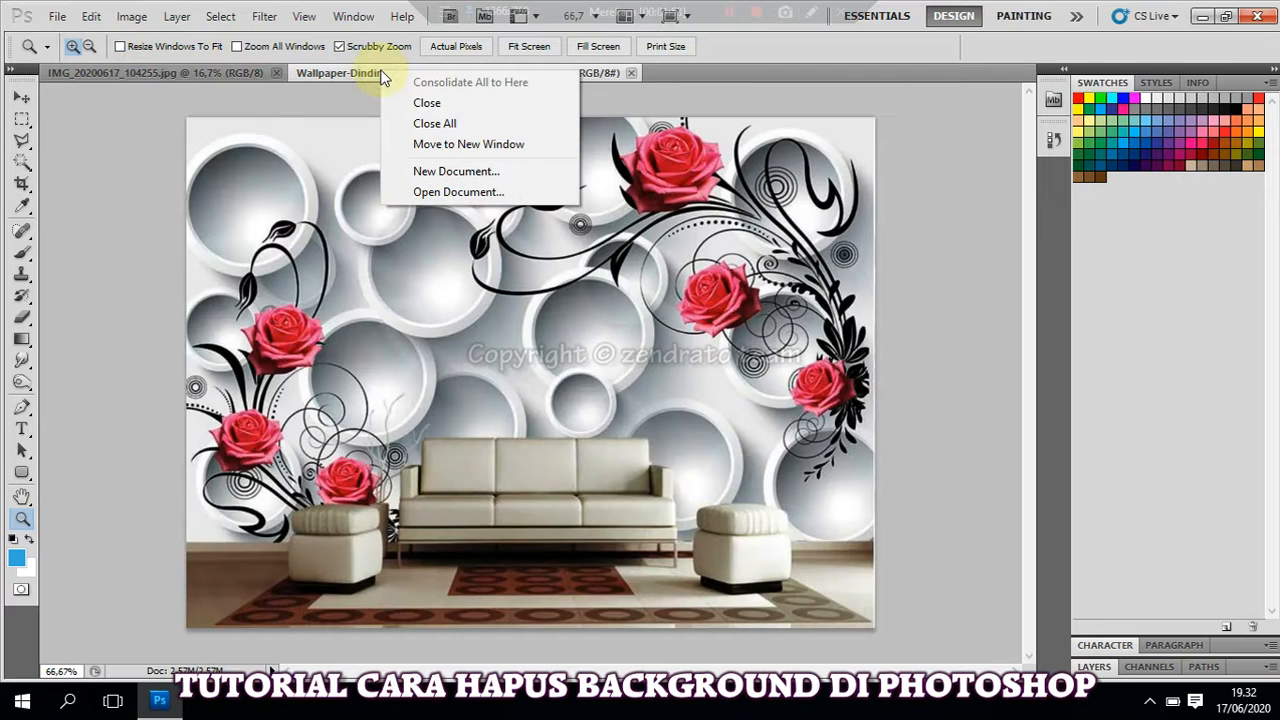
pyautogui.click(347, 73)
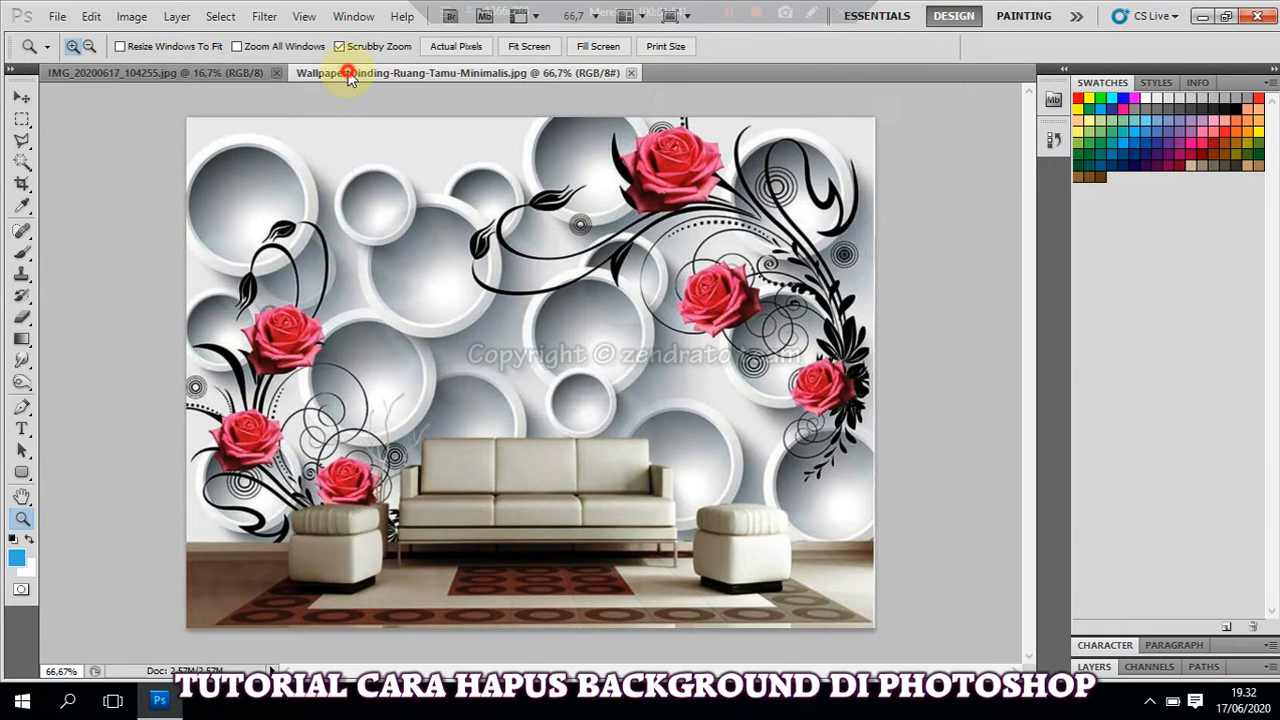
pyautogui.click(226, 74)
pyautogui.click(613, 372)
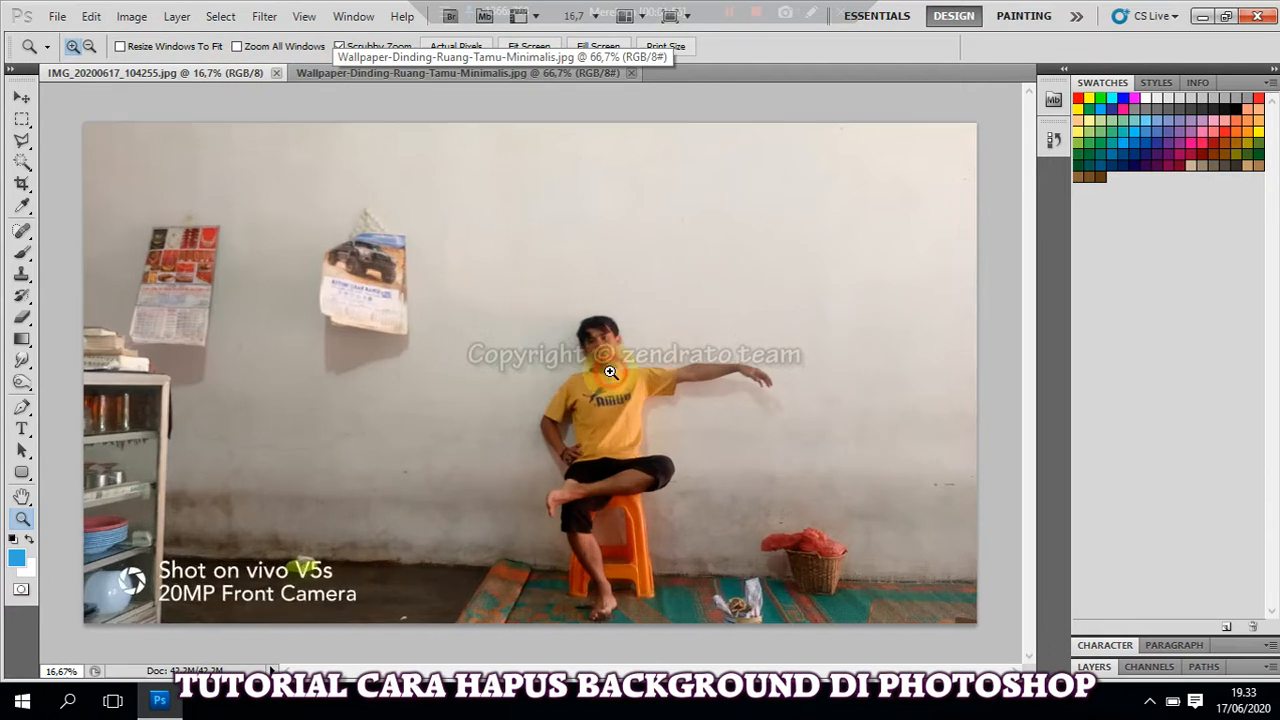
pyautogui.click(665, 401)
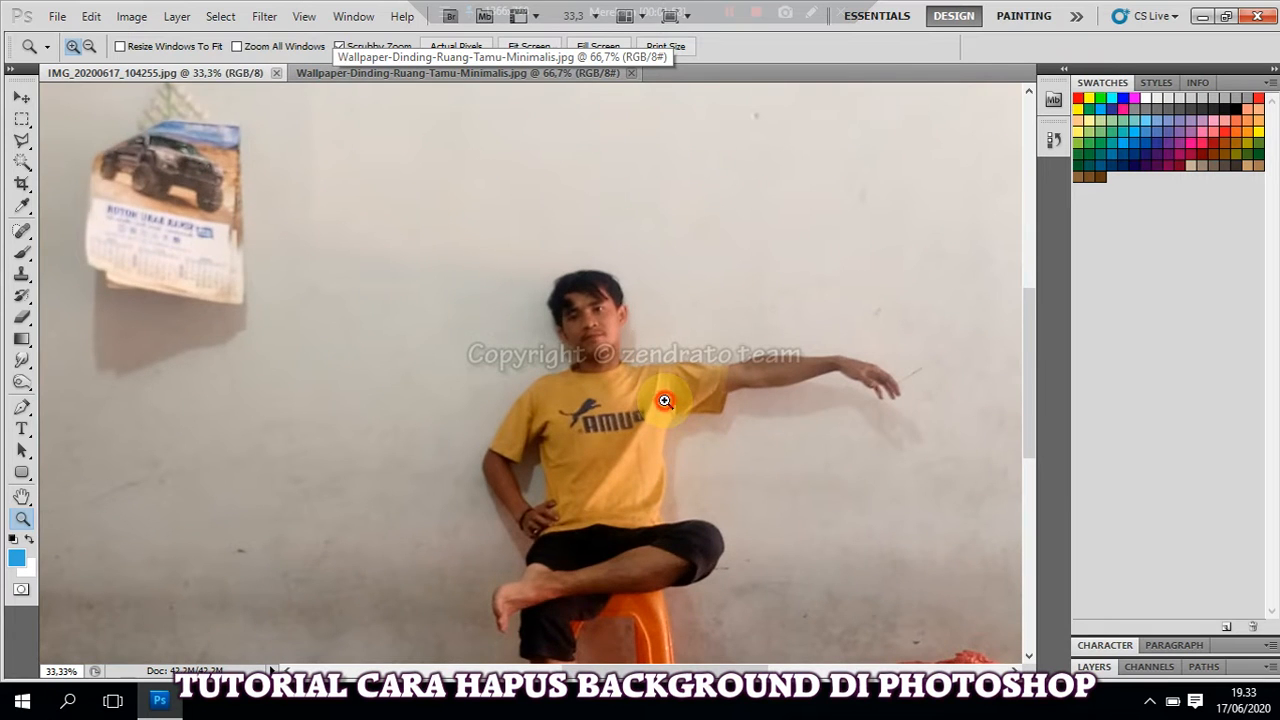
pyautogui.moveTo(665, 401); pyautogui.dragTo(622, 413)
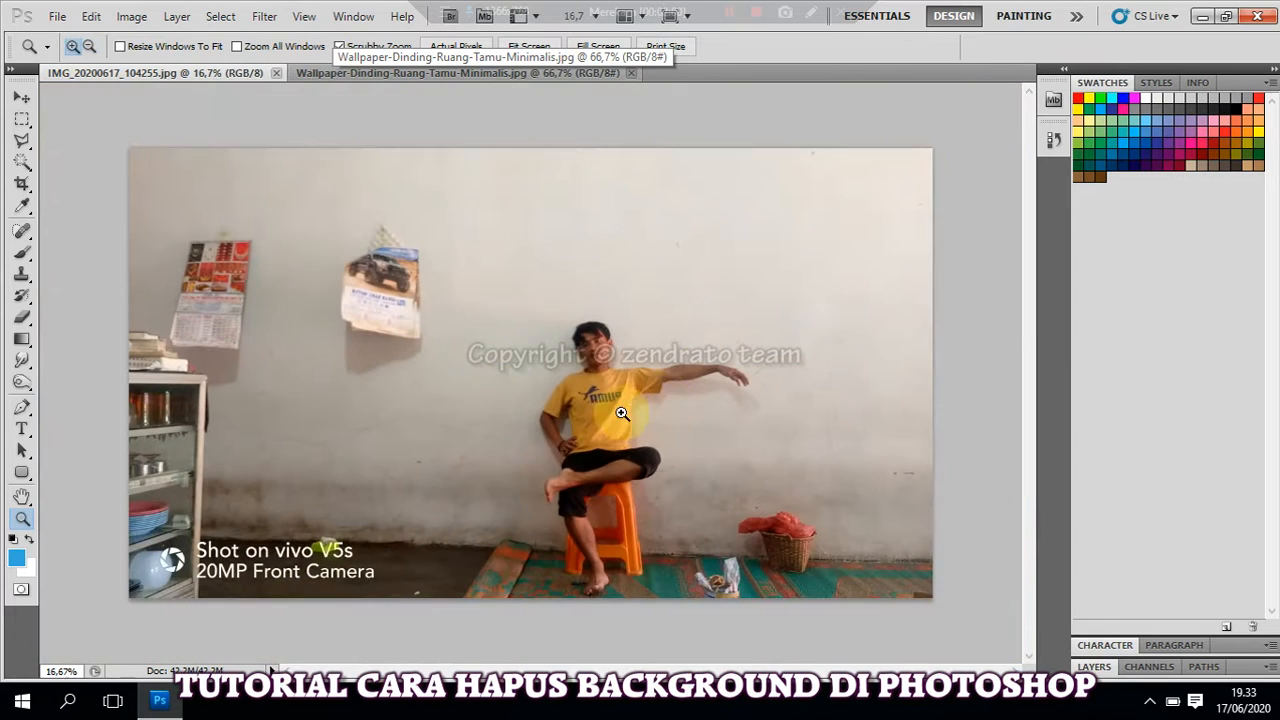
pyautogui.click(384, 77)
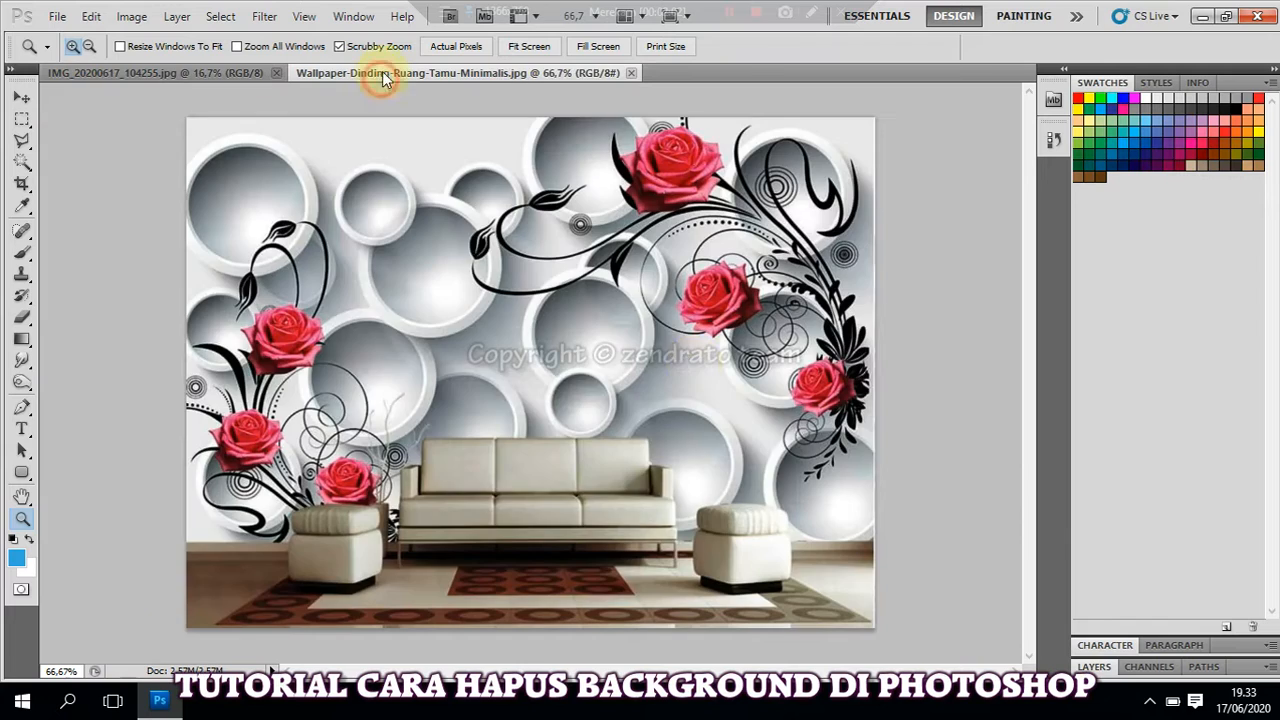
pyautogui.click(514, 466)
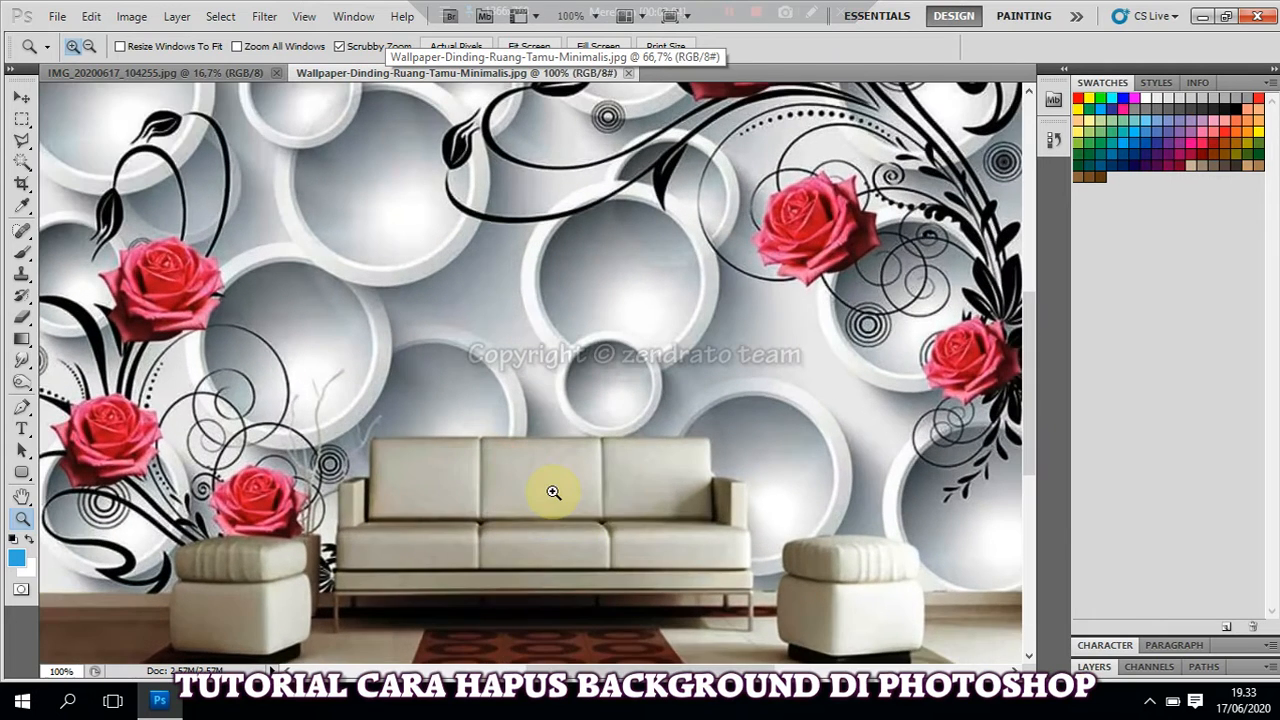
pyautogui.moveTo(557, 480); pyautogui.dragTo(560, 403)
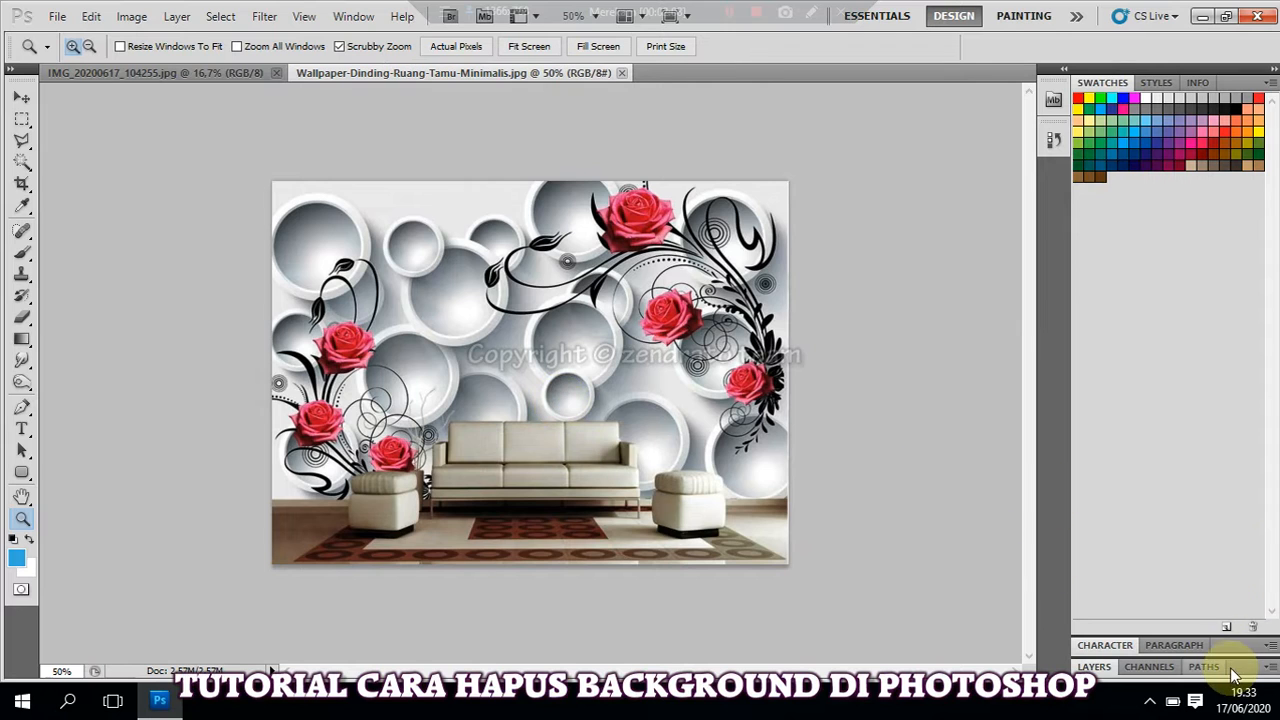
# Convert the wallpaper document's locked Background into a regular, editable layer with the default settings.
pyautogui.moveTo(1243, 668); pyautogui.dragTo(1225, 417)
pyautogui.doubleClick(1205, 484)
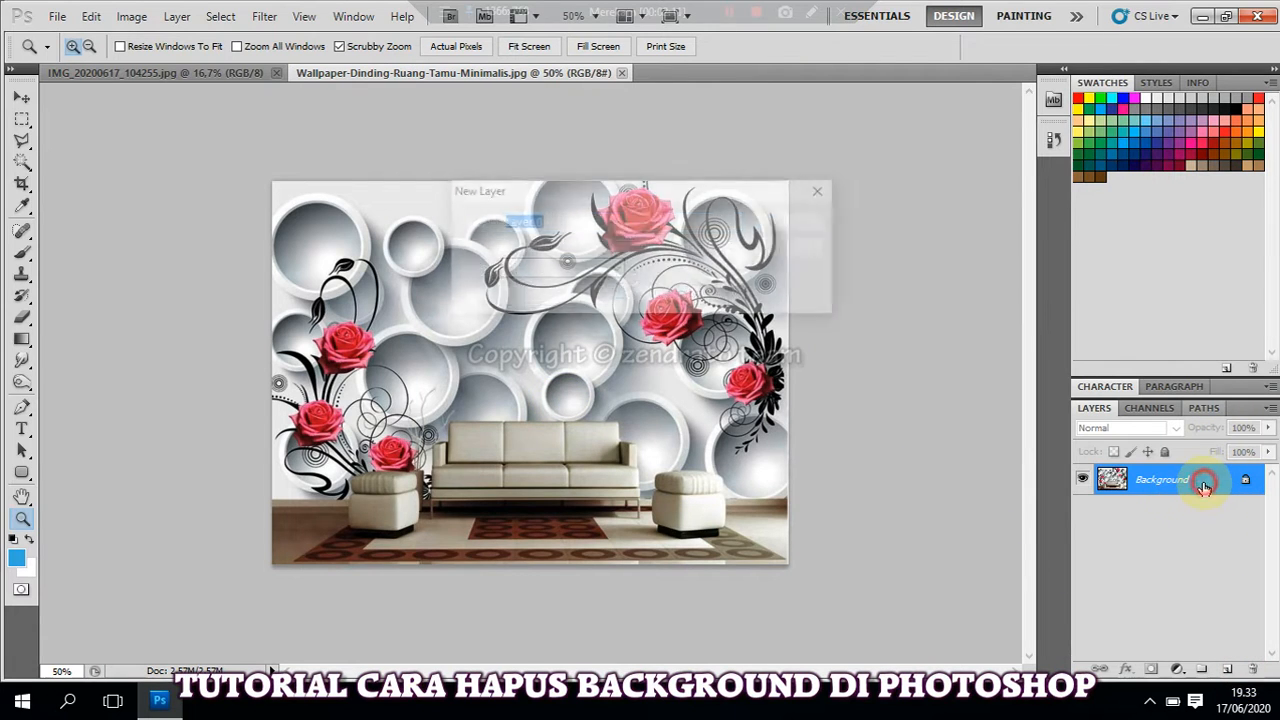
pyautogui.click(789, 222)
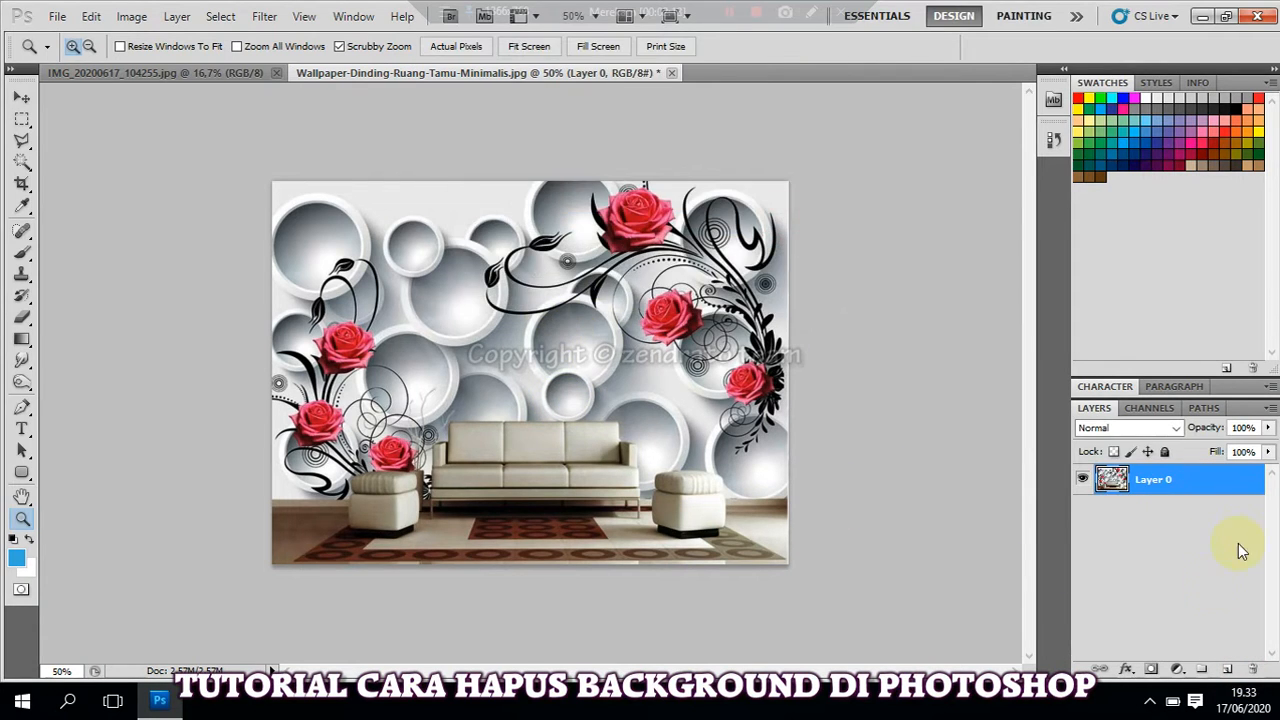
pyautogui.hotkey('ctrl', 'z')
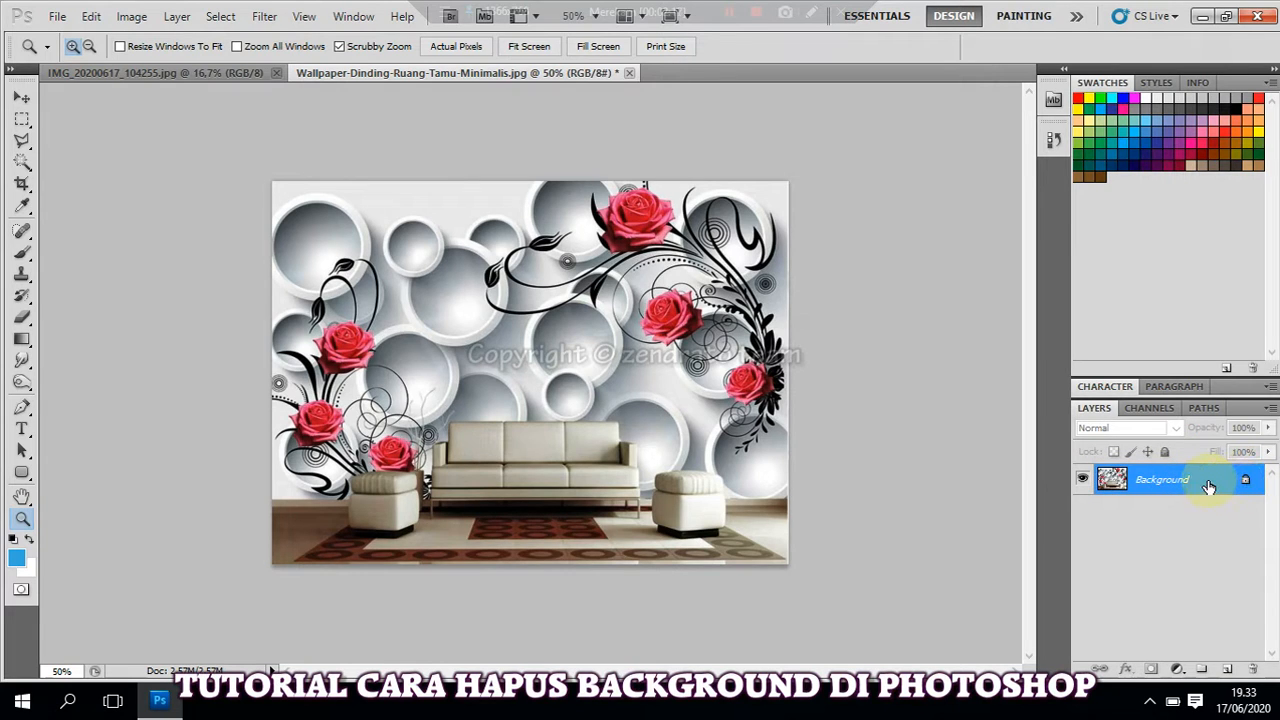
pyautogui.doubleClick(1205, 480)
pyautogui.click(799, 232)
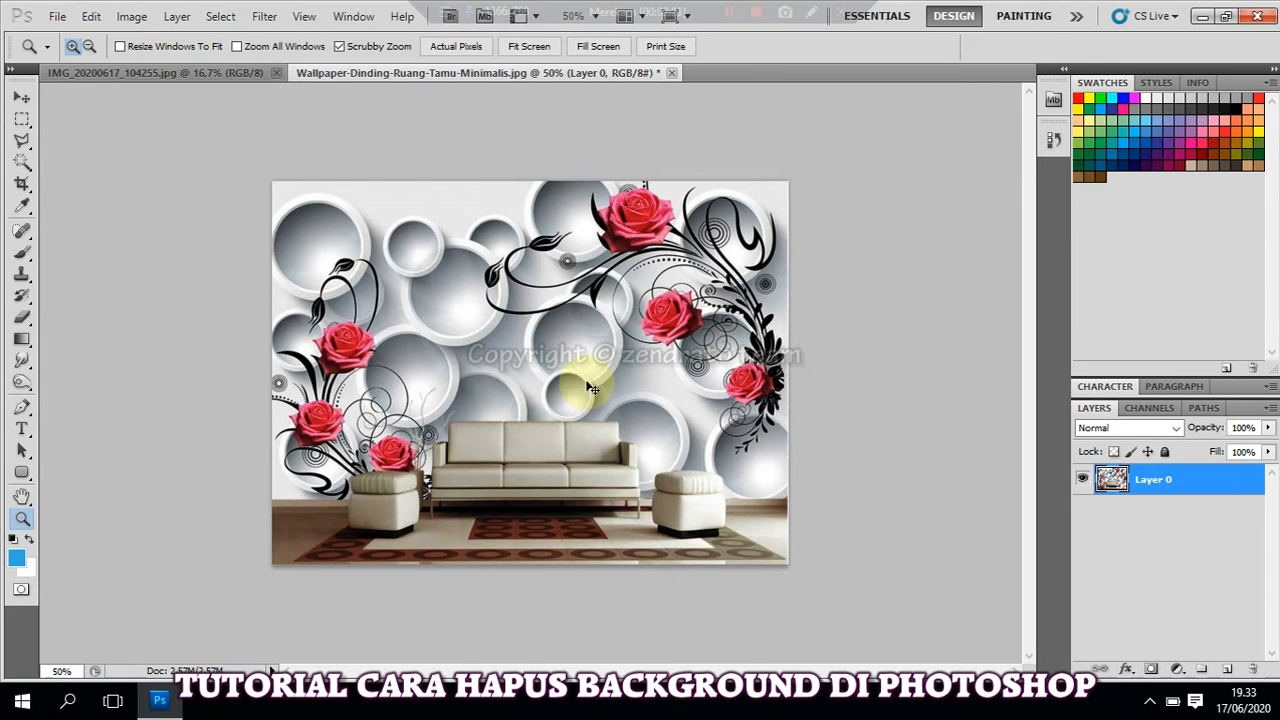
# Unlock the Background of the IMG_20200617_104255 photo by turning it into a regular layer with default settings.
pyautogui.click(215, 73)
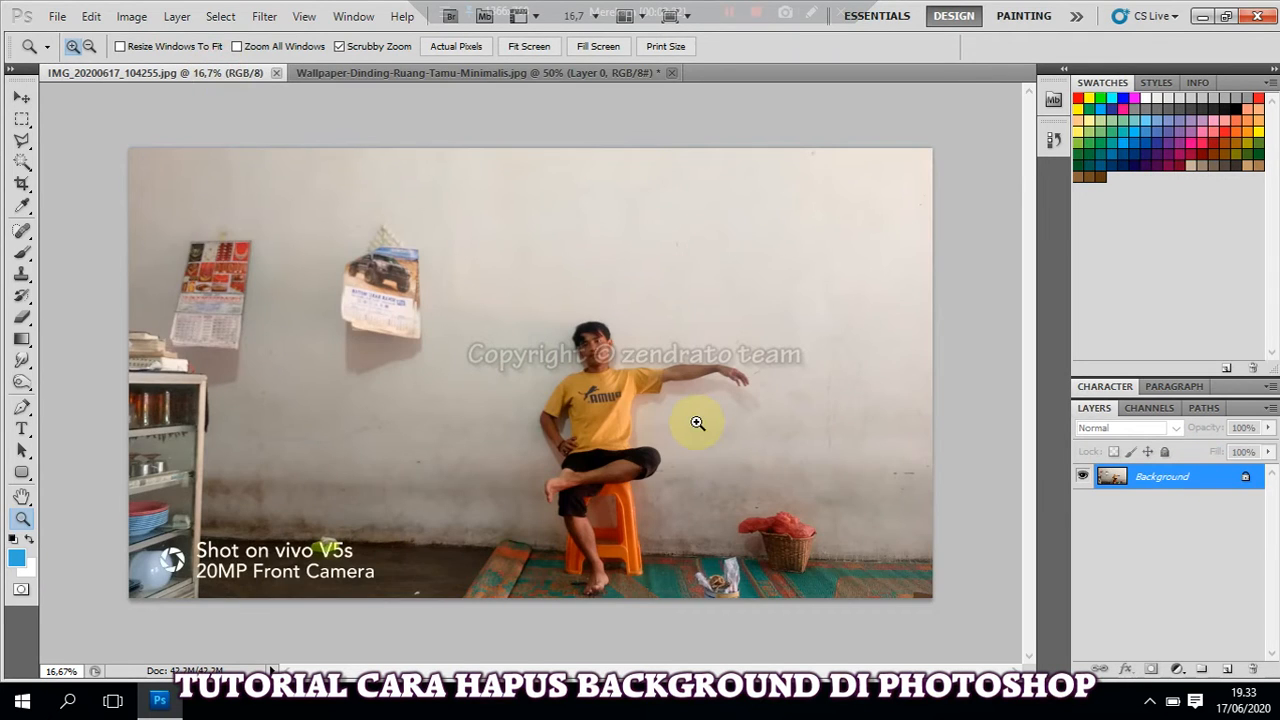
pyautogui.doubleClick(1220, 476)
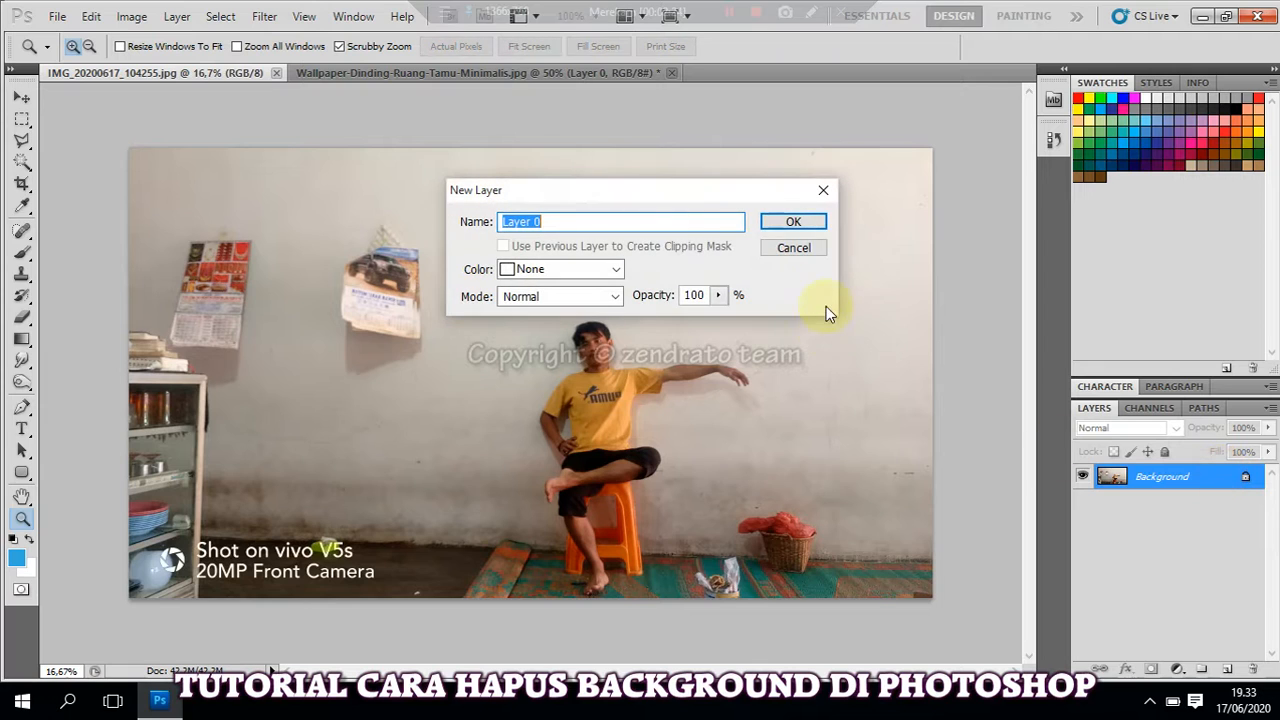
pyautogui.click(795, 221)
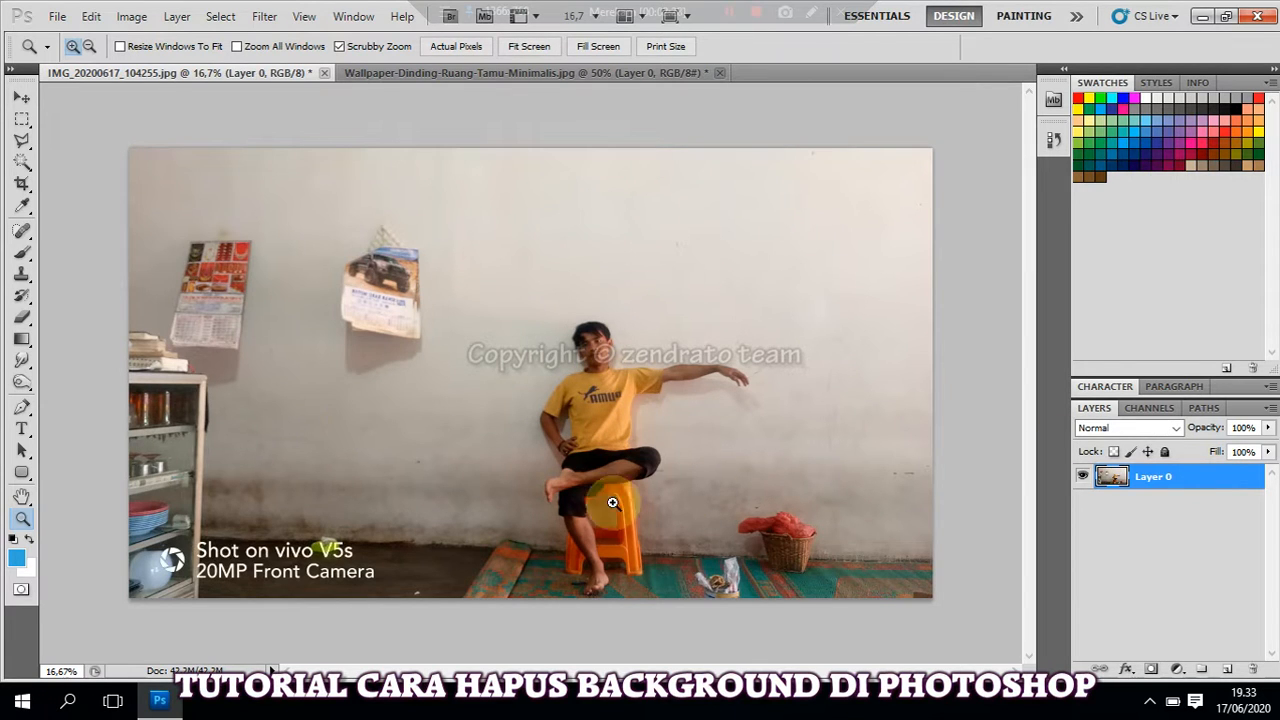
# Select the entire wallpaper image, cut it out of its layer and return to the seated man's photo.
pyautogui.click(720, 543)
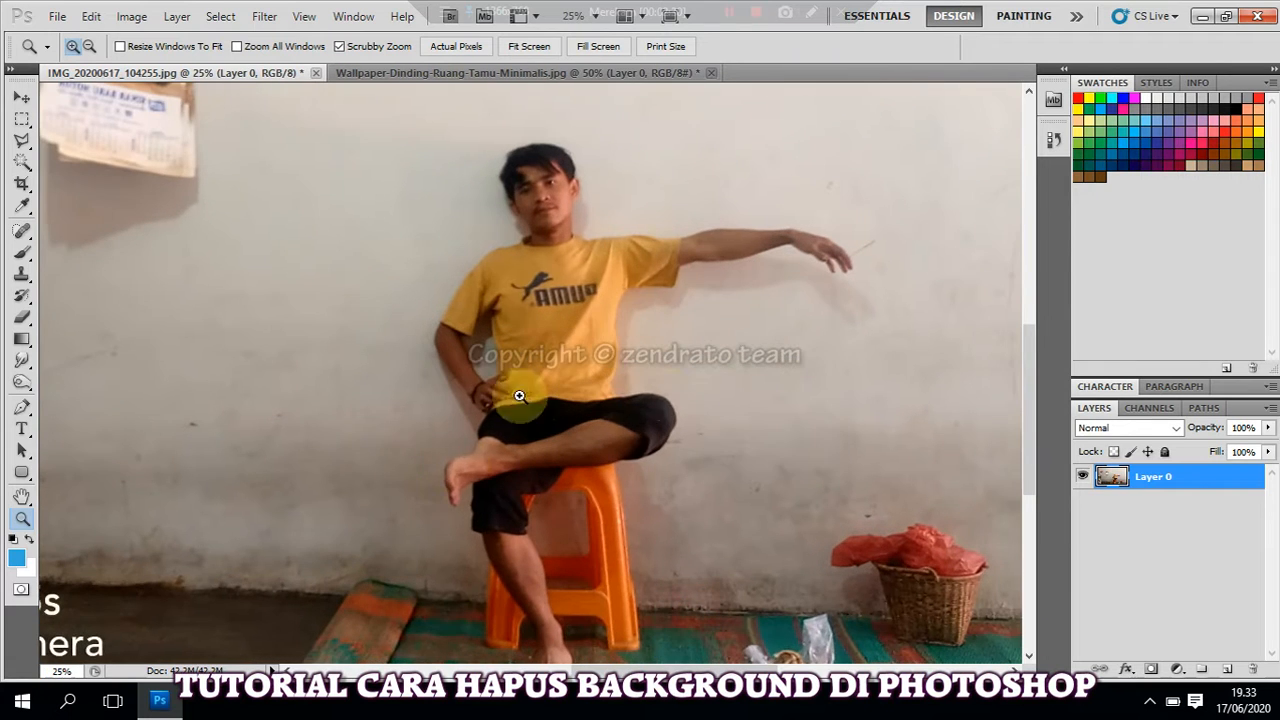
pyautogui.click(626, 374)
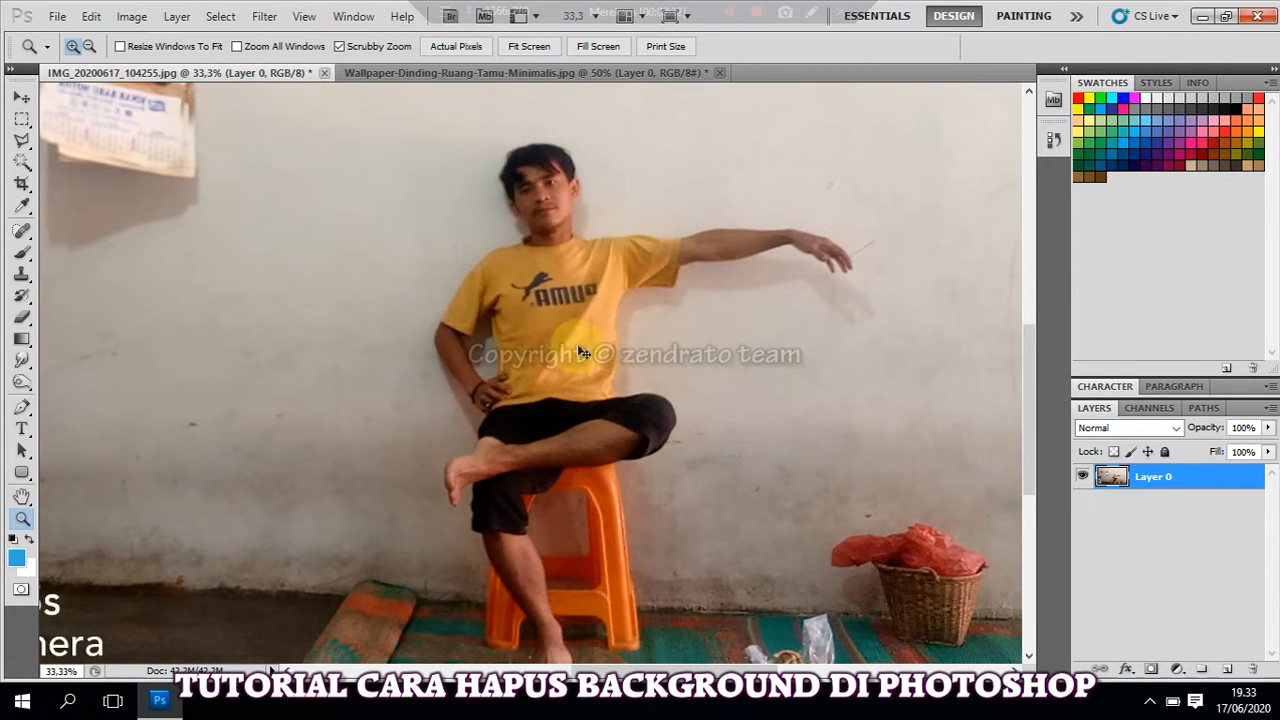
pyautogui.hotkey('ctrl', 'Tab')
pyautogui.click(531, 477)
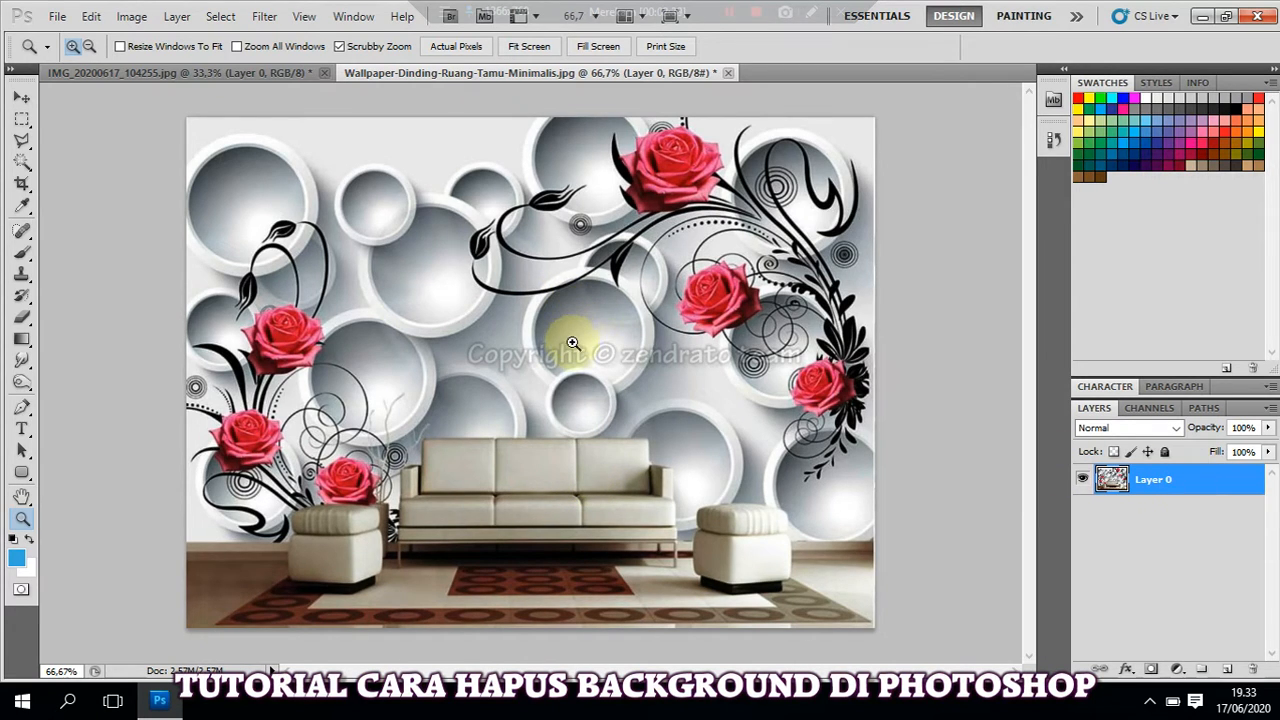
pyautogui.hotkey('ctrl', 'a')
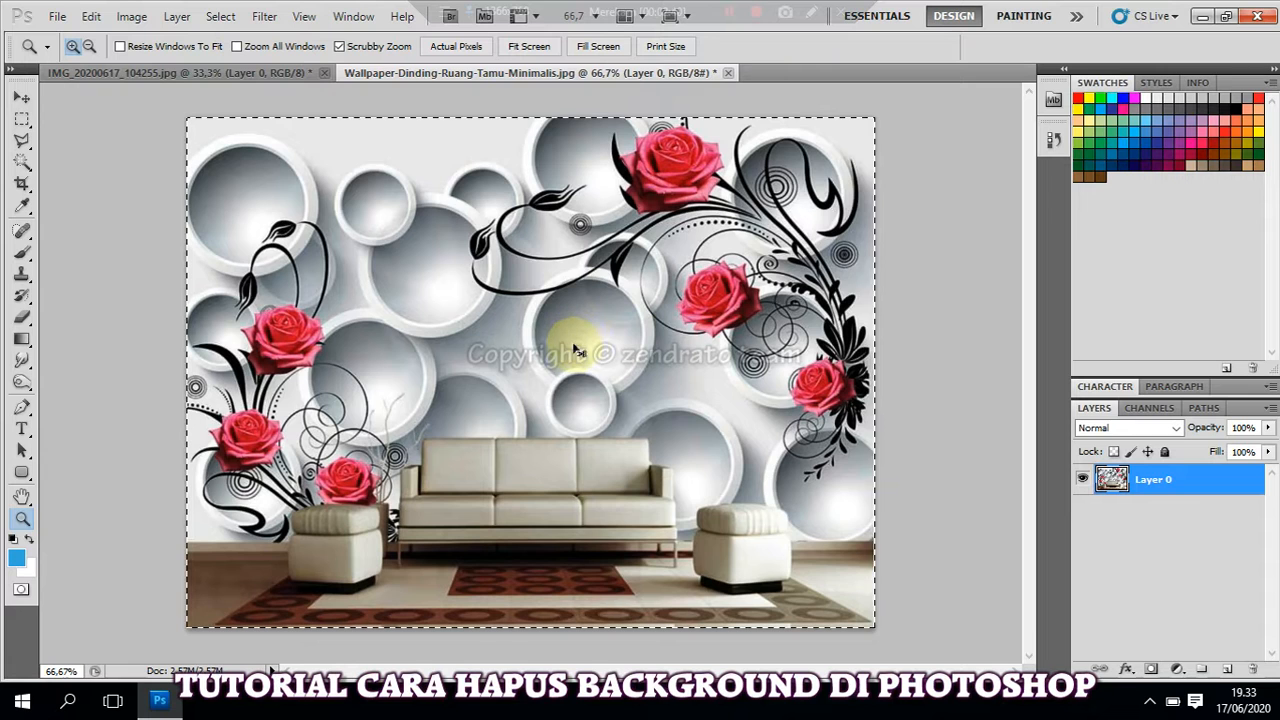
pyautogui.press('Delete')
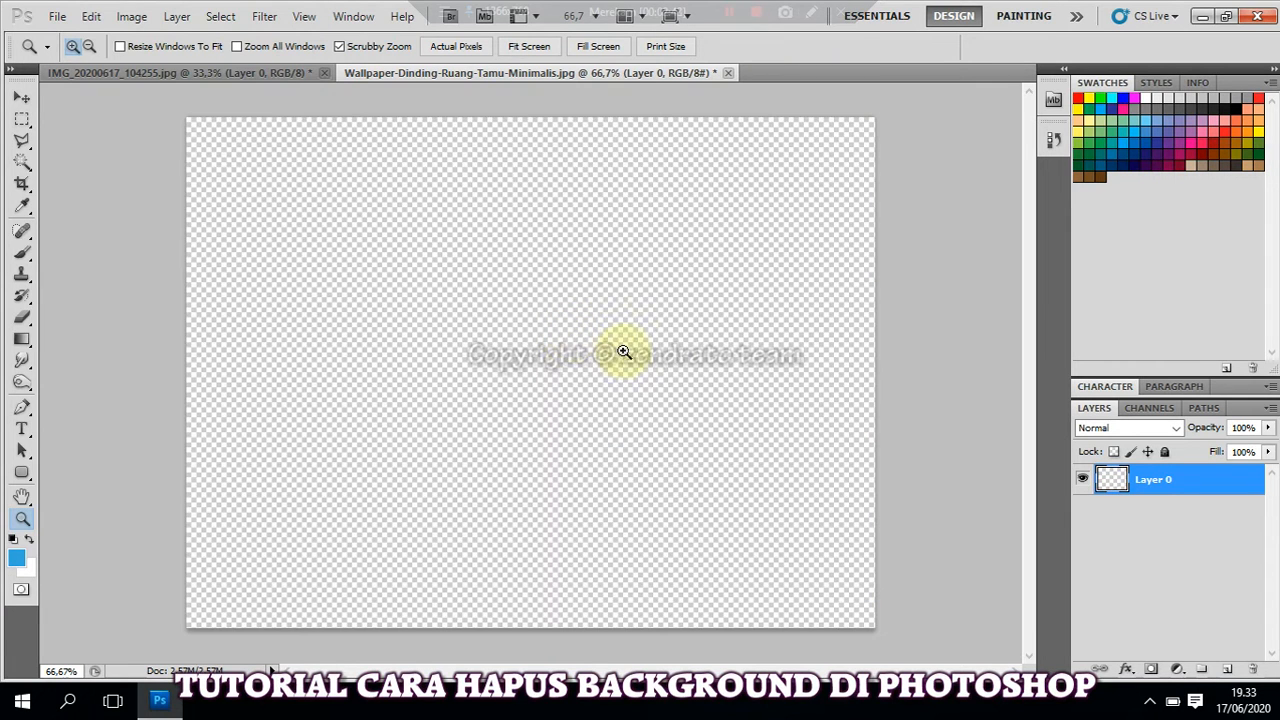
pyautogui.click(267, 75)
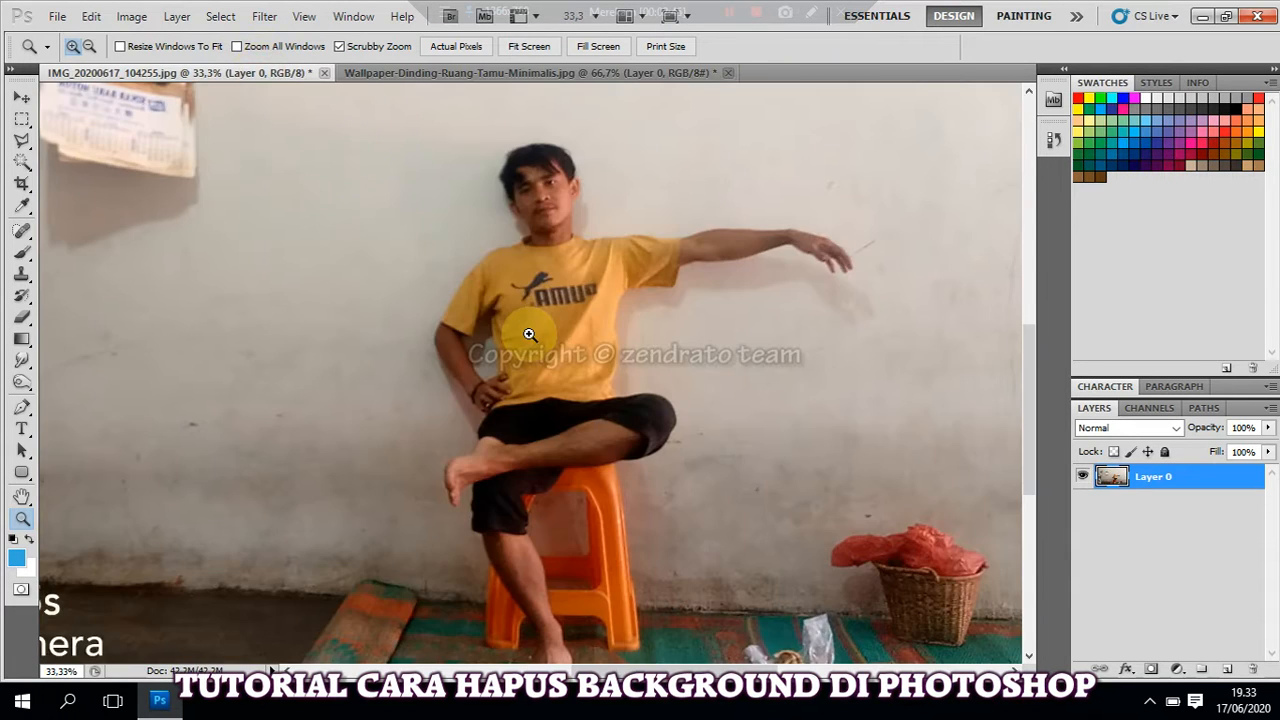
# Paste the cut wallpaper image as a new layer on top of the seated man's photo and check it by toggling its visibility.
pyautogui.hotkey('ctrl', 'v')
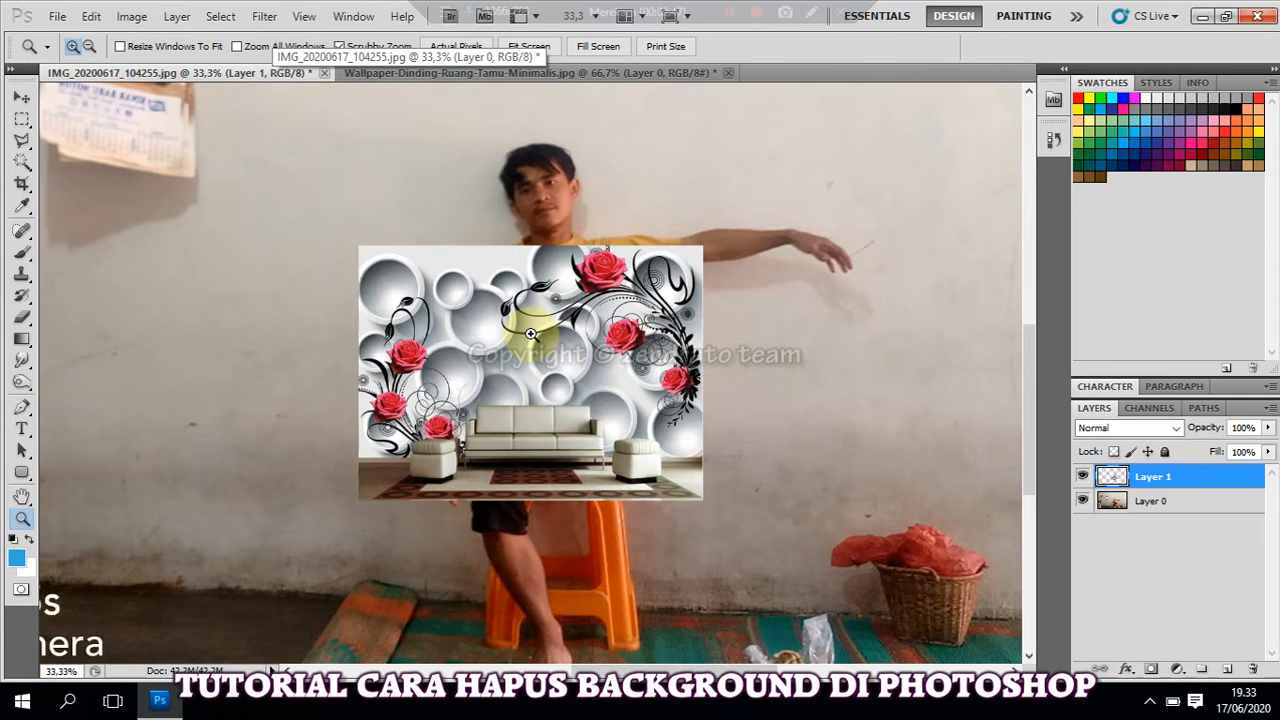
pyautogui.hotkey('ctrl', '-')
pyautogui.hotkey('ctrl', '-')
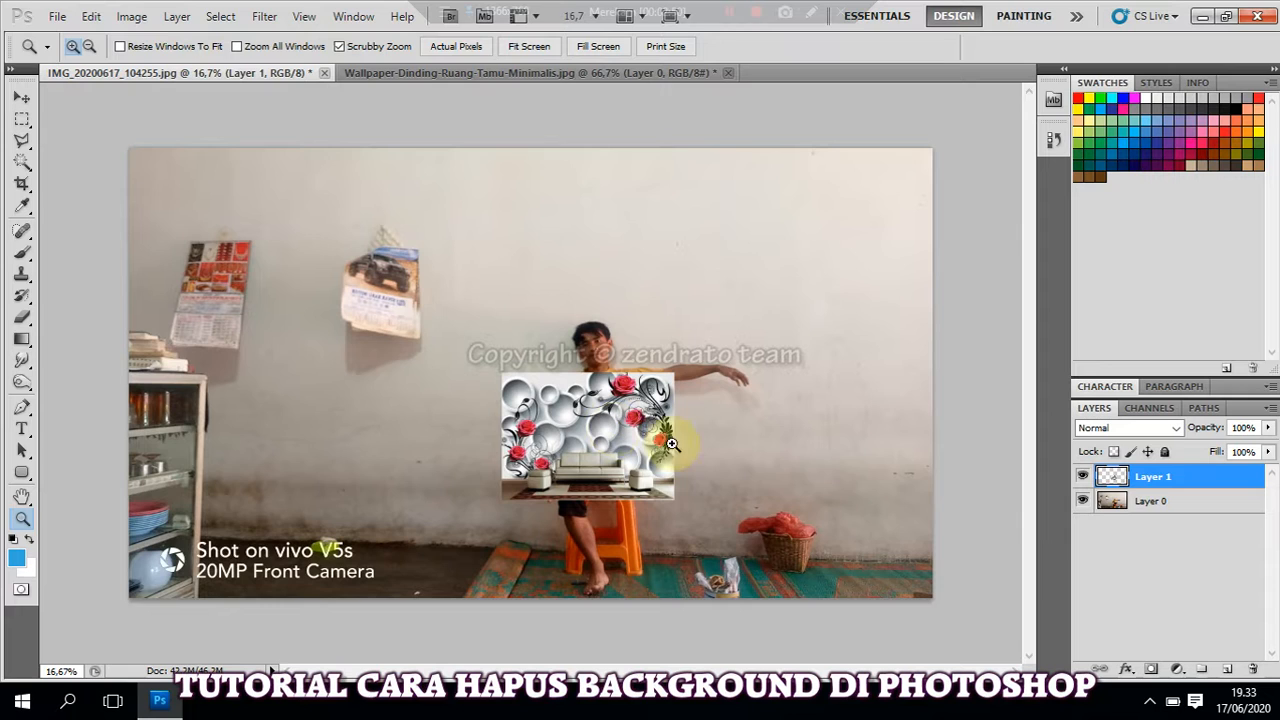
pyautogui.click(1082, 477)
pyautogui.click(1082, 477)
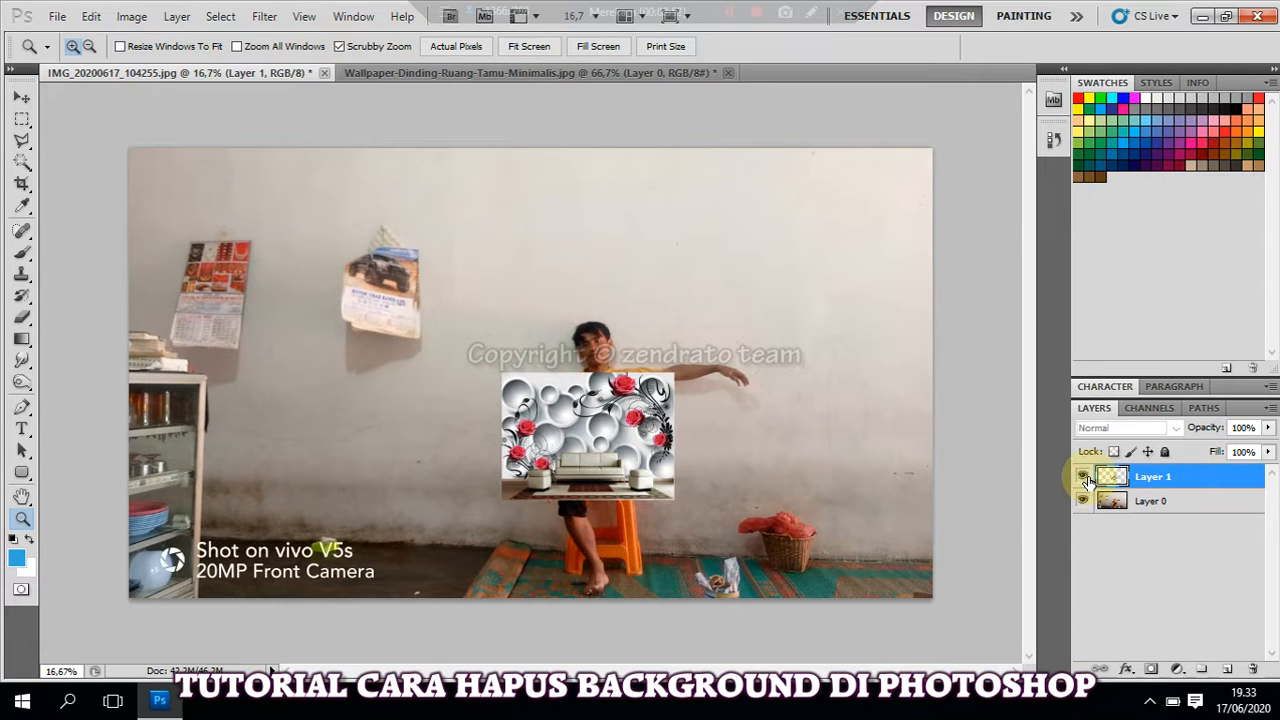
pyautogui.hotkey('ctrl', 't')
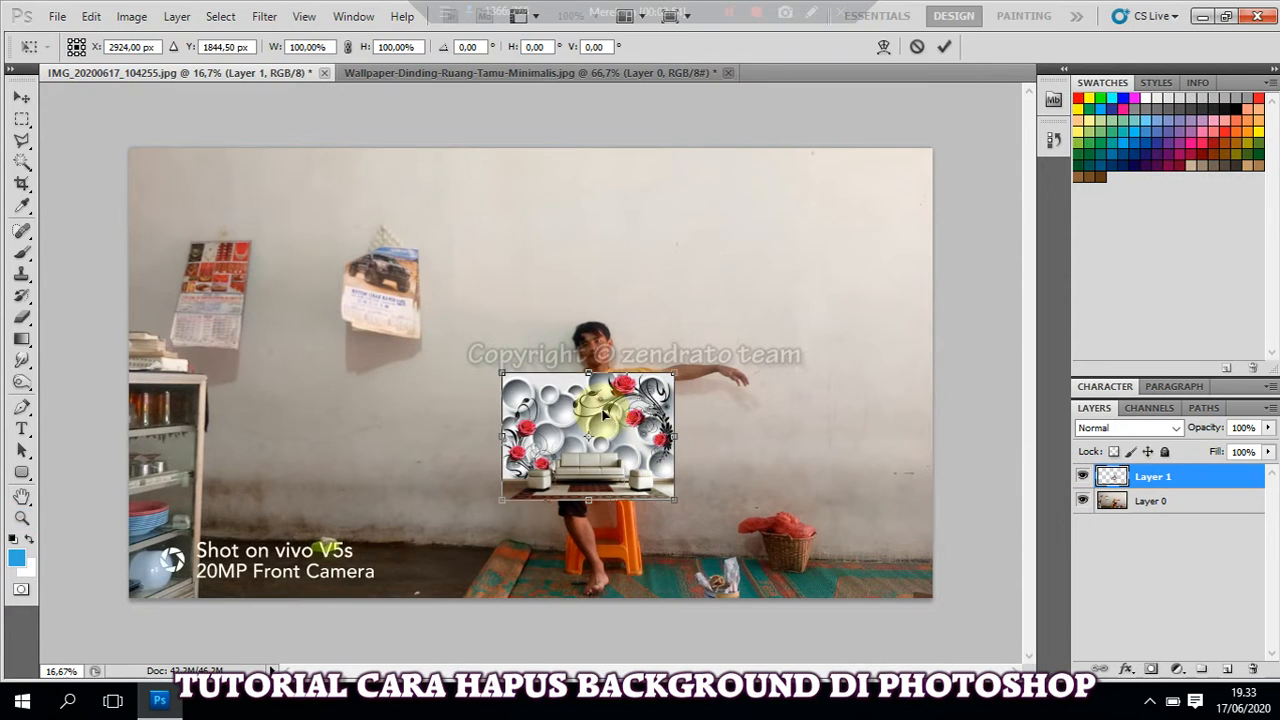
pyautogui.press('Return')
pyautogui.press('z')
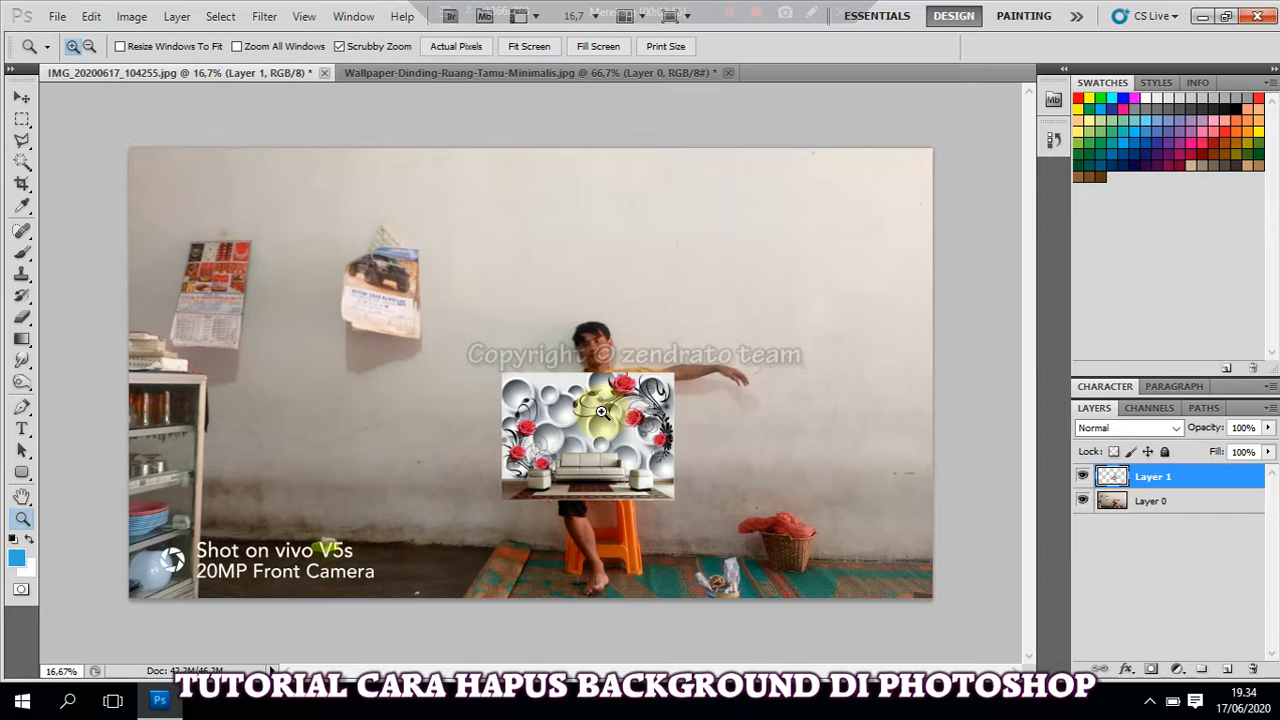
# Enlarge the pasted wallpaper from the canvas's left edge over its full height, to about 404% width and 353% height.
pyautogui.hotkey('ctrl', 't')
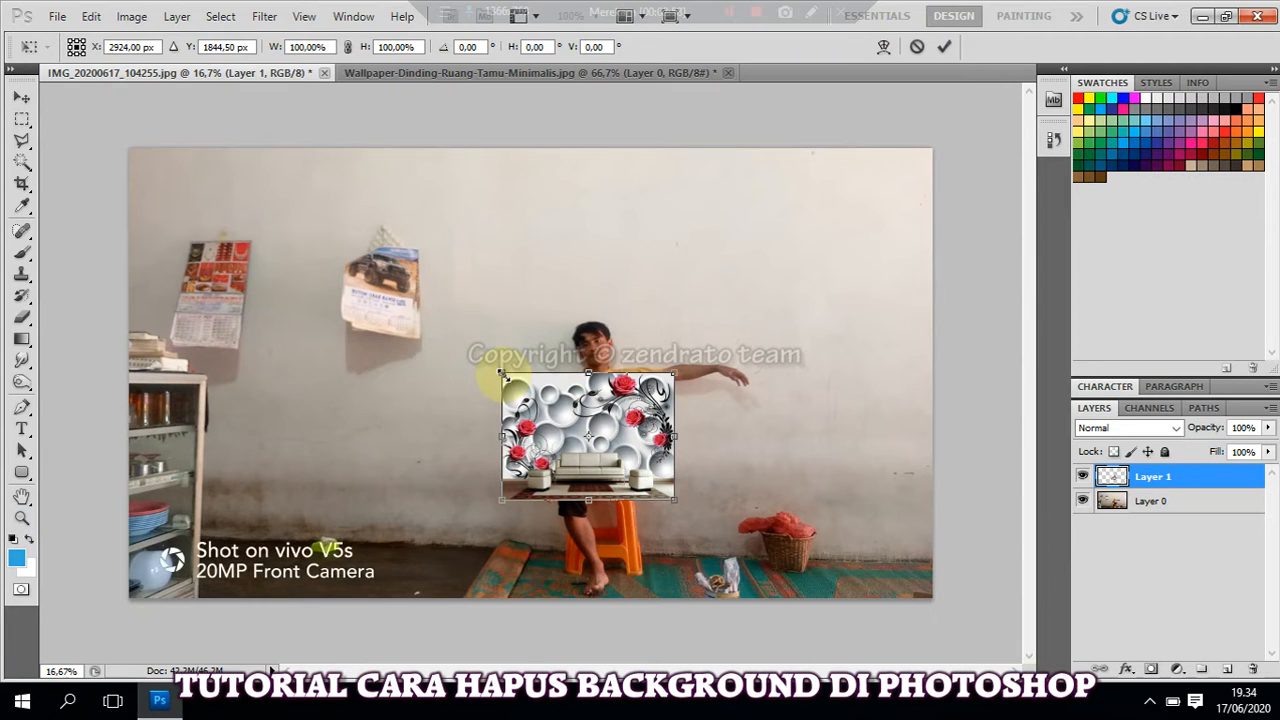
pyautogui.moveTo(502, 373); pyautogui.dragTo(128, 149)
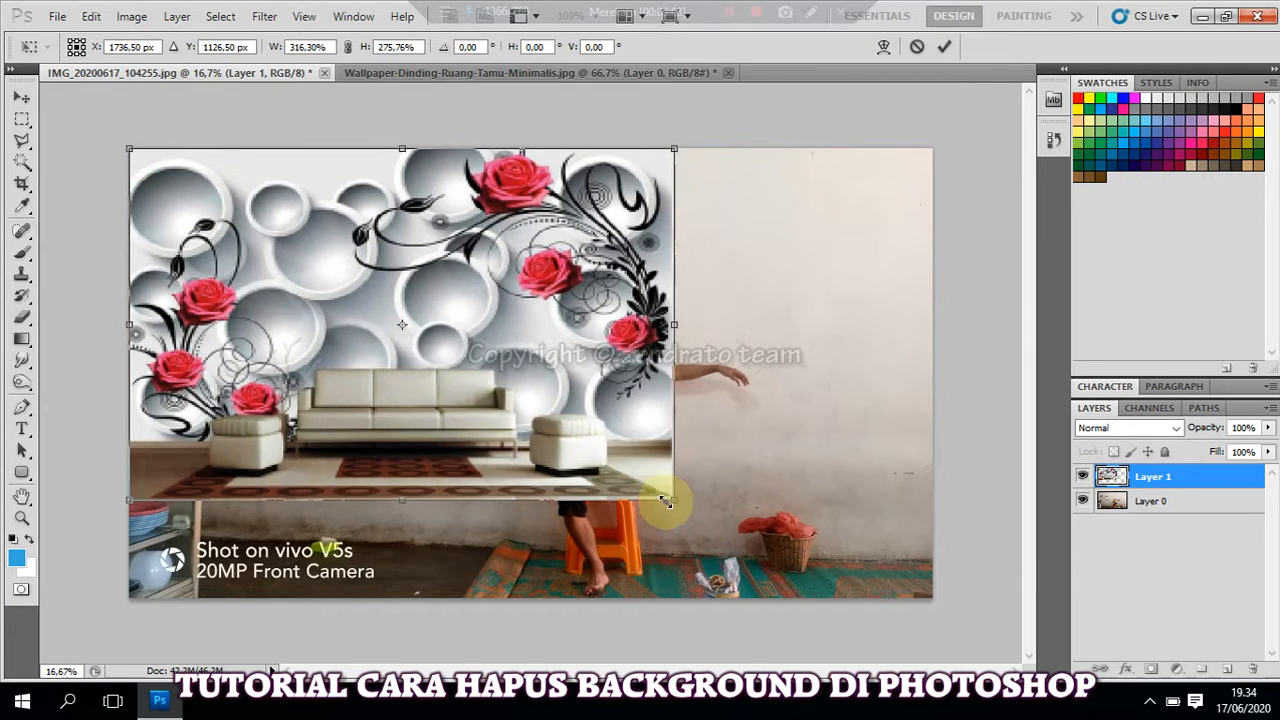
pyautogui.moveTo(677, 503); pyautogui.dragTo(824, 598)
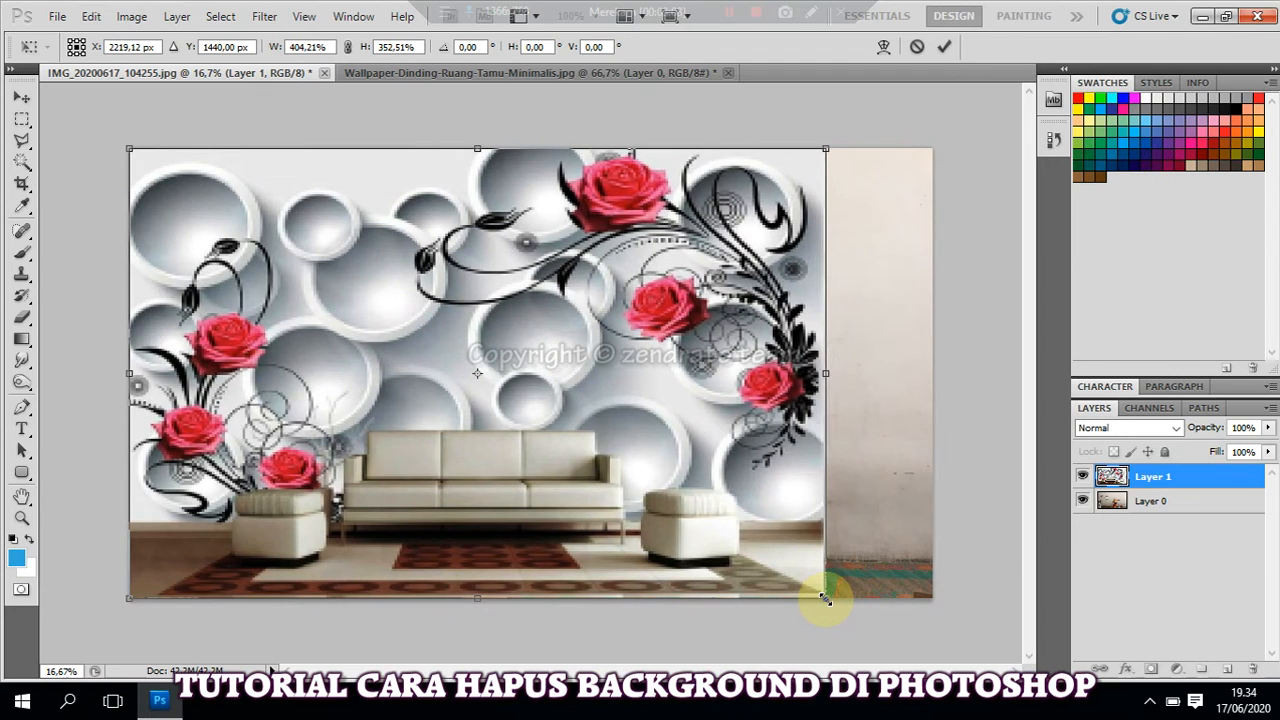
pyautogui.press('z')
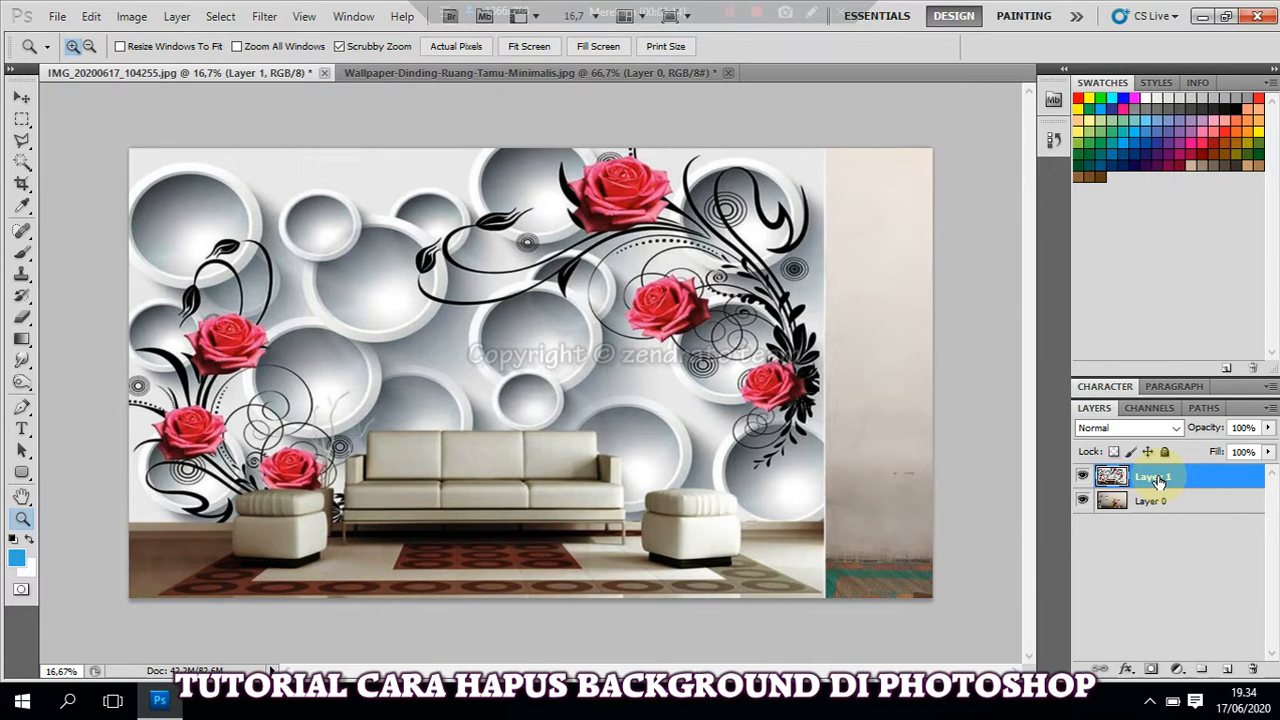
# Lower the wallpaper layer's opacity to 58% and make the man's photo layer active.
pyautogui.click(1267, 427)
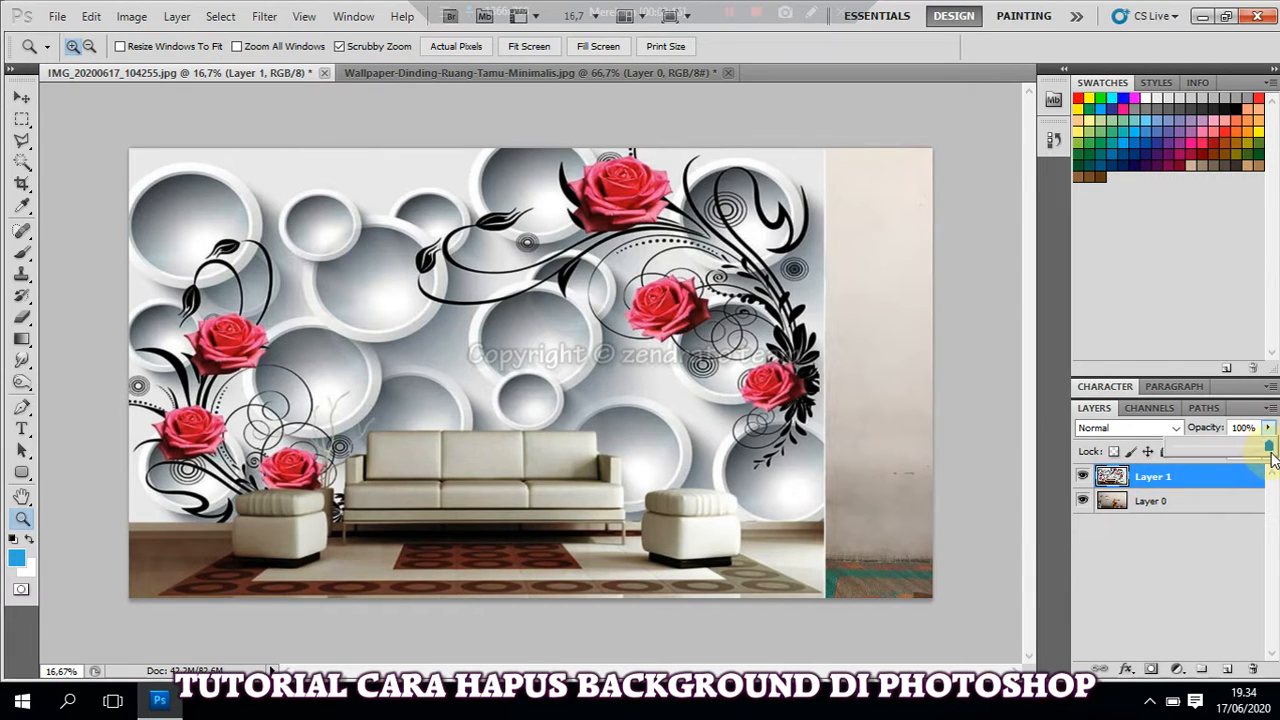
pyautogui.moveTo(1273, 457); pyautogui.dragTo(1234, 465)
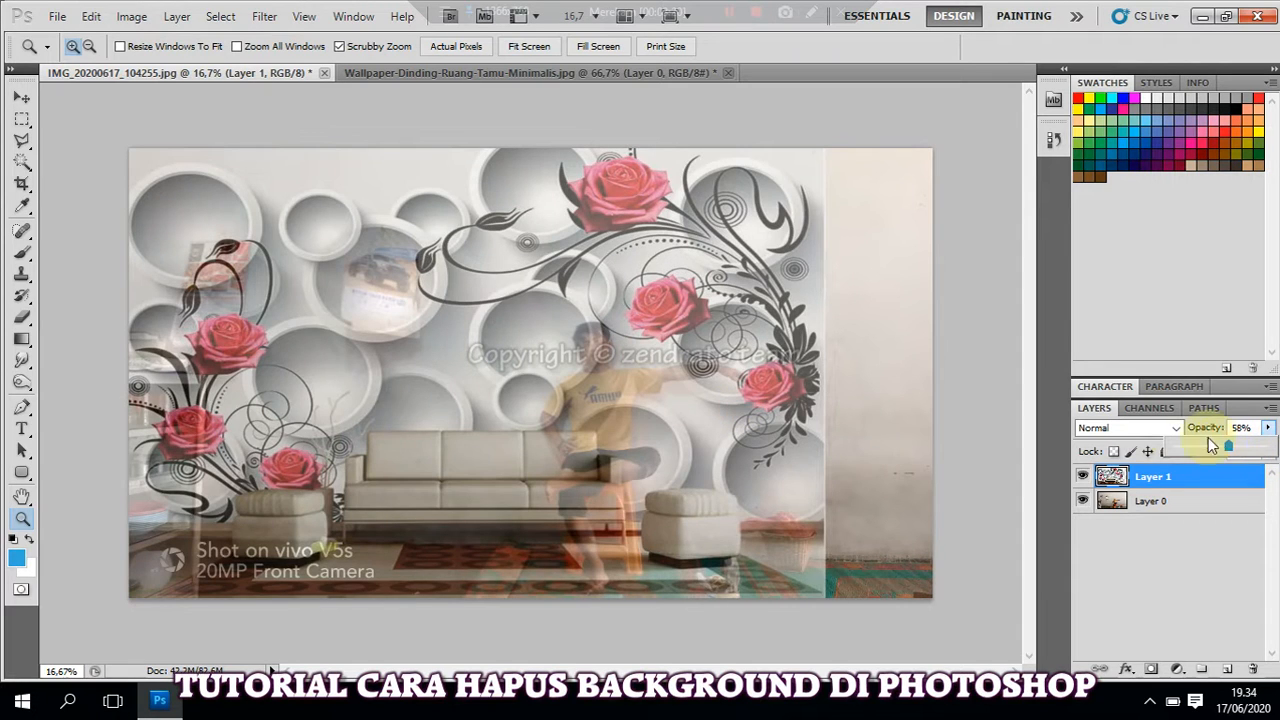
pyautogui.click(1195, 497)
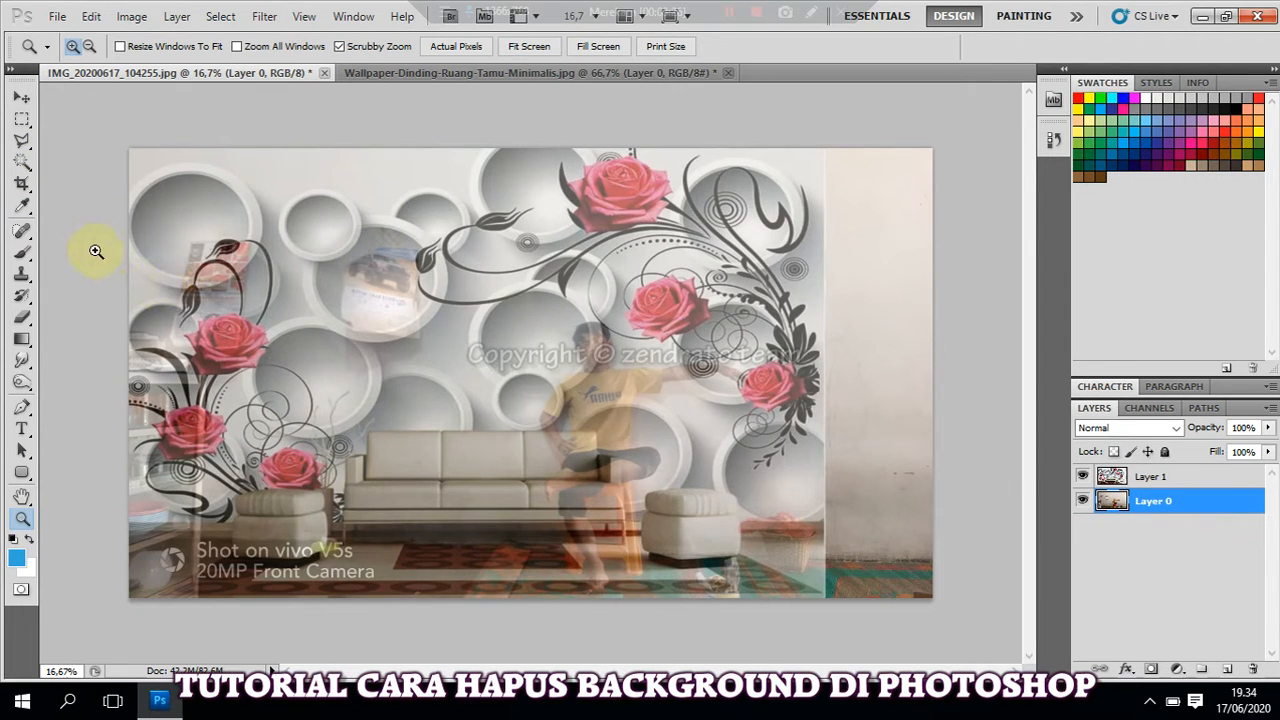
# Crop the canvas to the area covered by the wallpaper, cutting off the bare strip of wall beside it.
pyautogui.press('c')
pyautogui.moveTo(125, 138); pyautogui.dragTo(817, 601)
pyautogui.moveTo(822, 601); pyautogui.dragTo(826, 600)
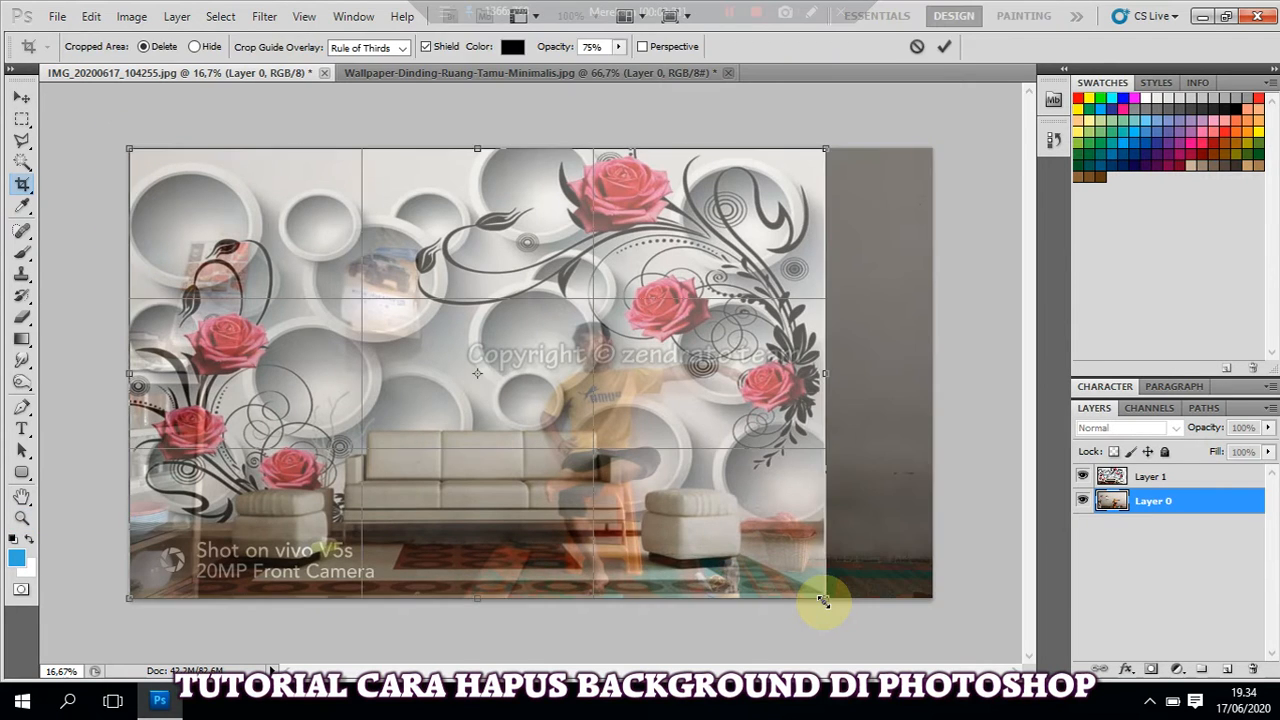
pyautogui.doubleClick(820, 600)
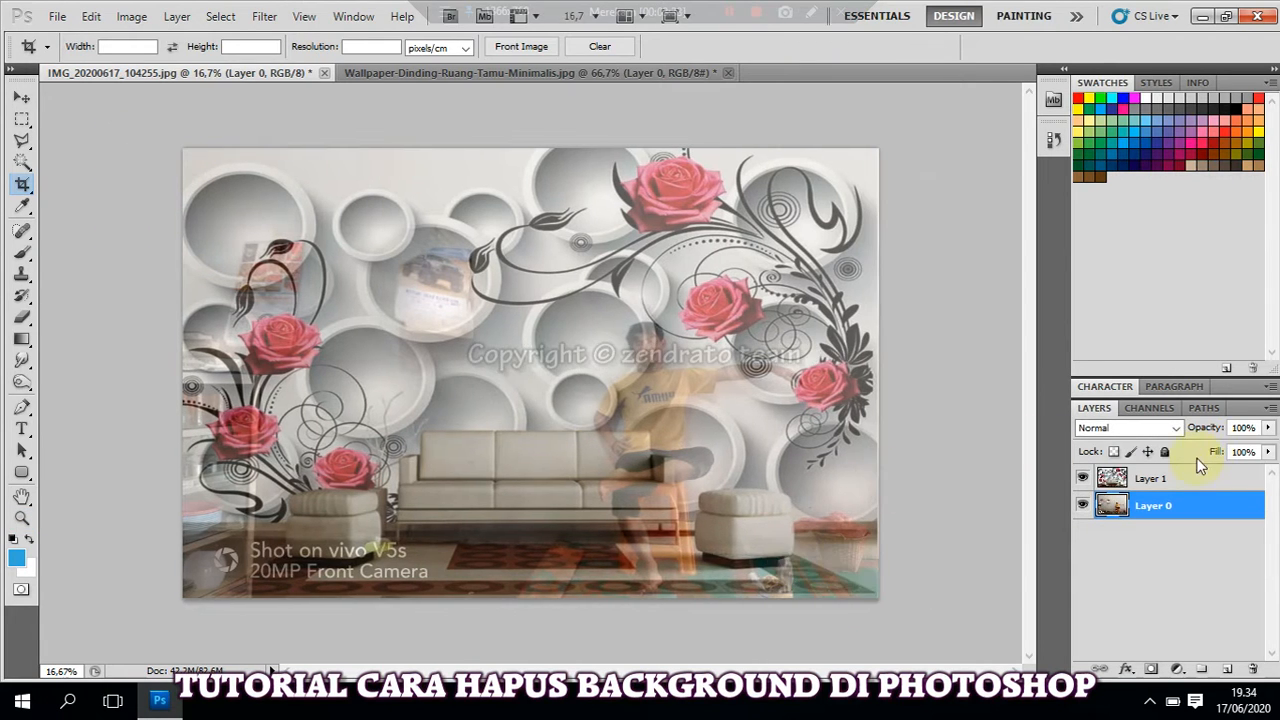
# Reorder the wallpaper layer beneath the man's photo layer and shift the photo left to uncover a strip of wallpaper.
pyautogui.click(1197, 481)
pyautogui.moveTo(1175, 485); pyautogui.dragTo(1177, 518)
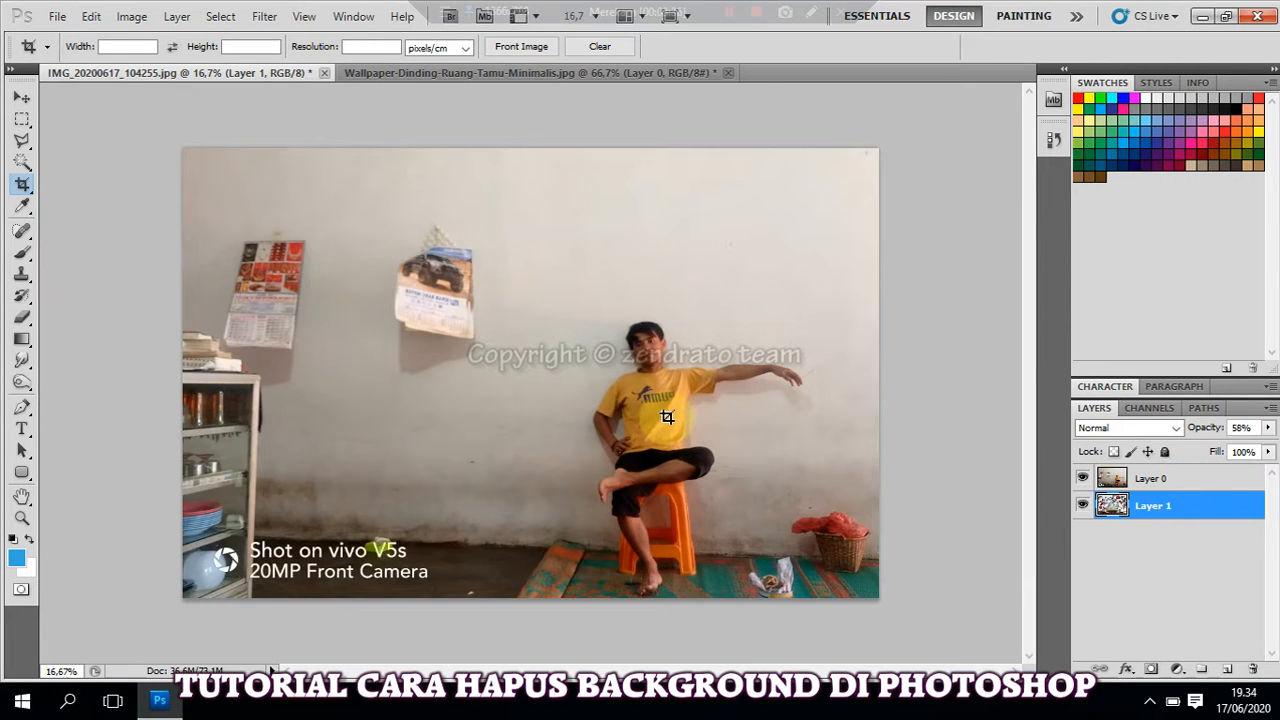
pyautogui.press('v')
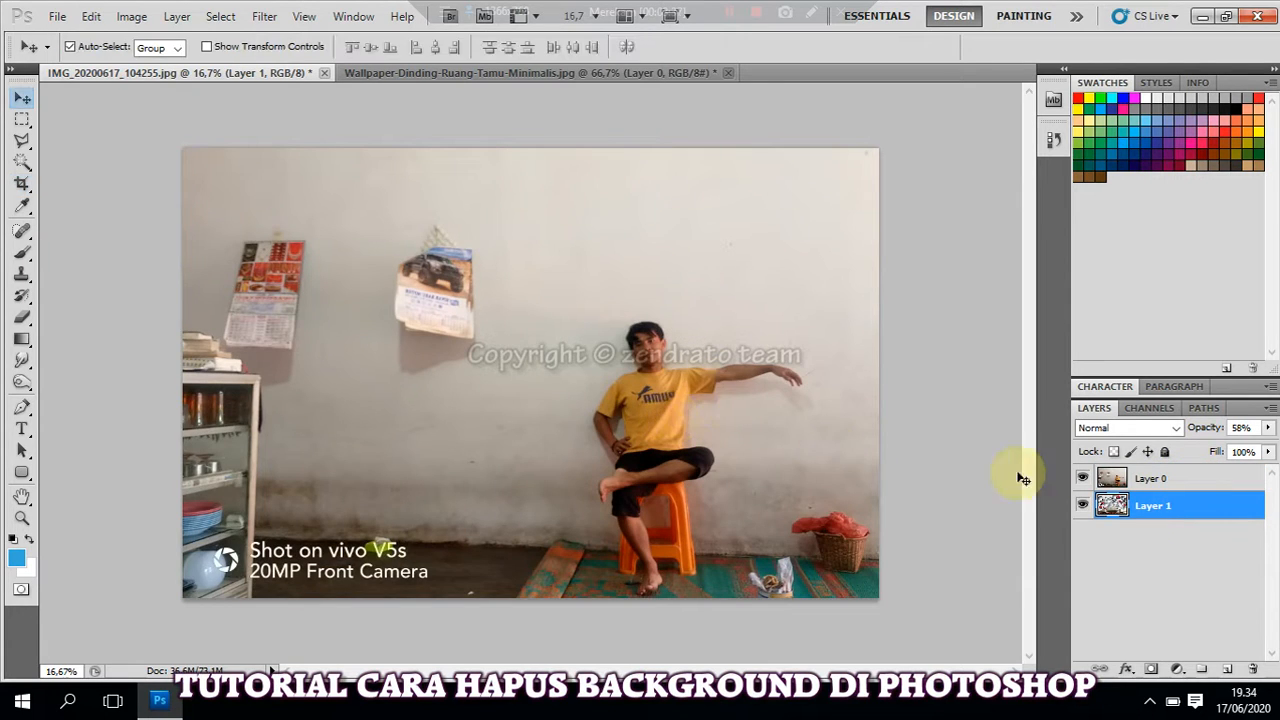
pyautogui.click(1137, 481)
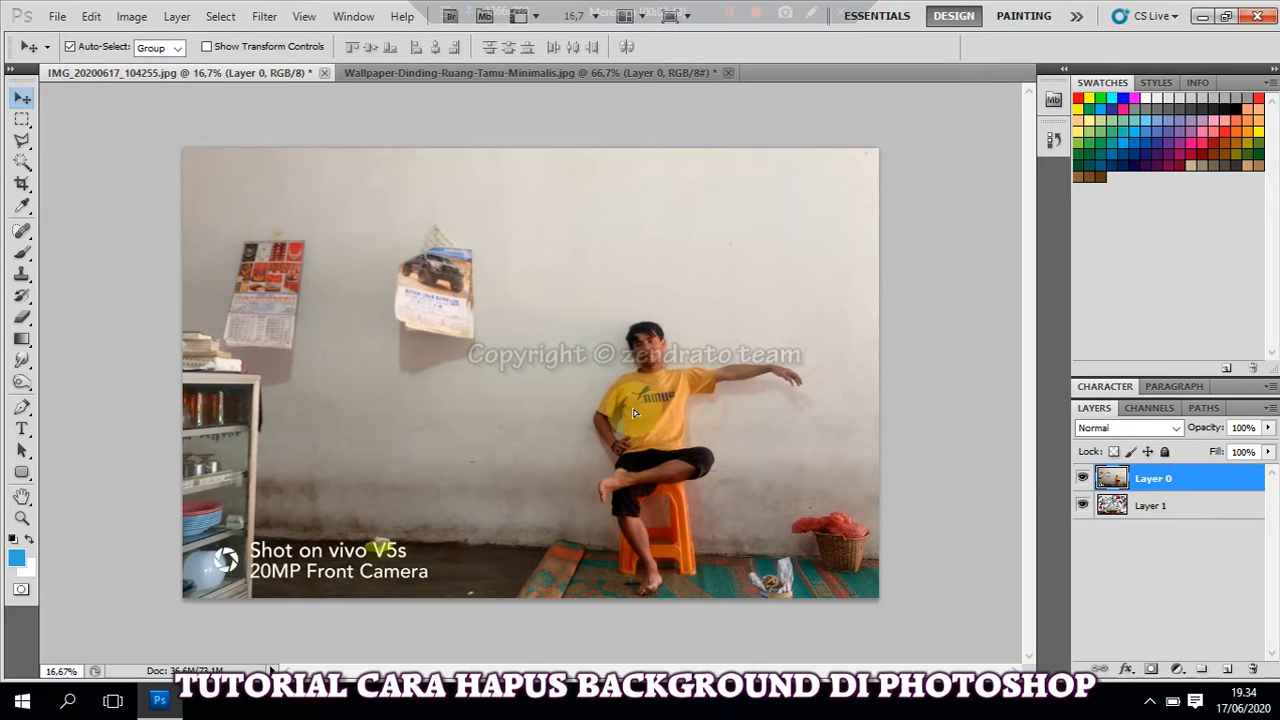
pyautogui.moveTo(705, 413); pyautogui.dragTo(637, 411)
# Set the wallpaper layer's opacity to 100% and the man's photo layer's opacity to 50%.
pyautogui.click(1180, 503)
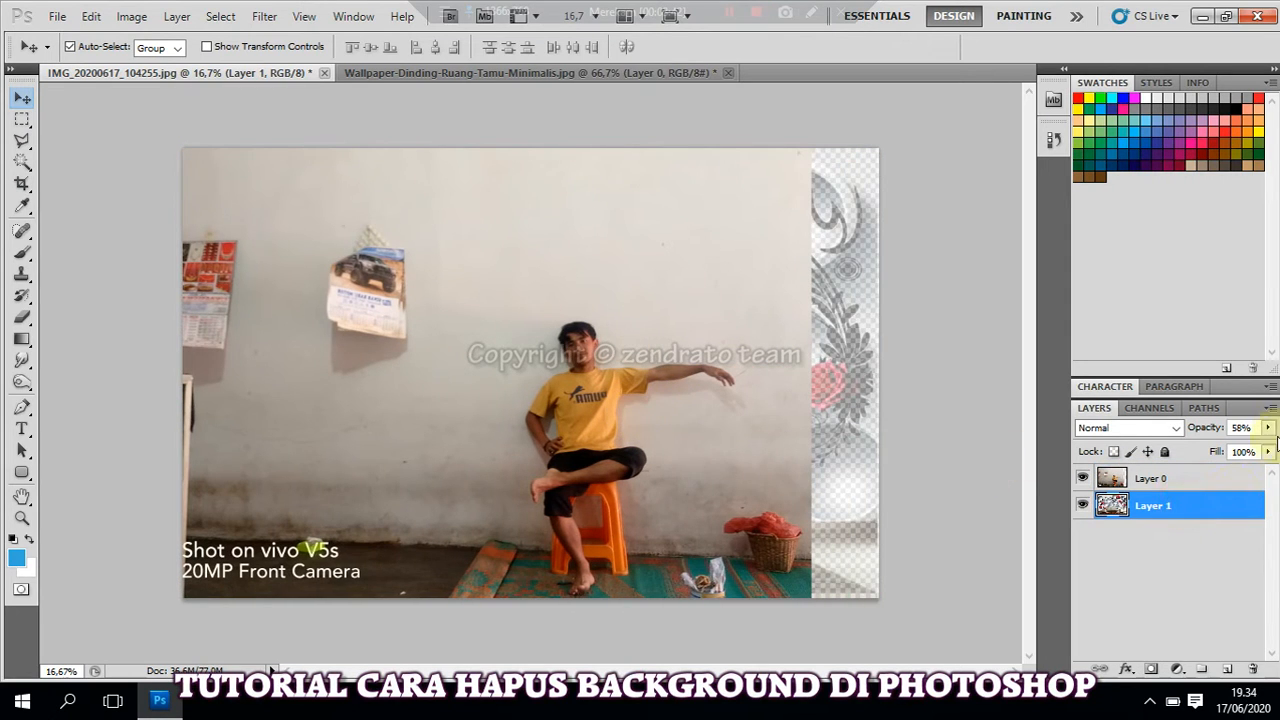
pyautogui.click(1267, 428)
pyautogui.moveTo(1268, 452); pyautogui.dragTo(1268, 462)
pyautogui.click(1153, 481)
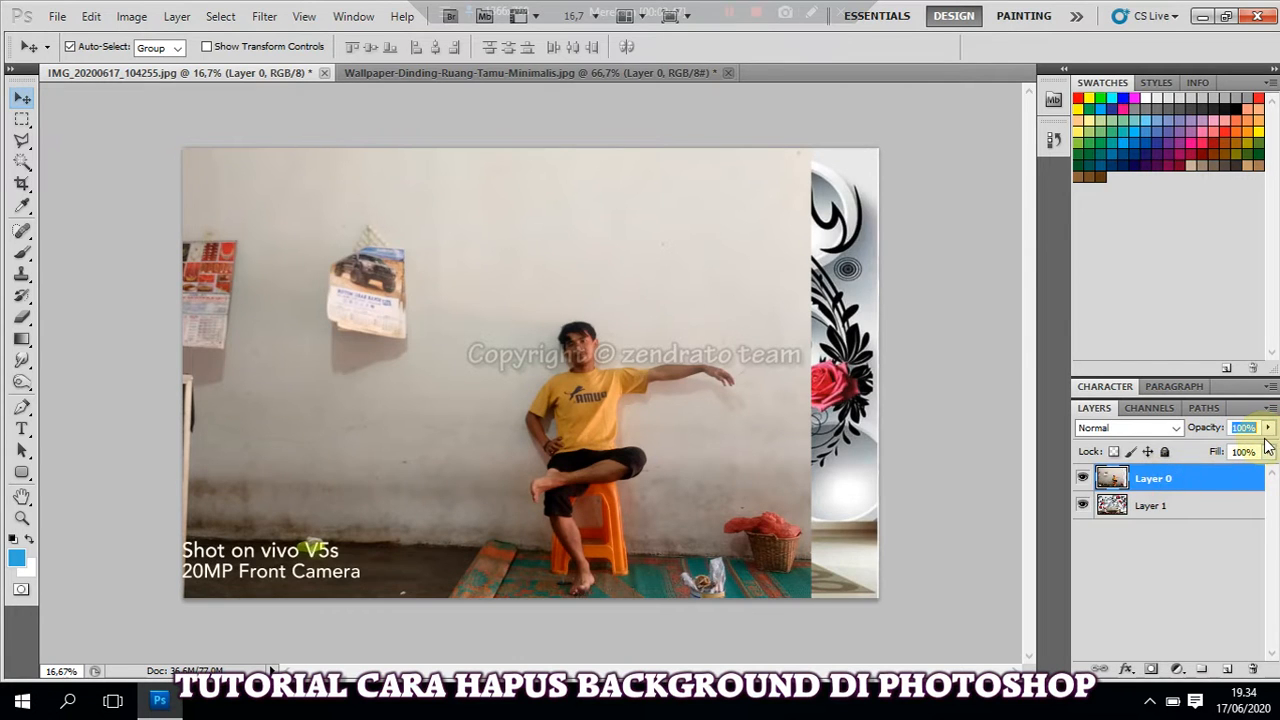
pyautogui.click(1268, 428)
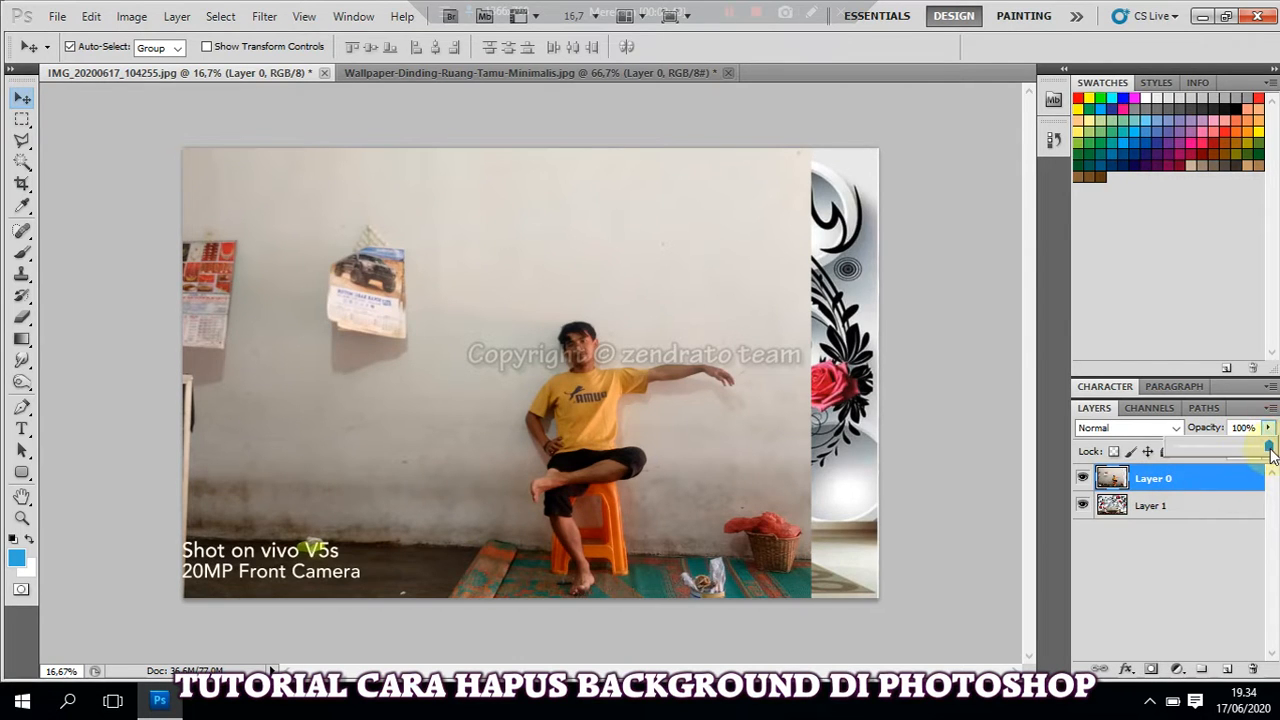
pyautogui.moveTo(1269, 449); pyautogui.dragTo(1224, 455)
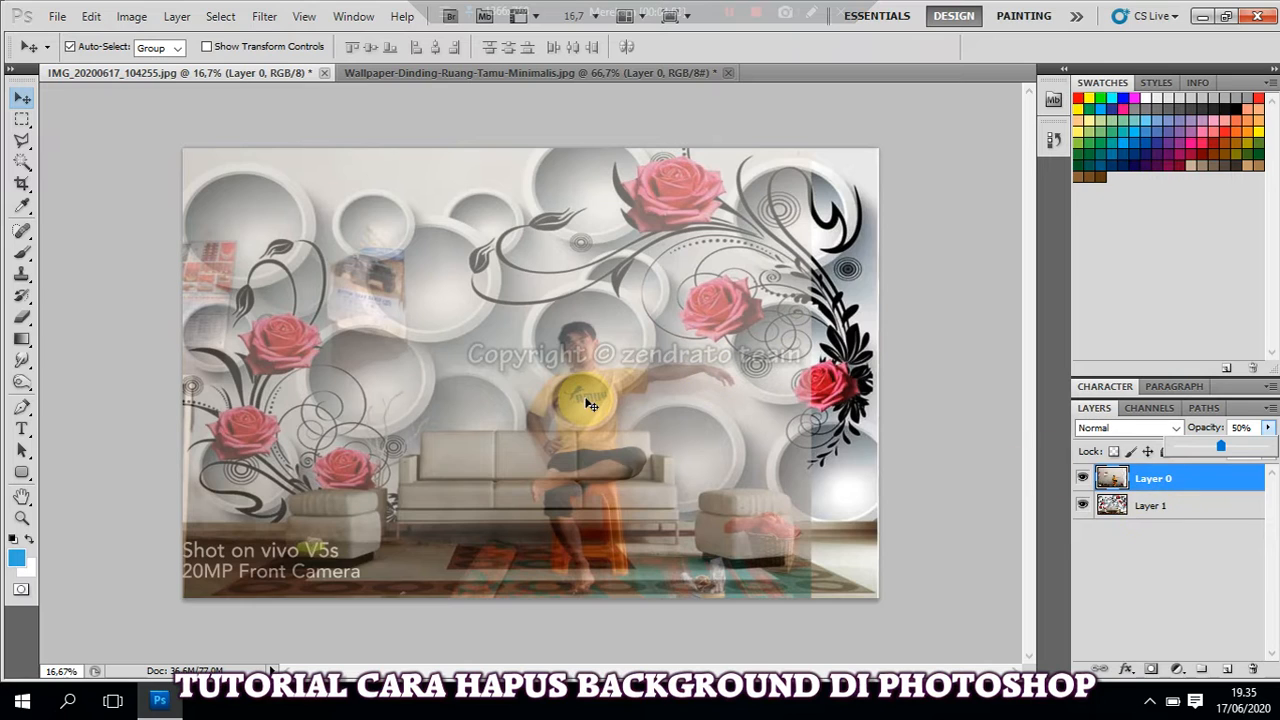
# Scale the semi-transparent photo layer down to about 70.5% width and 74.6% height so the man fits the sofa.
pyautogui.hotkey('ctrl', 't')
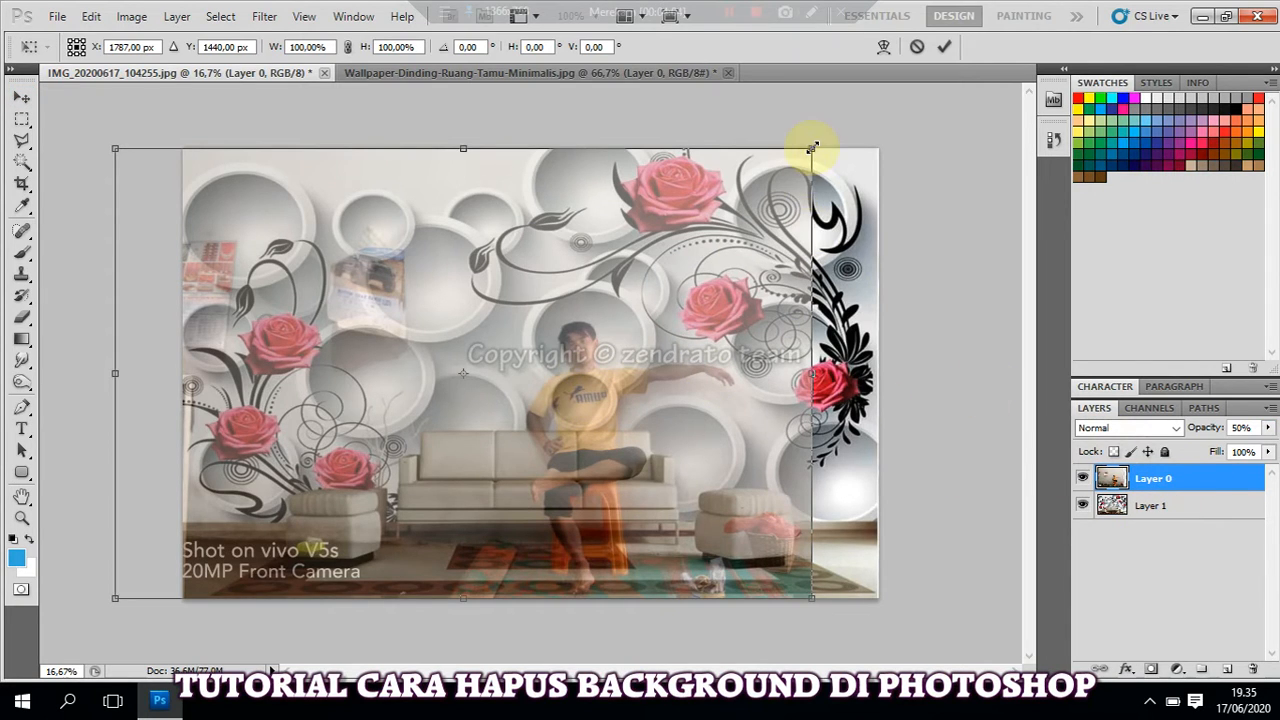
pyautogui.moveTo(811, 148); pyautogui.dragTo(683, 229)
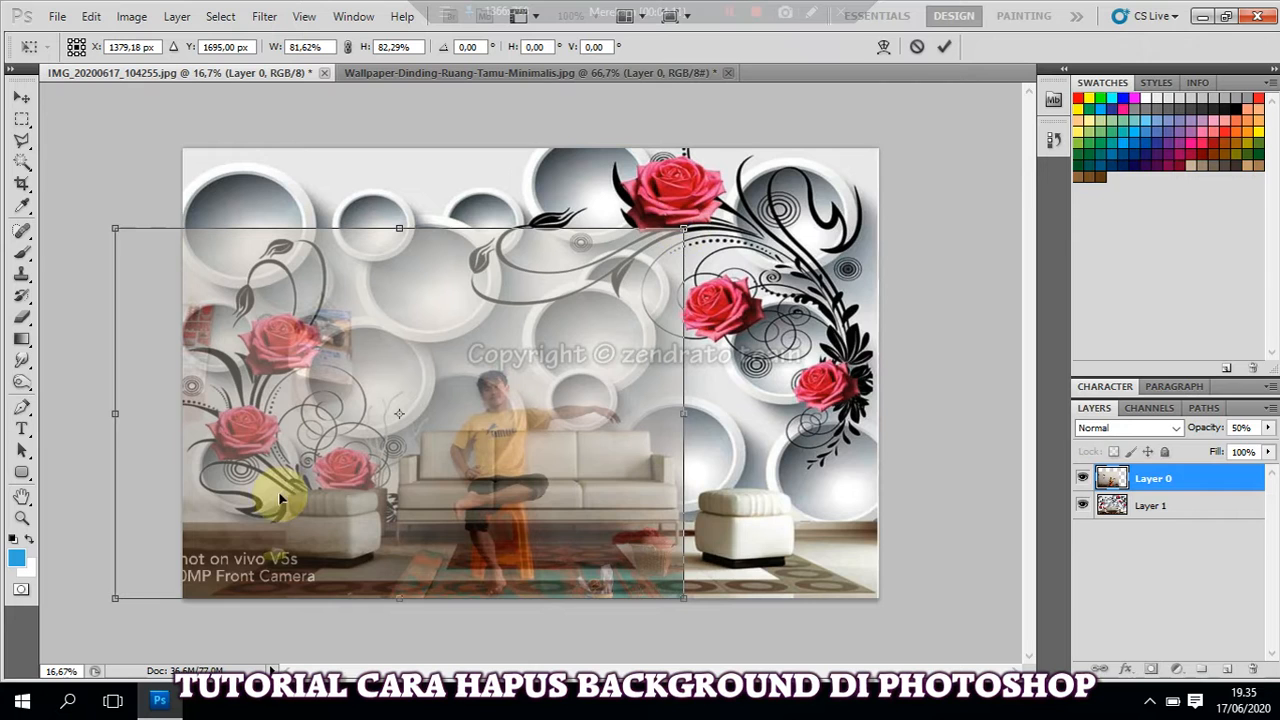
pyautogui.moveTo(115, 597); pyautogui.dragTo(193, 577)
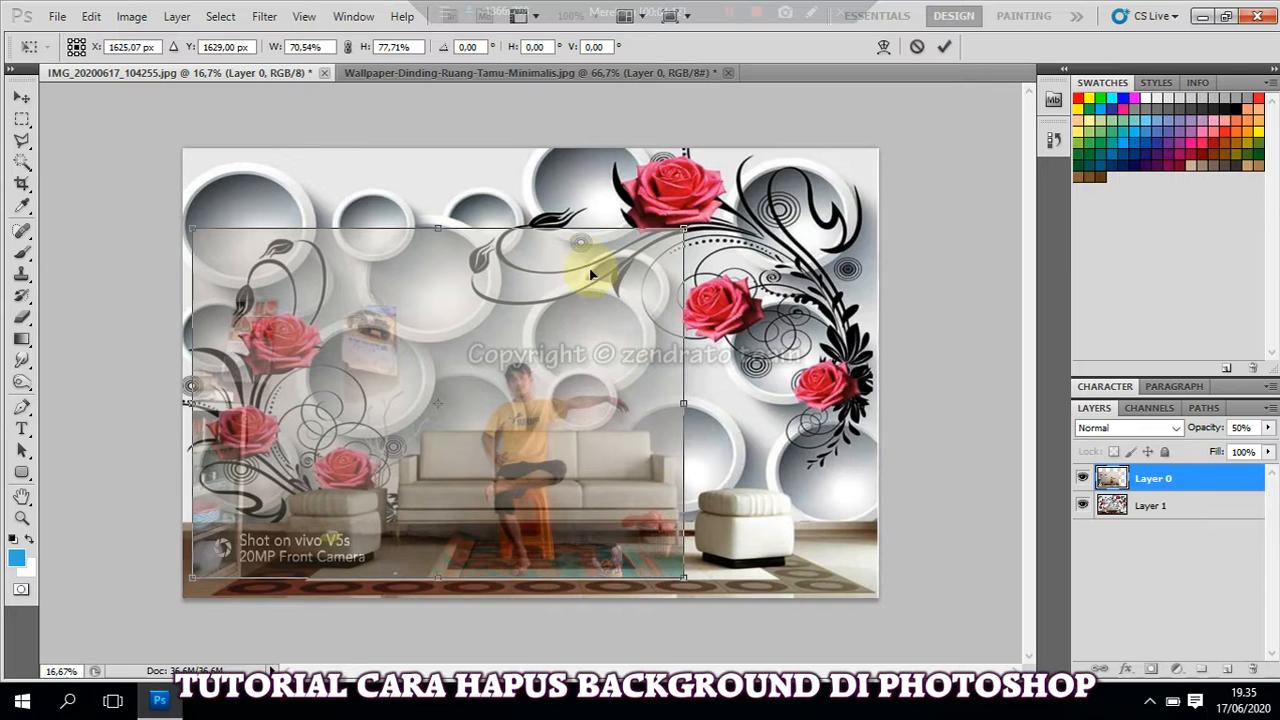
pyautogui.moveTo(440, 231); pyautogui.dragTo(440, 243)
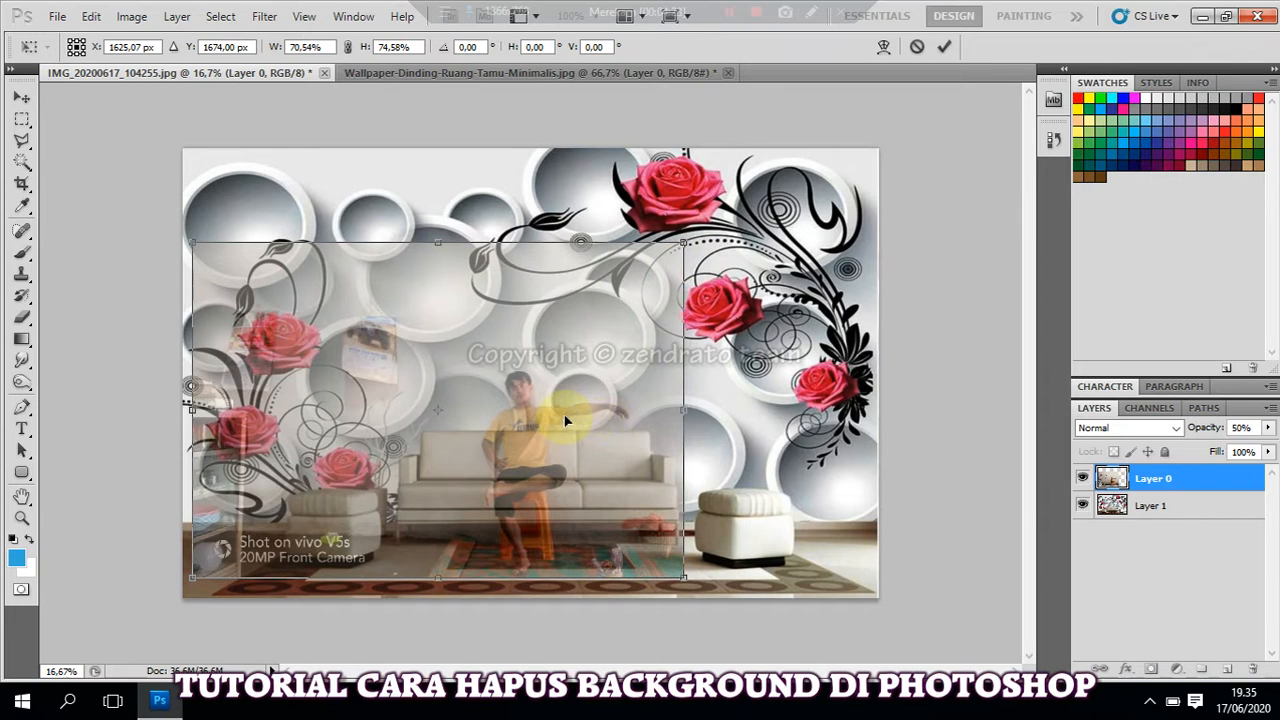
# Rotate the photo layer 9.75° clockwise and reposition it so the man's outstretched arm follows the sofa's backrest.
pyautogui.moveTo(727, 238); pyautogui.dragTo(691, 333)
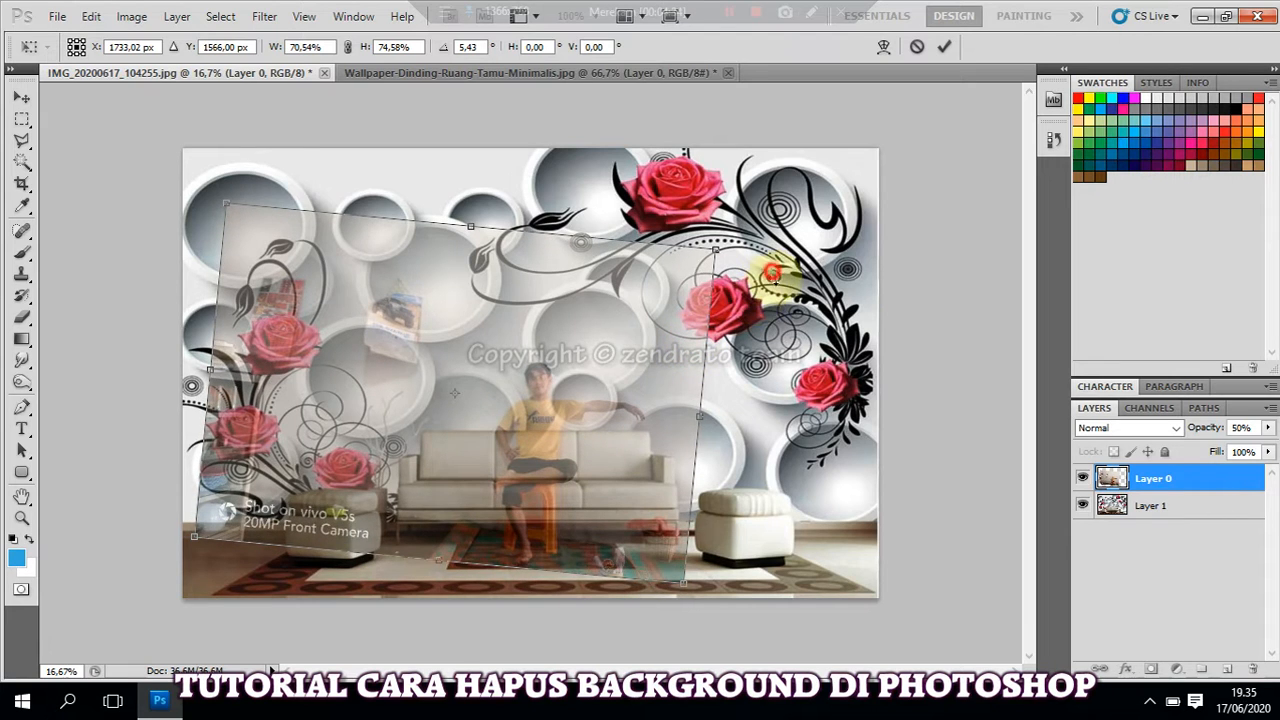
pyautogui.moveTo(770, 272); pyautogui.dragTo(778, 298)
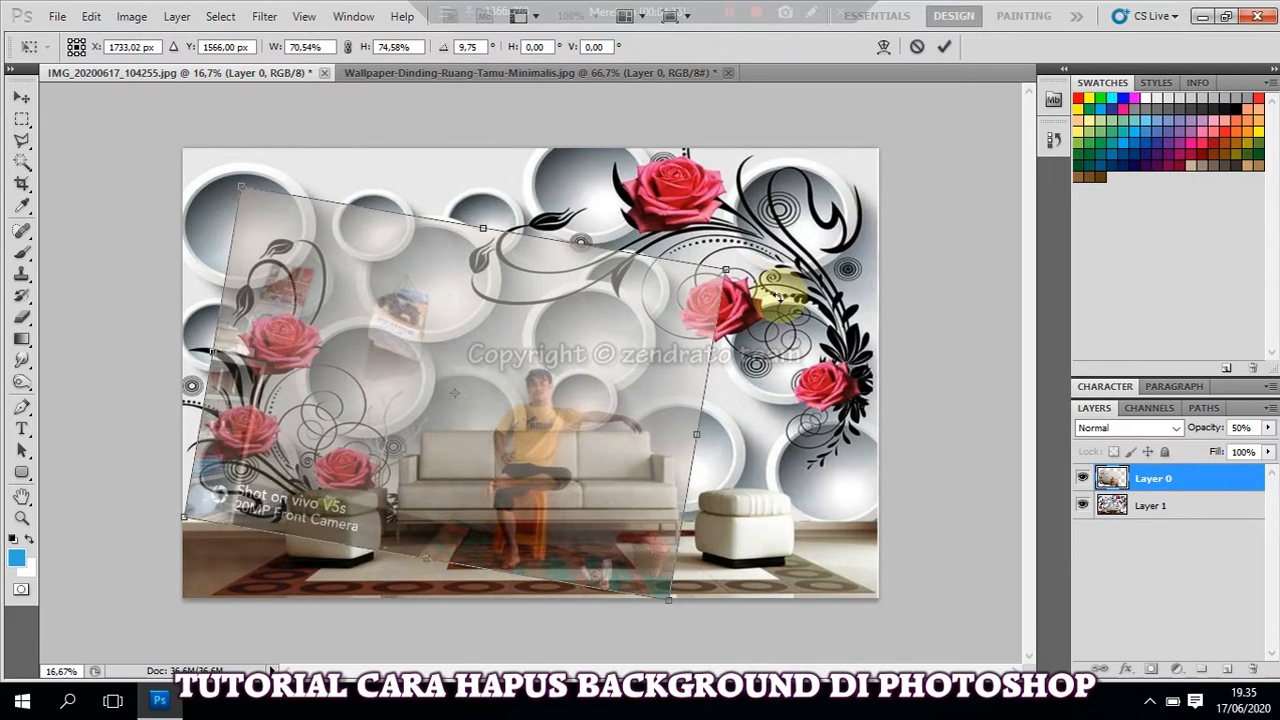
pyautogui.moveTo(690, 366); pyautogui.dragTo(697, 355)
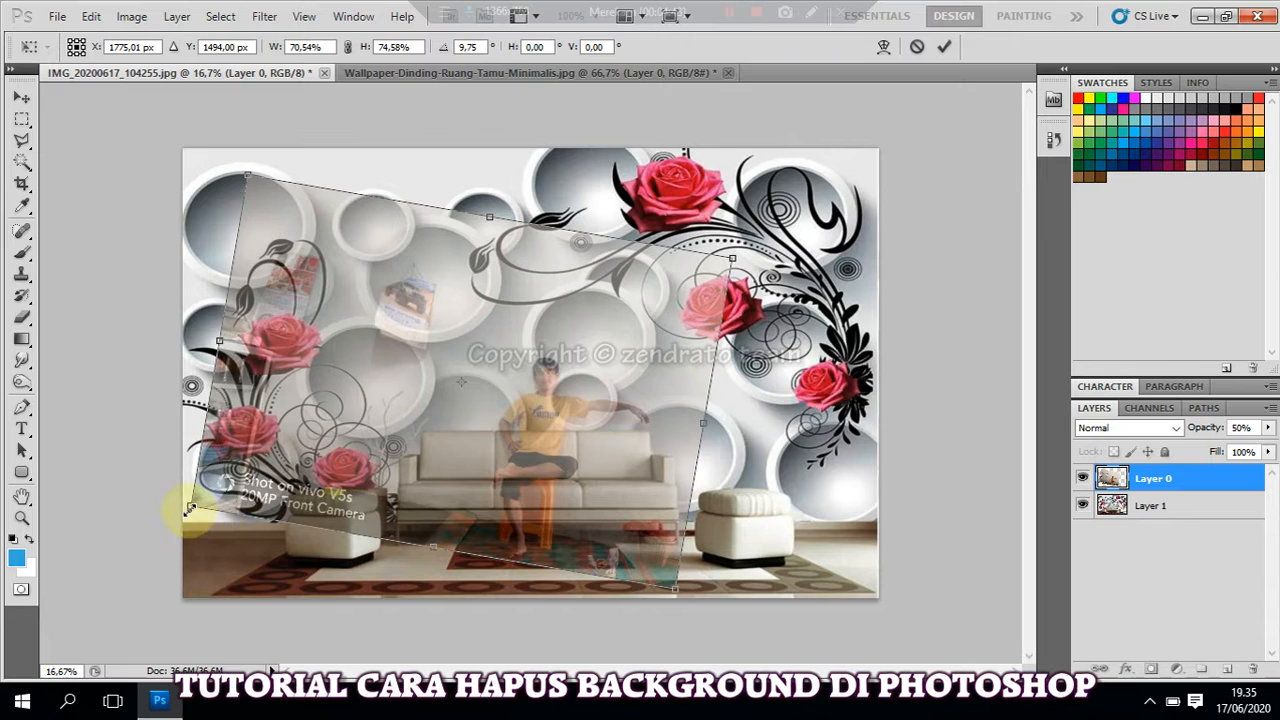
# Resize the rotated photo to about 72.3% width and 79.5% height, place the man over the sofa and apply the transformation.
pyautogui.moveTo(190, 508); pyautogui.dragTo(163, 525)
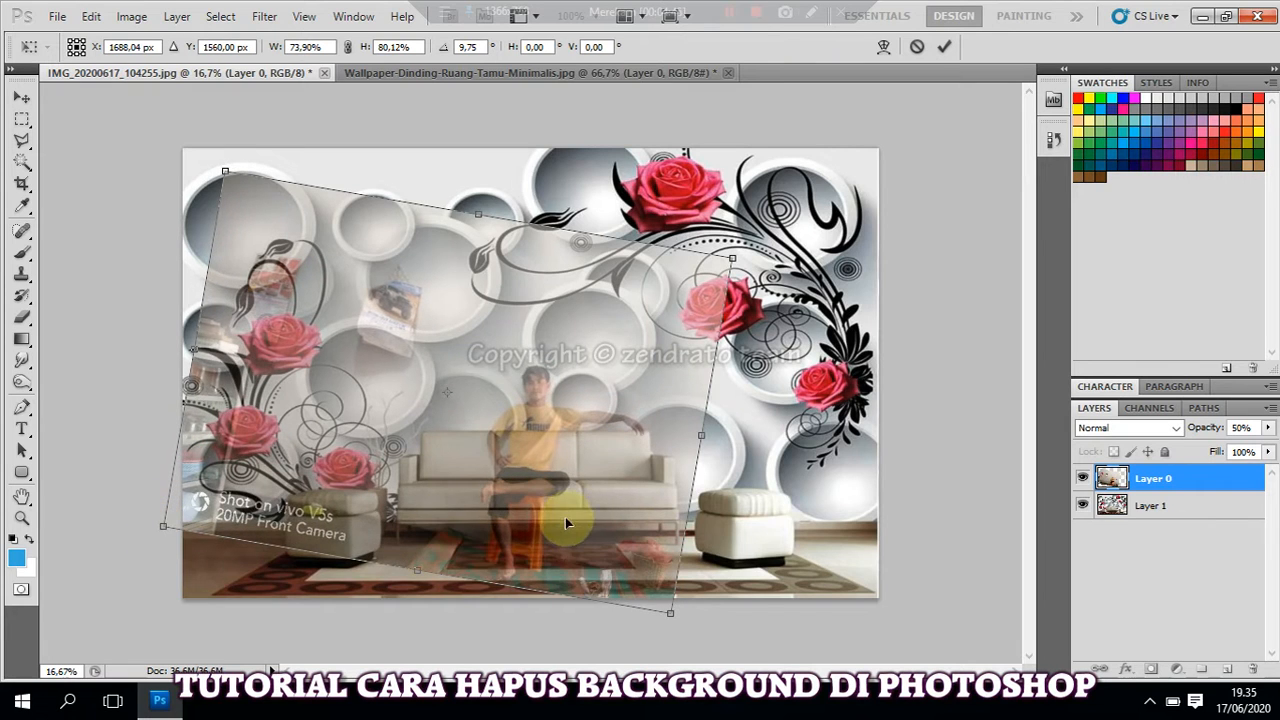
pyautogui.moveTo(566, 522); pyautogui.dragTo(576, 506)
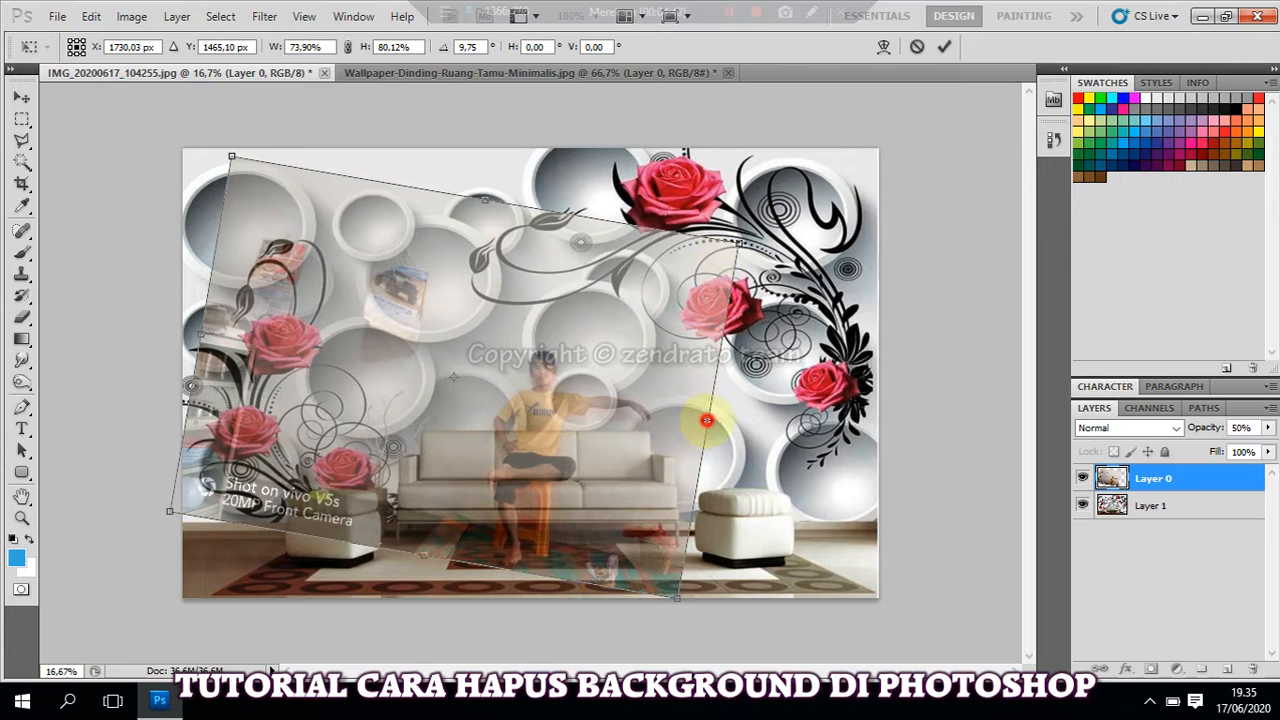
pyautogui.moveTo(706, 421); pyautogui.dragTo(626, 444)
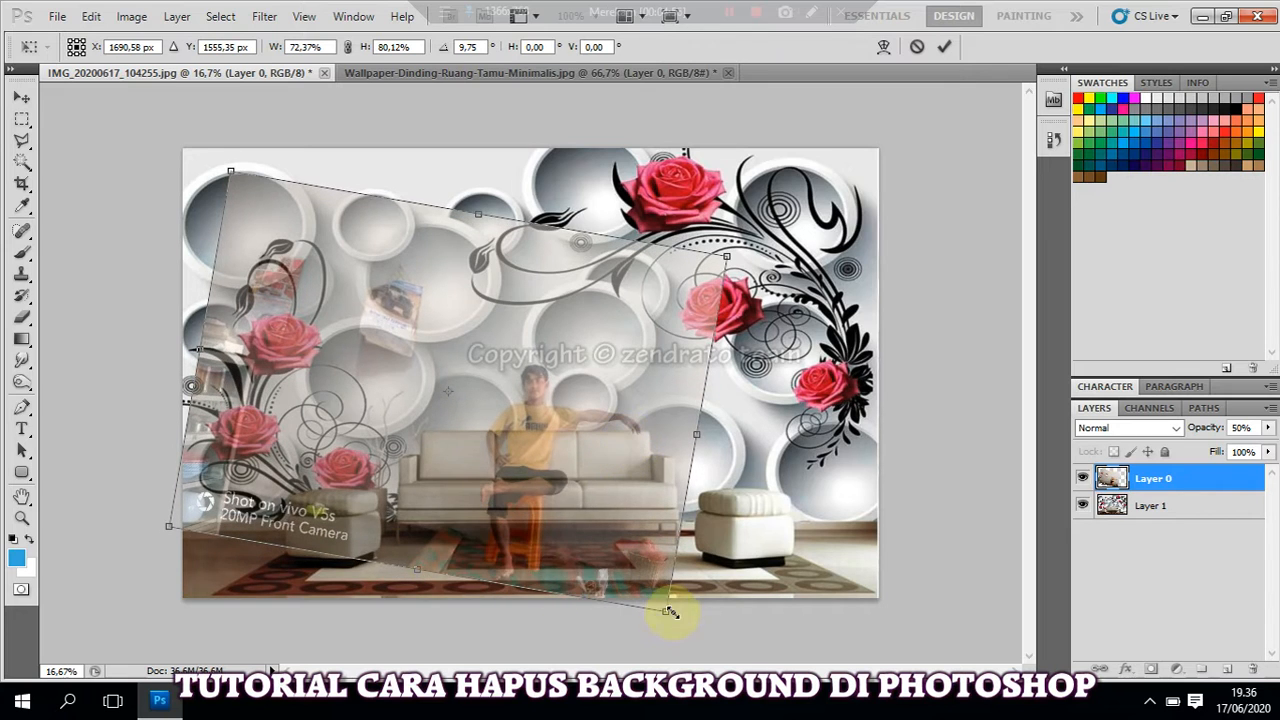
pyautogui.moveTo(670, 611)
pyautogui.mouseDown()
pyautogui.moveTo(654, 586)
pyautogui.moveTo(667, 612)
pyautogui.mouseUp()
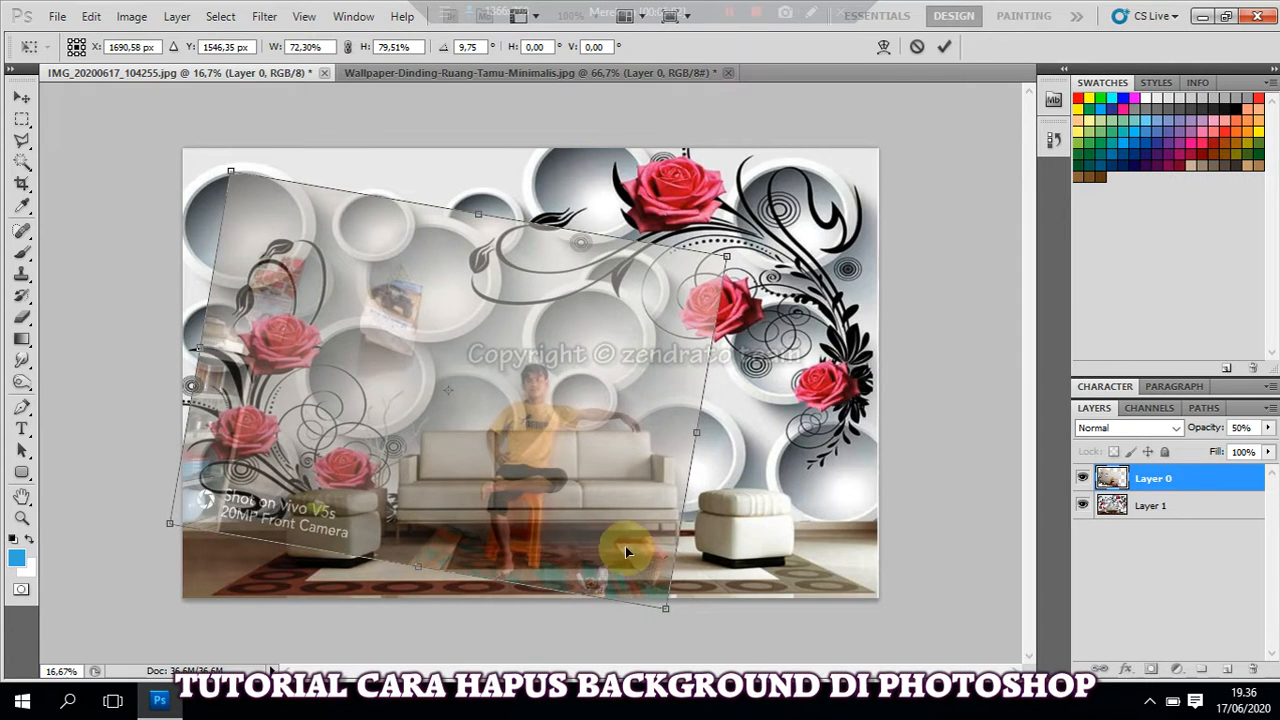
pyautogui.moveTo(605, 501)
pyautogui.mouseDown()
pyautogui.moveTo(632, 506)
pyautogui.moveTo(624, 495)
pyautogui.mouseUp()
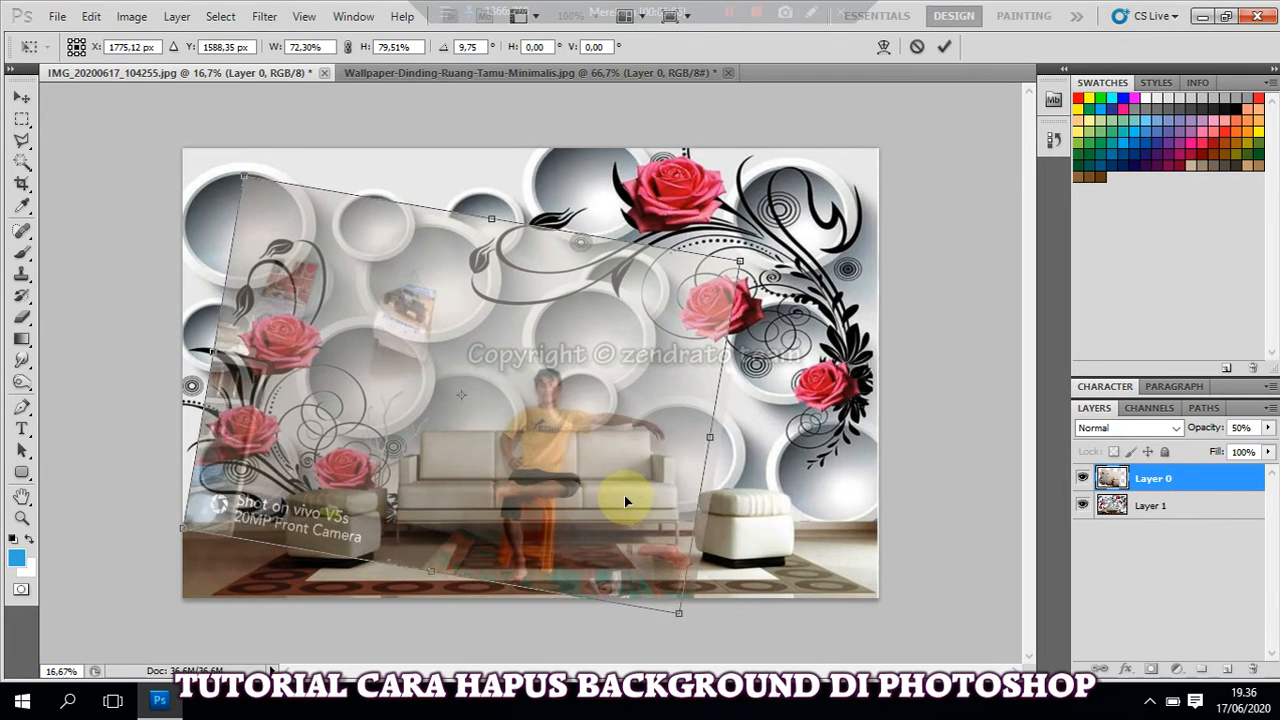
pyautogui.press('Return')
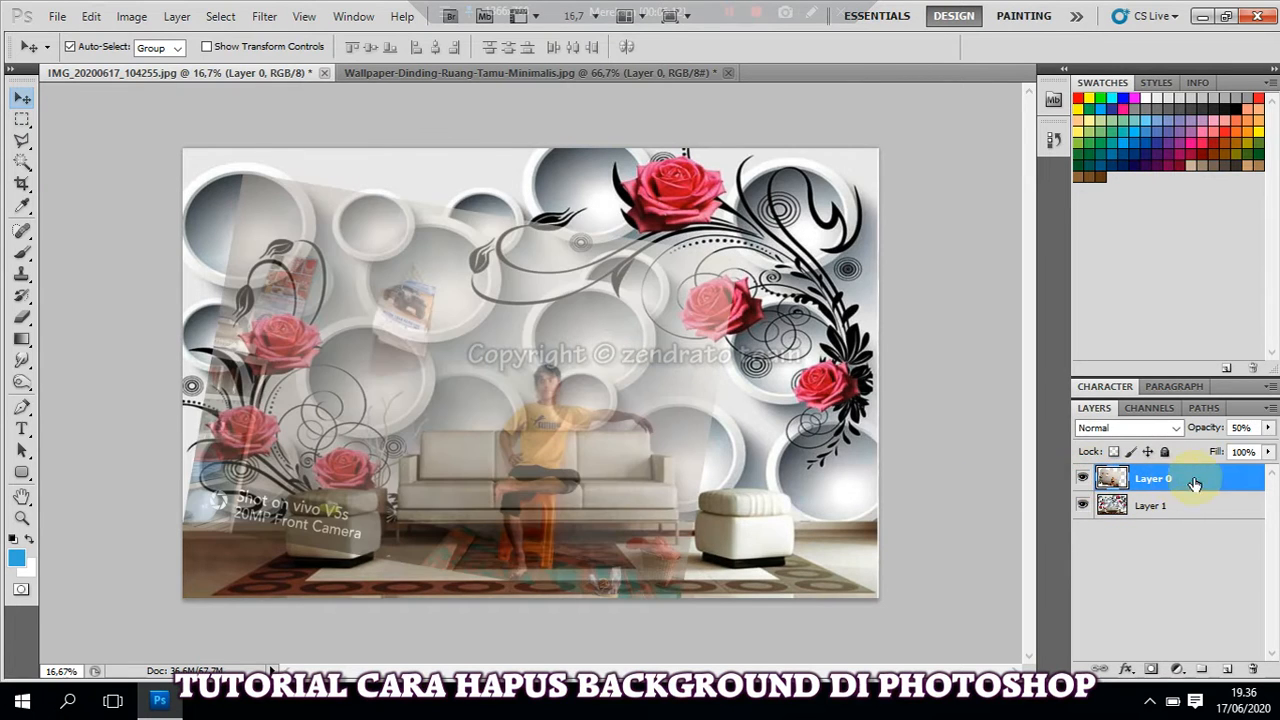
# Raise the man's photo layer back to 100% opacity.
pyautogui.click(1267, 427)
pyautogui.moveTo(1218, 446); pyautogui.dragTo(1270, 448)
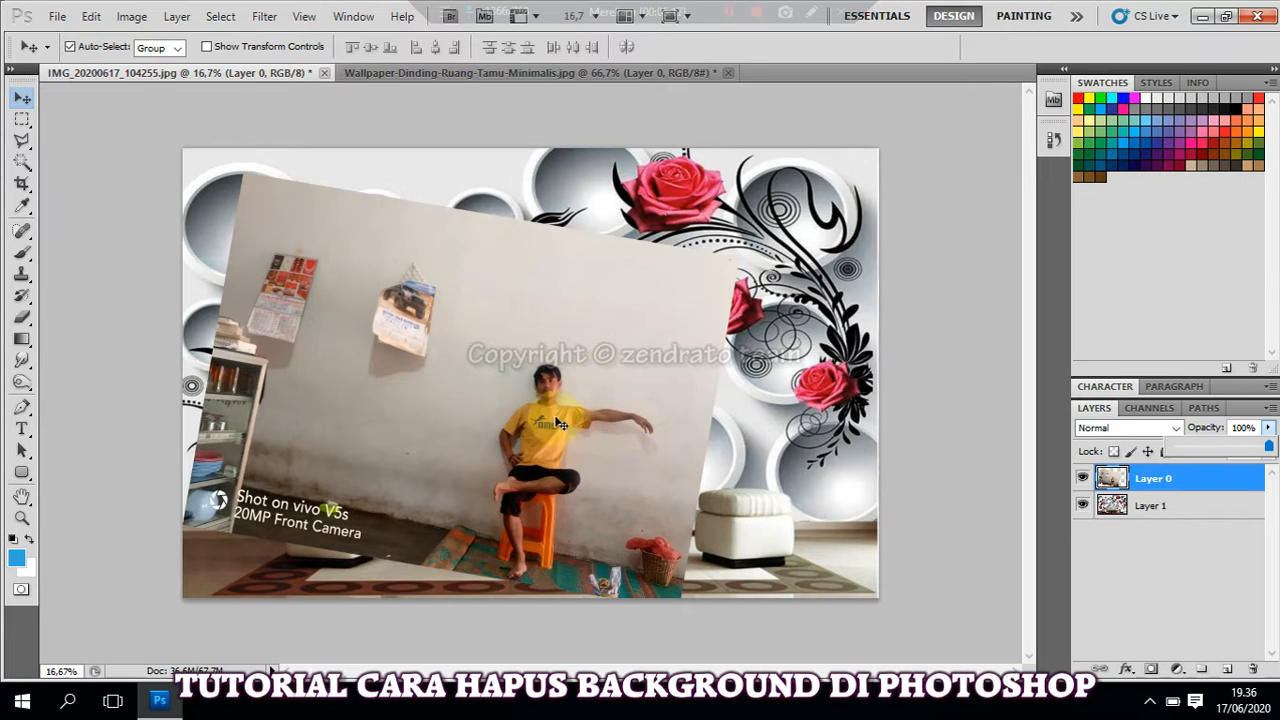
# Select the hair on the outstretched-arm side of the man's head with the Polygonal Lasso, following the hair's outer edge.
pyautogui.press('z')
pyautogui.click(561, 505)
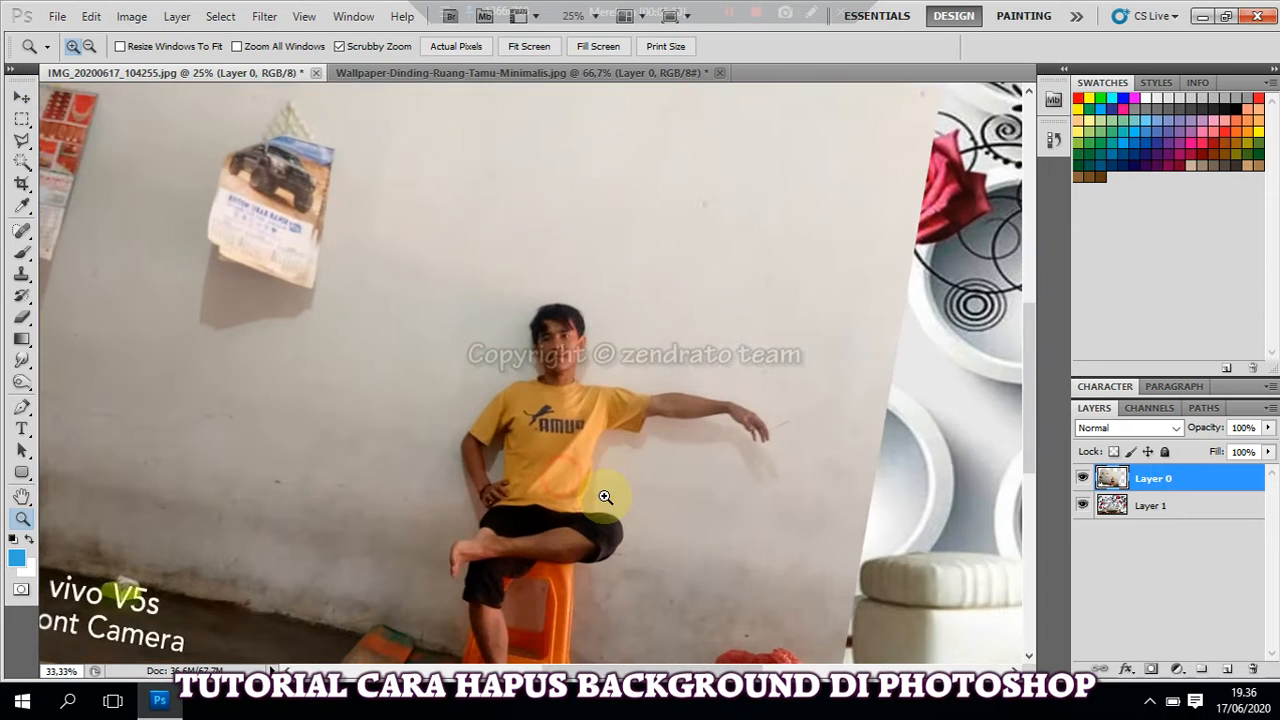
pyautogui.click(605, 497)
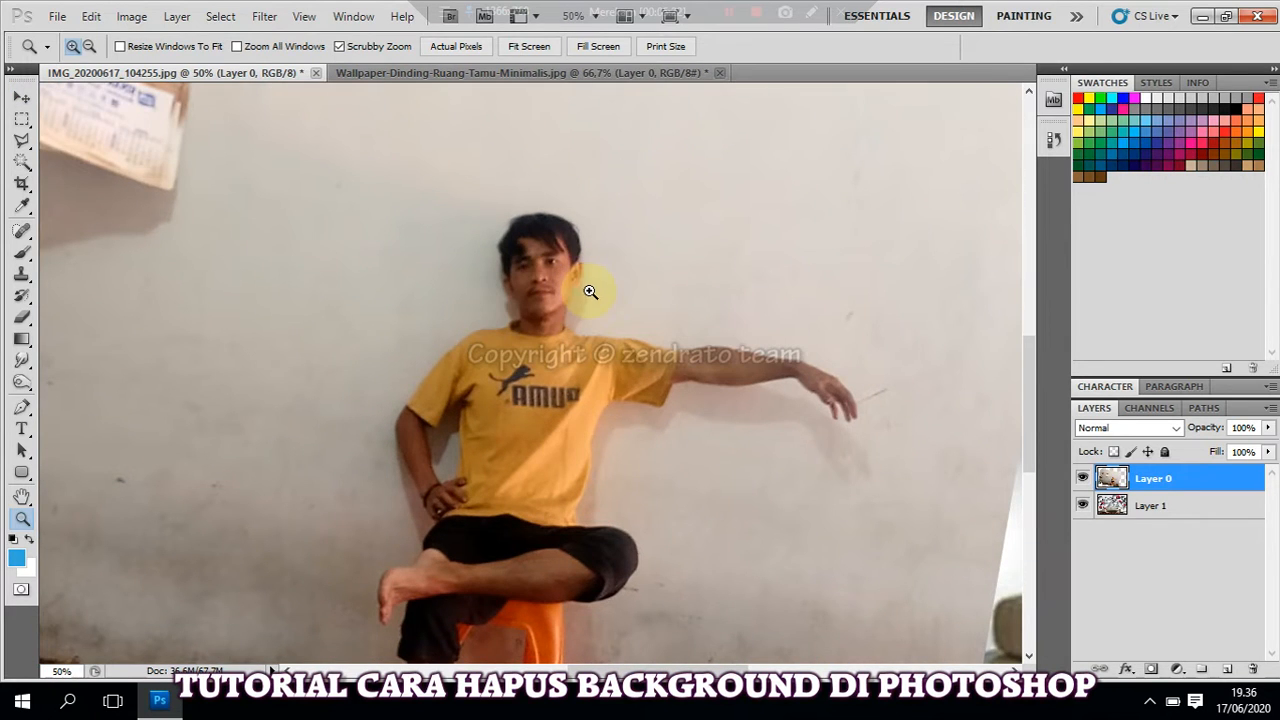
pyautogui.press('l')
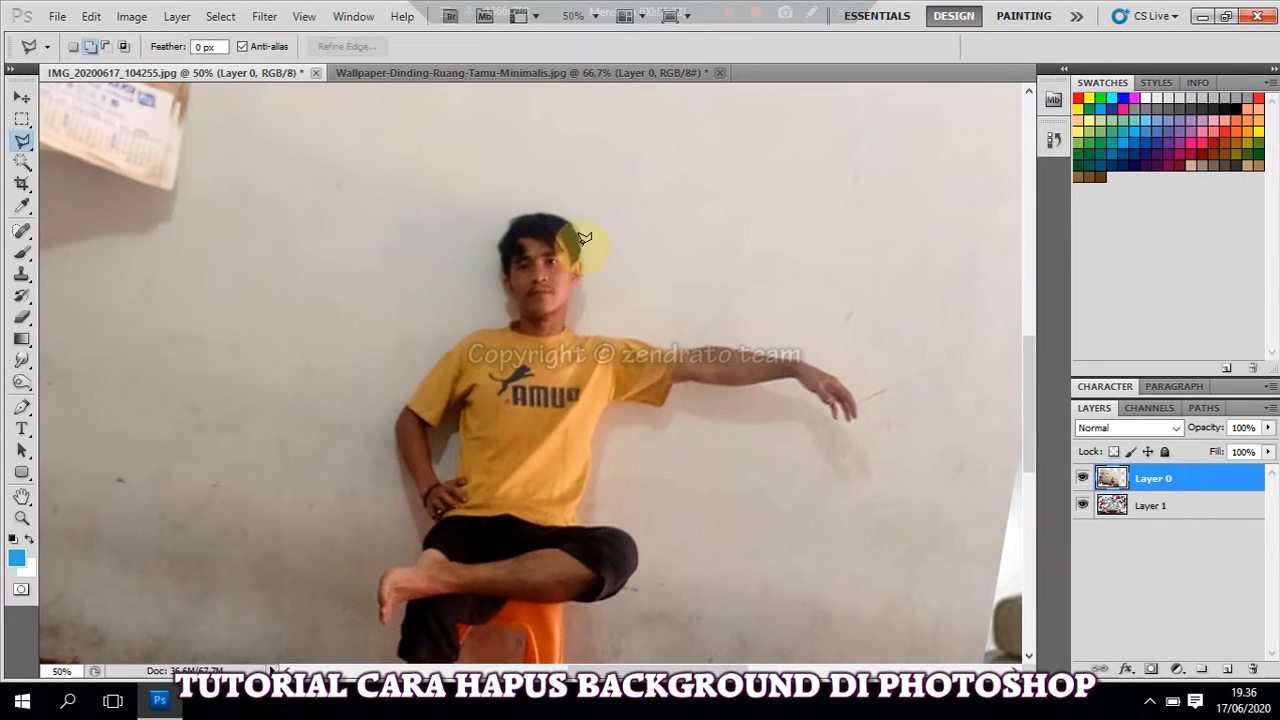
pyautogui.click(30, 148)
pyautogui.click(113, 154)
pyautogui.click(30, 148)
pyautogui.click(113, 156)
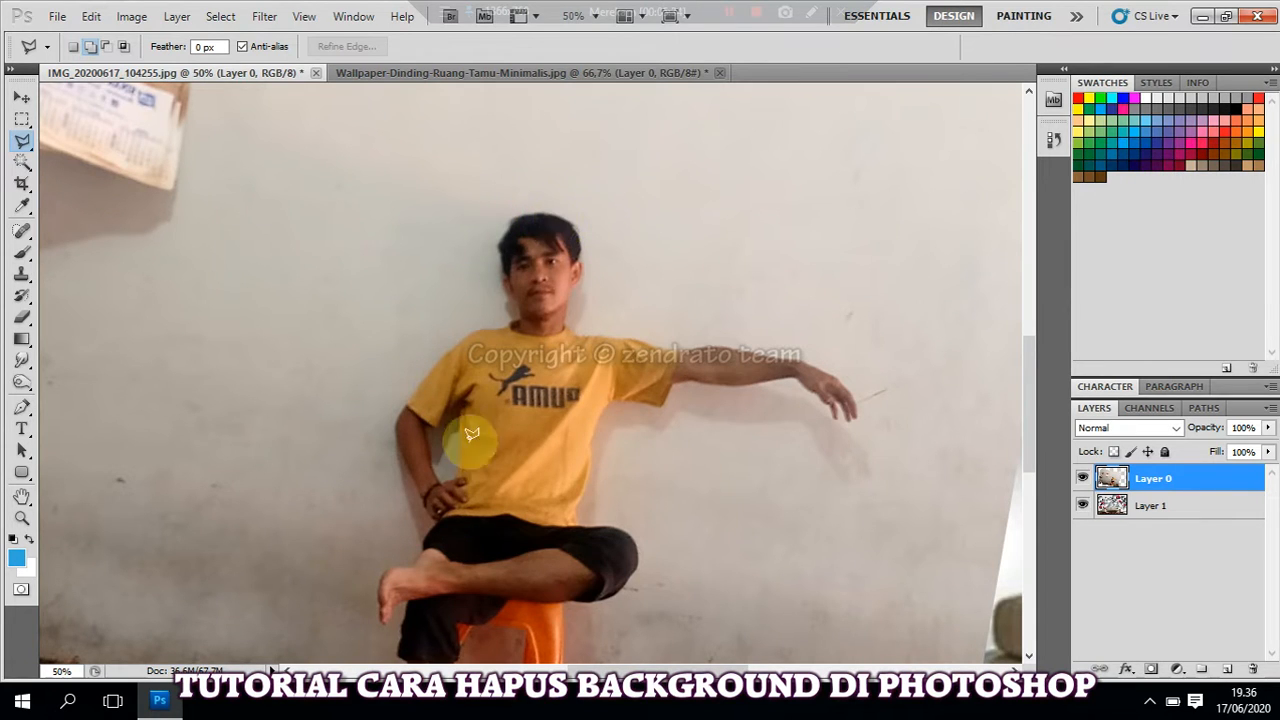
pyautogui.press('z')
pyautogui.click(600, 300)
pyautogui.click(449, 177)
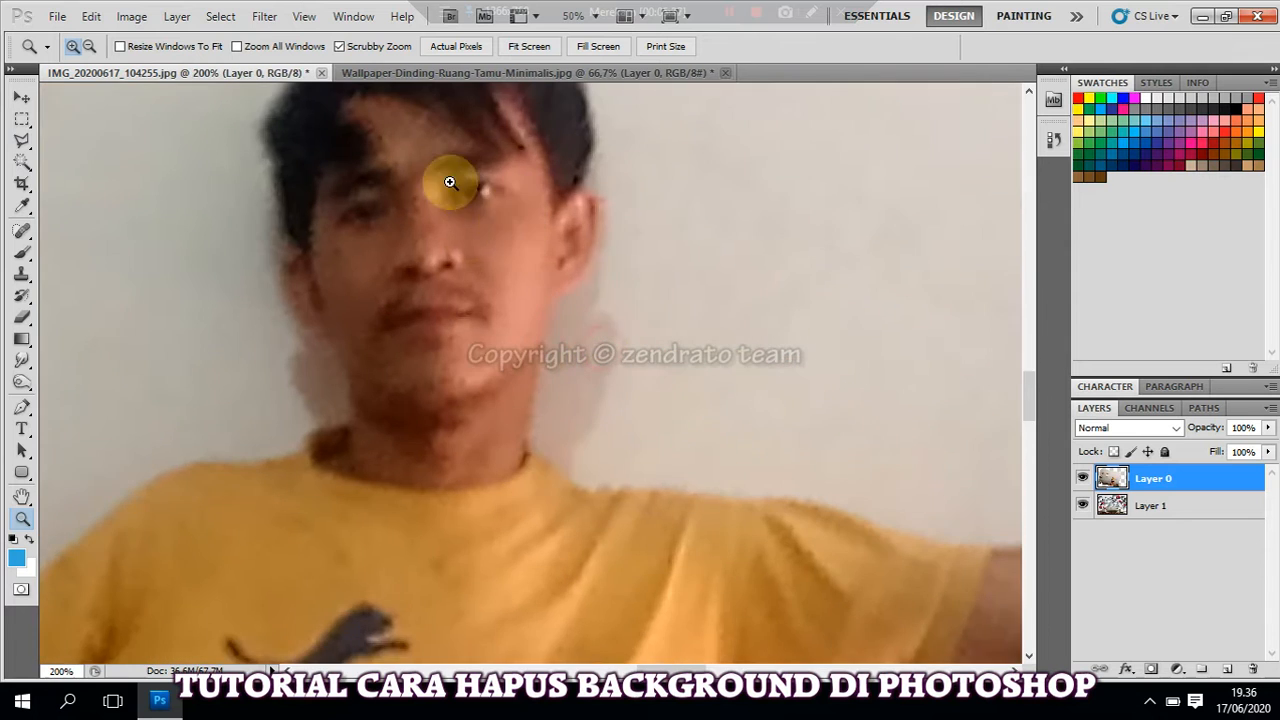
pyautogui.click(491, 266)
pyautogui.press('l')
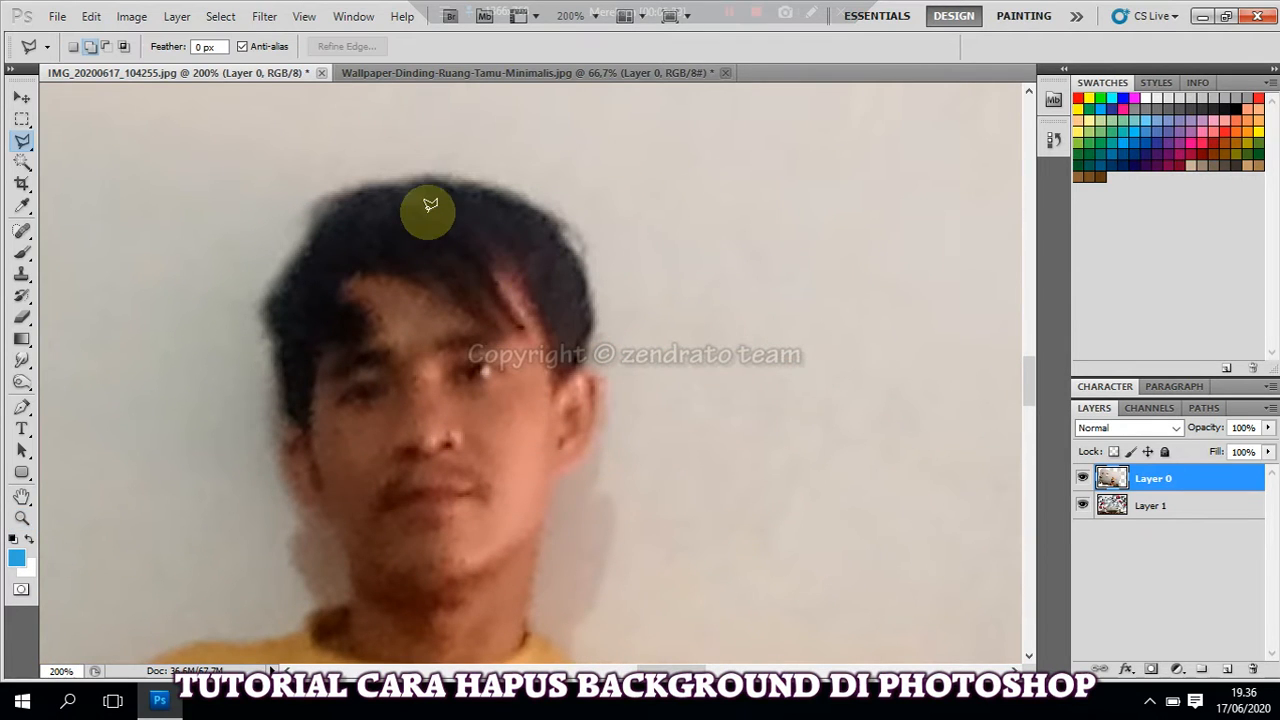
pyautogui.click(431, 168)
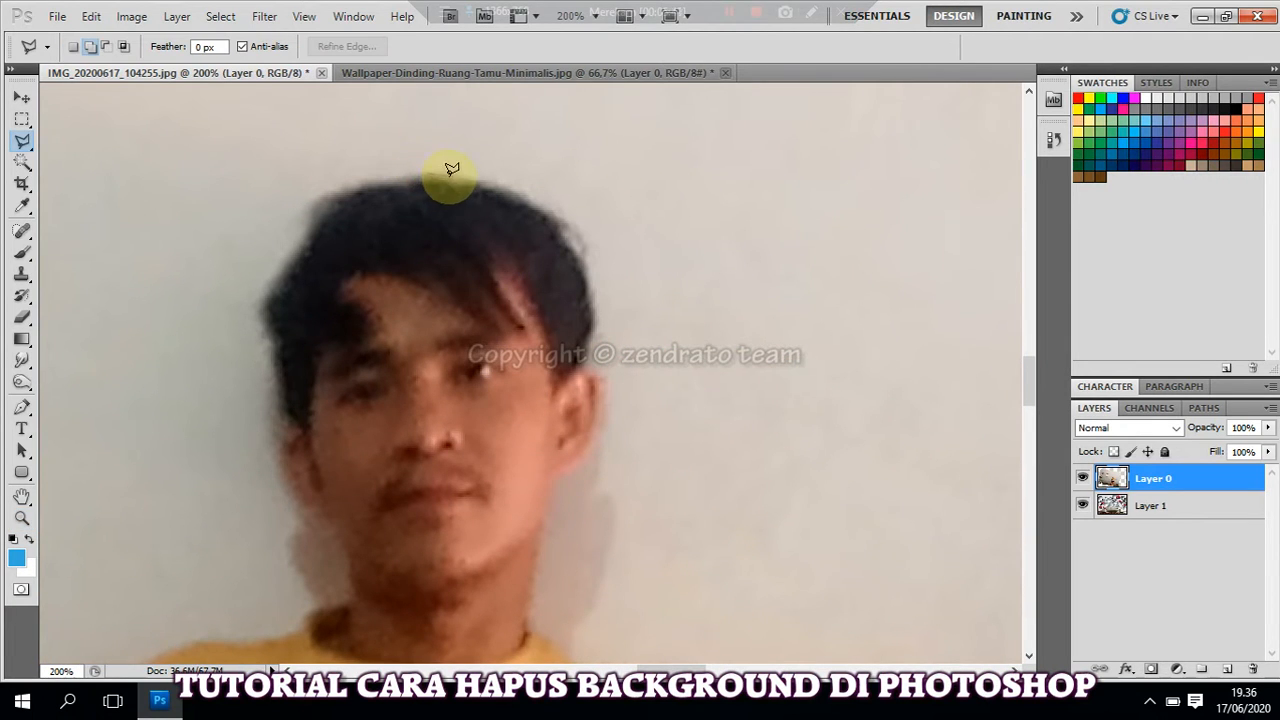
pyautogui.click(457, 177)
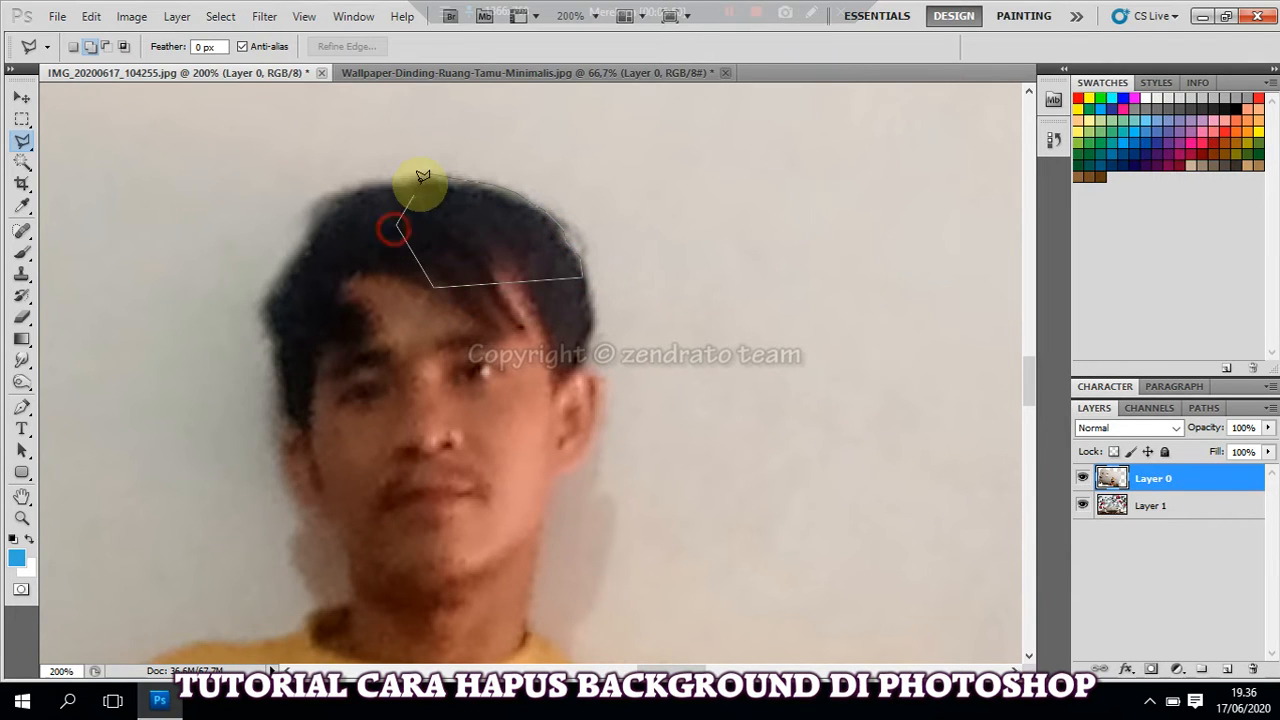
pyautogui.click(430, 210)
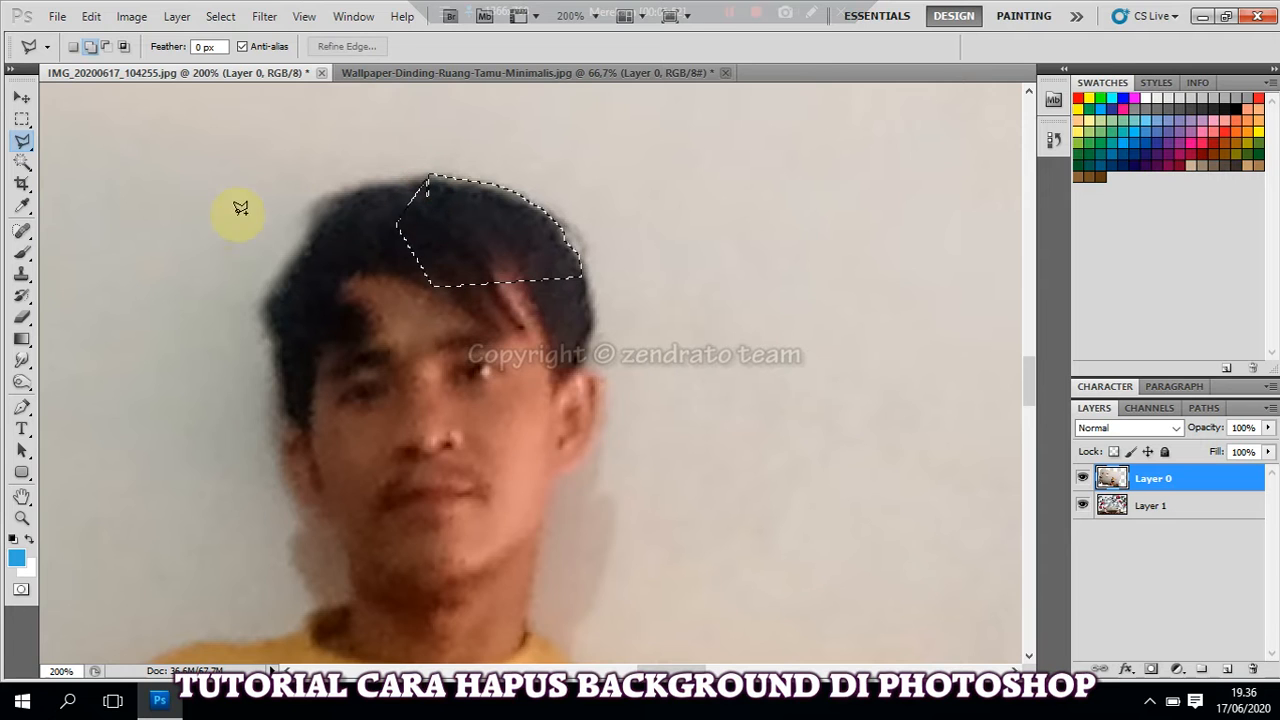
# Using the Magnetic Lasso in add-to-selection mode, trace from the man's ear along the jaw down to the base of his neck.
pyautogui.rightClick(28, 145)
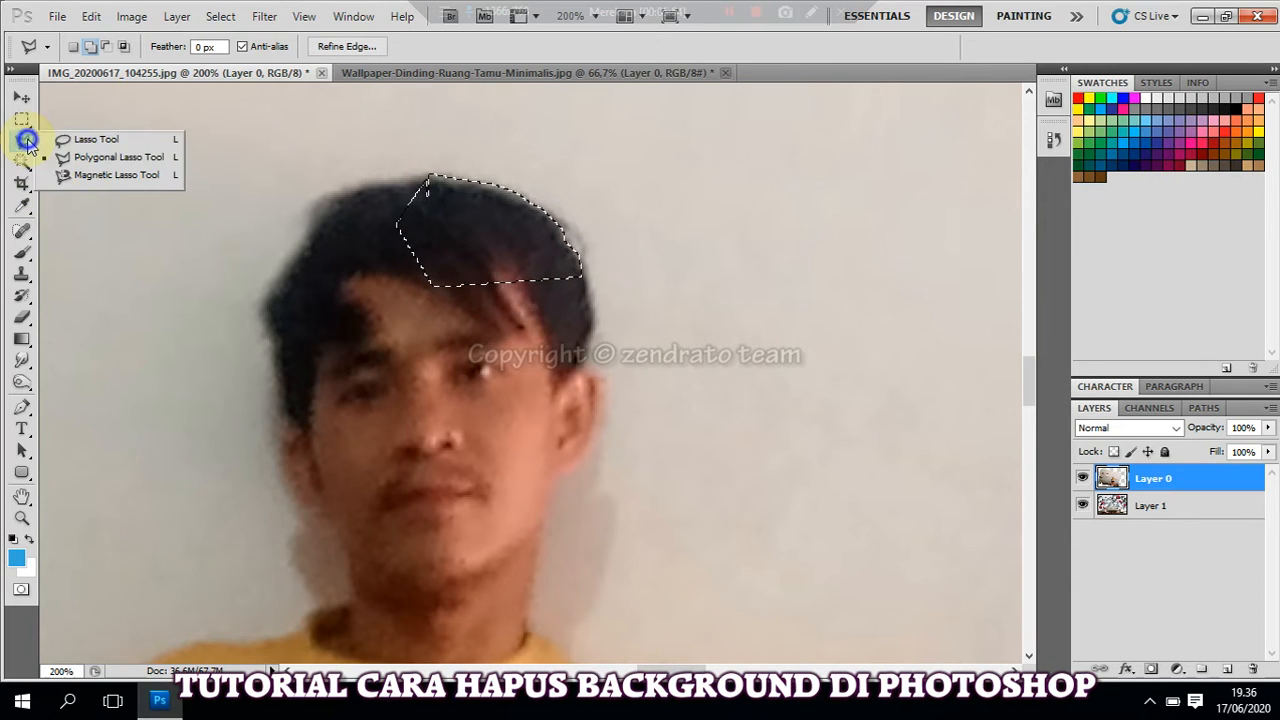
pyautogui.click(101, 177)
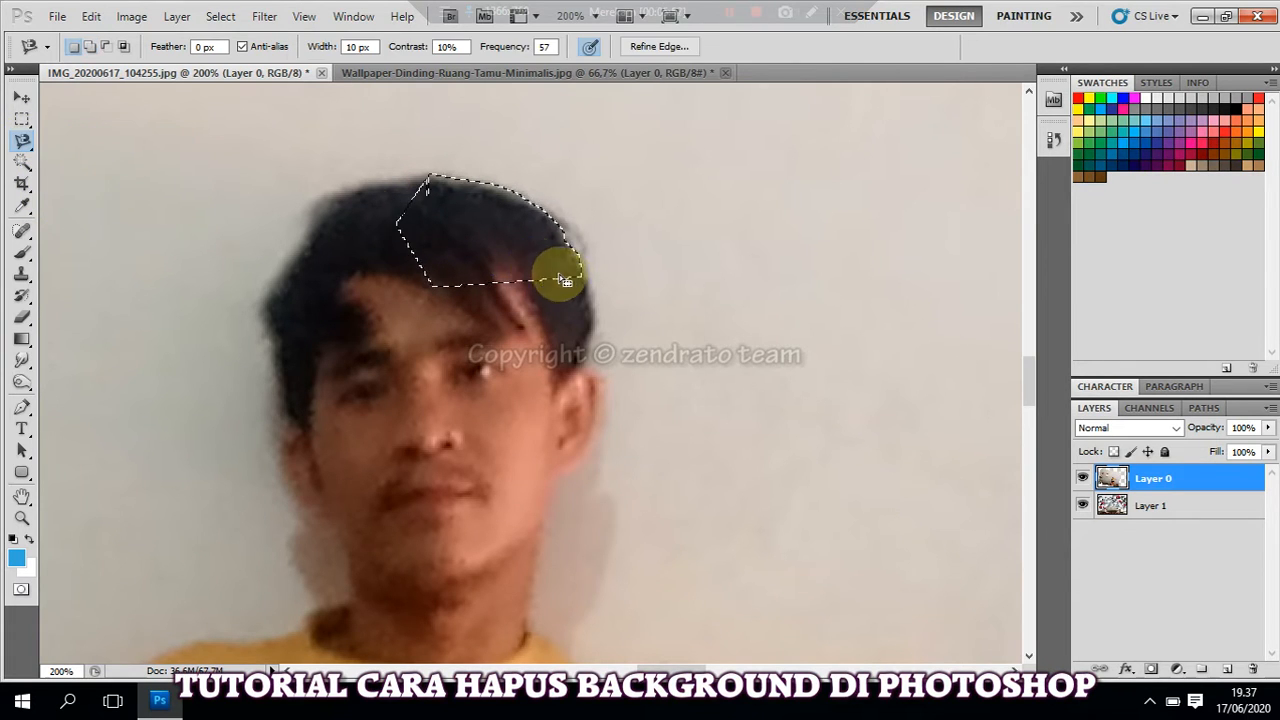
pyautogui.click(92, 47)
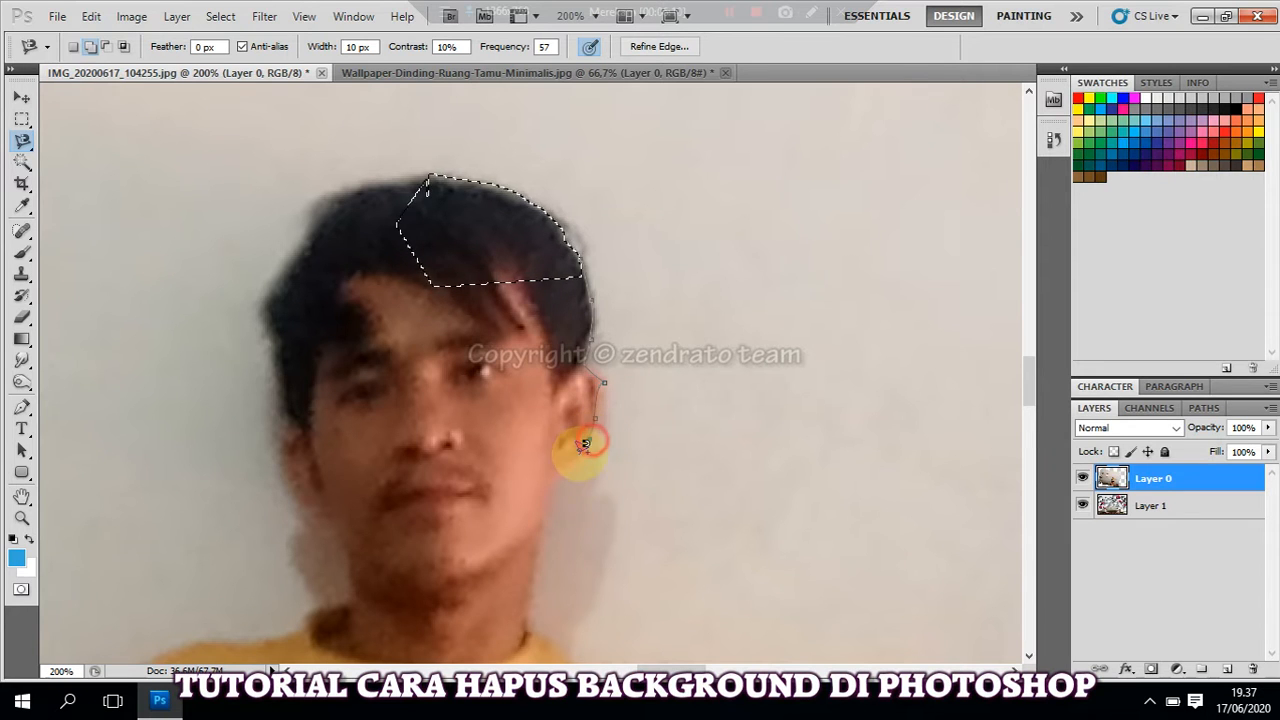
pyautogui.click(575, 460)
pyautogui.click(552, 474)
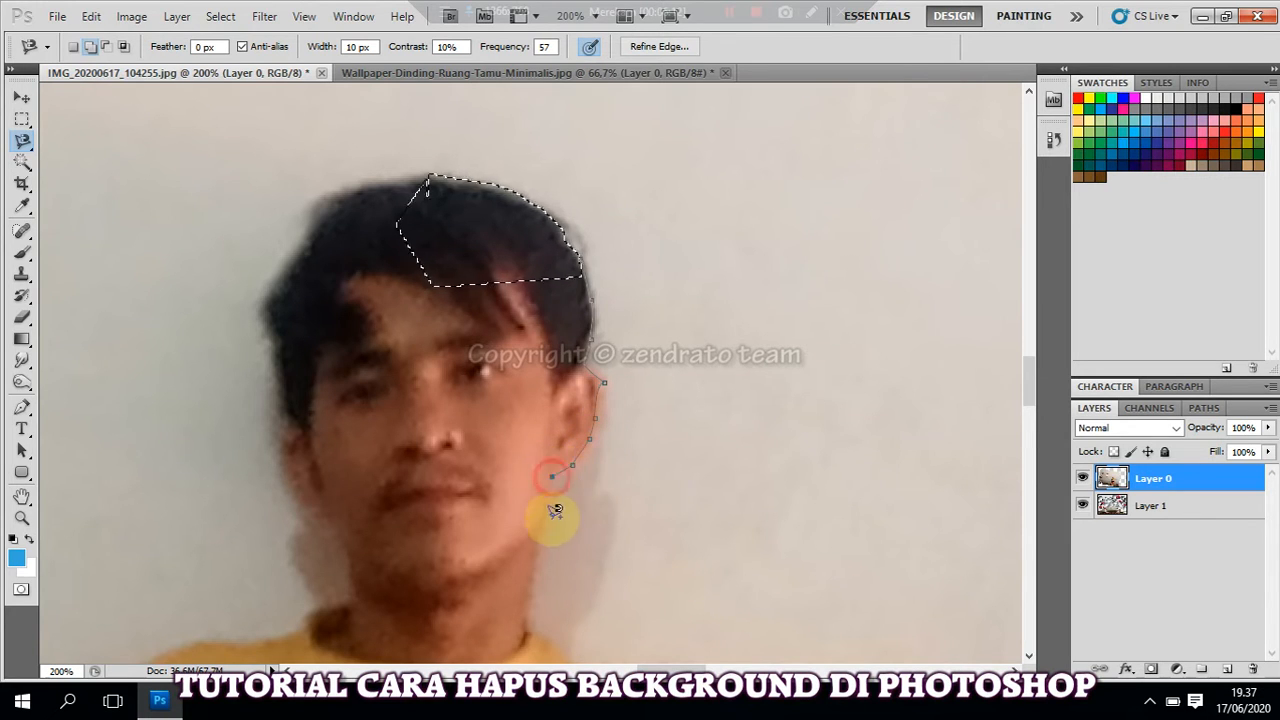
pyautogui.click(524, 613)
# Continue the Magnetic Lasso outline along the shirt's shoulder and the upper edge of the outstretched arm.
pyautogui.scroll(-3, 612, 660)
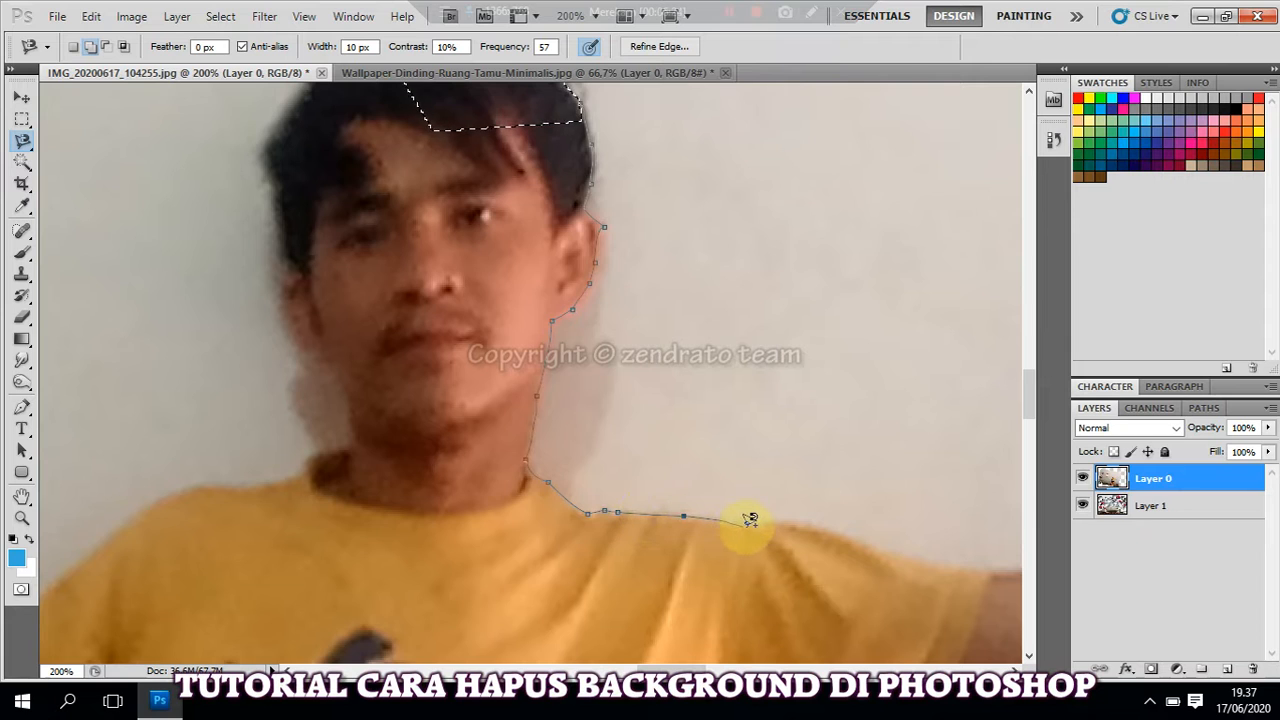
pyautogui.click(788, 518)
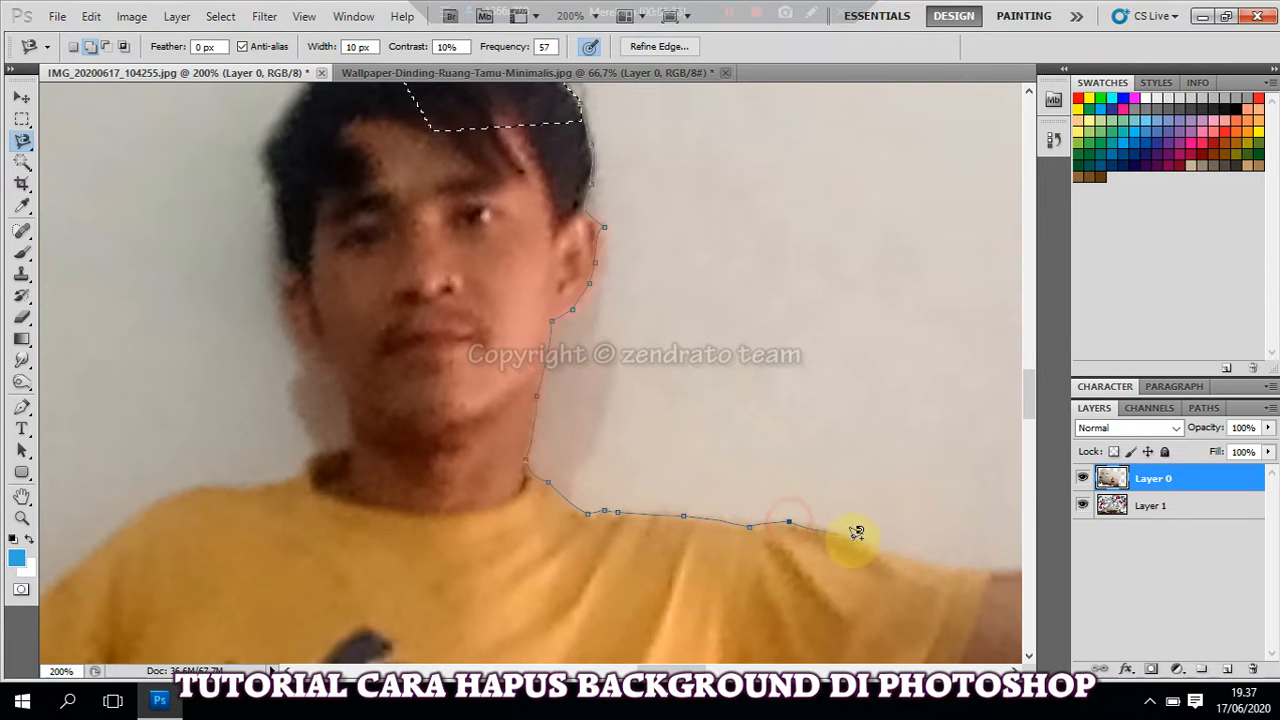
pyautogui.click(903, 557)
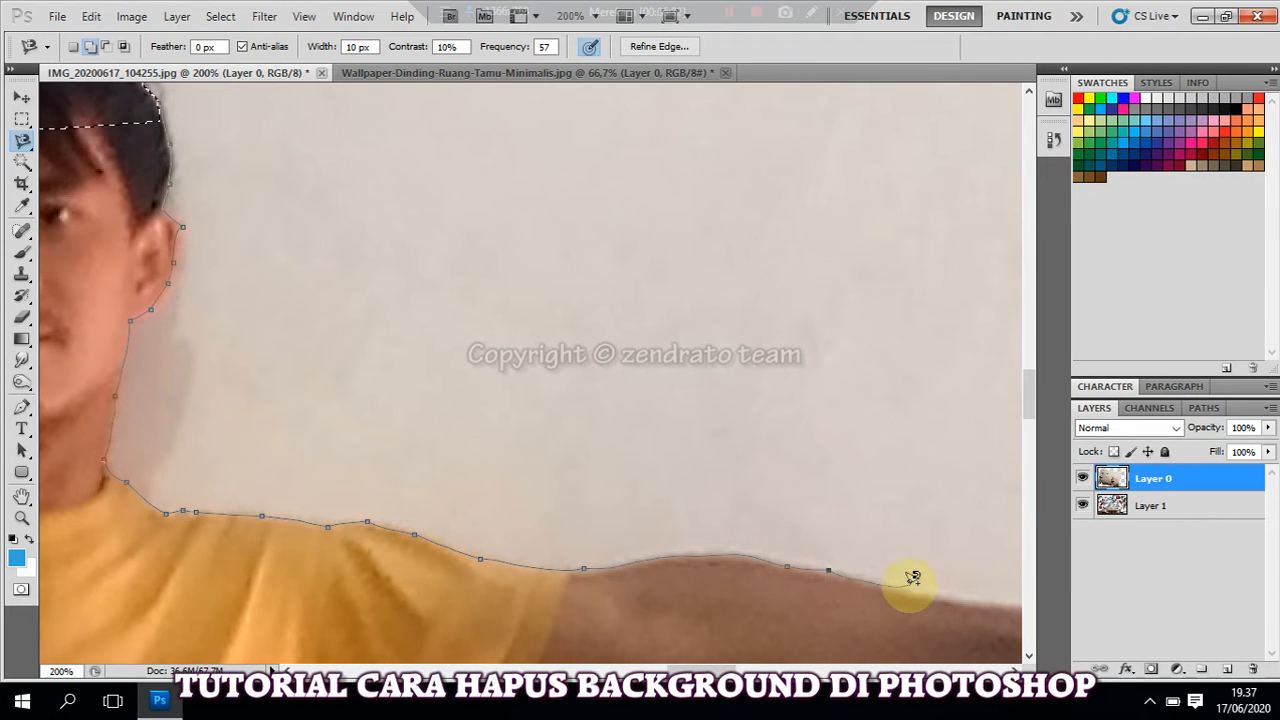
pyautogui.click(821, 573)
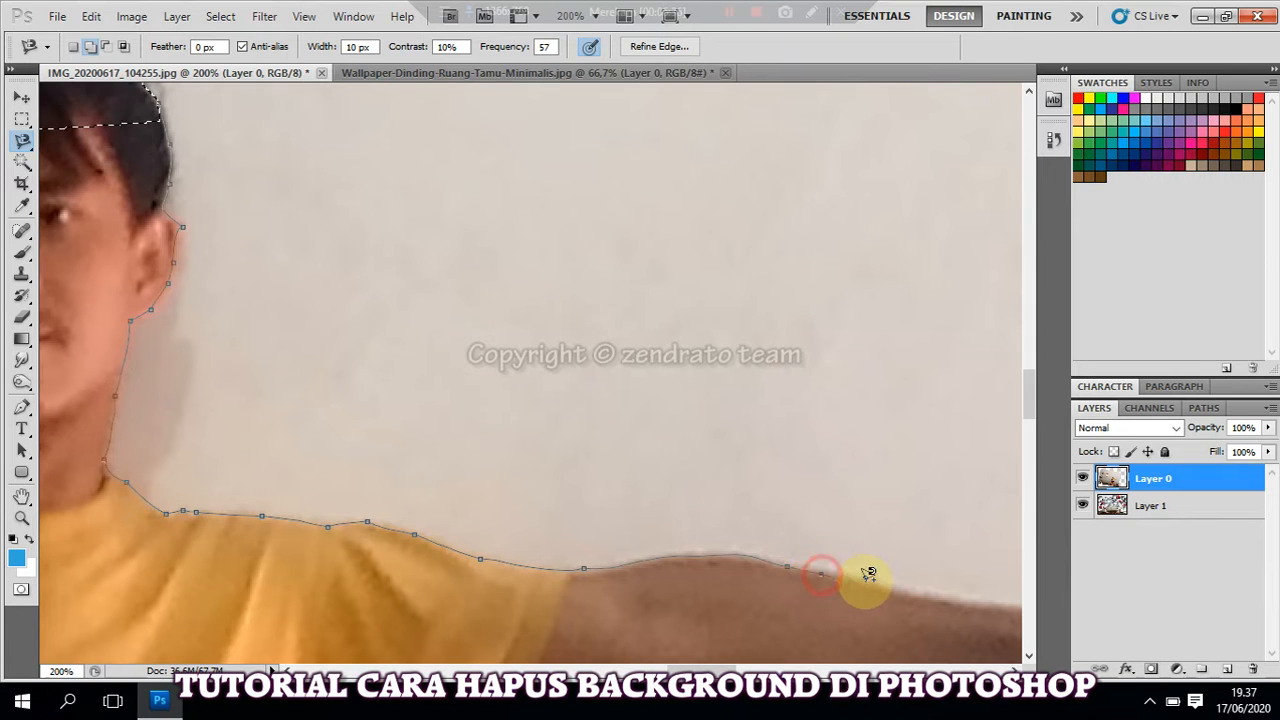
pyautogui.click(895, 589)
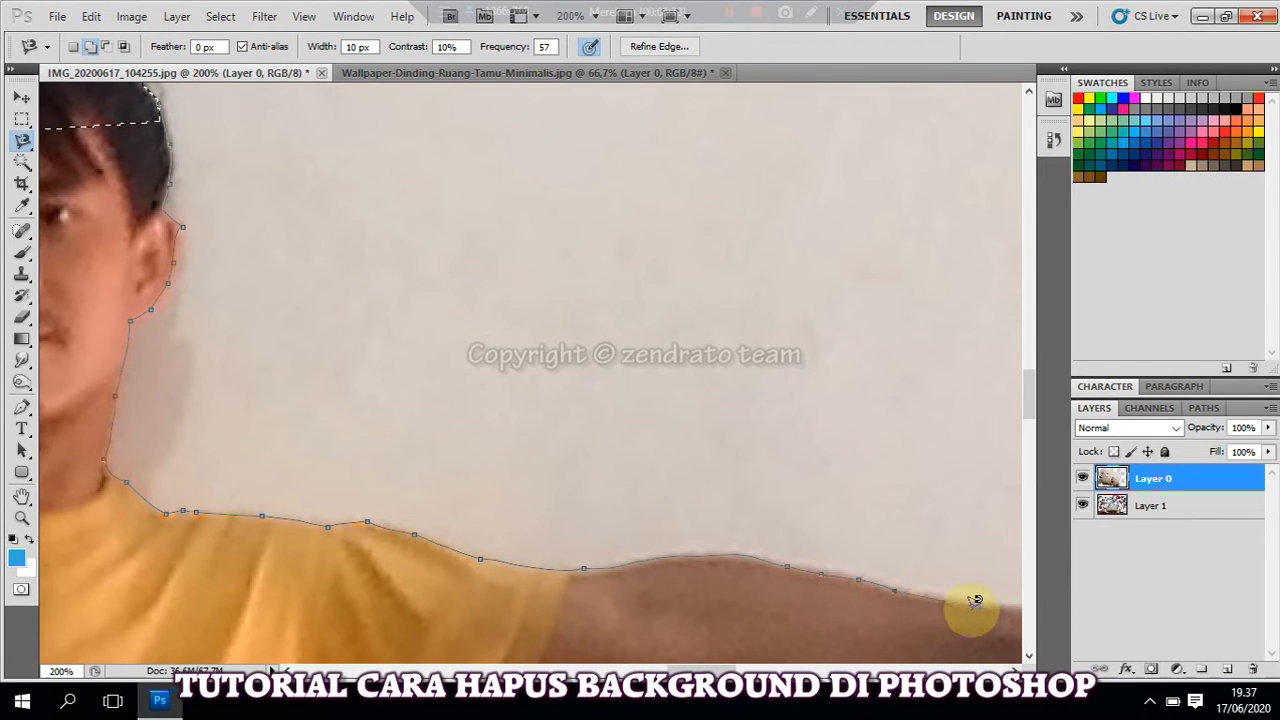
pyautogui.click(975, 605)
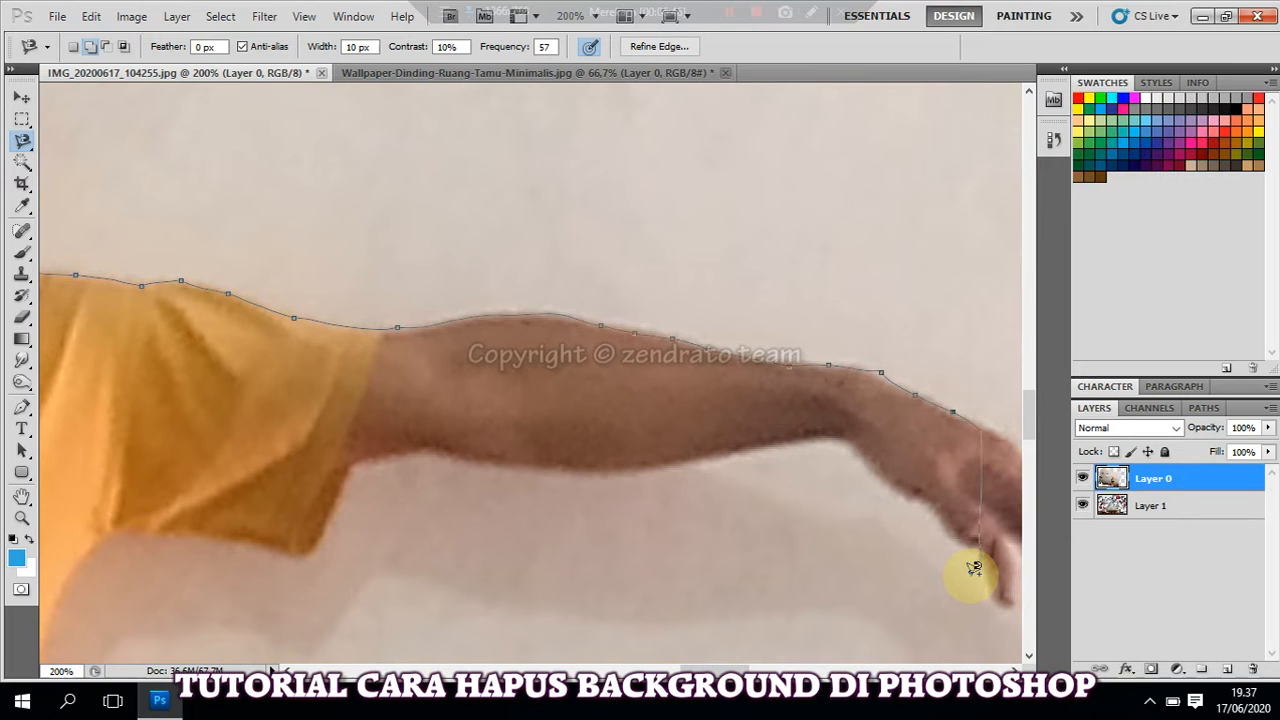
# Remove the stray anchor points near the hand and trace the lasso outline around the back of the hand and the fingers.
pyautogui.press('BackSpace')
pyautogui.press('BackSpace')
pyautogui.press('BackSpace')
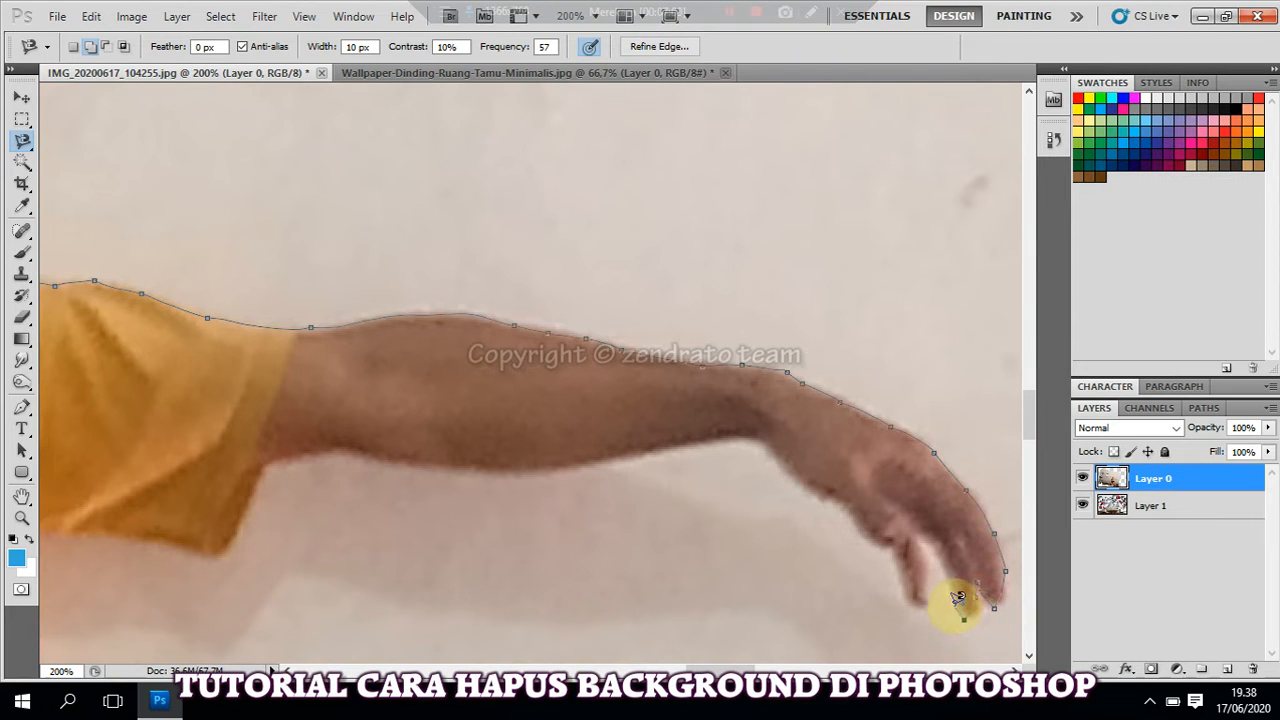
pyautogui.click(953, 592)
pyautogui.click(927, 548)
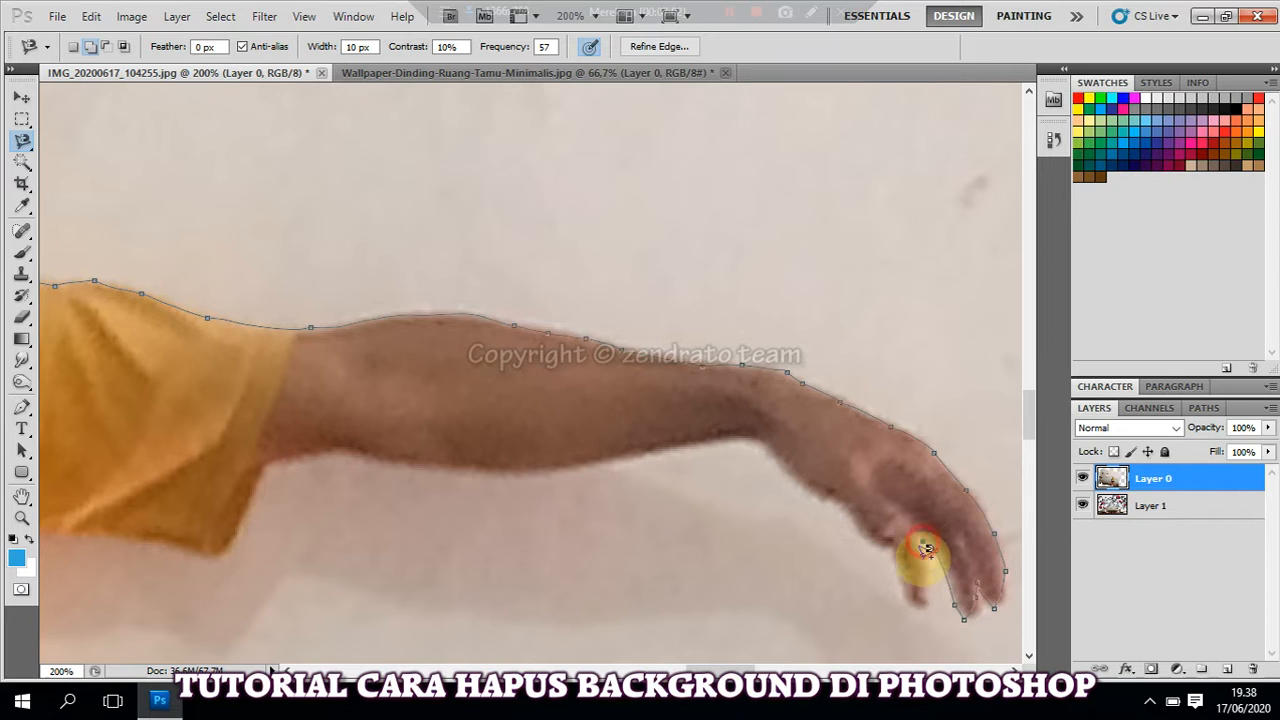
pyautogui.click(931, 596)
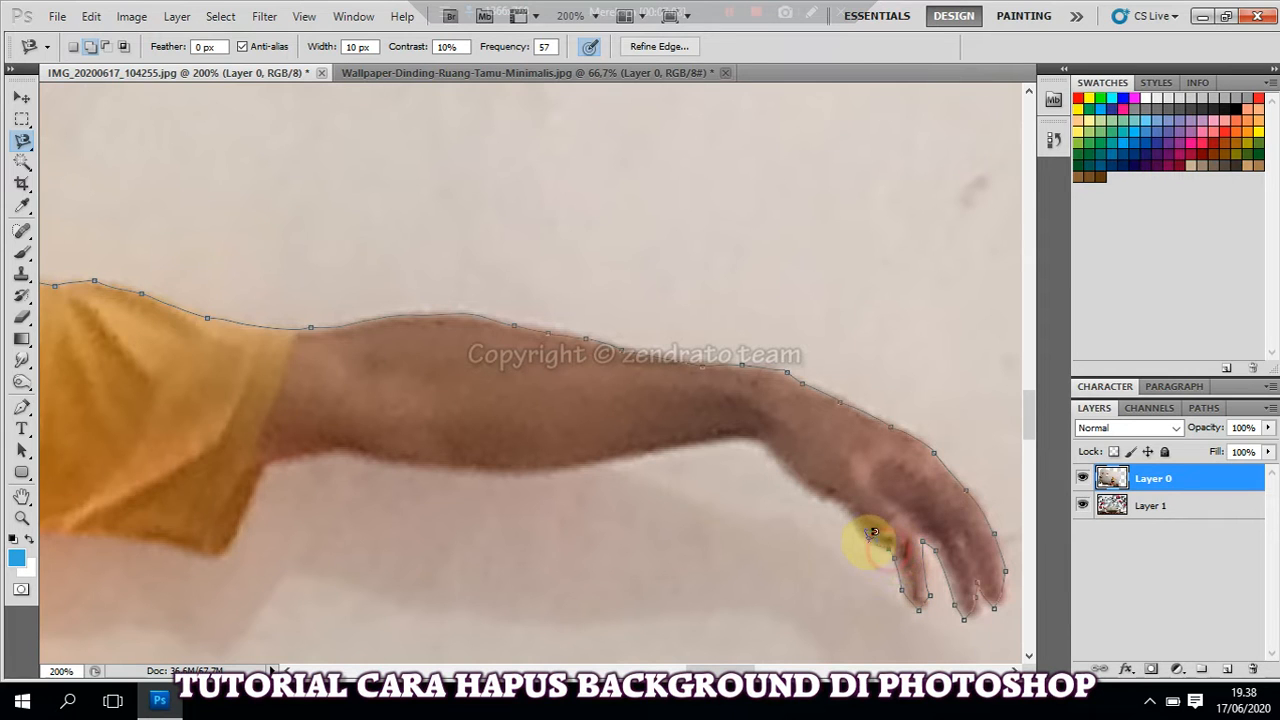
# Trace the lasso outline along the underside of the hand and arm back to the shirt sleeve.
pyautogui.click(850, 511)
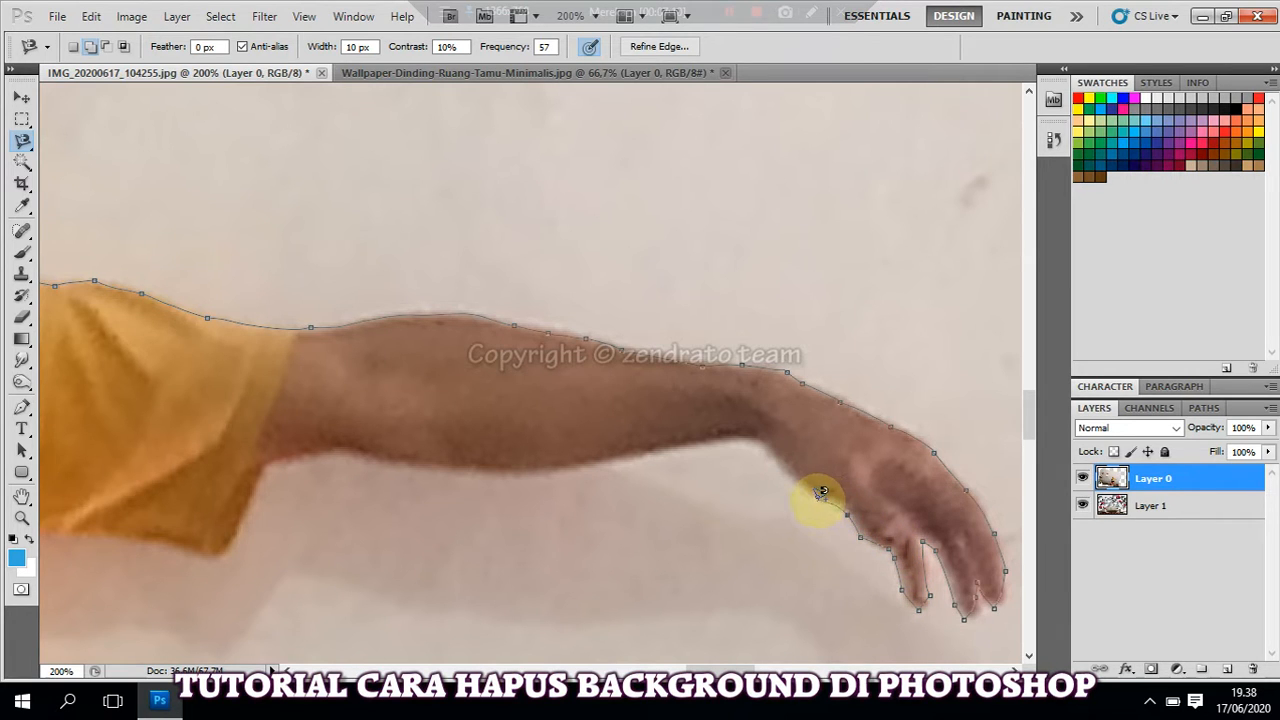
pyautogui.click(816, 500)
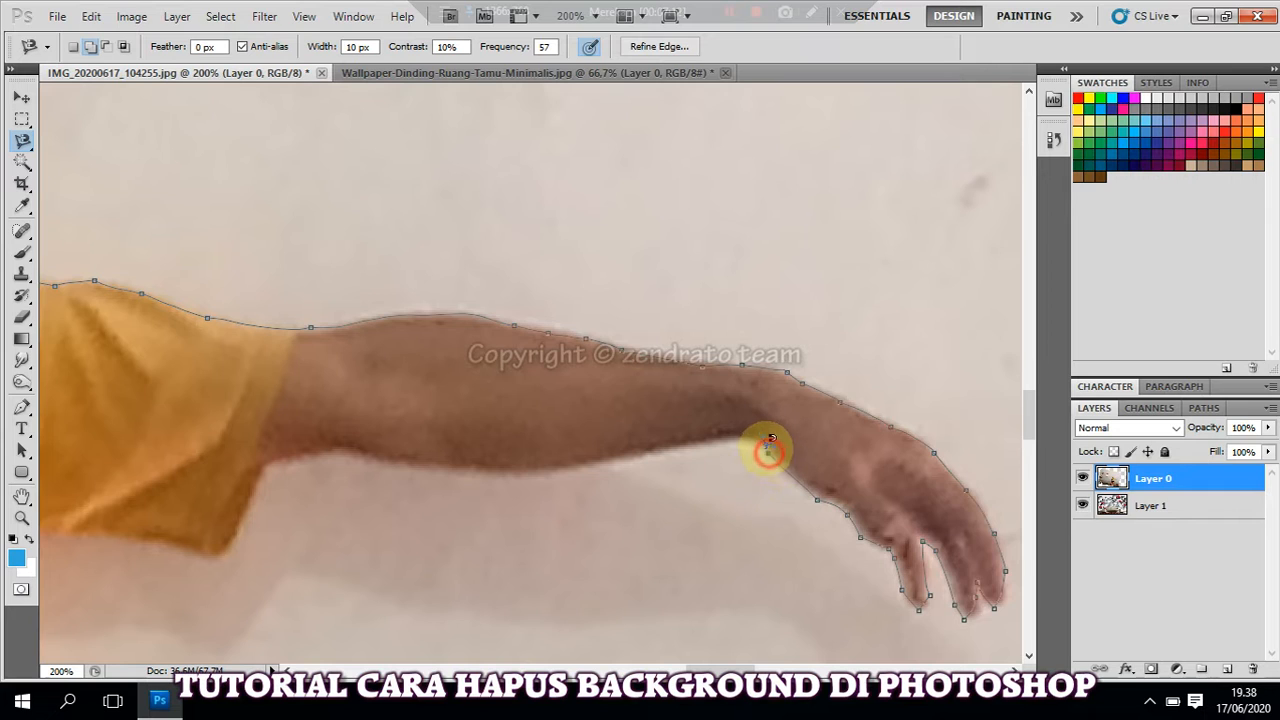
pyautogui.click(752, 438)
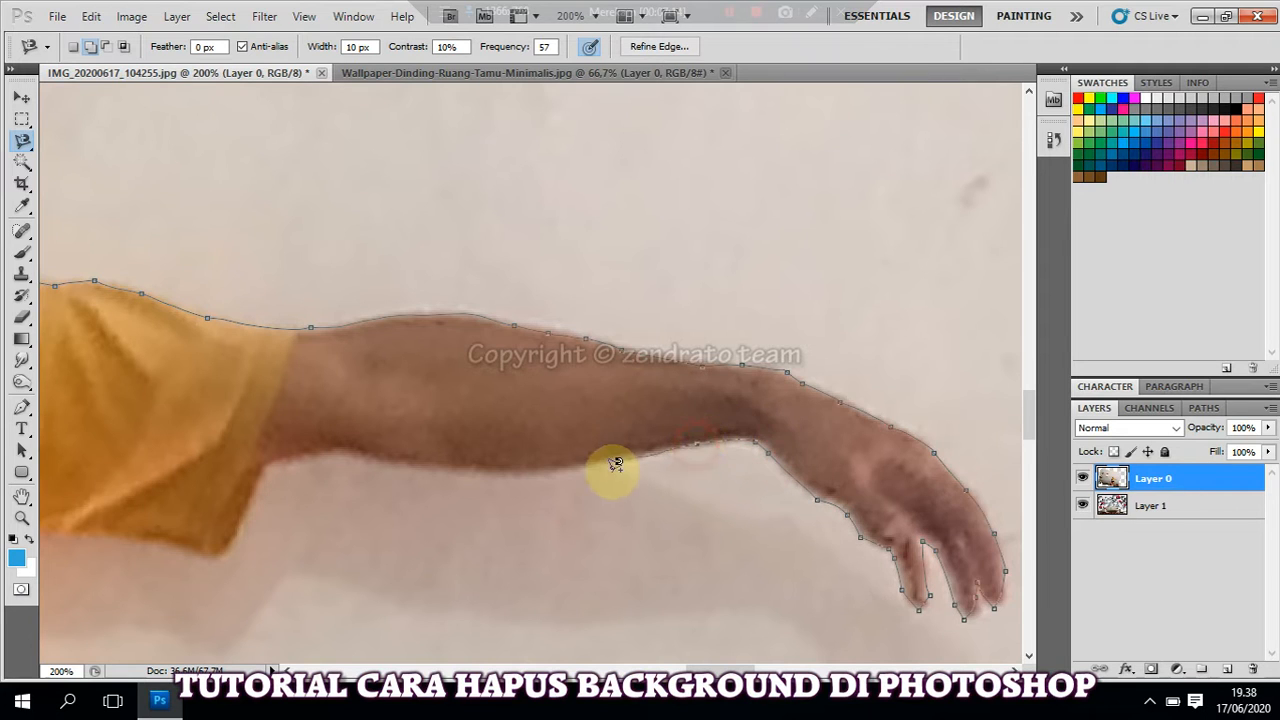
pyautogui.click(565, 469)
pyautogui.click(500, 474)
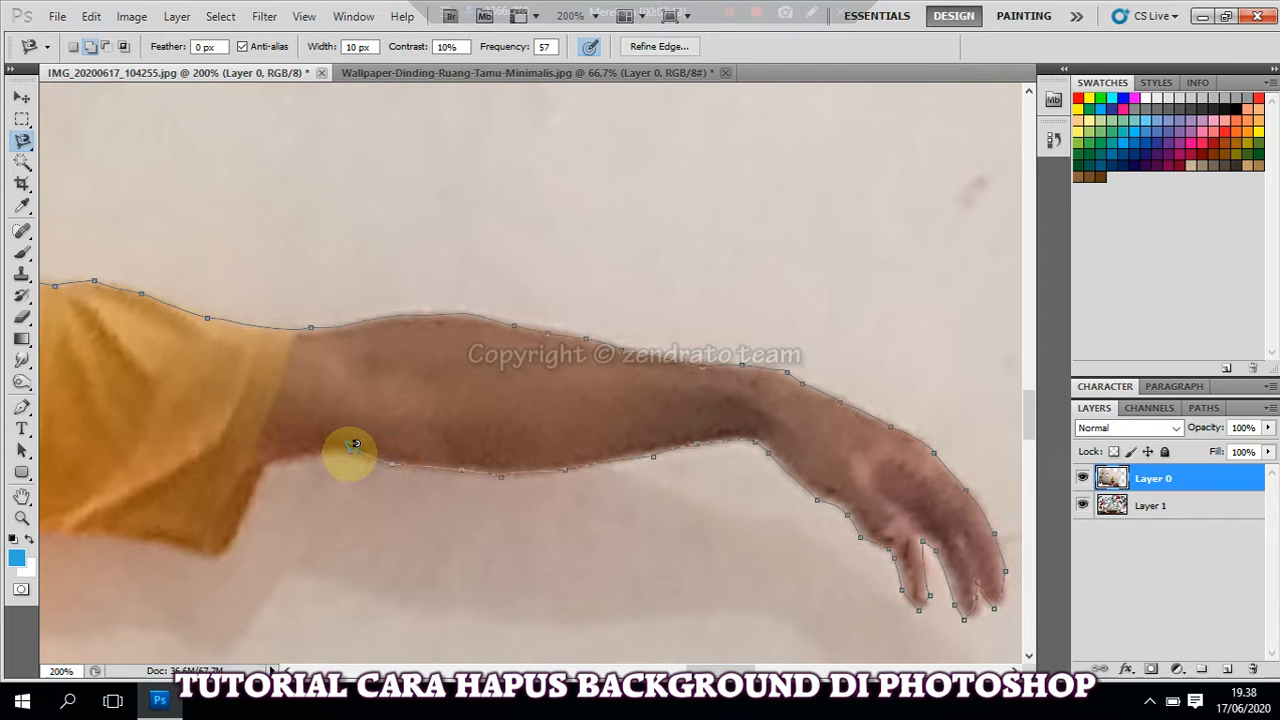
pyautogui.click(317, 453)
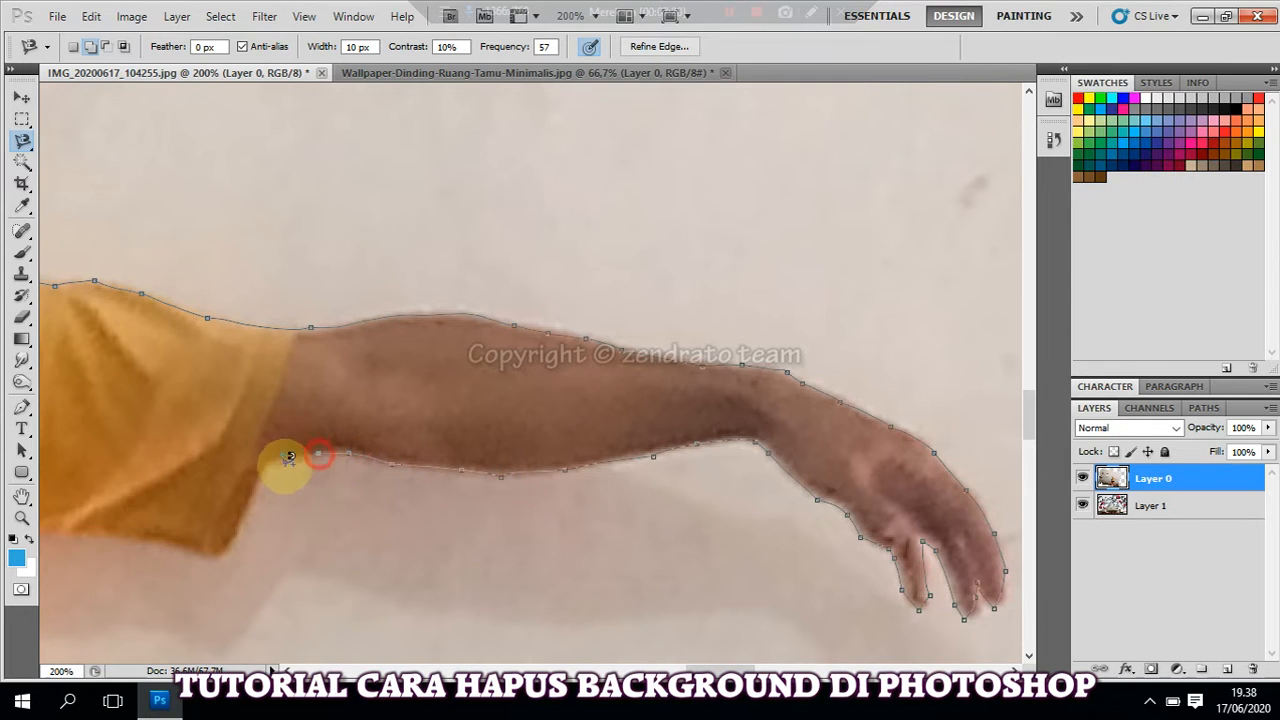
# Trace the sleeve's lower edge and close the outline through the shirt and face, adding the arm and shoulder to the selection.
pyautogui.click(246, 517)
pyautogui.click(211, 555)
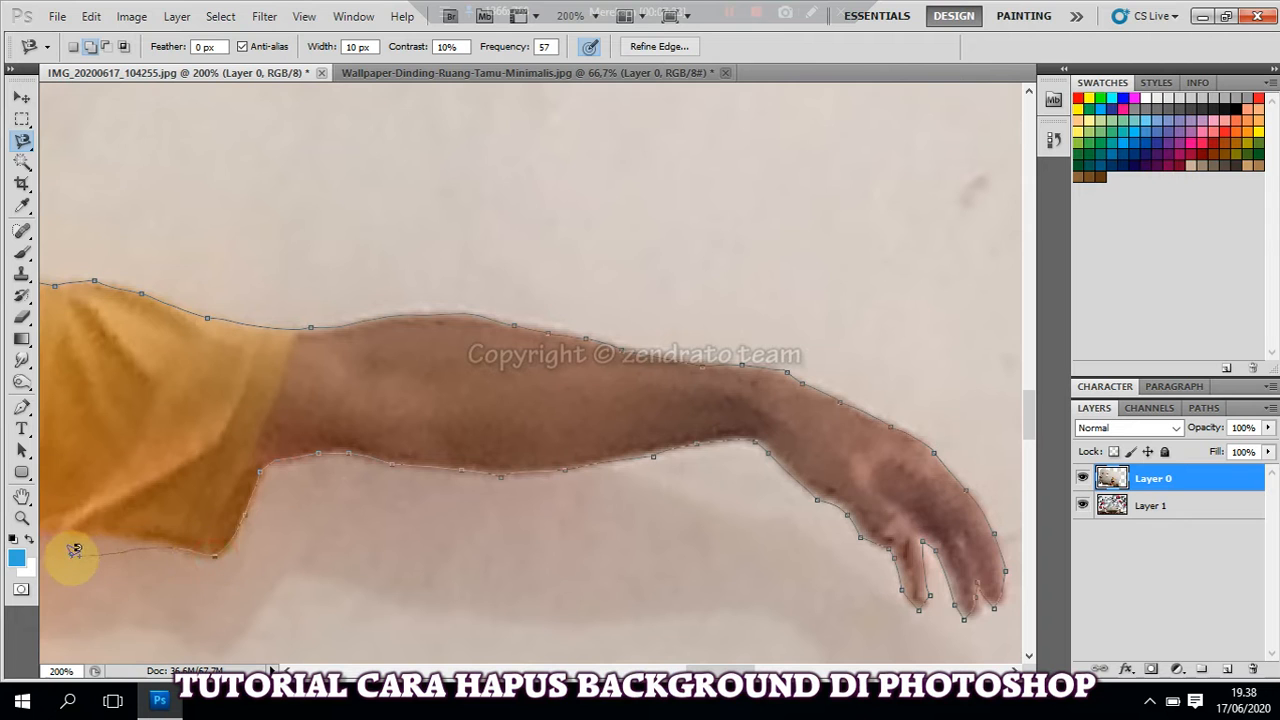
pyautogui.moveTo(112, 552); pyautogui.dragTo(255, 530)
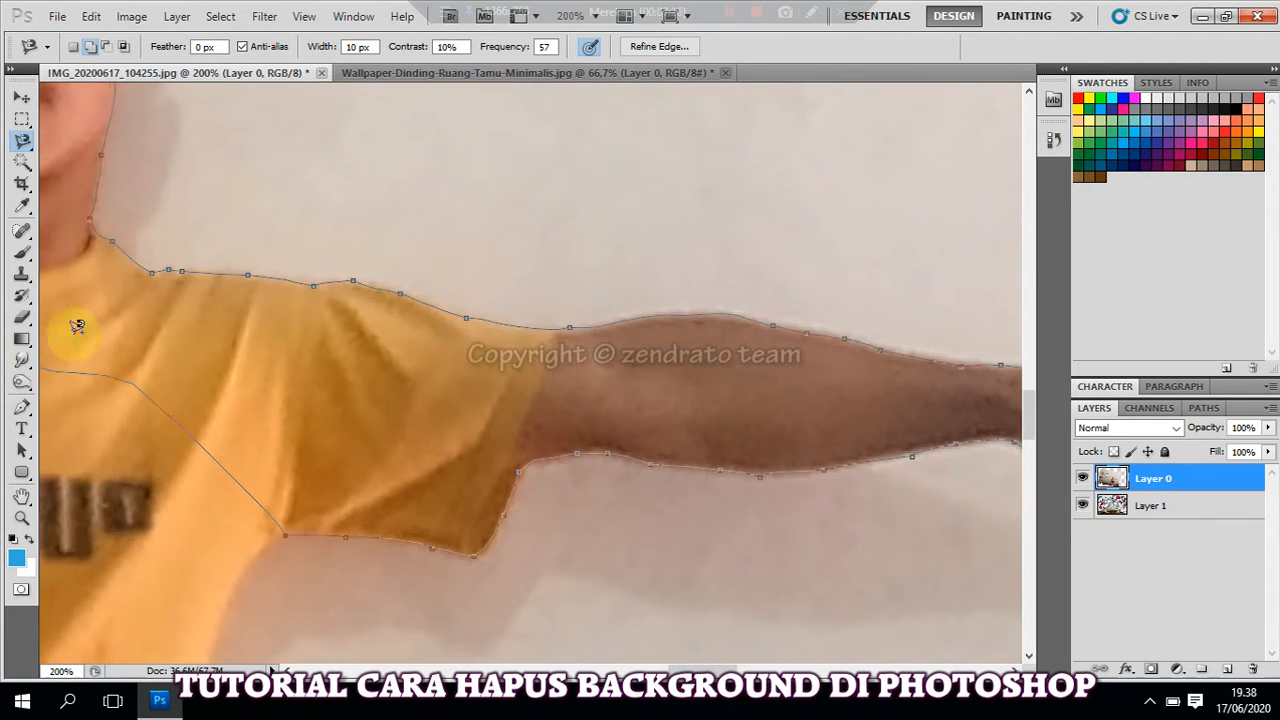
pyautogui.doubleClick(91, 120)
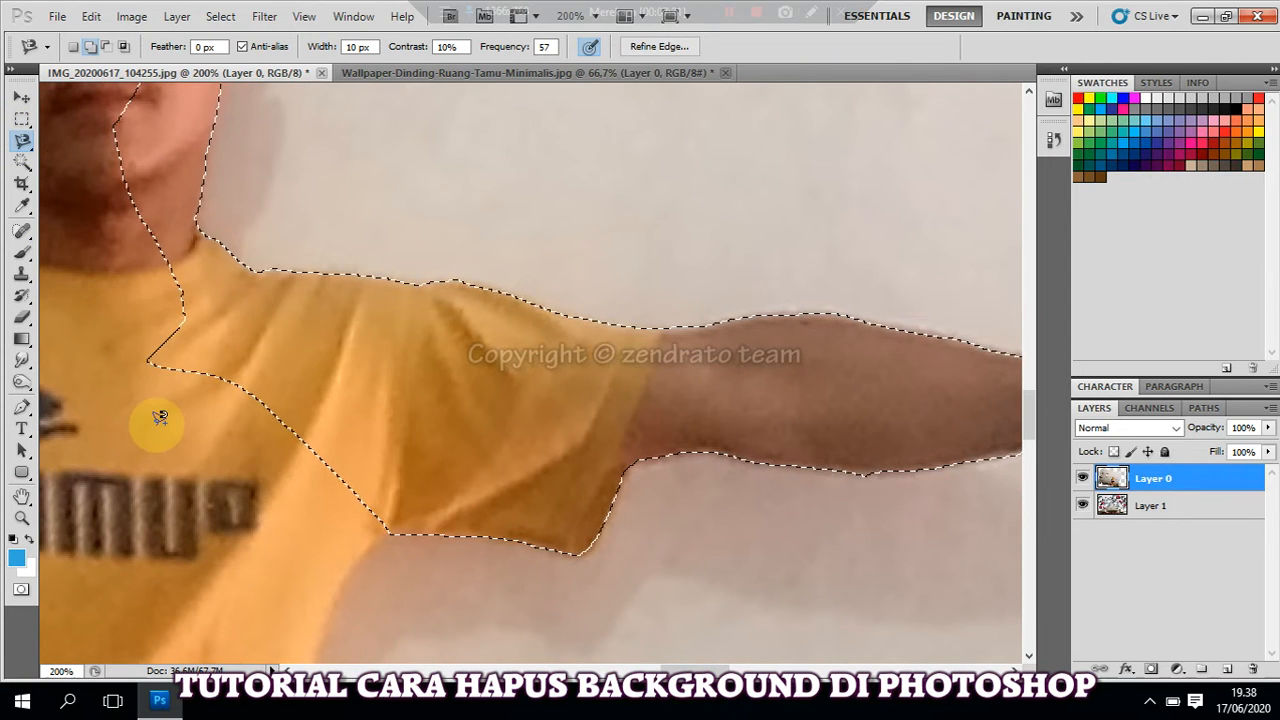
# Add the black shorts on the man's raised leg to the selection with the Magic Wand at tolerance 32.
pyautogui.click(25, 163)
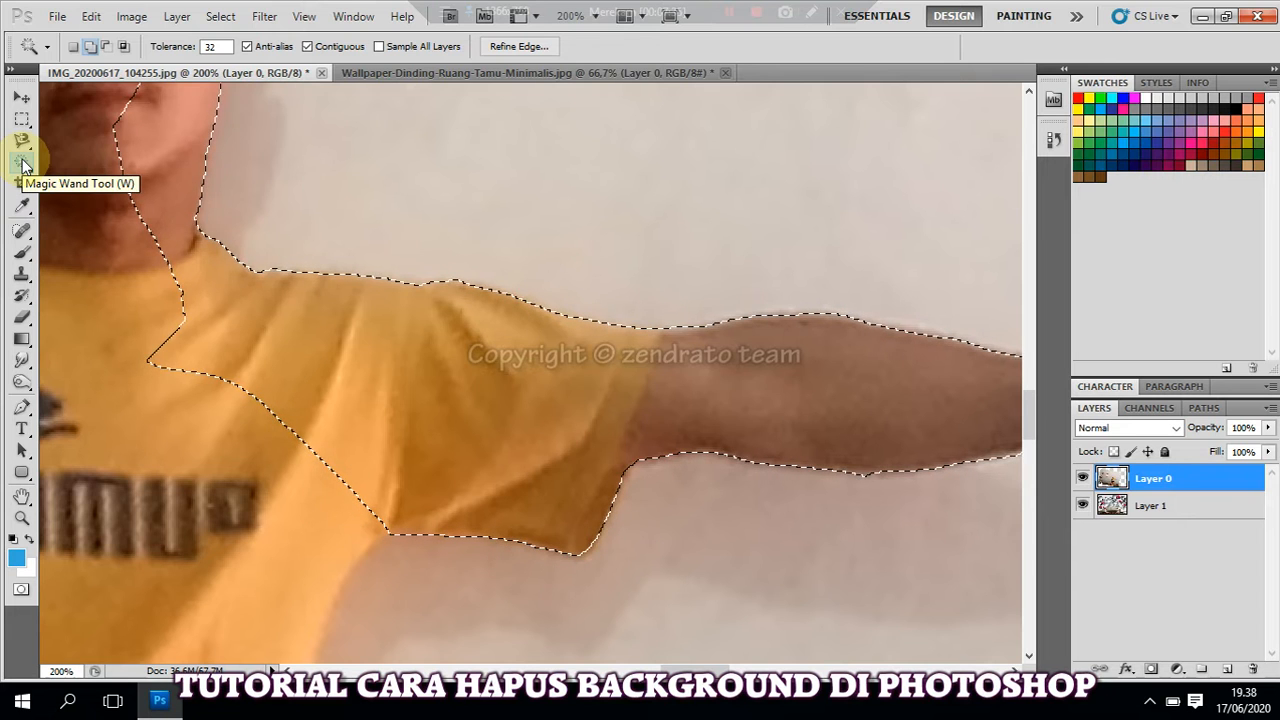
pyautogui.press('z')
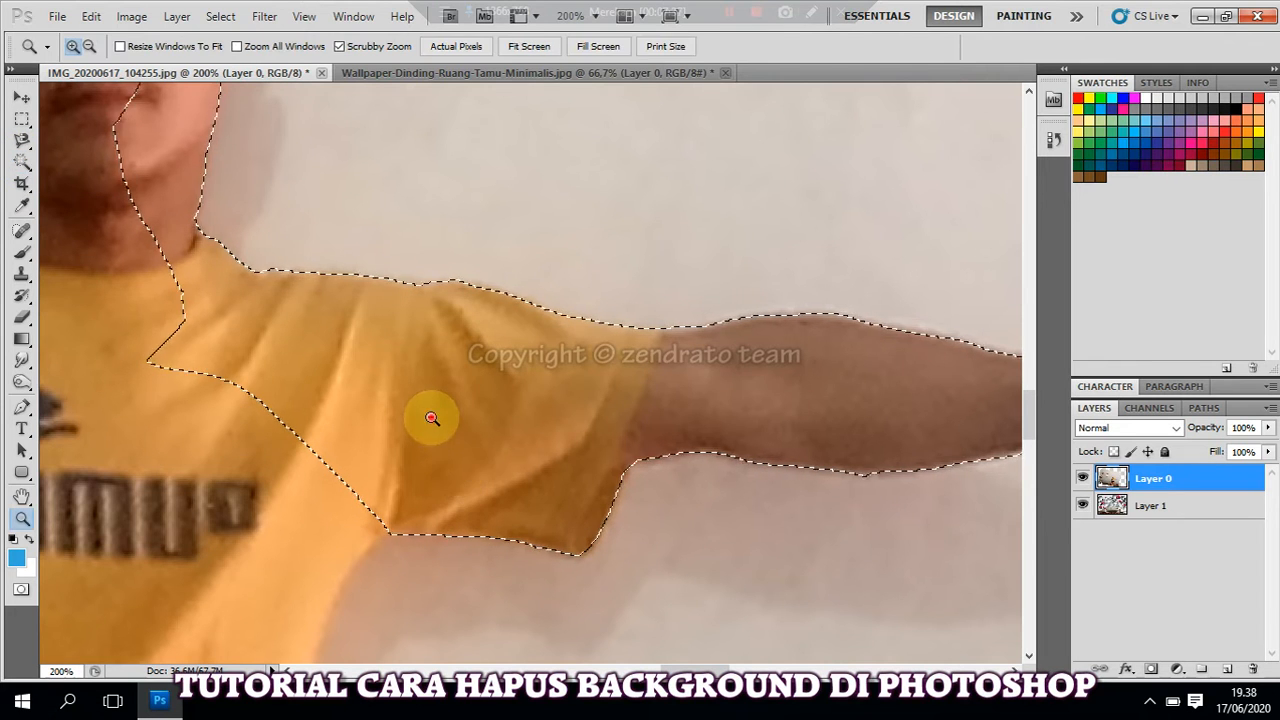
pyautogui.keyDown('alt'); pyautogui.click(429, 423); pyautogui.keyUp('alt')
pyautogui.scroll(-3, 450, 560)
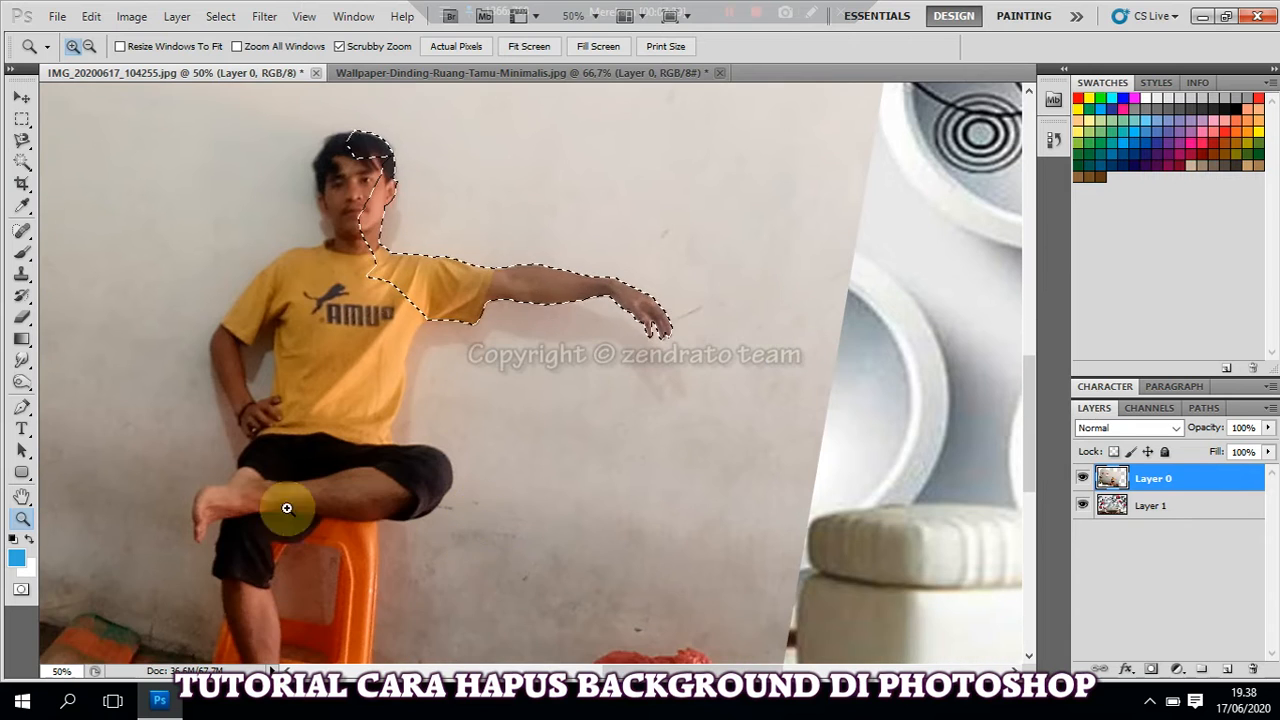
pyautogui.press('w')
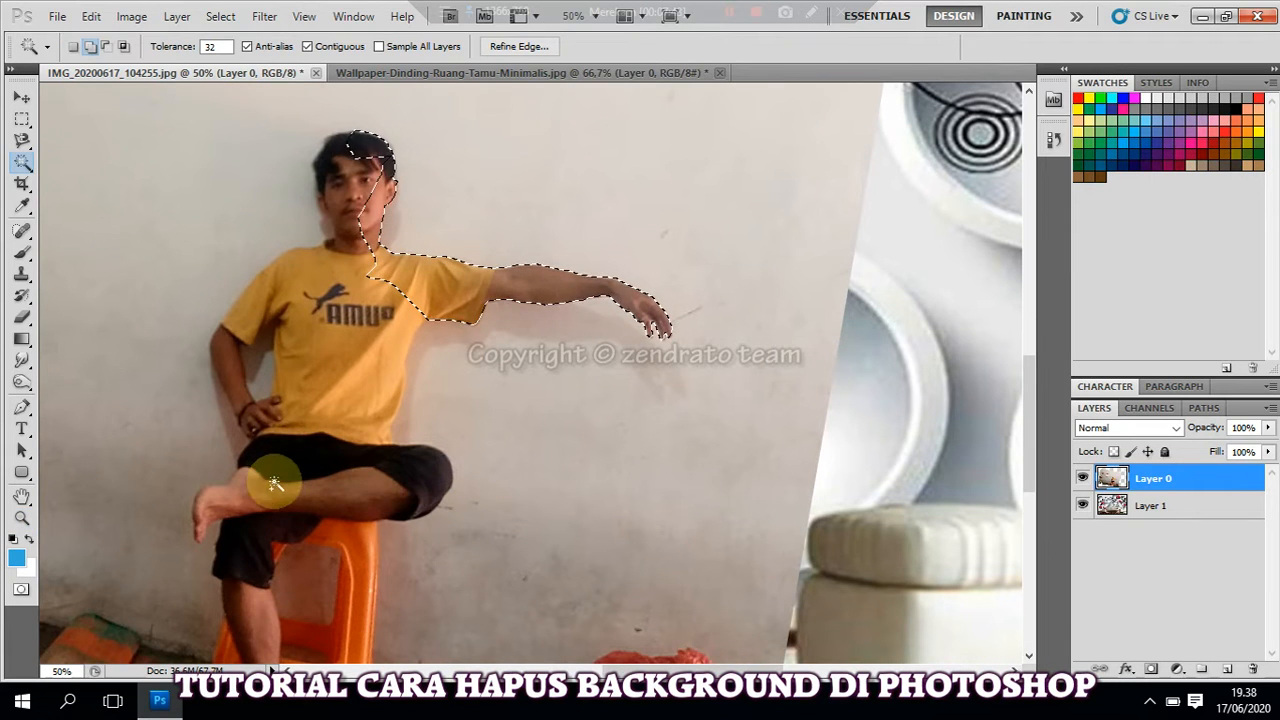
pyautogui.click(287, 459)
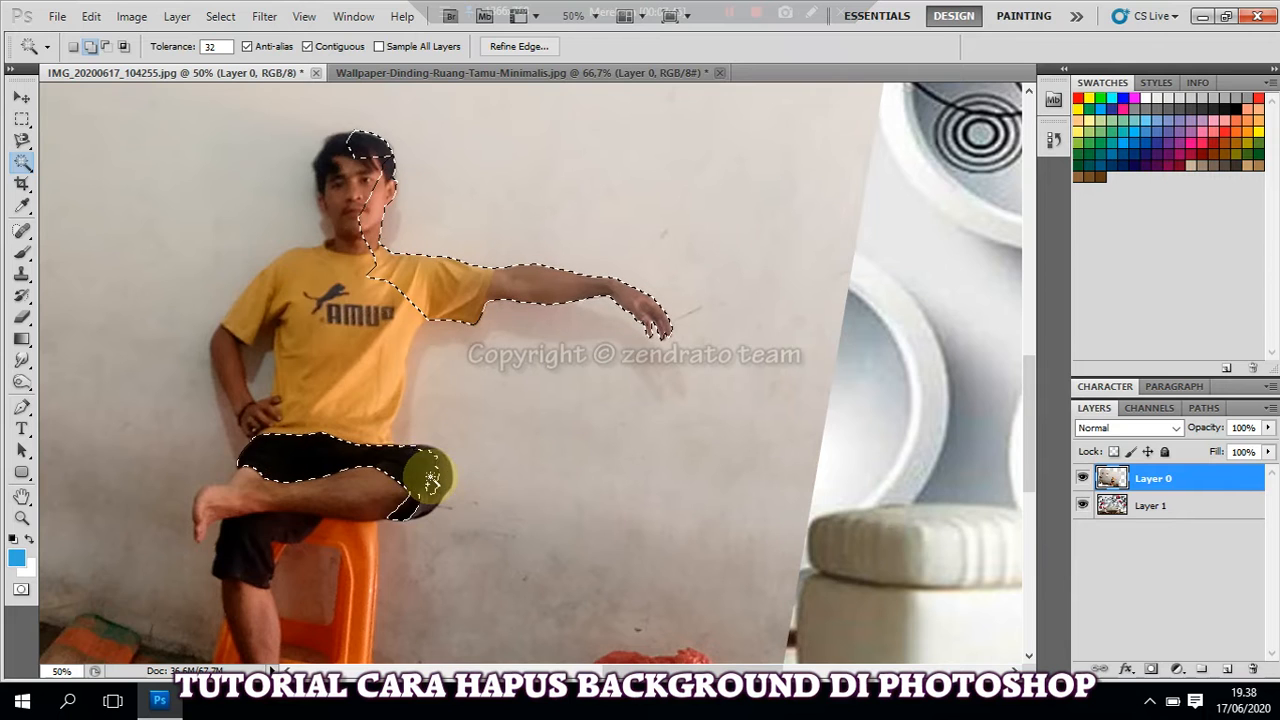
# Add the rest of the shorts at the raised knee, the yellow shirt and its chest print to the Magic Wand selection.
pyautogui.click(410, 503)
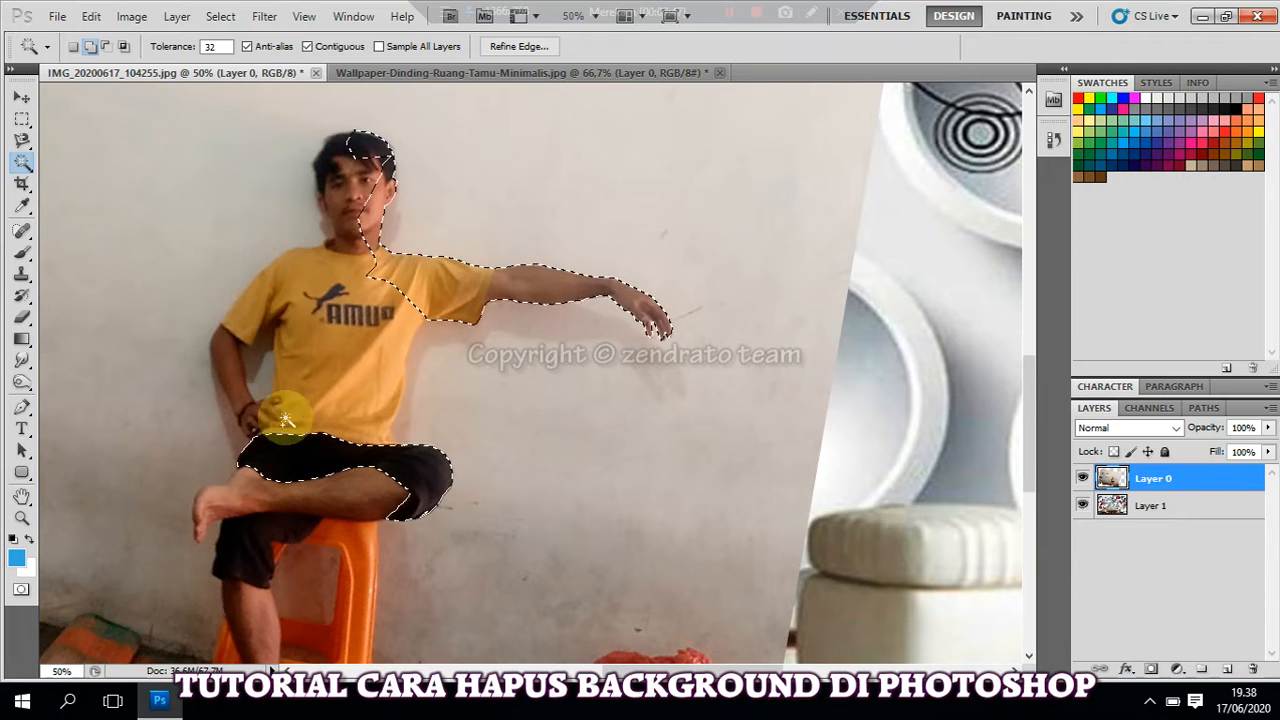
pyautogui.click(303, 277)
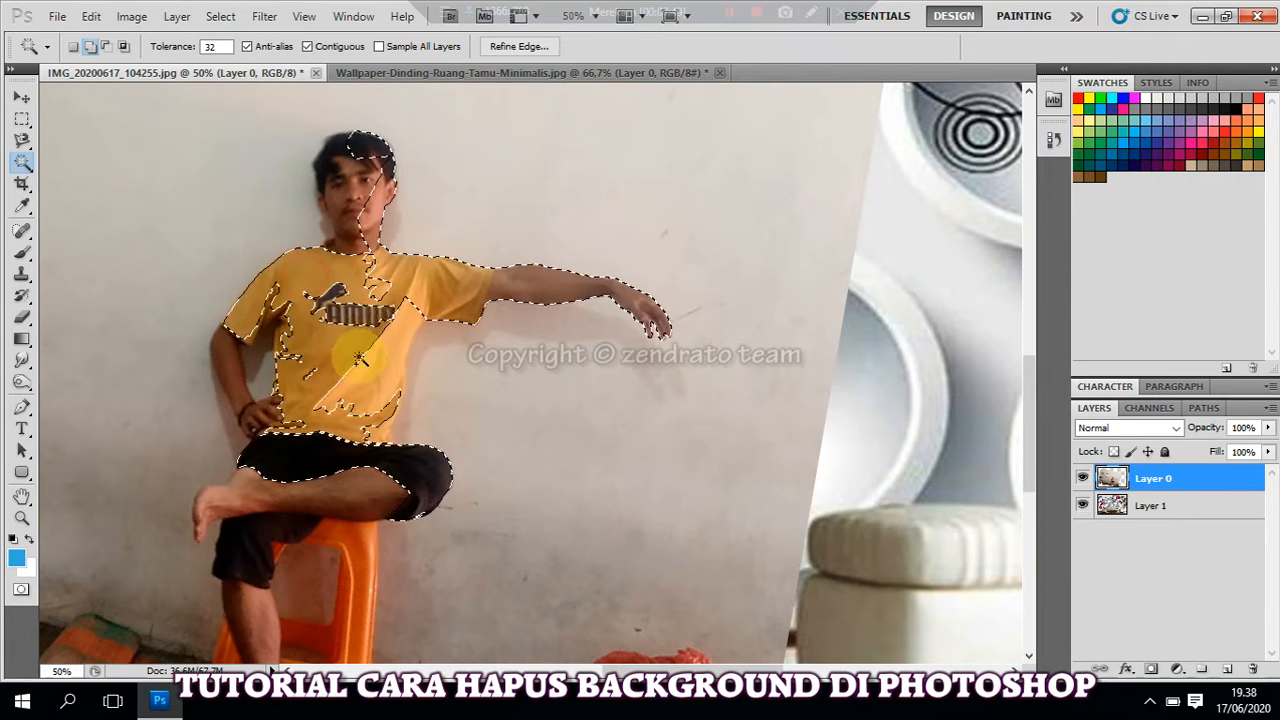
pyautogui.click(378, 362)
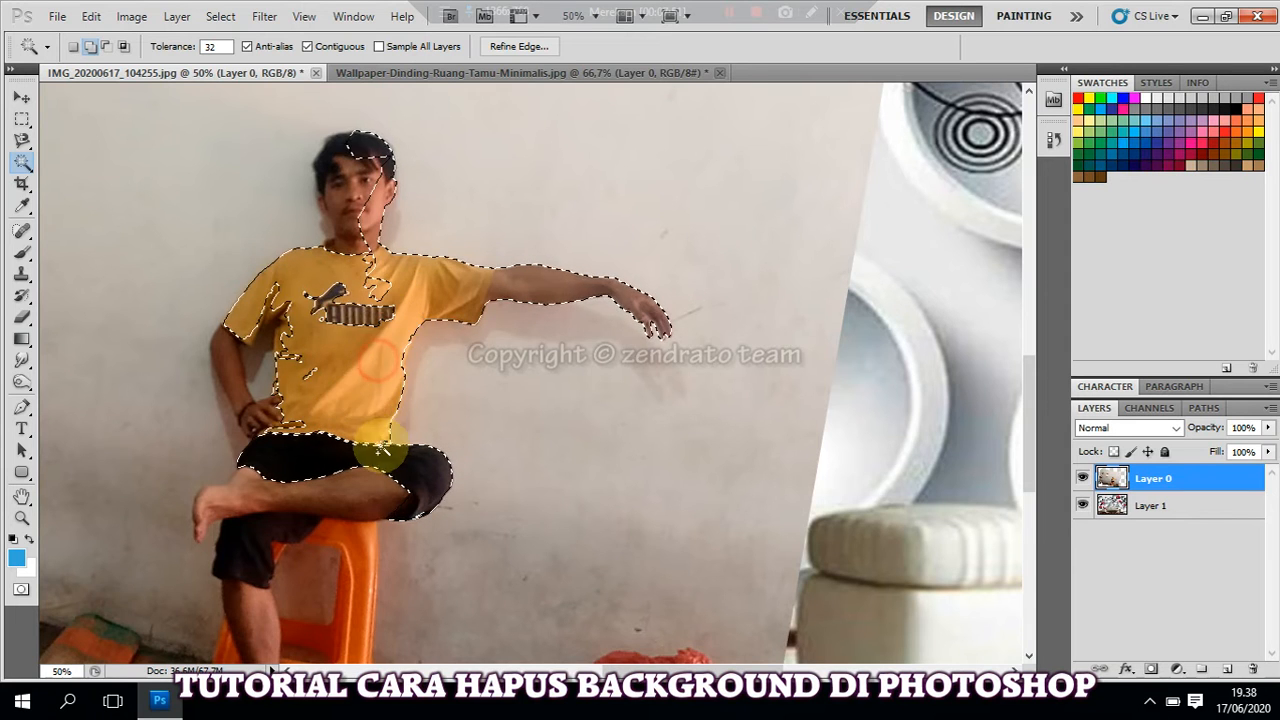
pyautogui.click(328, 305)
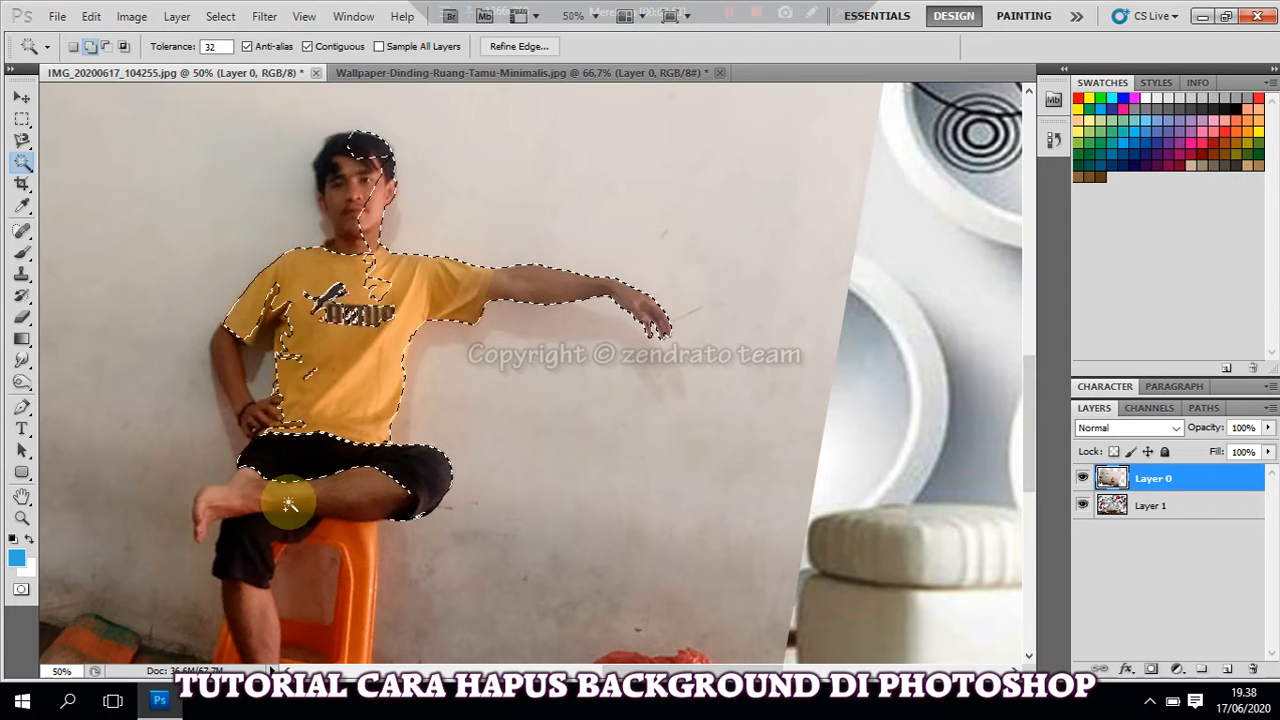
# Add the lower shorts leg and the skin of the crossed foot and standing leg to the selection, undoing the spill into the wall.
pyautogui.scroll(-3, 286, 505)
pyautogui.click(282, 408)
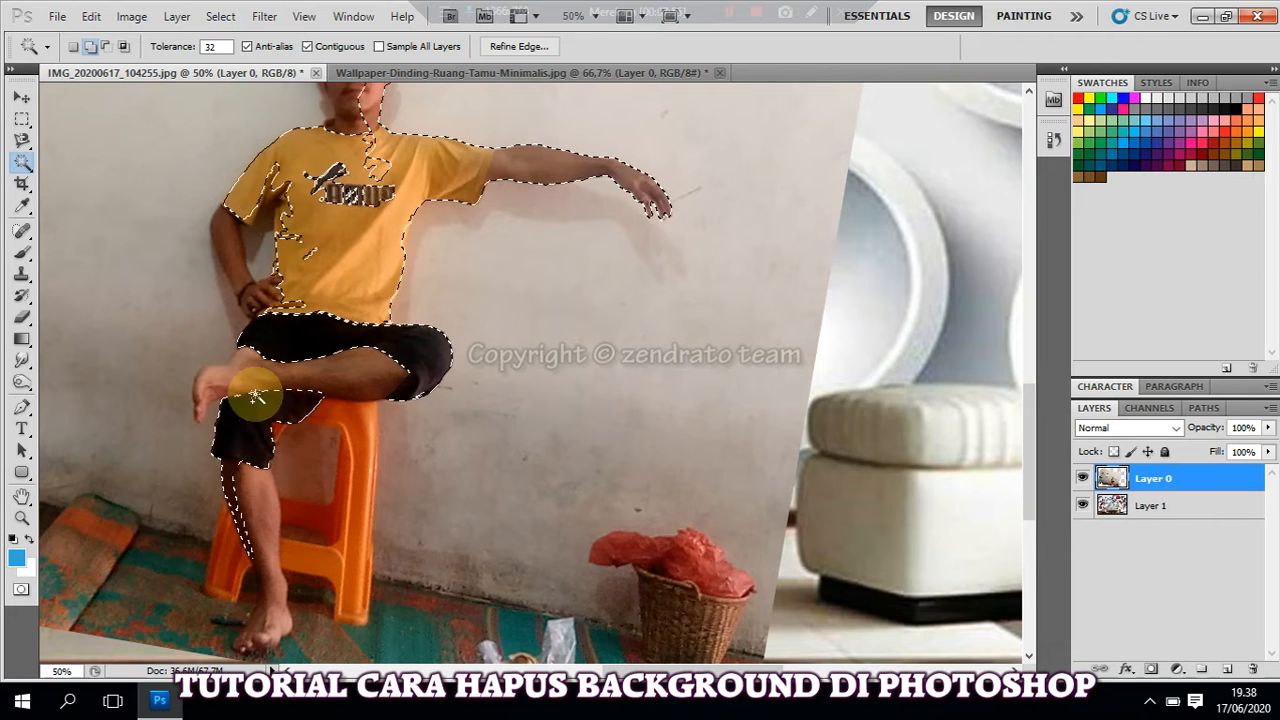
pyautogui.click(355, 368)
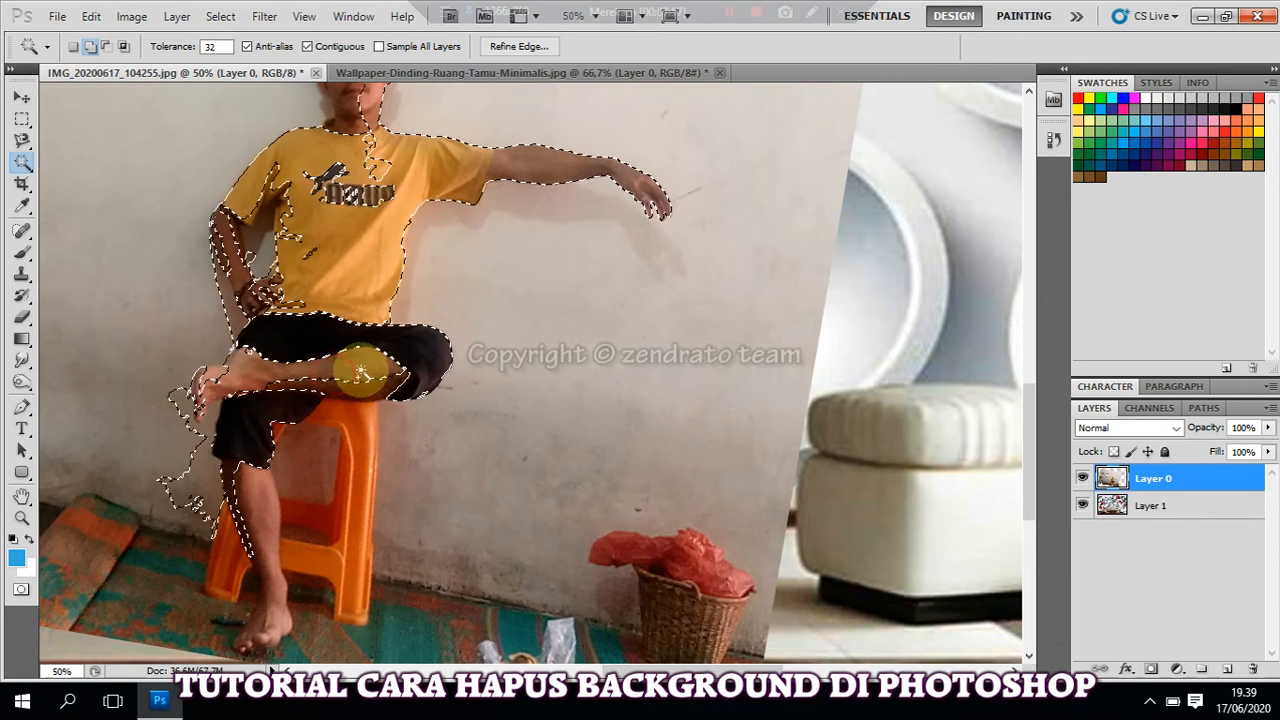
pyautogui.hotkey('ctrl', 'z')
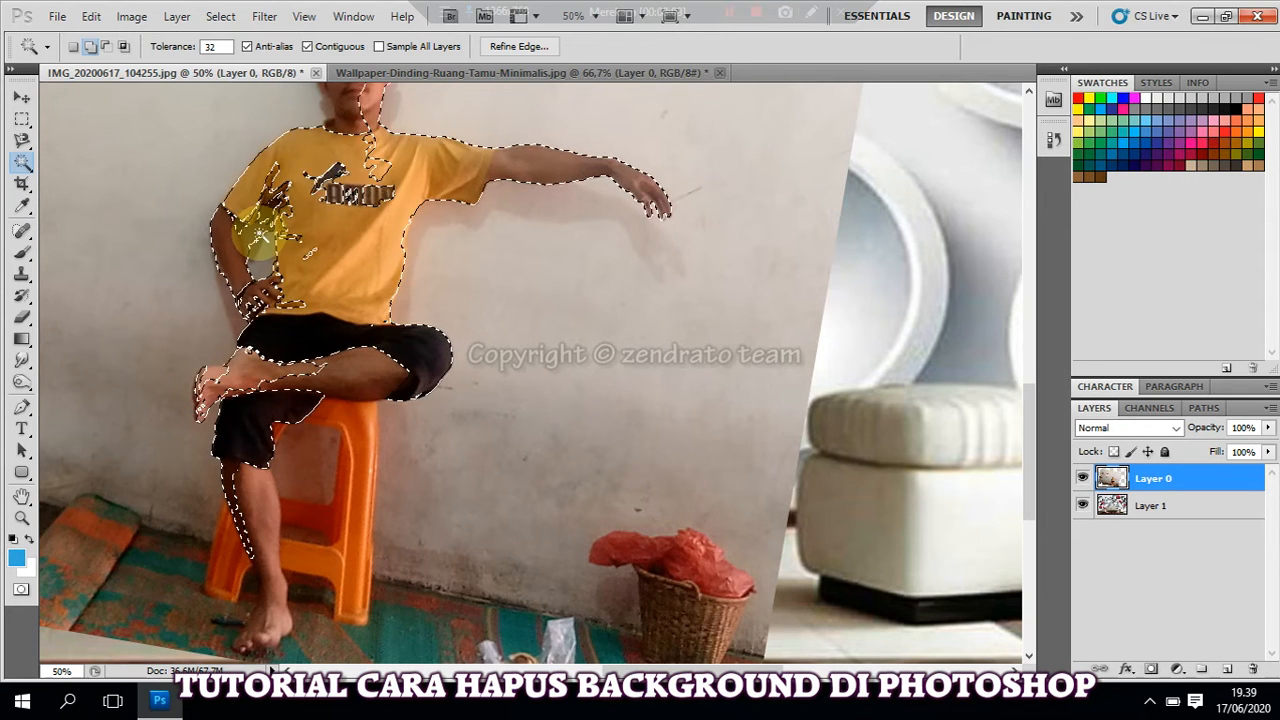
pyautogui.scroll(-2, 300, 440)
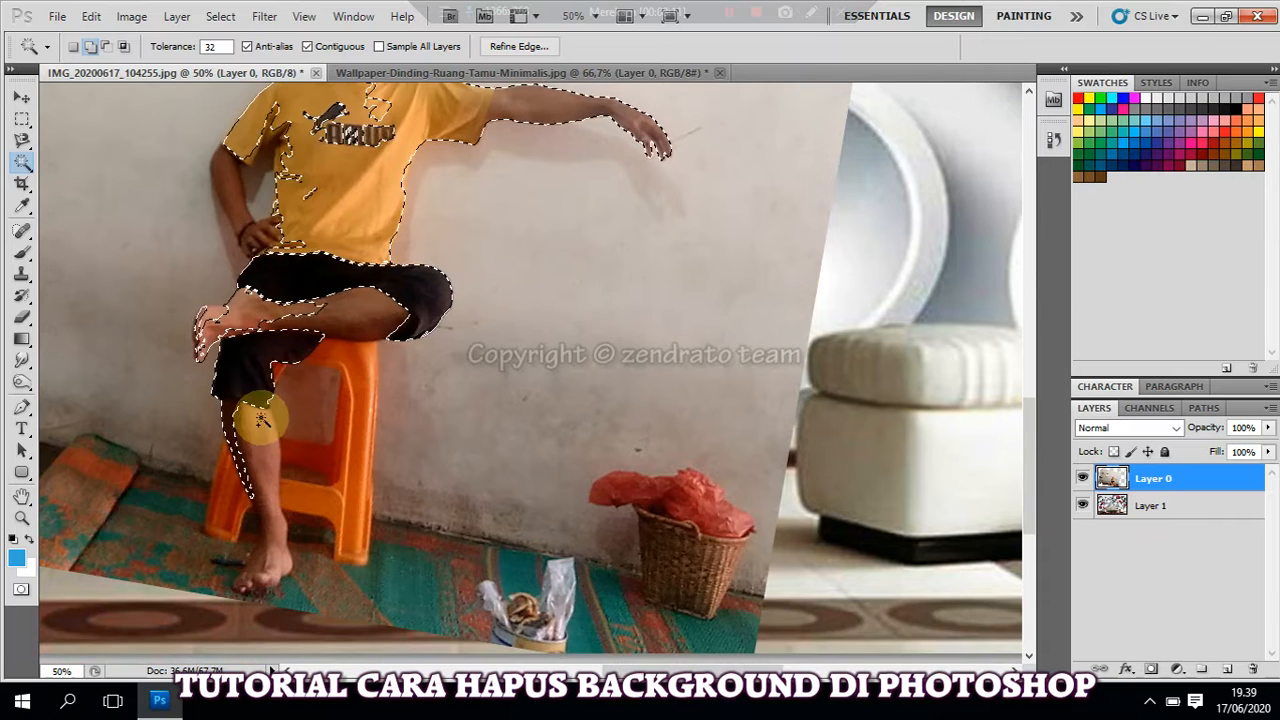
pyautogui.moveTo(250, 425)
pyautogui.mouseDown()
pyautogui.moveTo(264, 474)
pyautogui.moveTo(248, 456)
pyautogui.moveTo(277, 512)
pyautogui.moveTo(260, 480)
pyautogui.mouseUp()
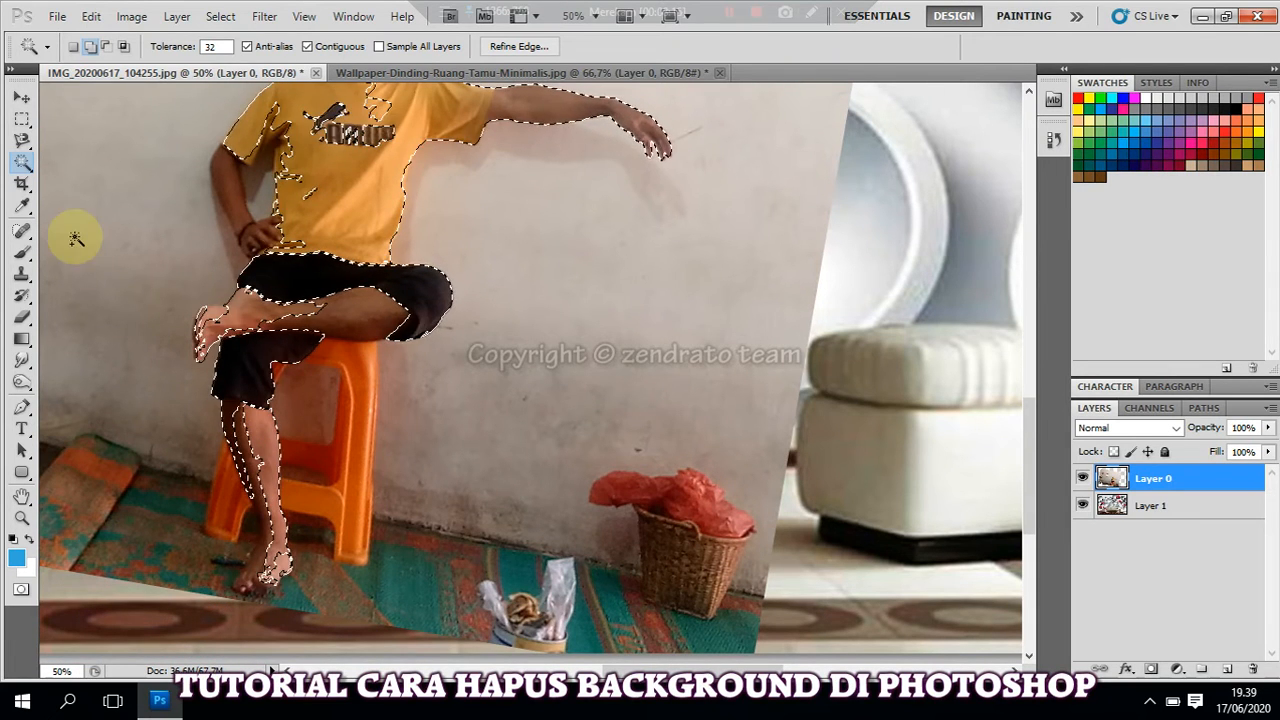
# Start a Polygonal Lasso outline in add mode at the heel of the standing foot and trace it along the sole and around the toes.
pyautogui.click(22, 140)
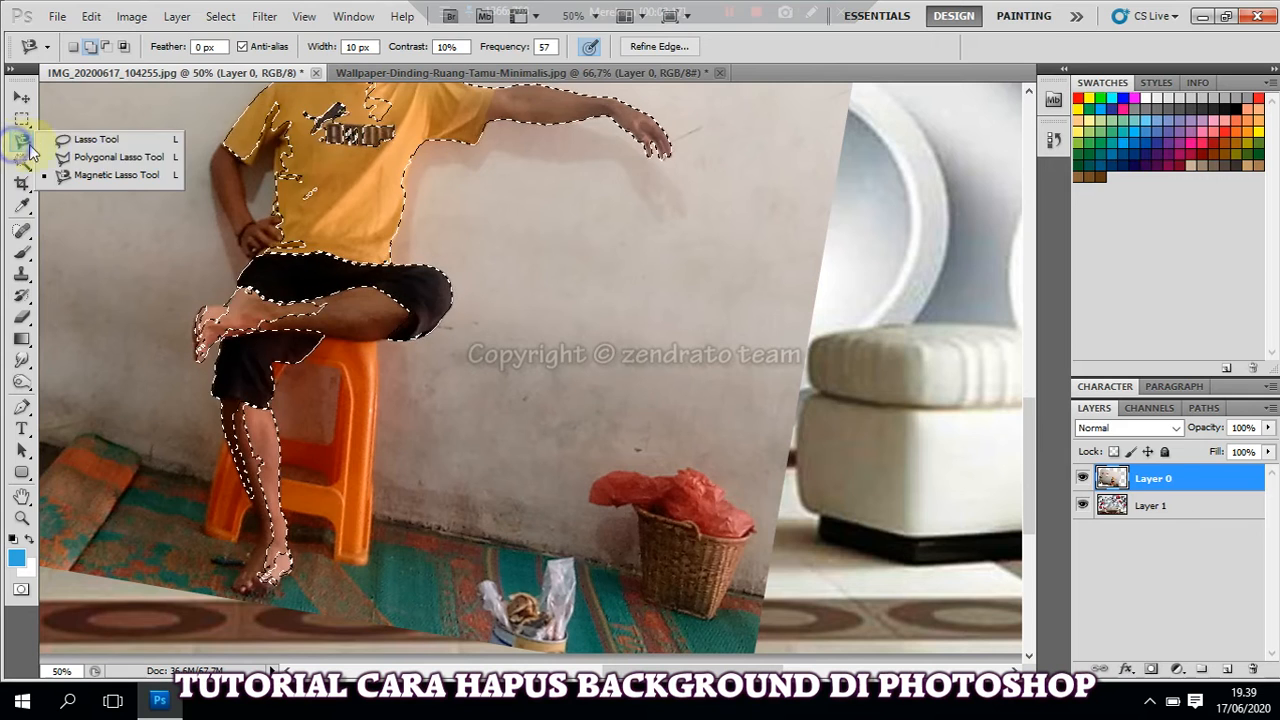
pyautogui.click(87, 168)
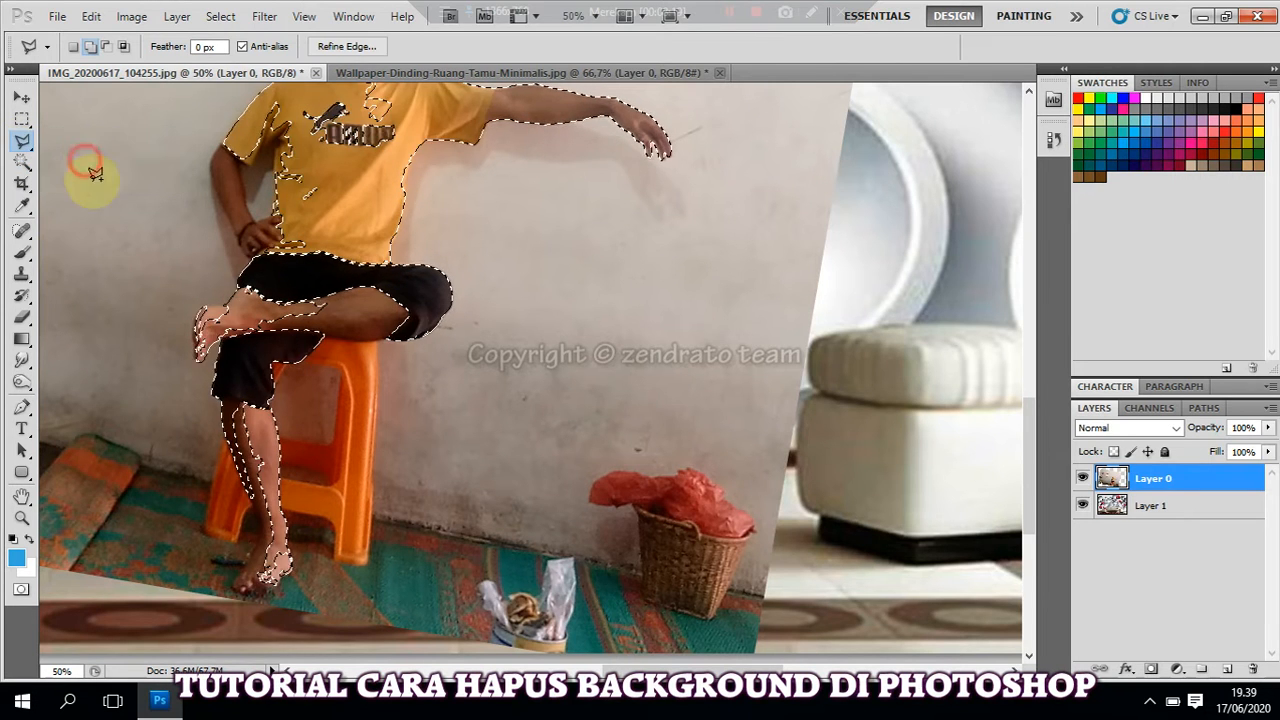
pyautogui.scroll(-2, 305, 480)
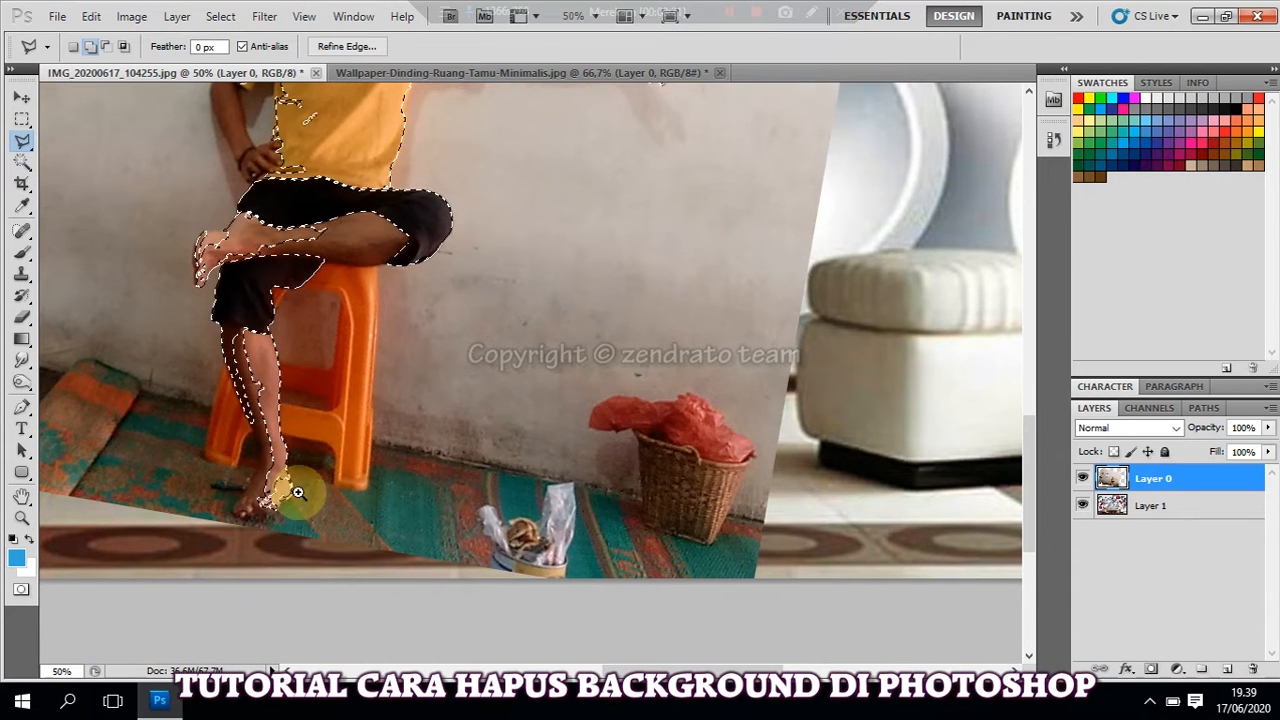
pyautogui.press('z')
pyautogui.moveTo(297, 492)
pyautogui.mouseDown()
pyautogui.moveTo(271, 491)
pyautogui.moveTo(286, 491)
pyautogui.moveTo(281, 501)
pyautogui.mouseUp()
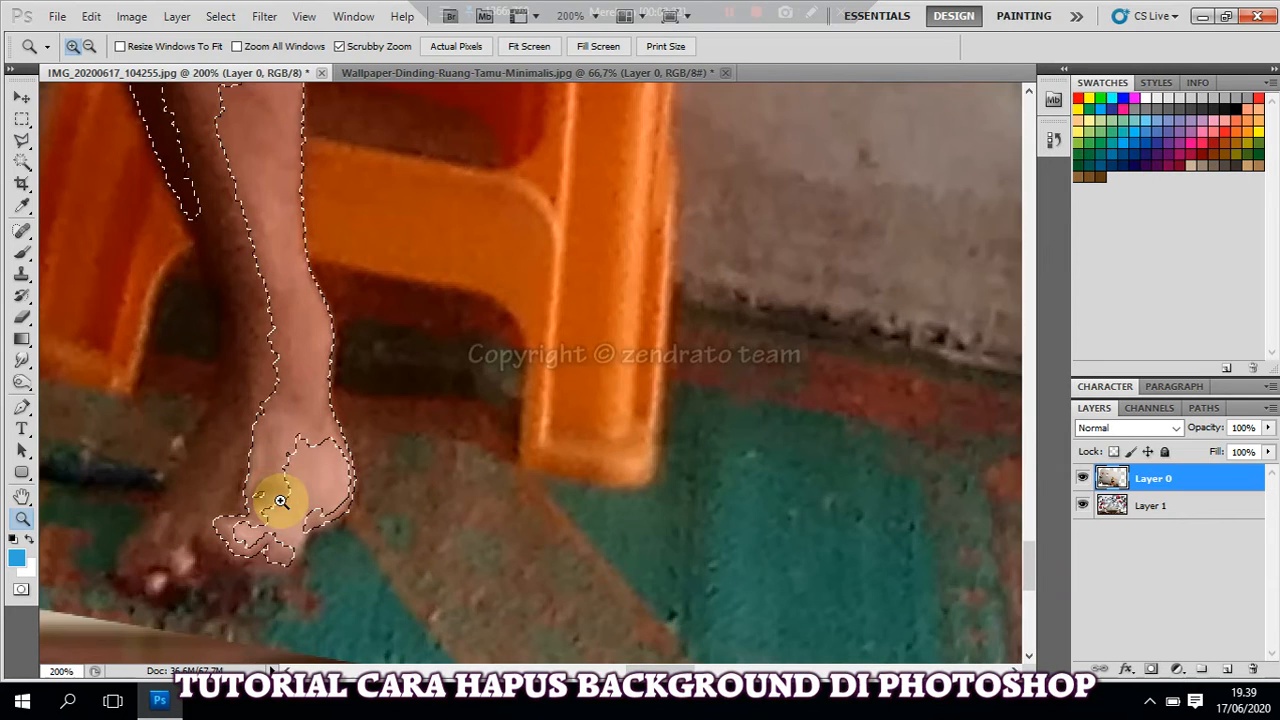
pyautogui.press('l')
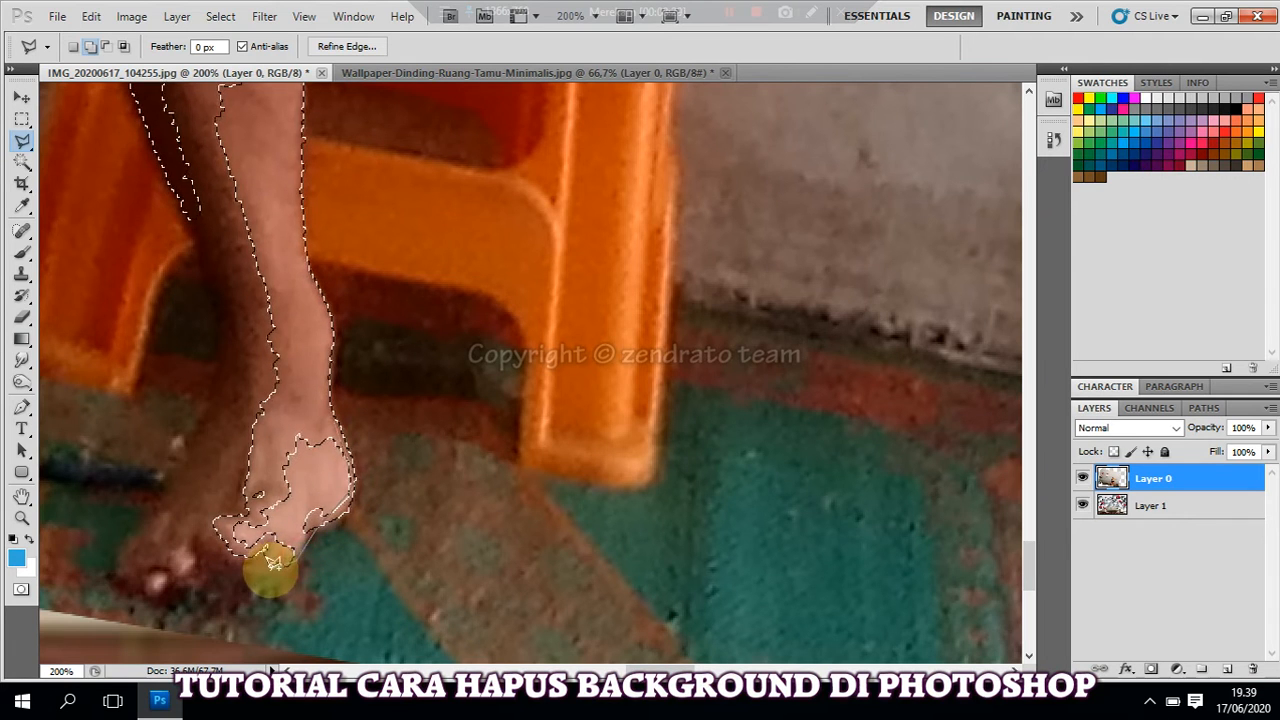
pyautogui.click(195, 574)
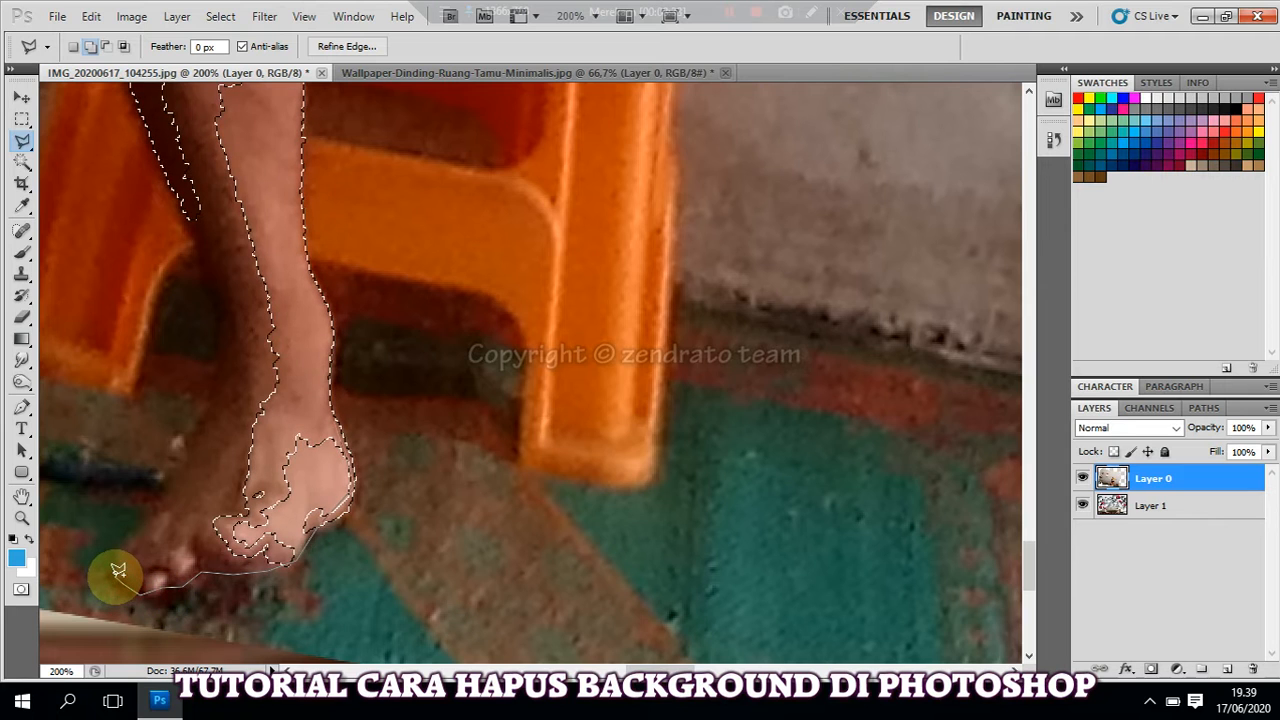
pyautogui.click(140, 590)
pyautogui.click(116, 578)
pyautogui.click(117, 556)
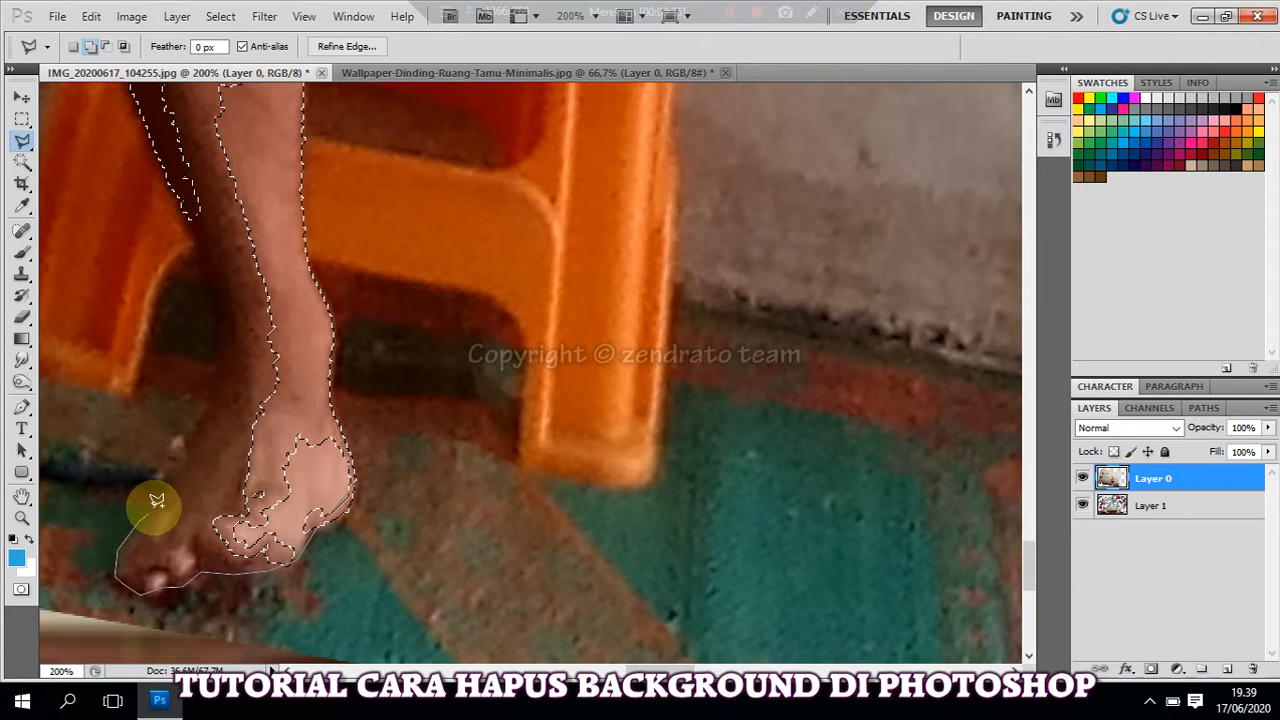
# Trace the lasso outline up the top of the standing foot and along the shin's outer edge.
pyautogui.click(150, 512)
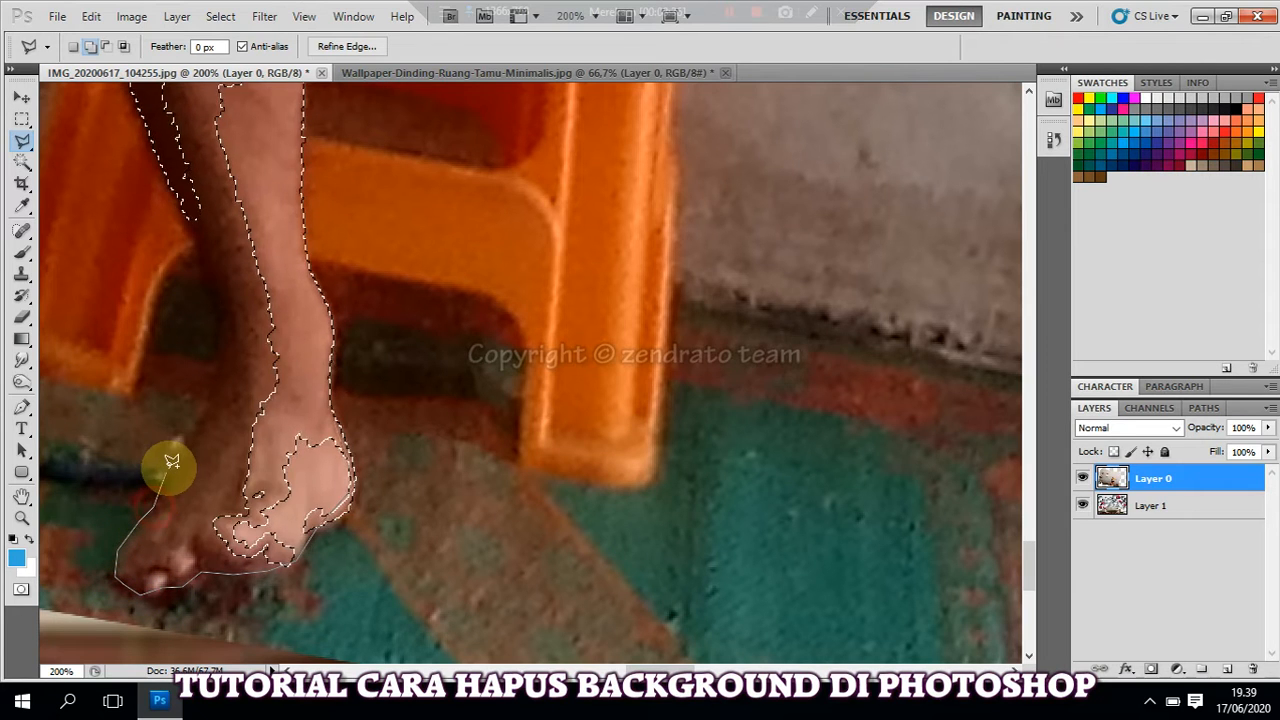
pyautogui.click(208, 403)
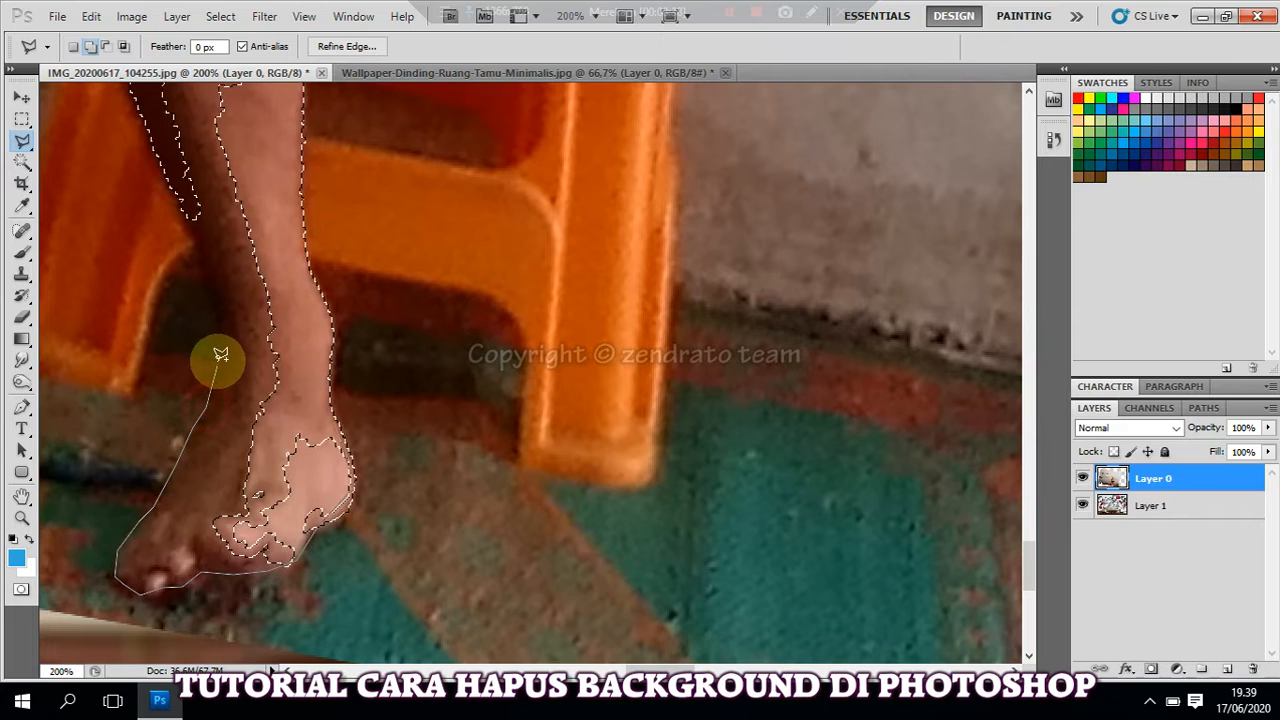
pyautogui.click(209, 306)
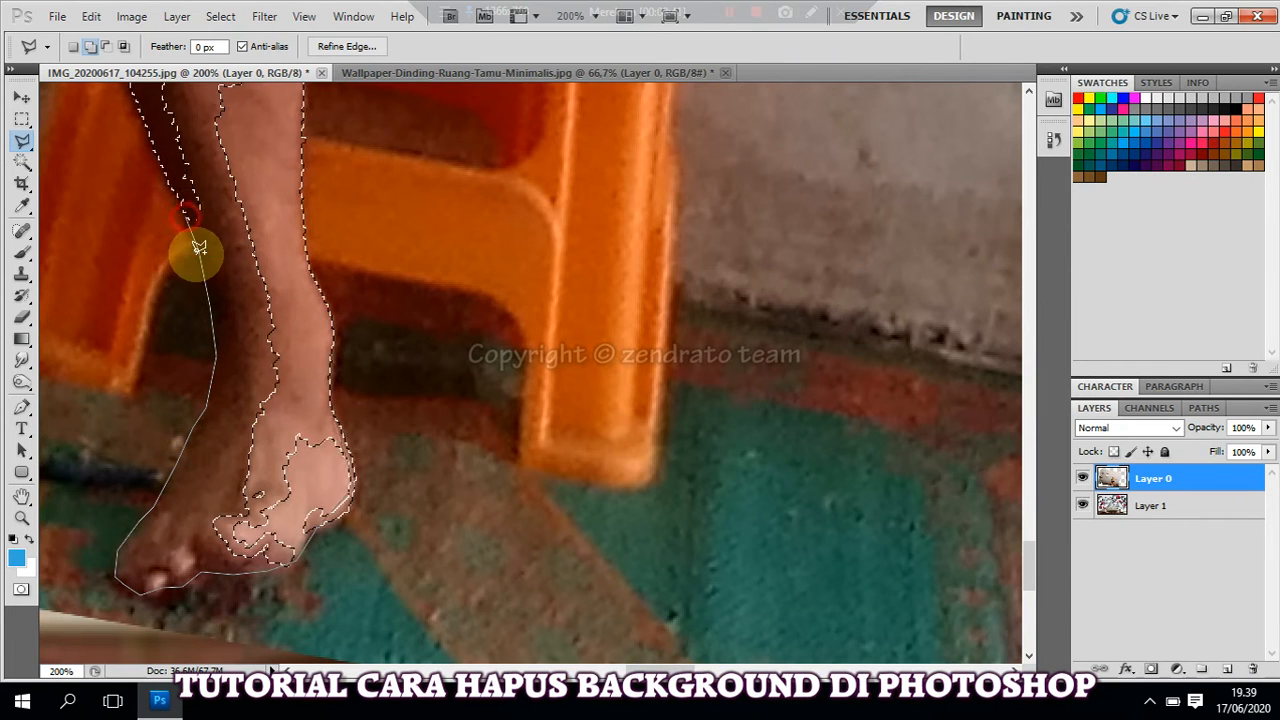
pyautogui.click(199, 249)
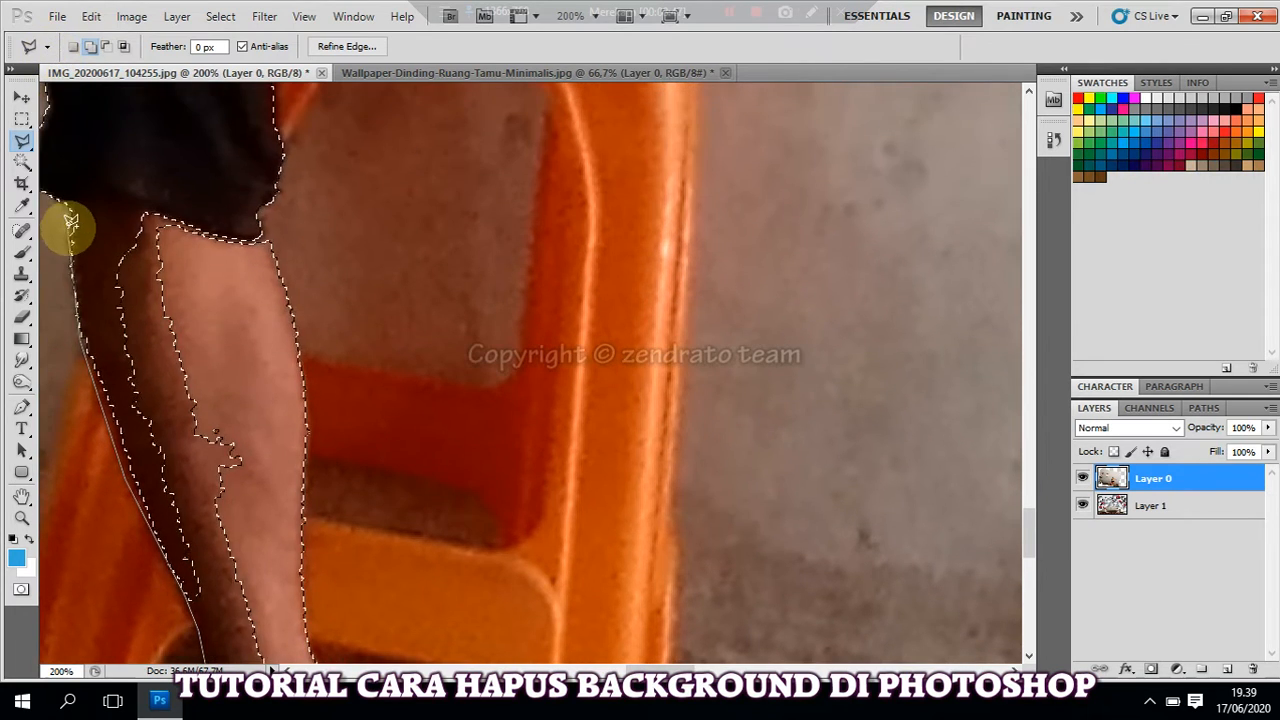
# Trace the outline across the shorts hem and down inside the calf, closing it at the foot to add the whole lower leg.
pyautogui.click(73, 210)
pyautogui.click(105, 177)
pyautogui.click(165, 188)
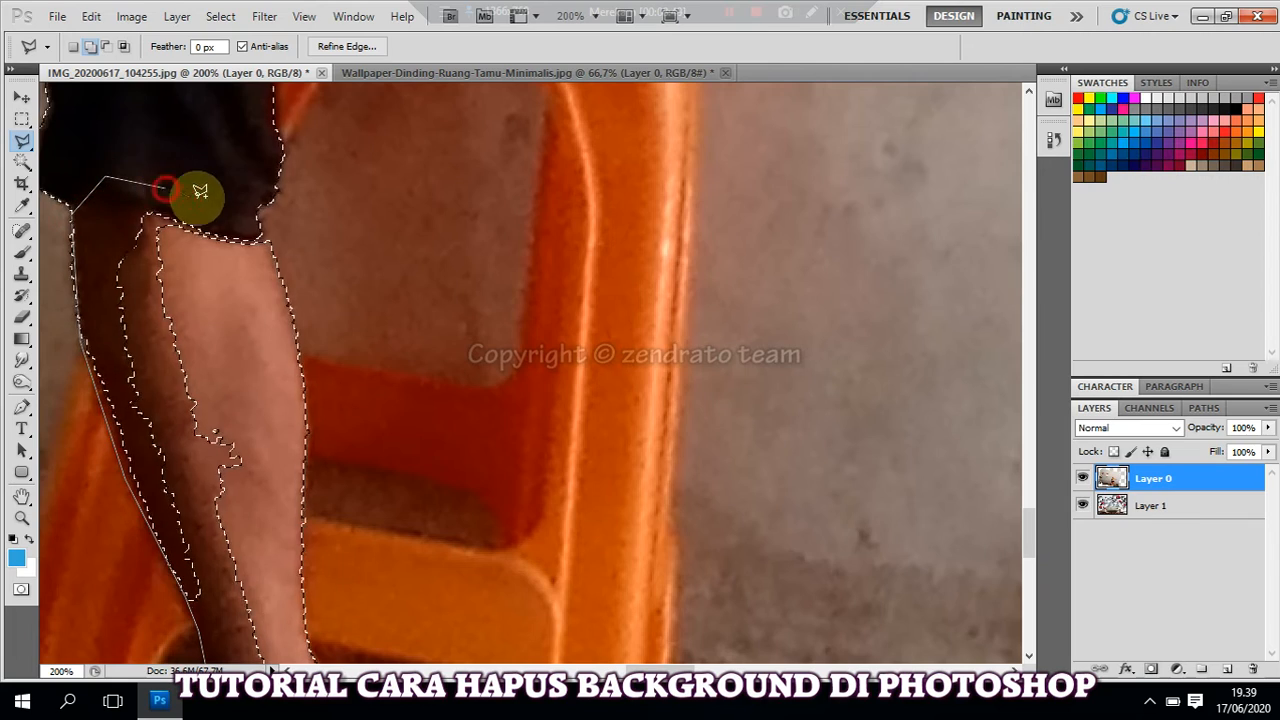
pyautogui.click(262, 228)
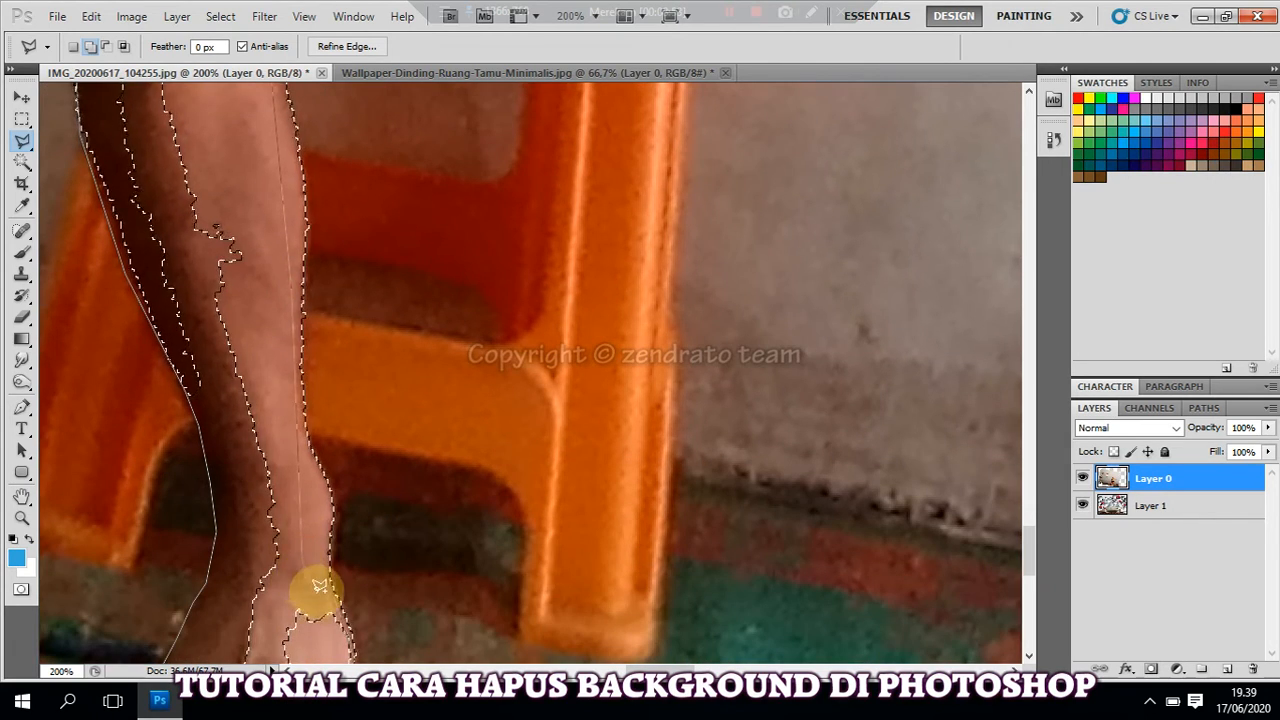
pyautogui.scroll(-3, 324, 597)
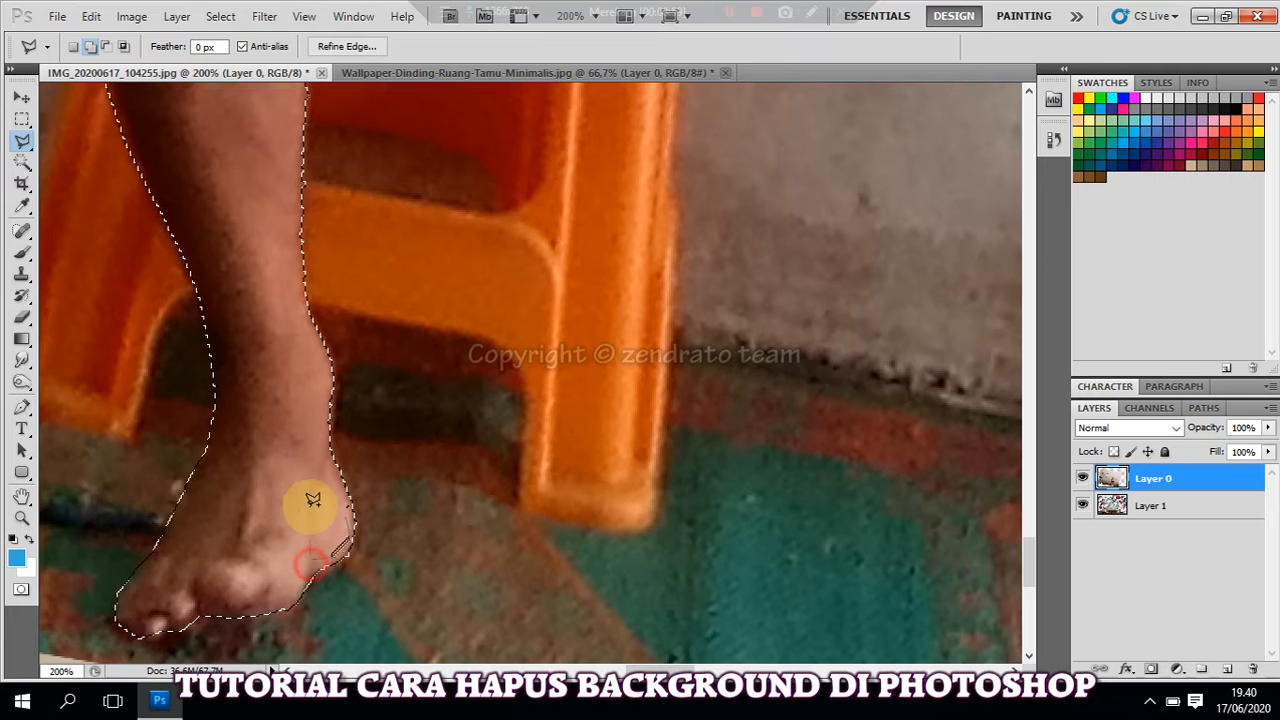
# Try to intersect the selection with a four-sided Polygonal Lasso area drawn across the shin and the chair's crossbar.
pyautogui.click(108, 47)
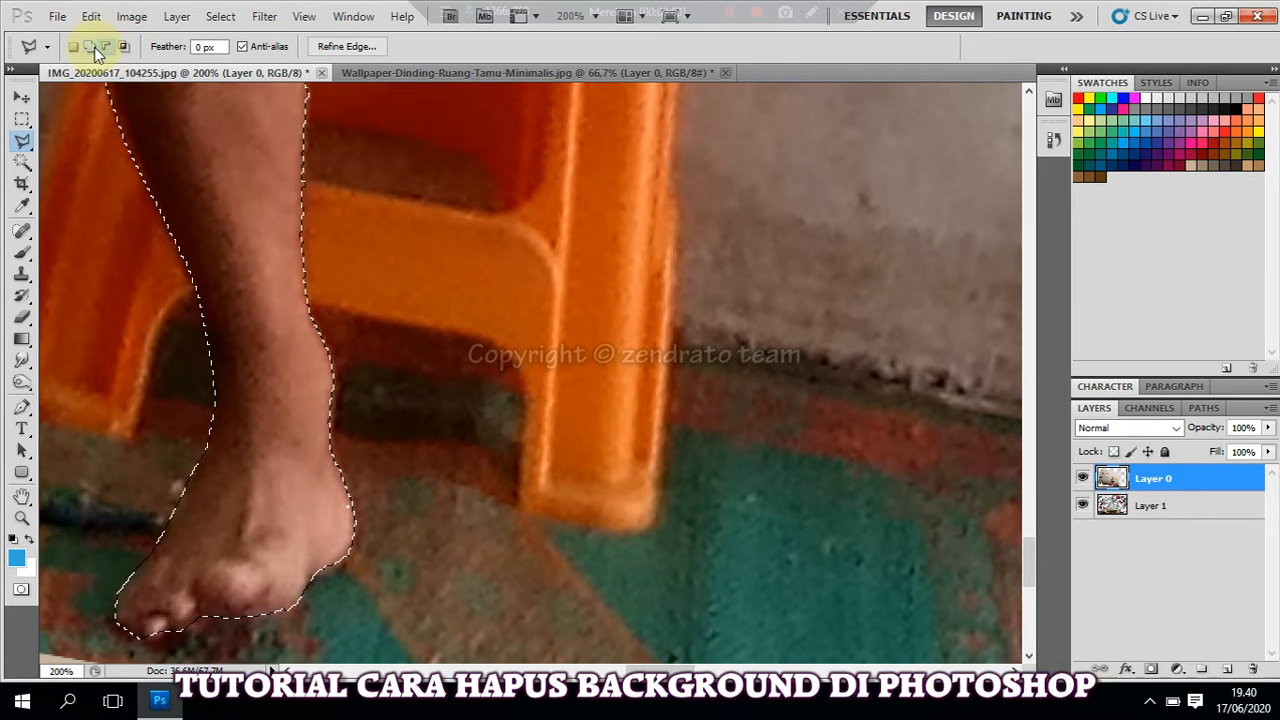
pyautogui.click(74, 47)
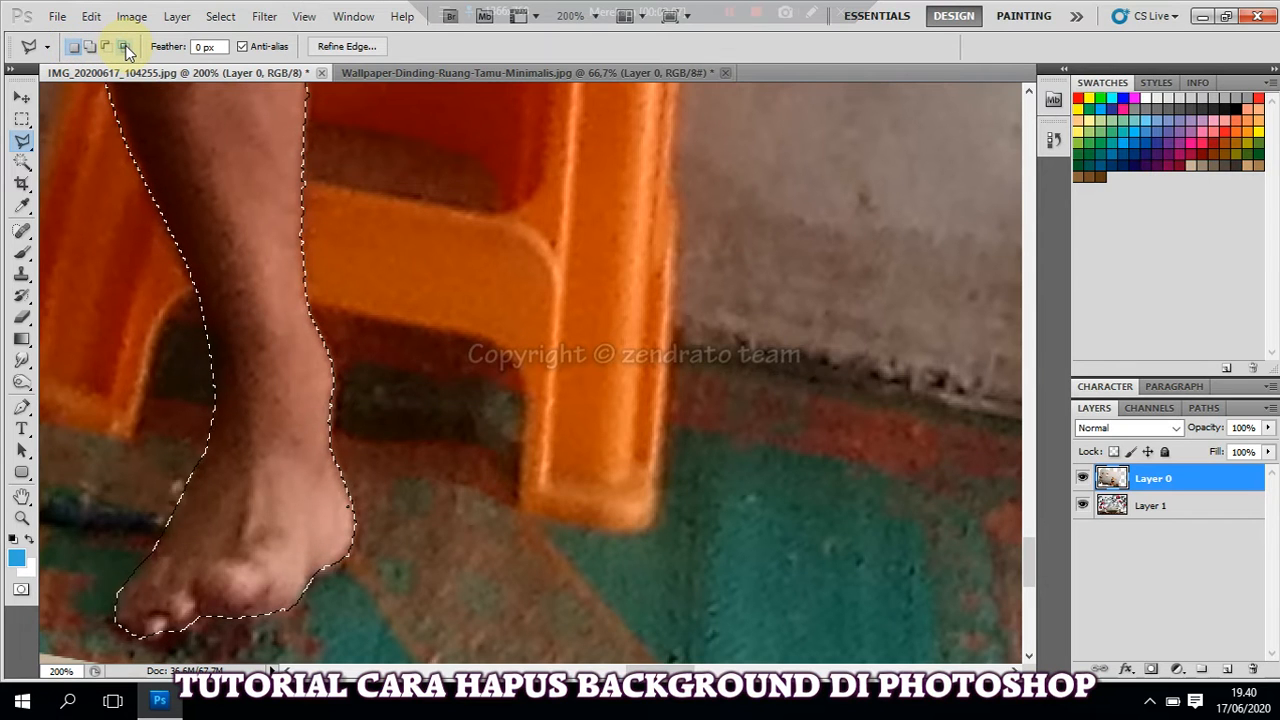
pyautogui.click(124, 47)
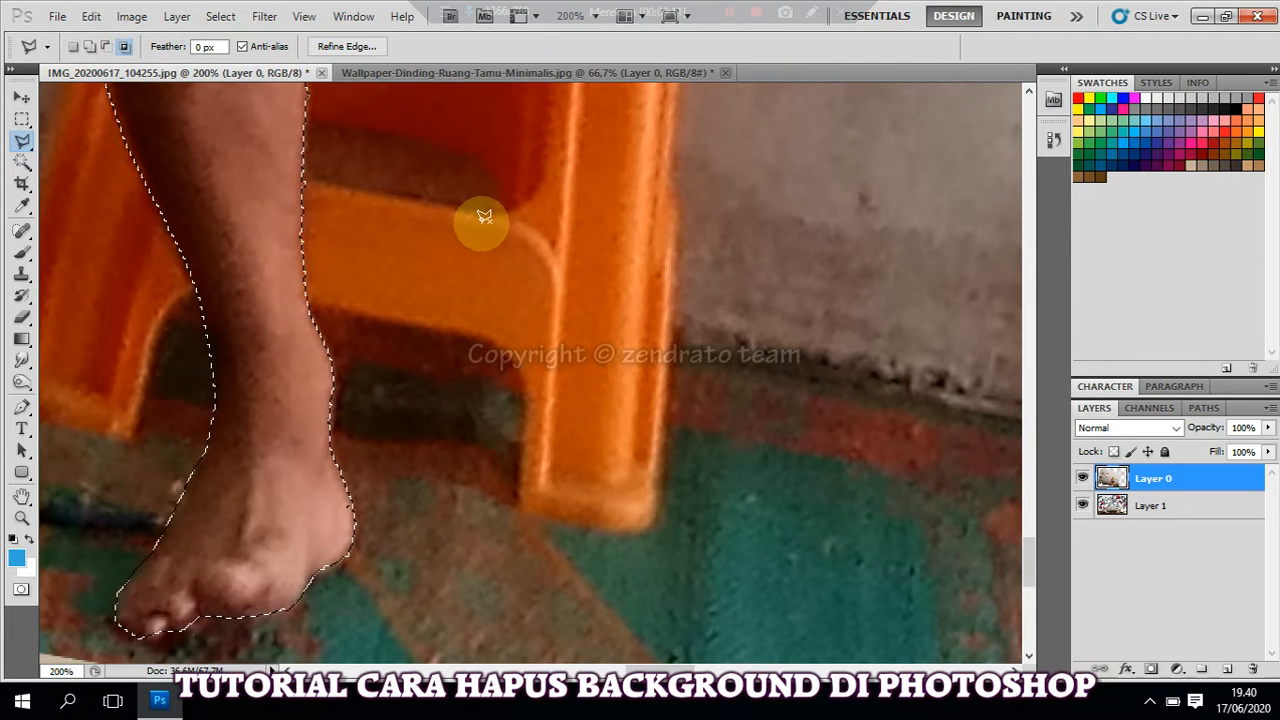
pyautogui.click(377, 190)
pyautogui.click(258, 176)
pyautogui.click(280, 274)
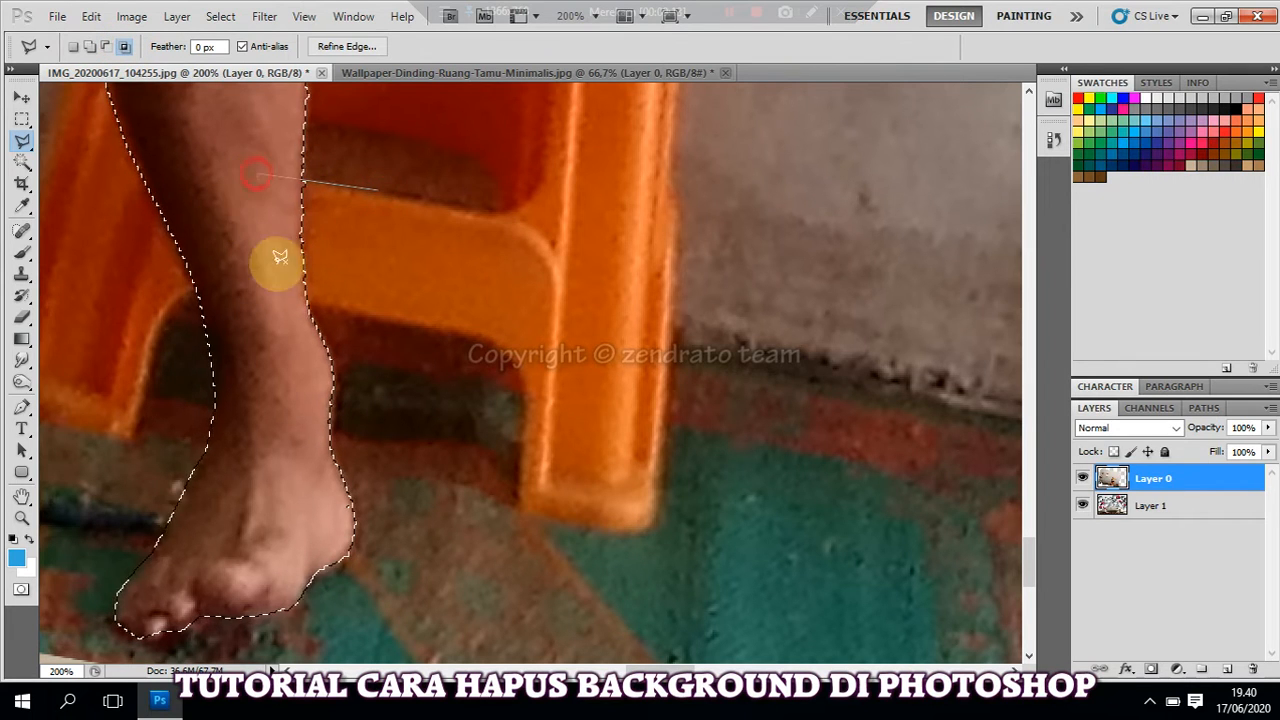
pyautogui.click(364, 285)
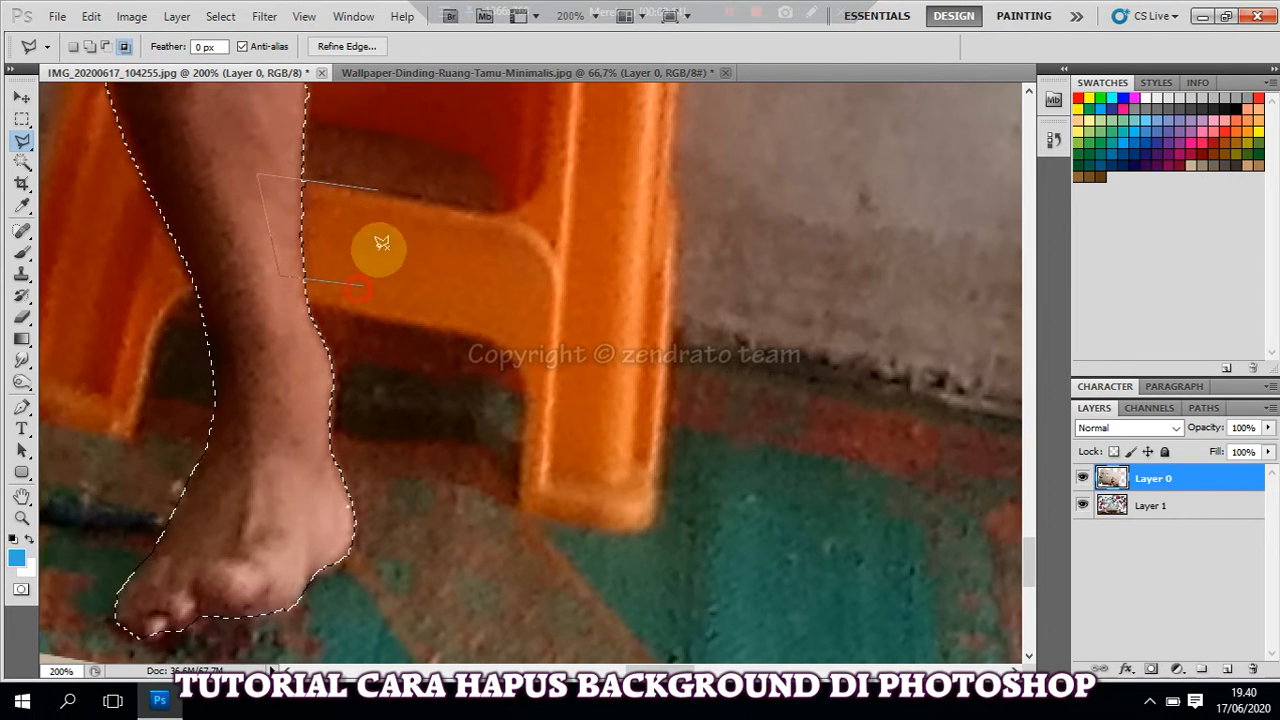
pyautogui.click(380, 185)
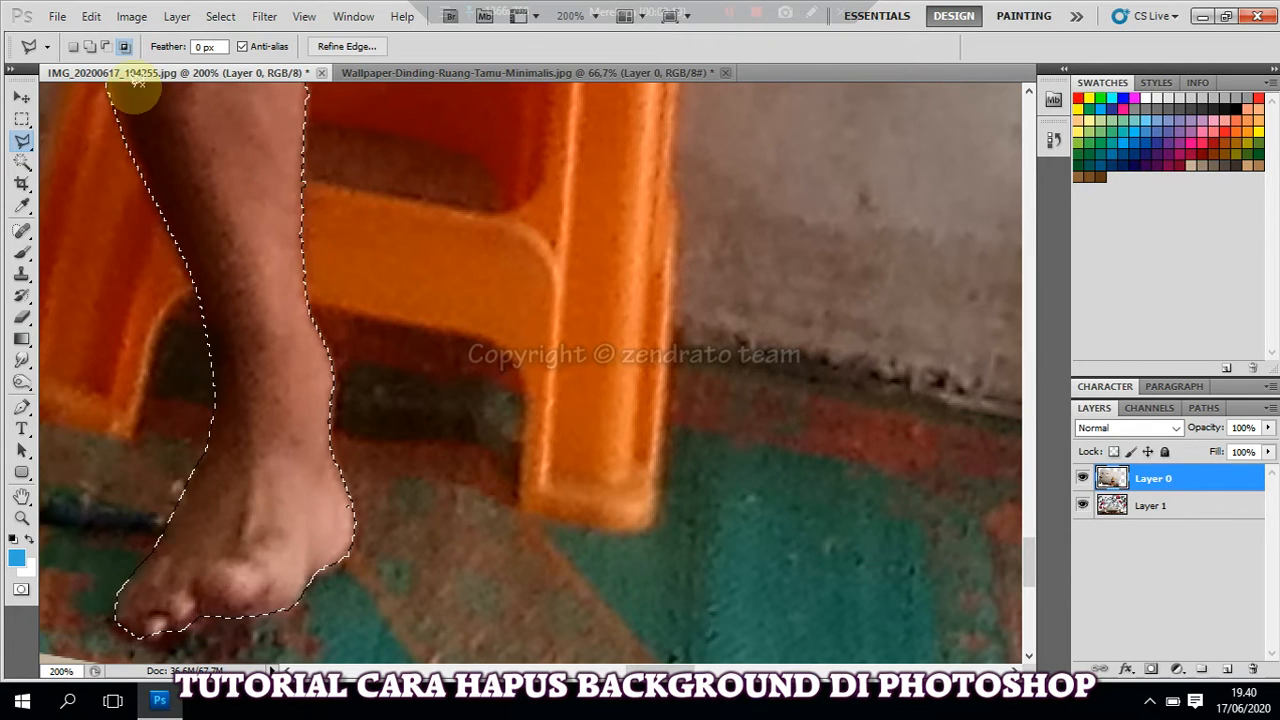
# Start a Polygonal Lasso outline in add mode at the shorts' corner and trace the crossed leg's underside towards the knee.
pyautogui.click(89, 47)
pyautogui.scroll(10, 214, 166)
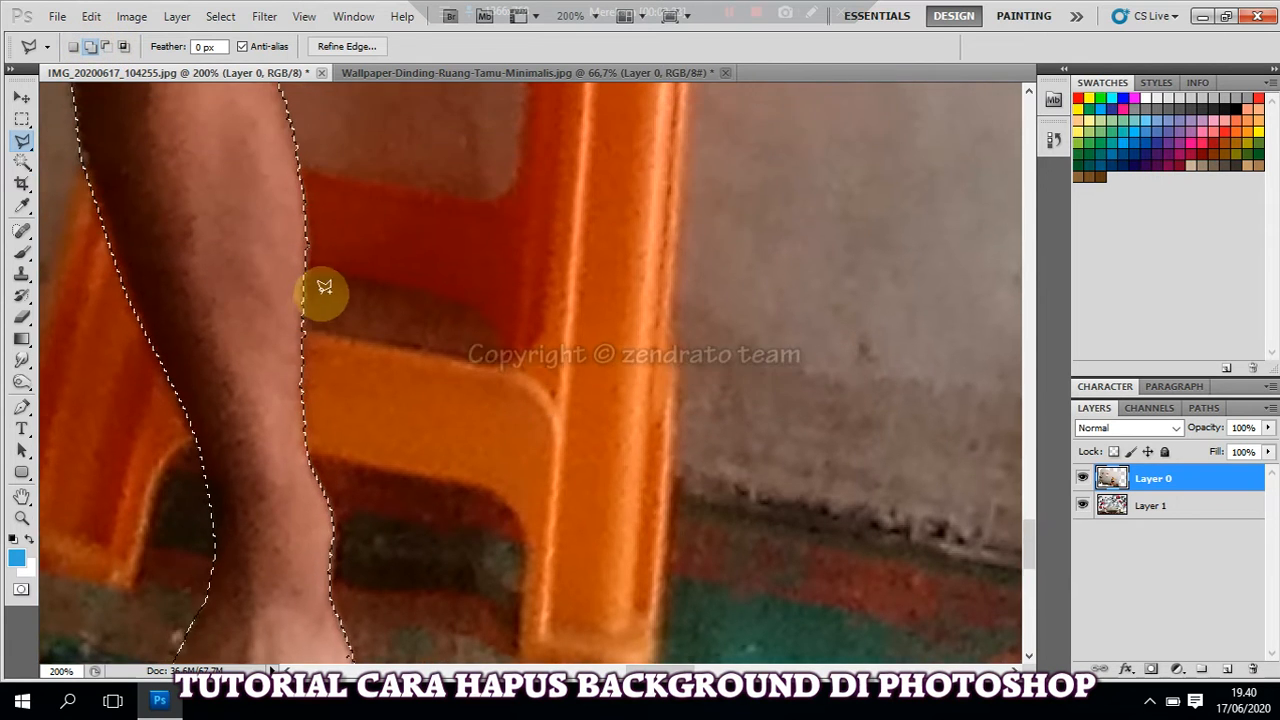
pyautogui.scroll(8, 354, 308)
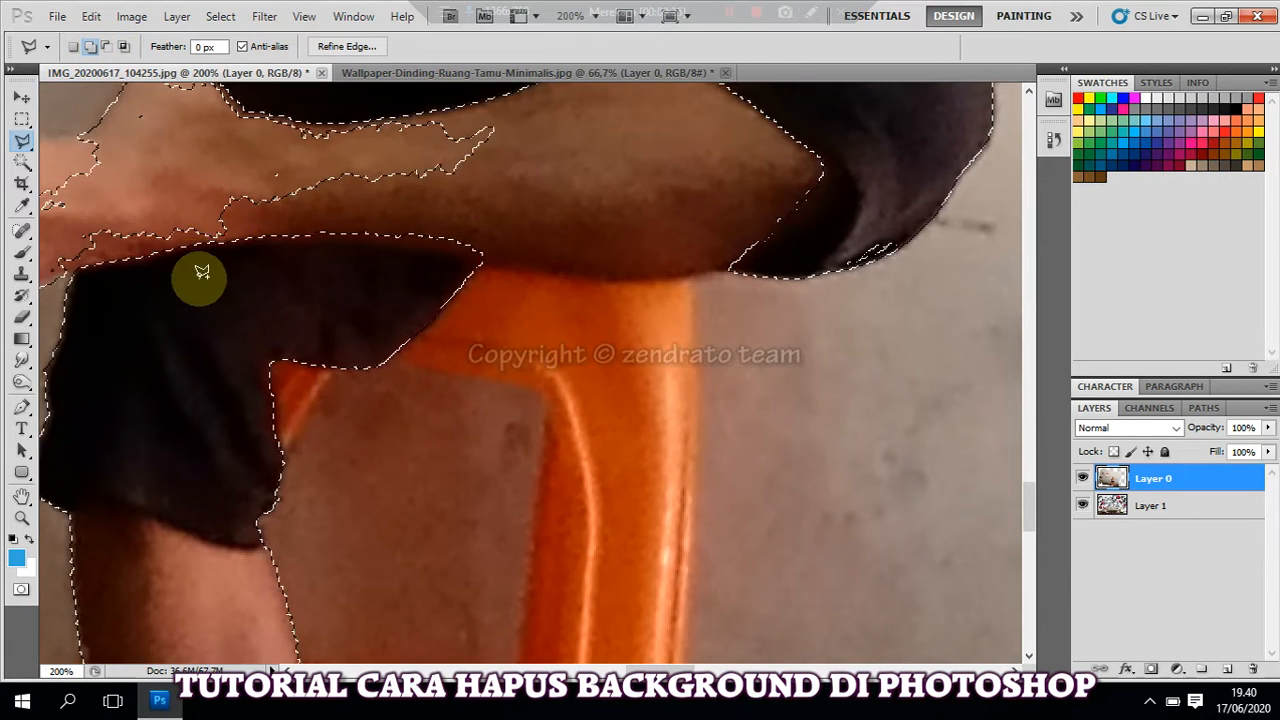
pyautogui.hscroll(-5, 370, 440)
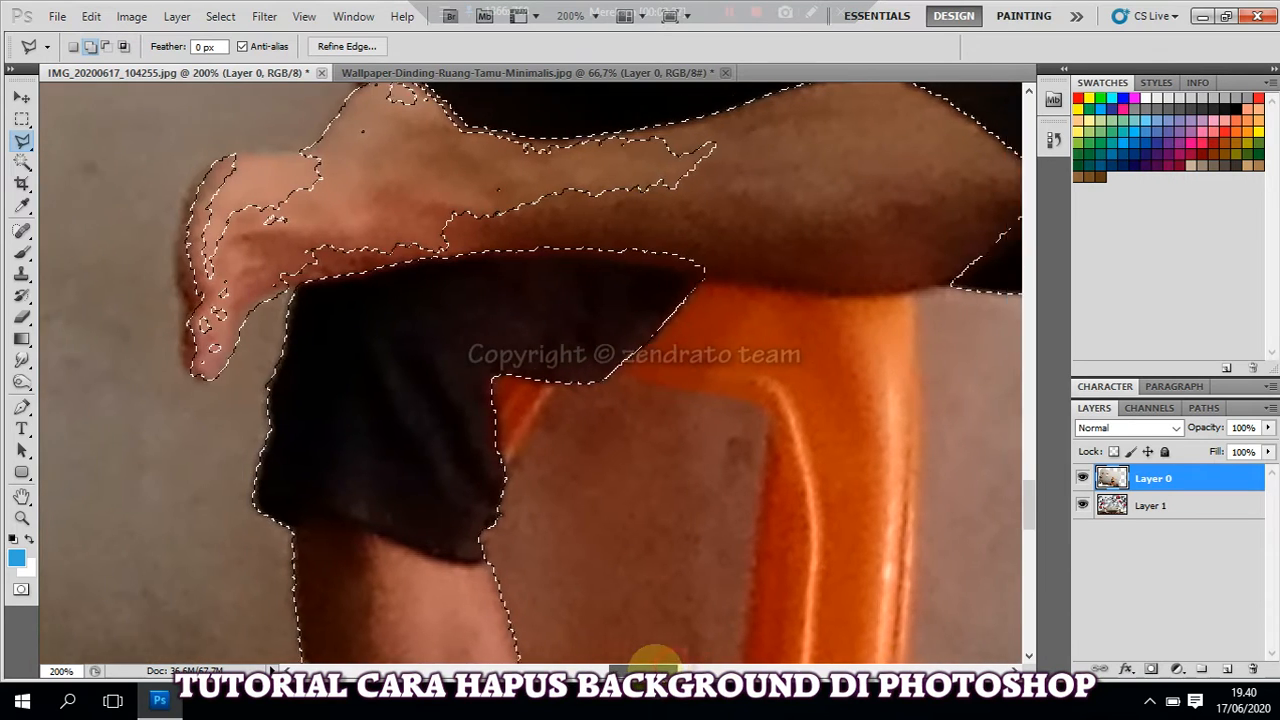
pyautogui.click(728, 277)
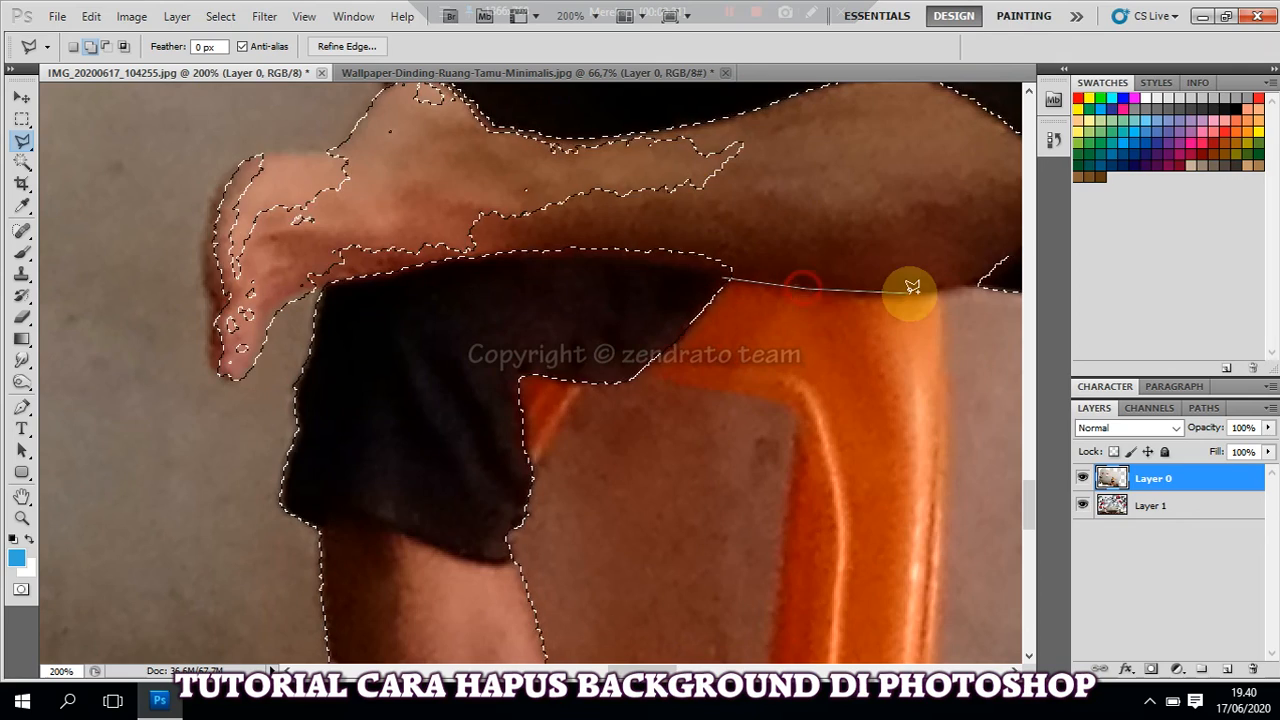
pyautogui.click(1010, 278)
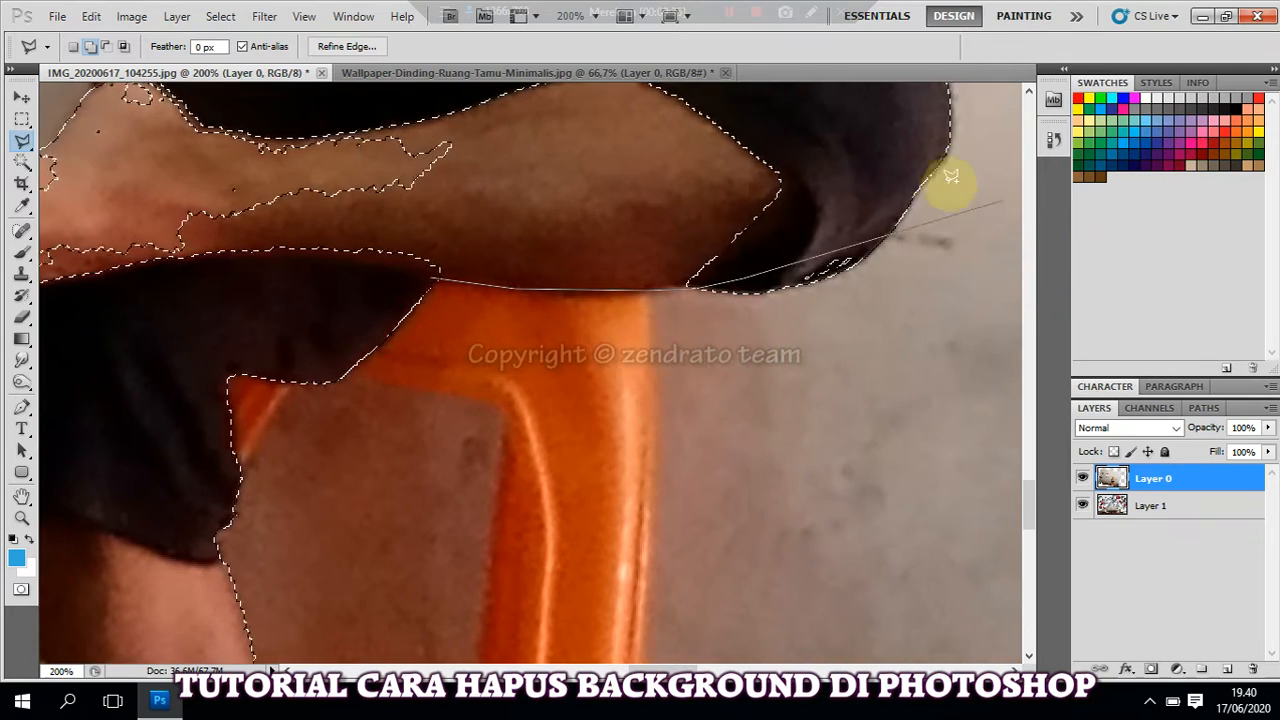
# Carry the lasso outline around inside the bent knee and back through the black shorts above the calf to the ankle.
pyautogui.click(903, 160)
pyautogui.click(738, 141)
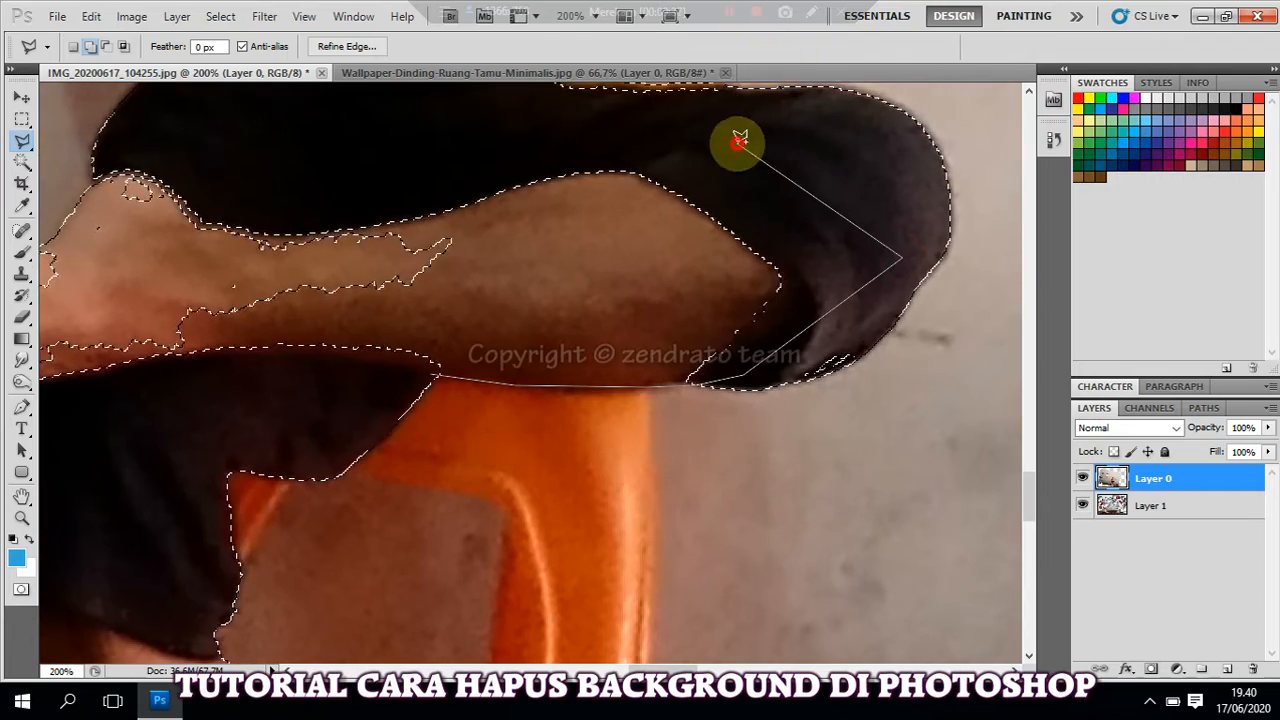
pyautogui.click(116, 156)
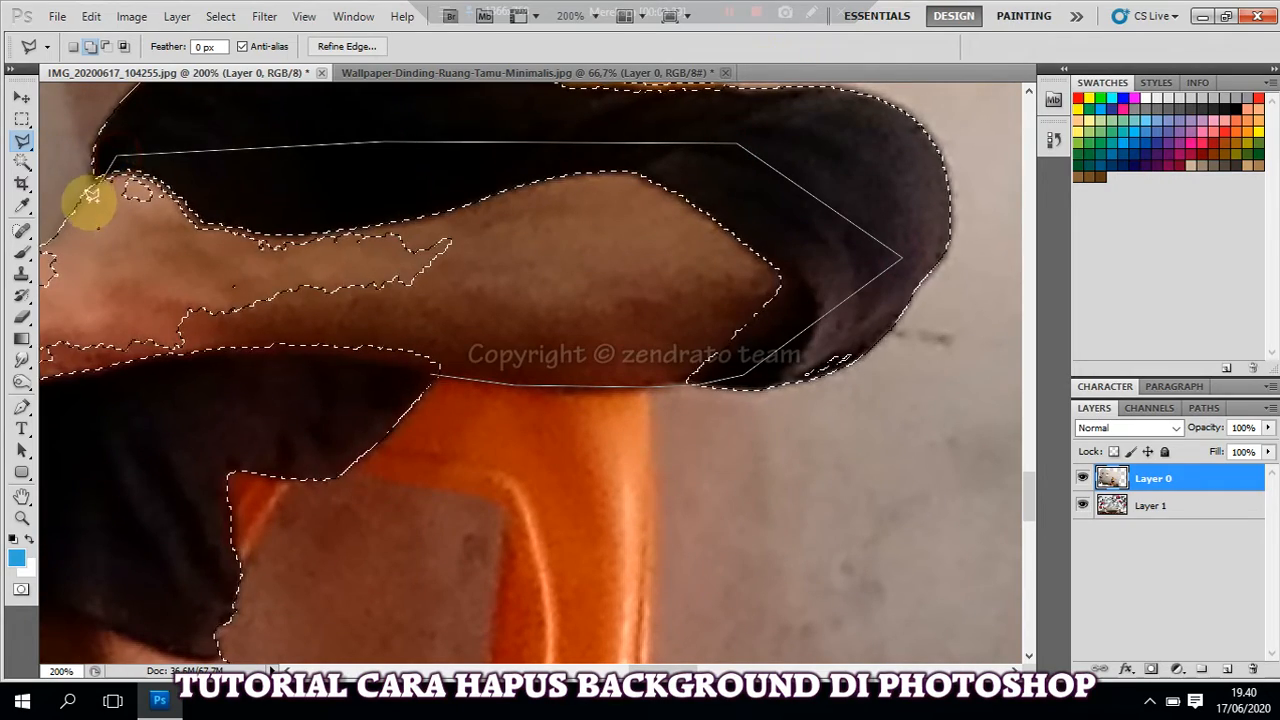
pyautogui.click(87, 187)
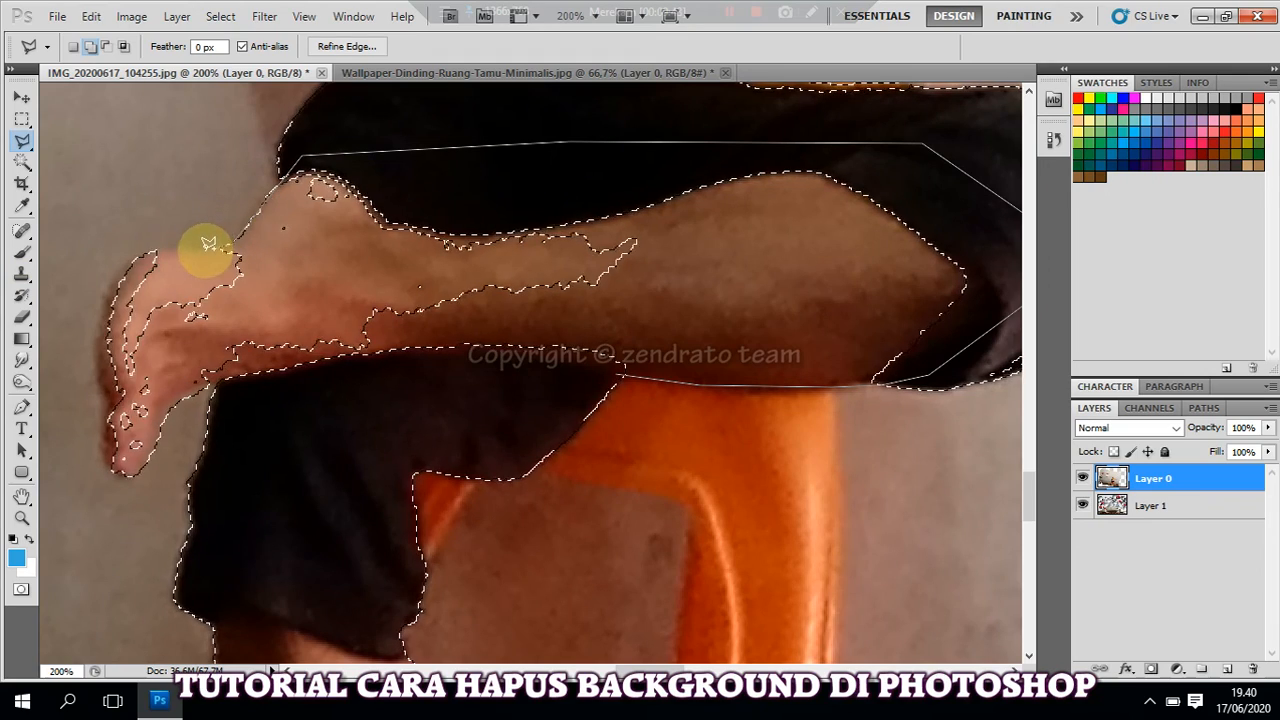
# Trace the outline around the raised foot and back along the calf, closing it to add the crossed leg to the selection.
pyautogui.click(134, 255)
pyautogui.click(110, 273)
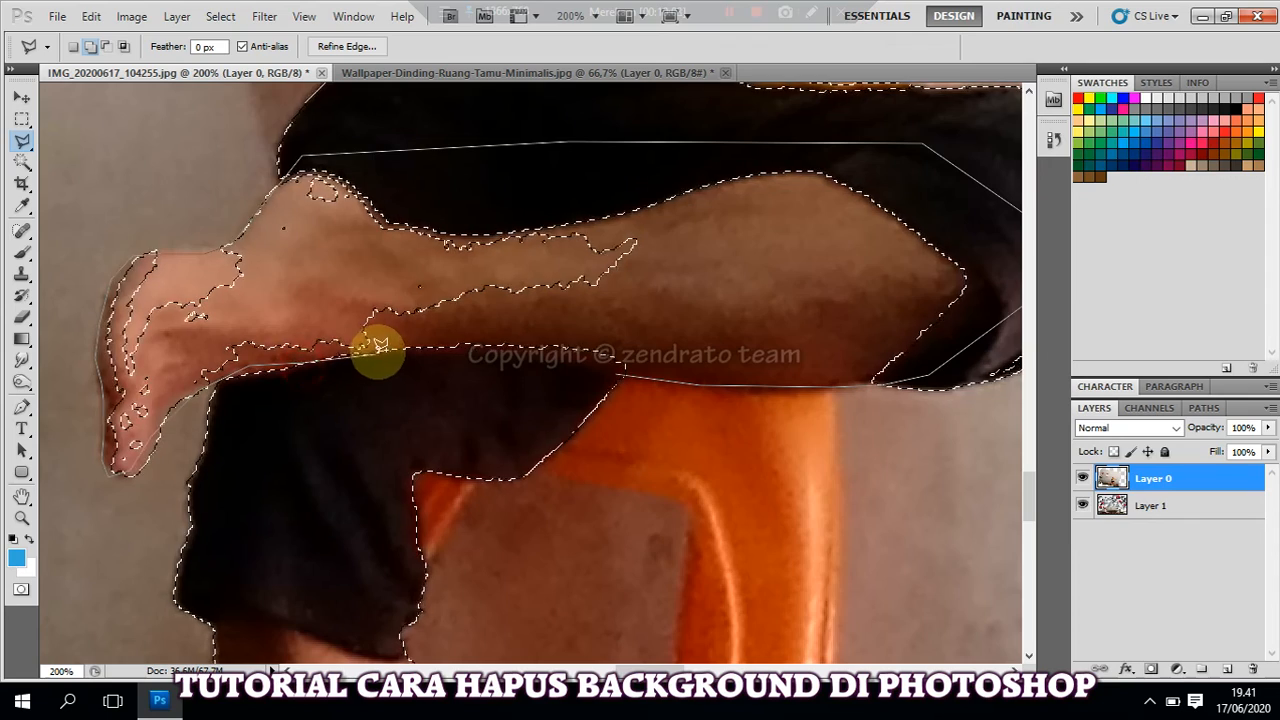
pyautogui.click(705, 250)
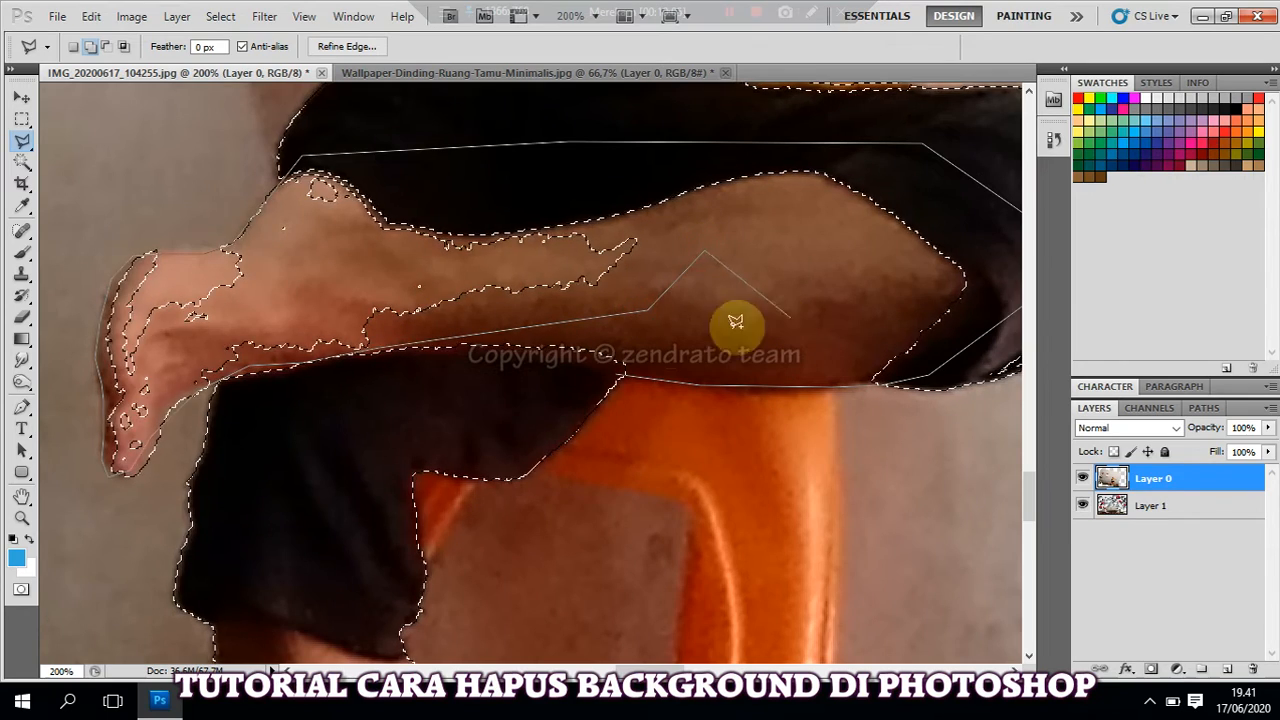
pyautogui.click(636, 355)
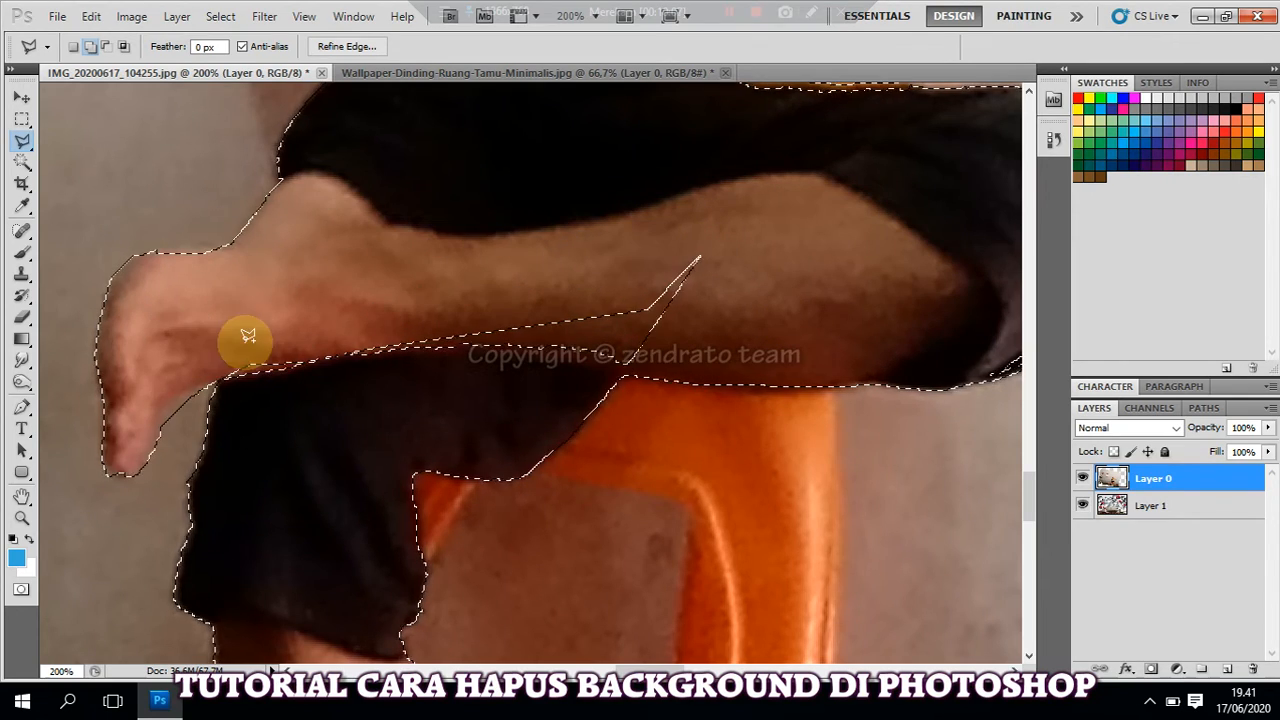
# Add a closed lasso area over the unselected strip between the crossed calf and the shorts beneath it.
pyautogui.click(245, 410)
pyautogui.click(545, 378)
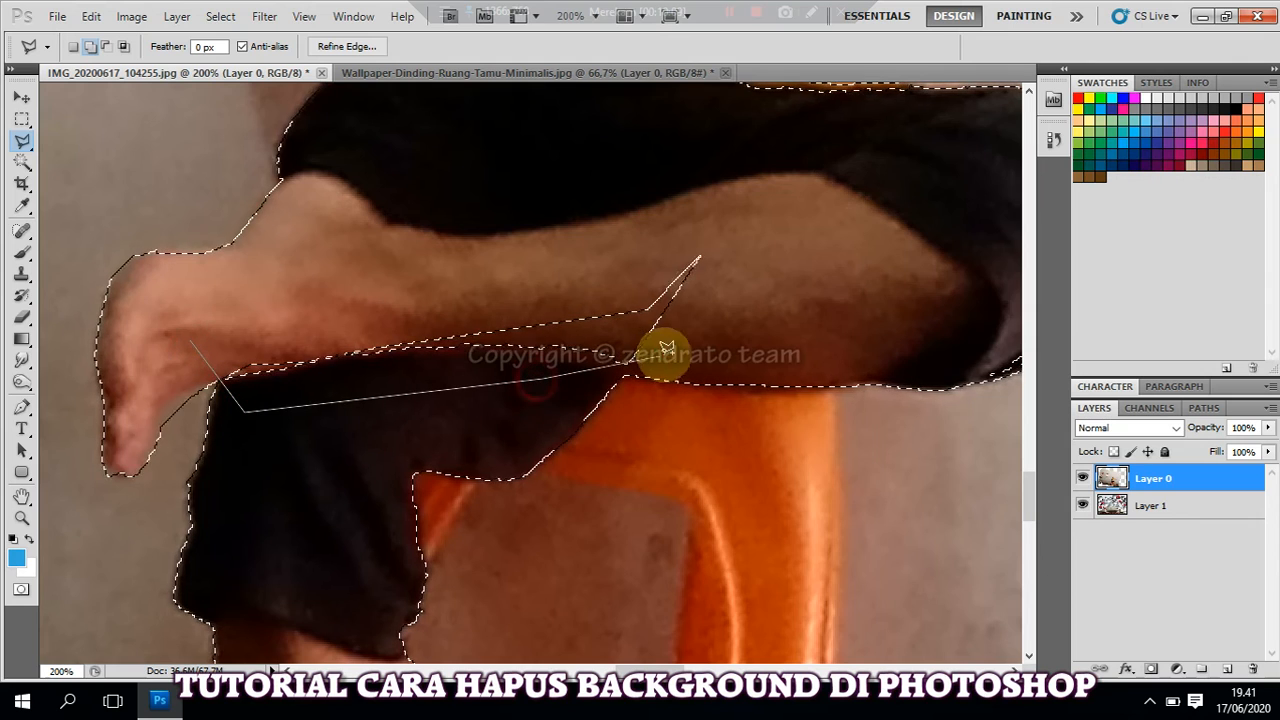
pyautogui.click(694, 350)
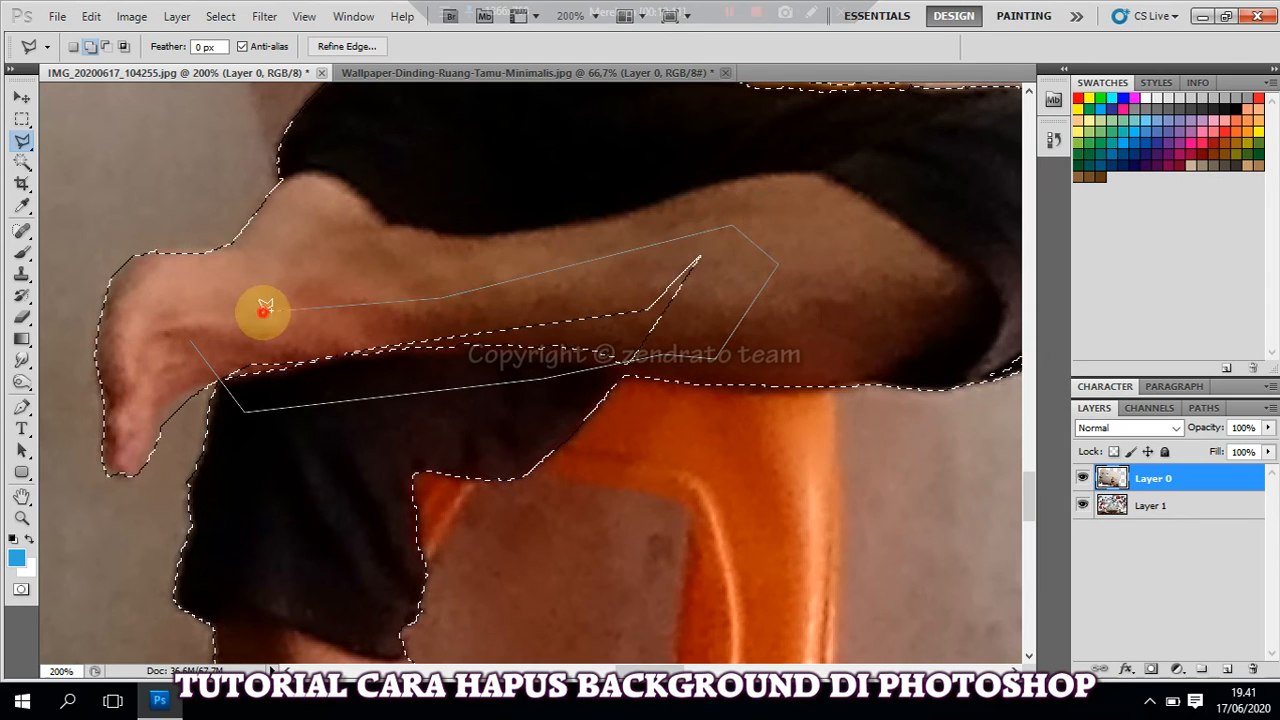
pyautogui.click(722, 337)
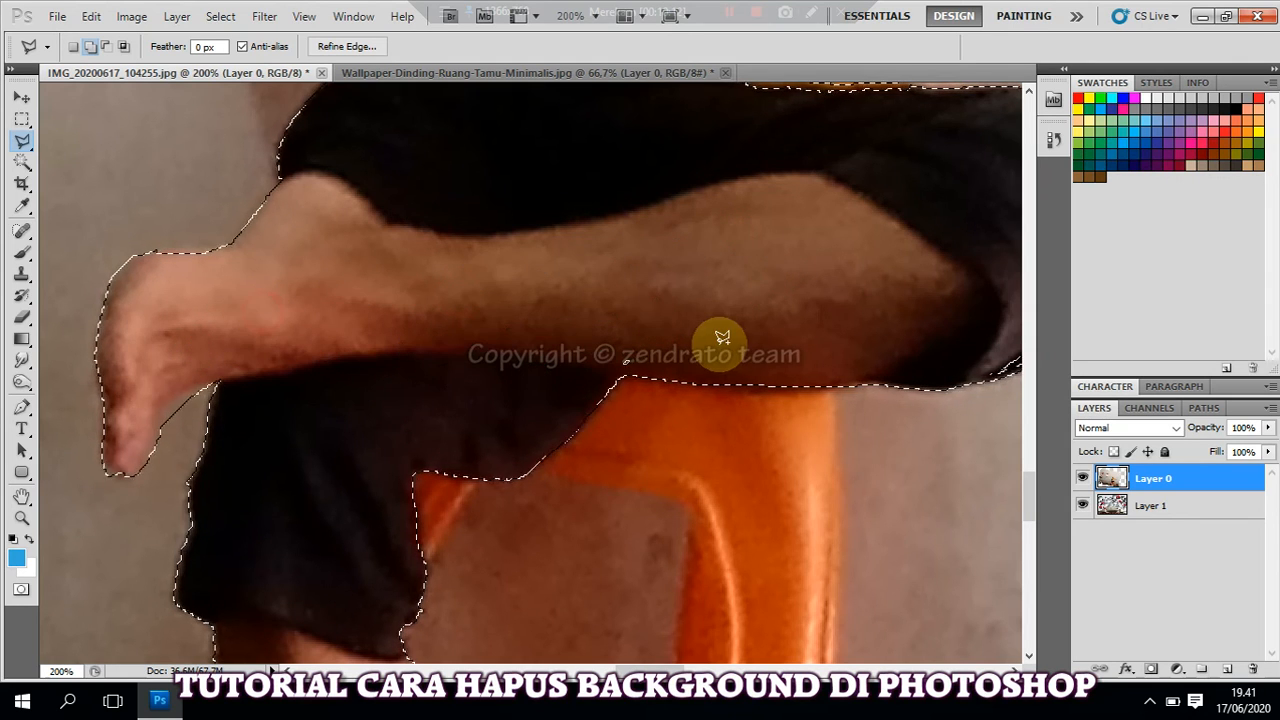
# Add the last tiny gap at the calf's lower edge and subtract the wall sliver between the raised foot and the shorts.
pyautogui.click(540, 366)
pyautogui.click(736, 330)
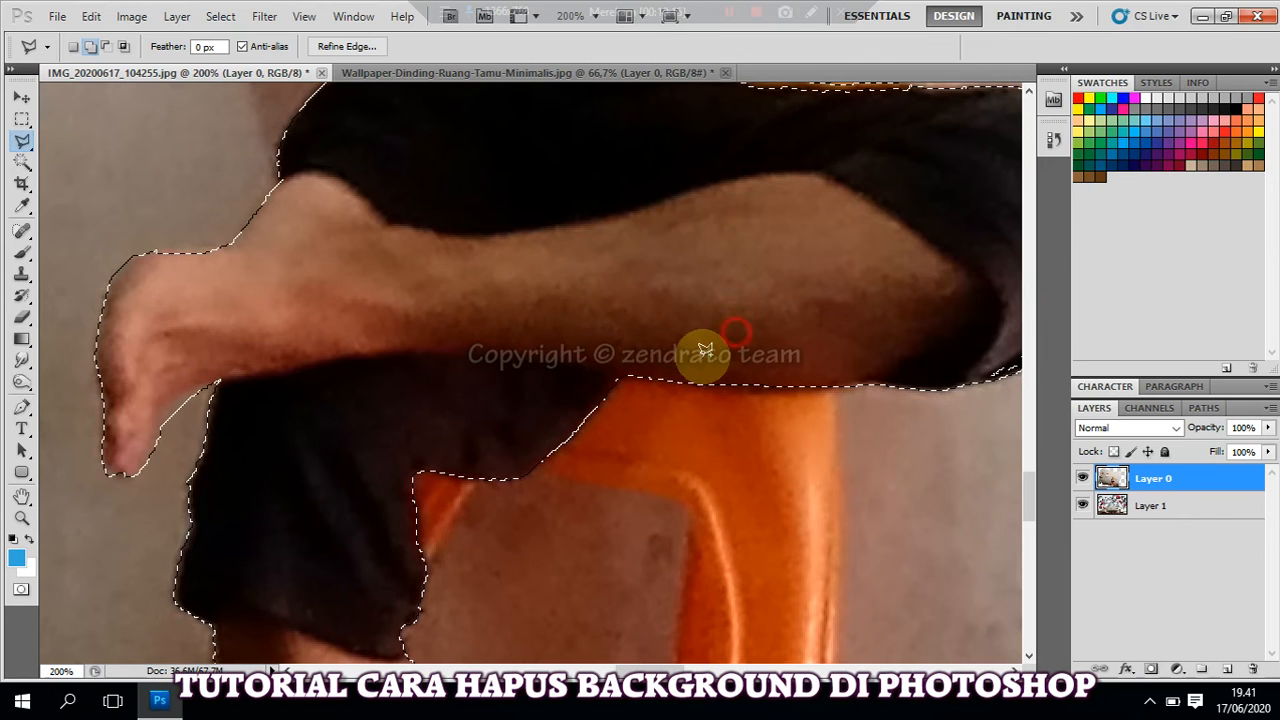
pyautogui.click(189, 396)
pyautogui.click(106, 46)
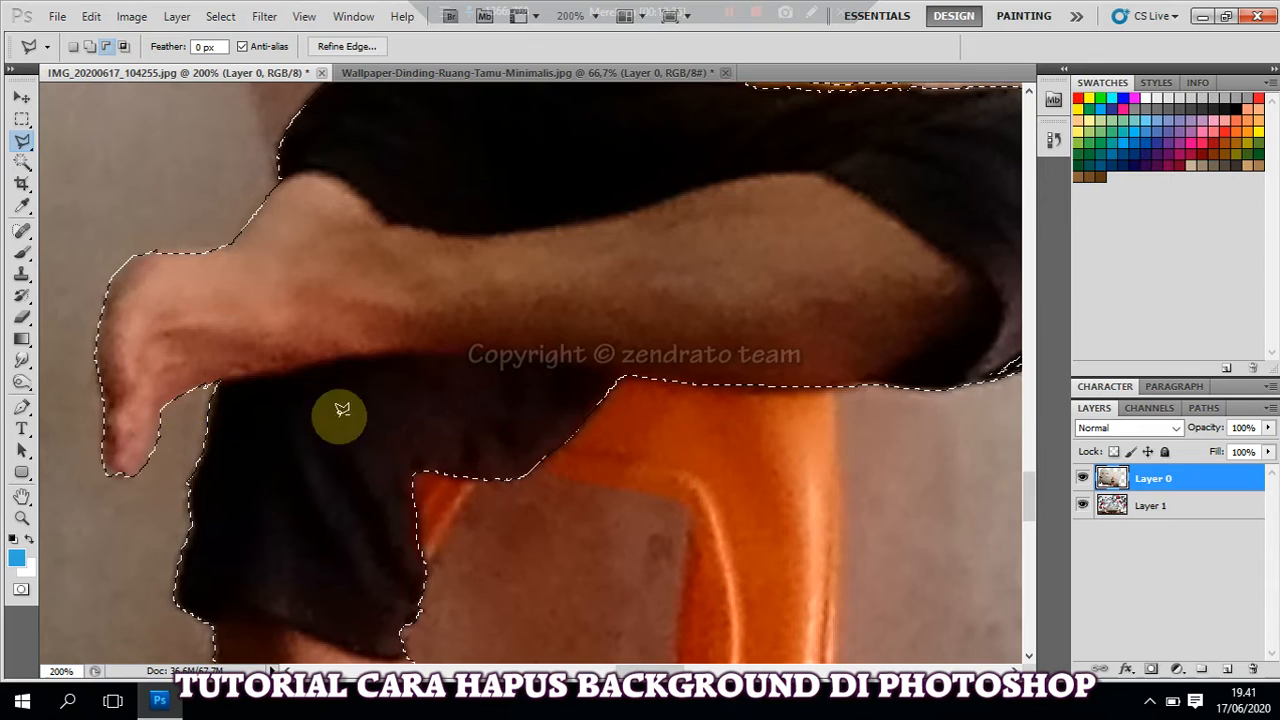
# Start an add-mode lasso outline where the hand meets the shorts and trace up the outer edge of the wrist and forearm.
pyautogui.scroll(10, 443, 380)
pyautogui.scroll(5, 445, 335)
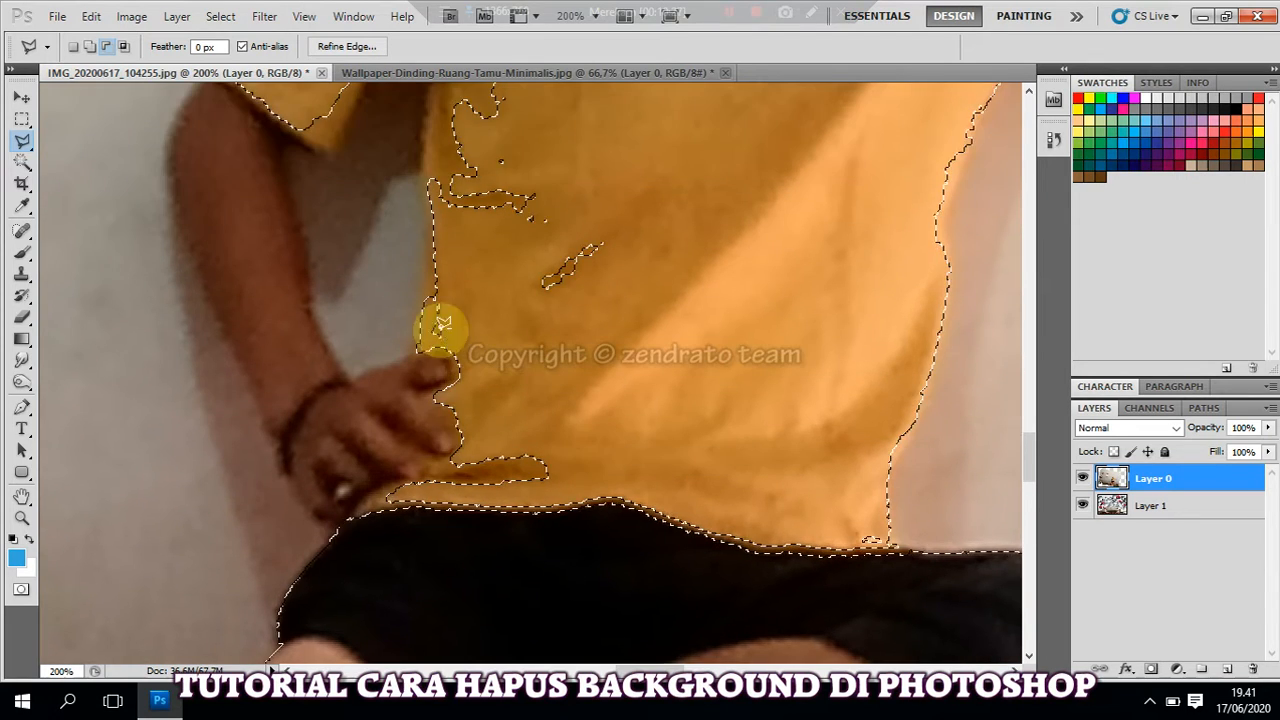
pyautogui.scroll(5, 437, 209)
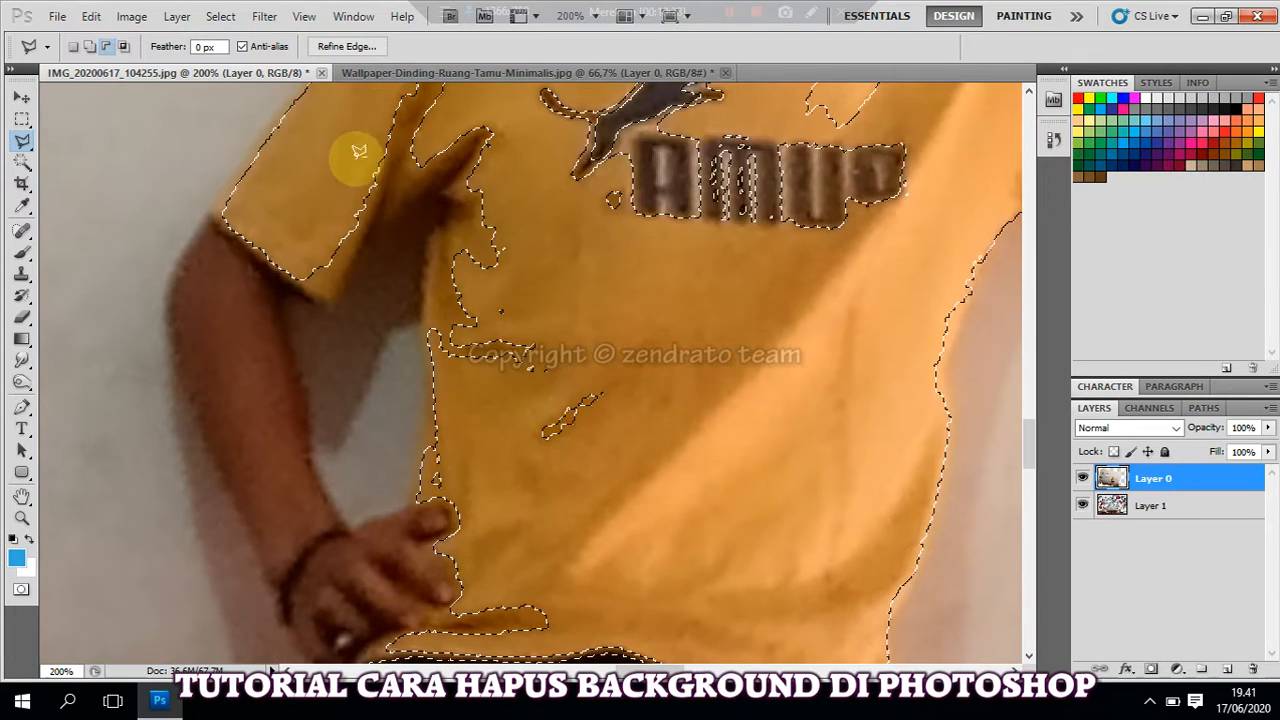
pyautogui.click(90, 46)
pyautogui.scroll(2, 300, 165)
pyautogui.scroll(10, 350, 200)
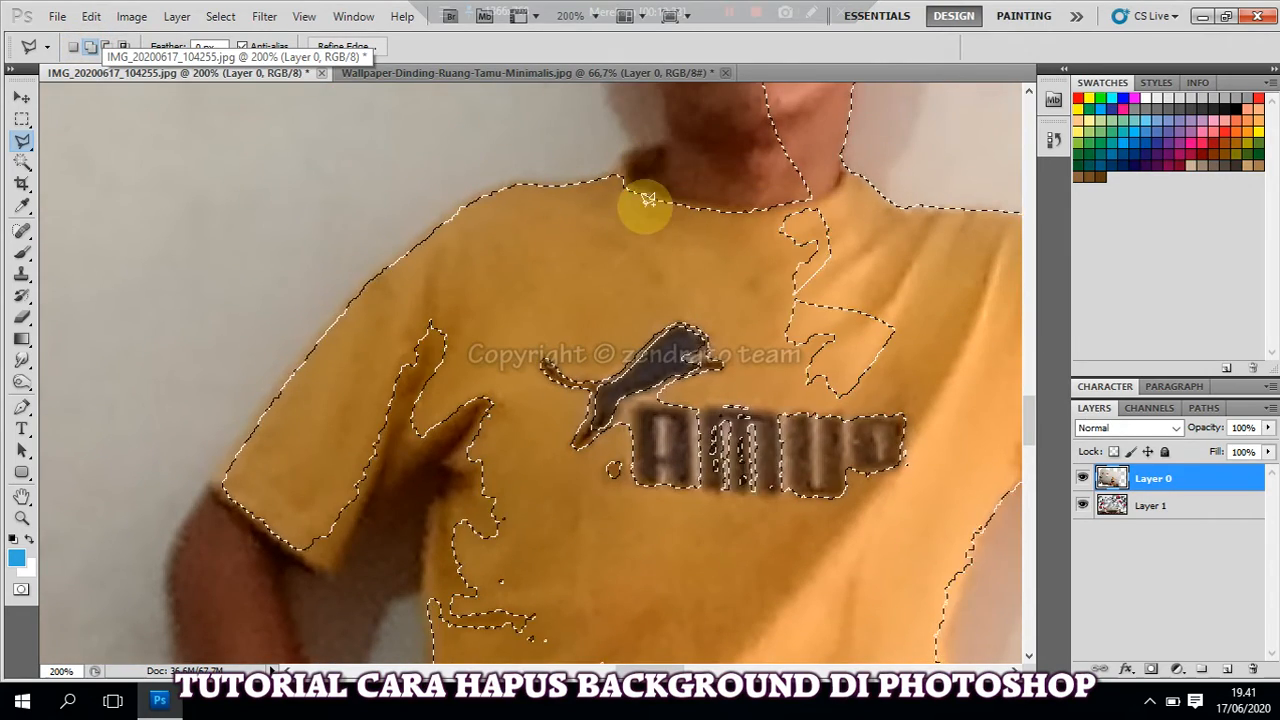
pyautogui.scroll(-10, 834, 337)
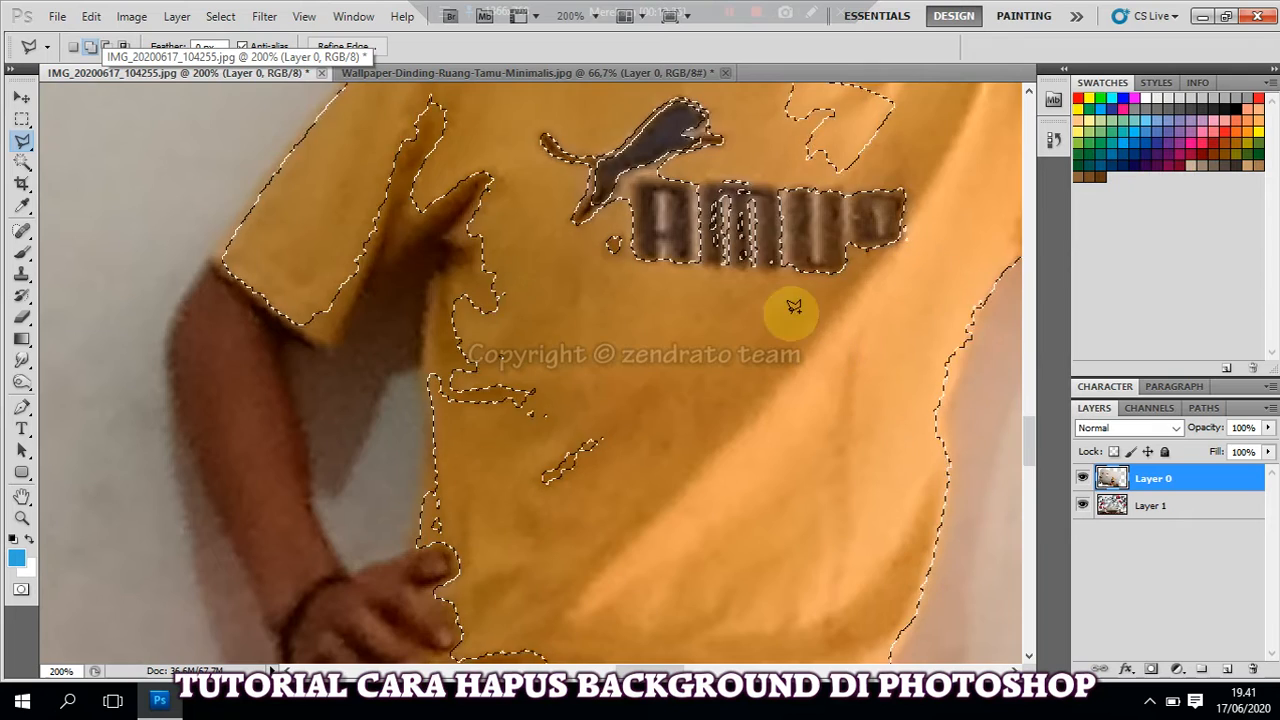
pyautogui.scroll(-12, 610, 360)
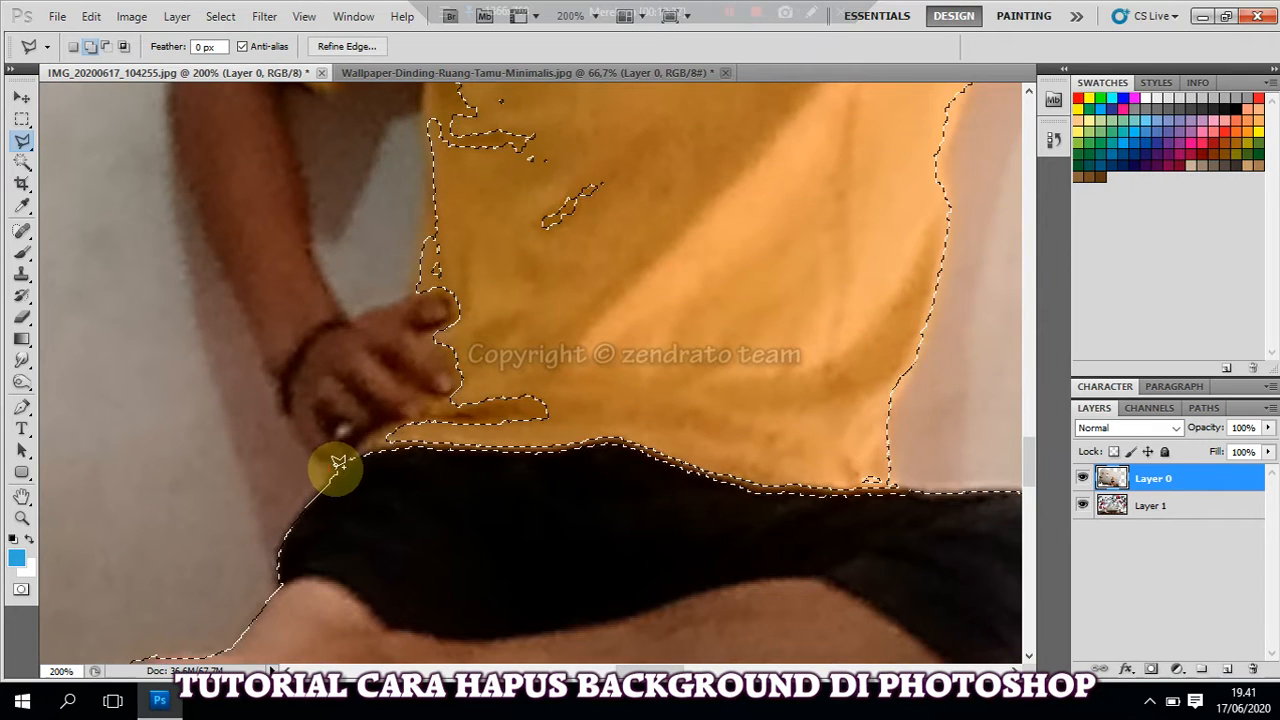
pyautogui.click(303, 442)
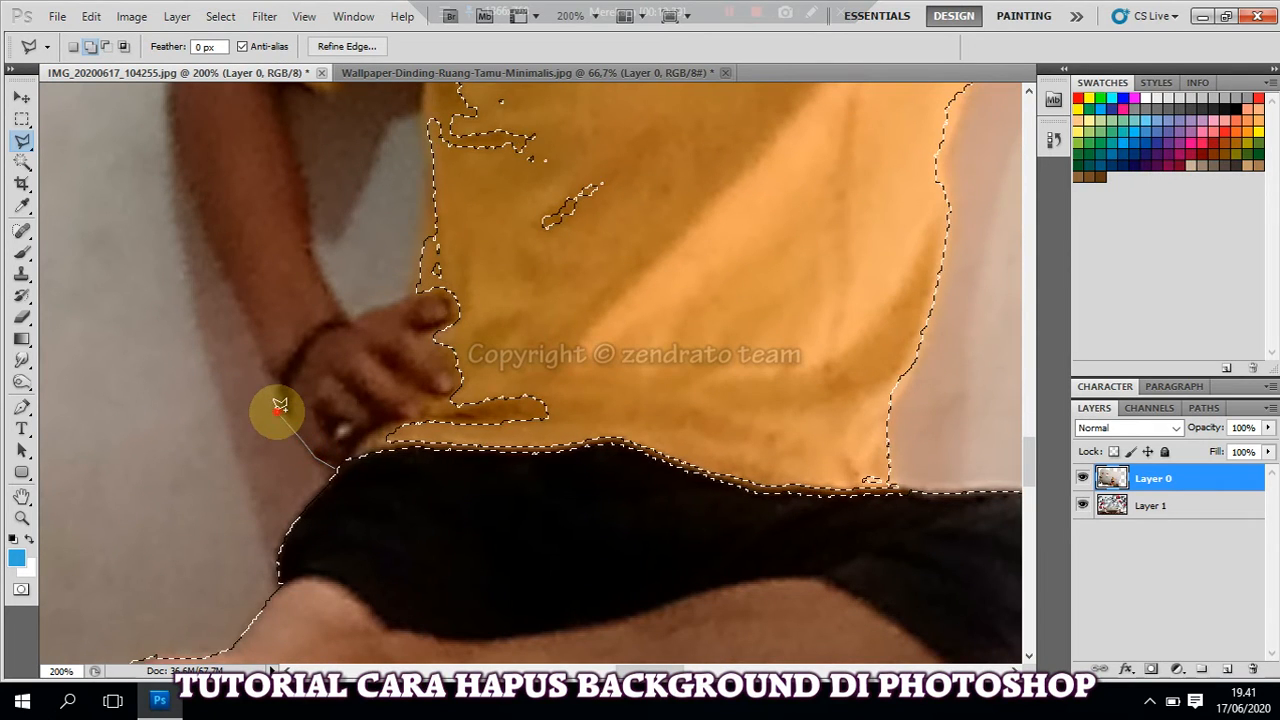
pyautogui.click(276, 414)
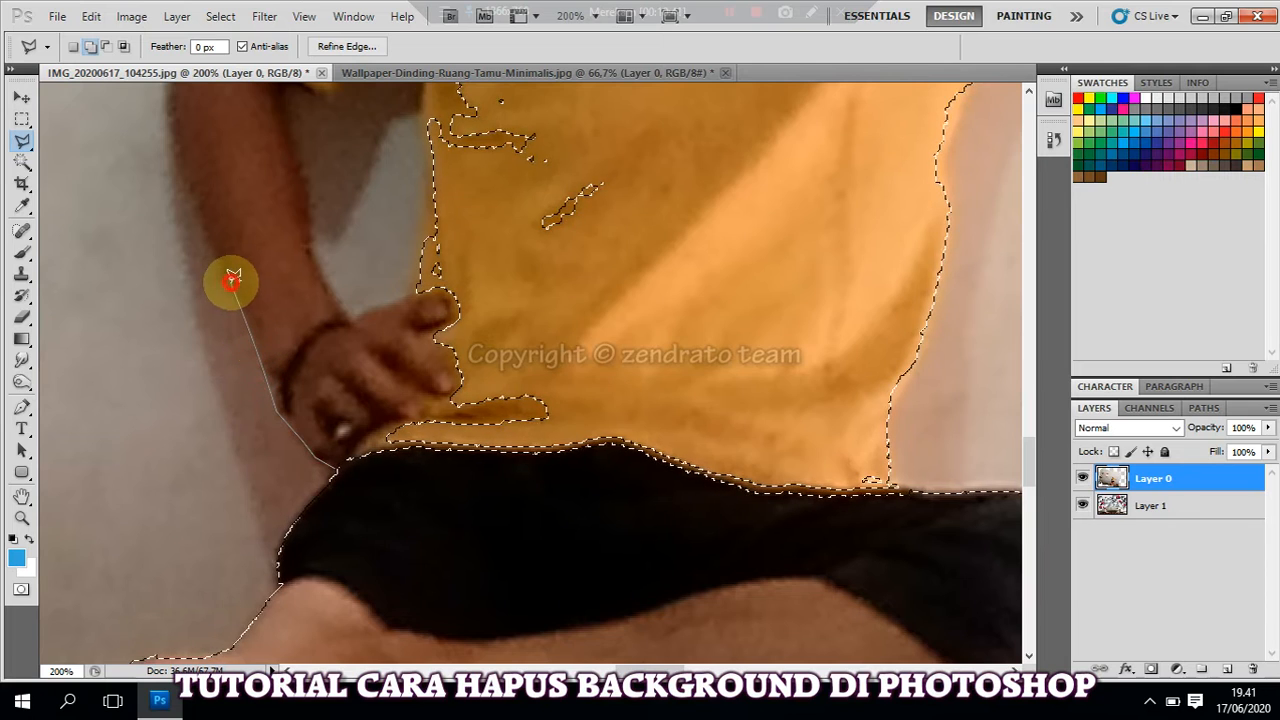
pyautogui.click(185, 195)
# Continue the lasso outline around the elbow and upper arm onto the outer edge of the yellow sleeve.
pyautogui.scroll(2, 169, 160)
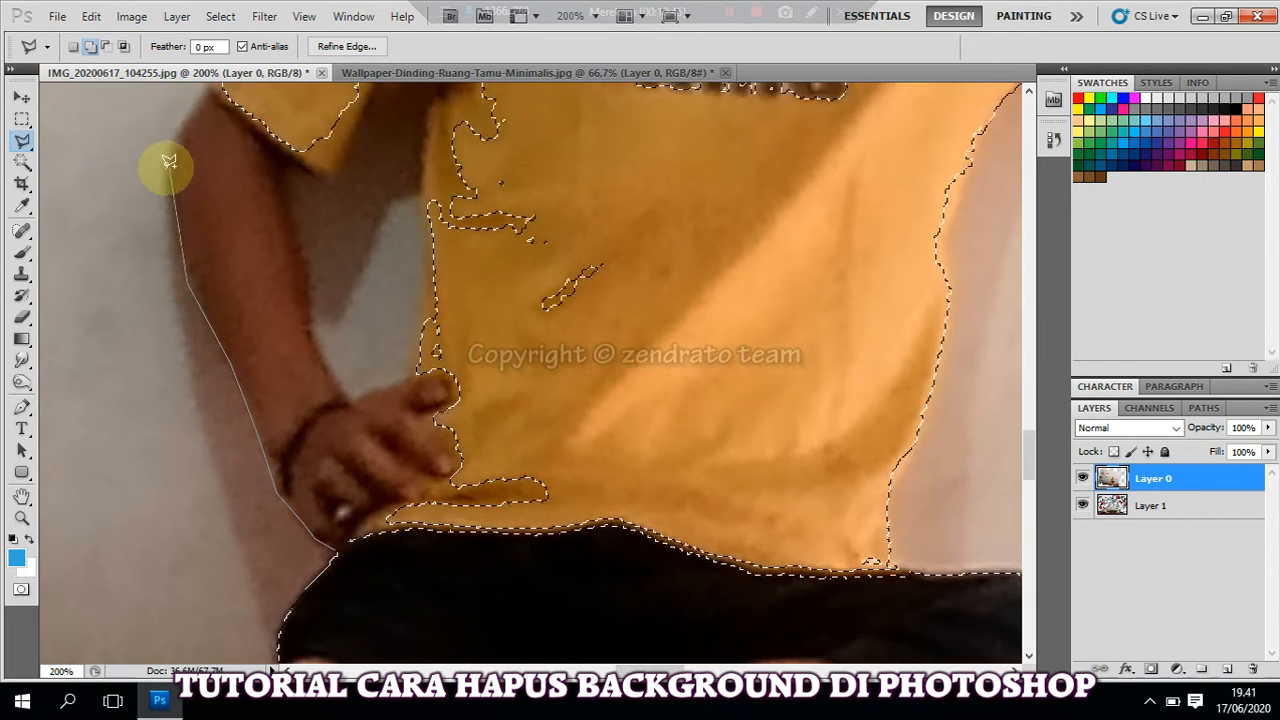
pyautogui.click(170, 178)
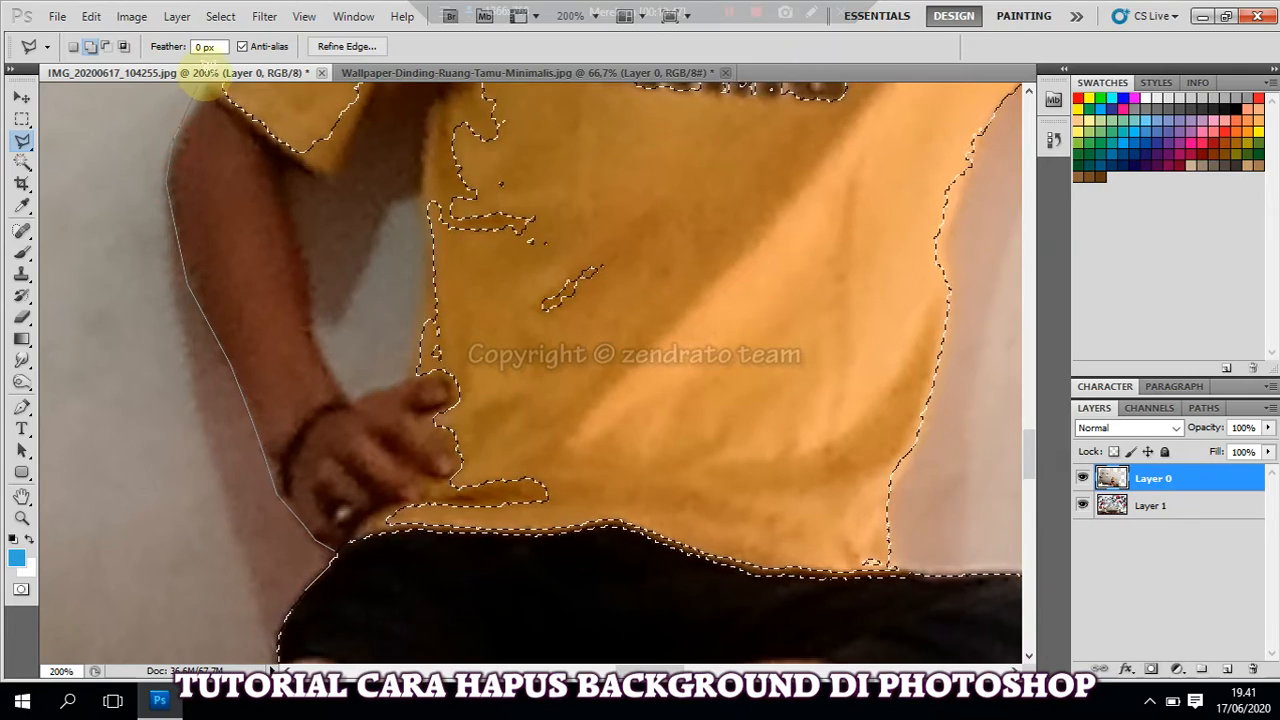
pyautogui.scroll(3, 207, 80)
pyautogui.click(212, 188)
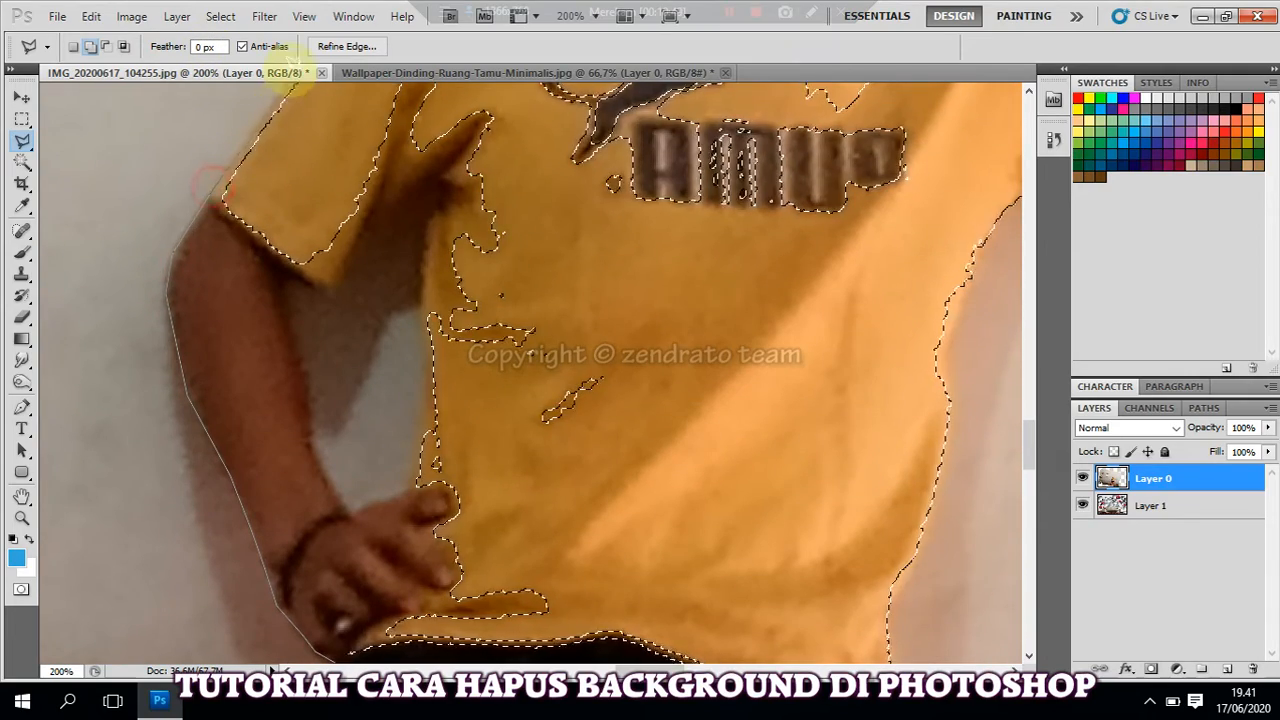
pyautogui.scroll(3, 285, 72)
pyautogui.click(271, 213)
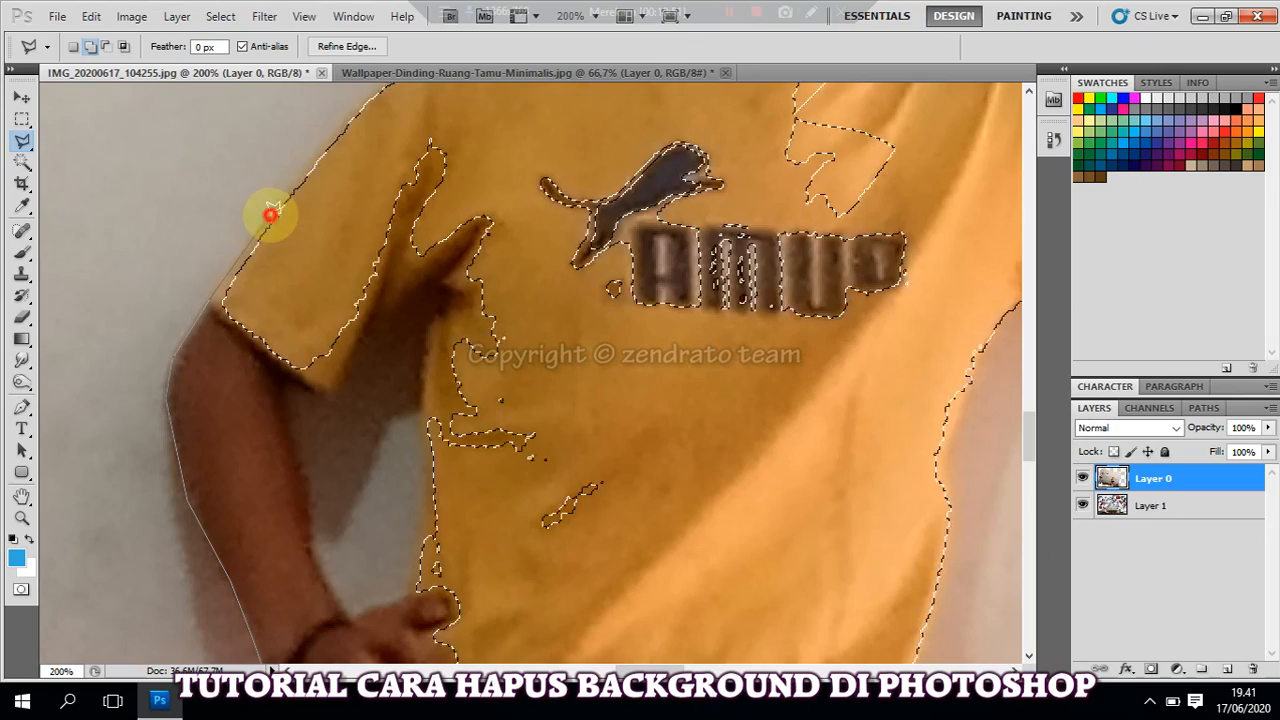
# Trace the outline over the top of the sleeve and along the shoulder to the side of the shirt's collar.
pyautogui.scroll(2, 385, 95)
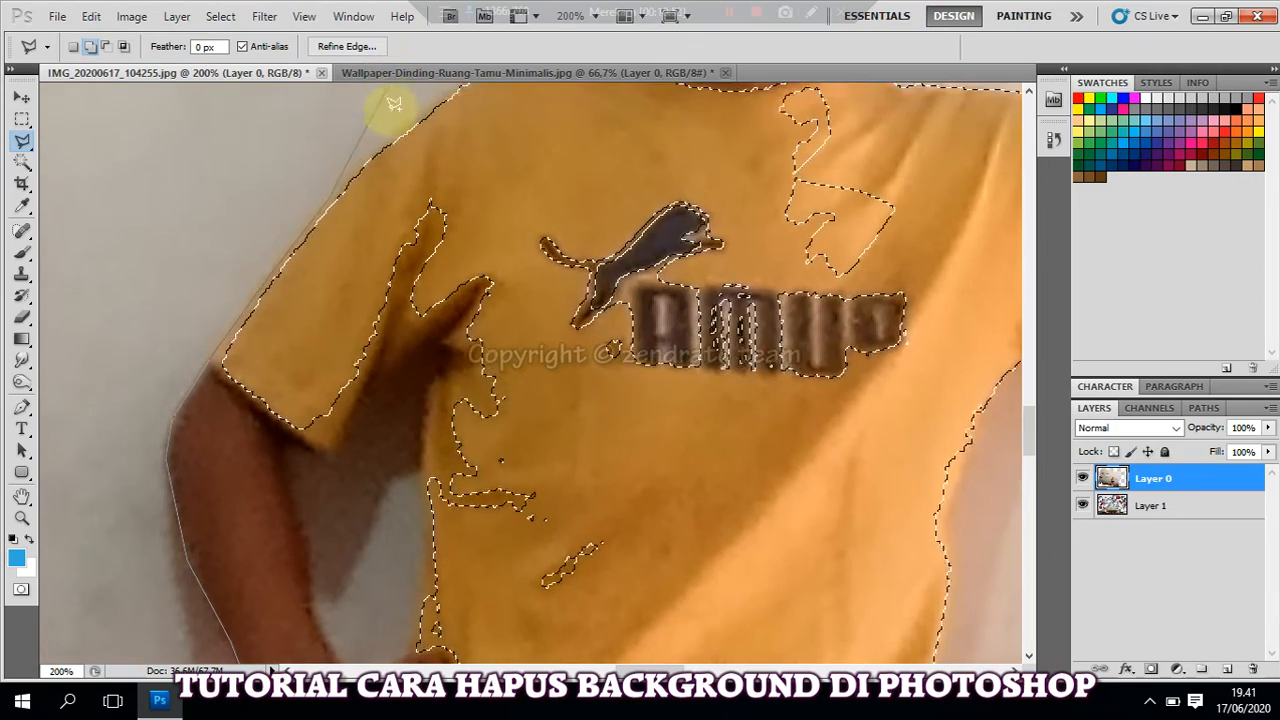
pyautogui.scroll(2, 430, 84)
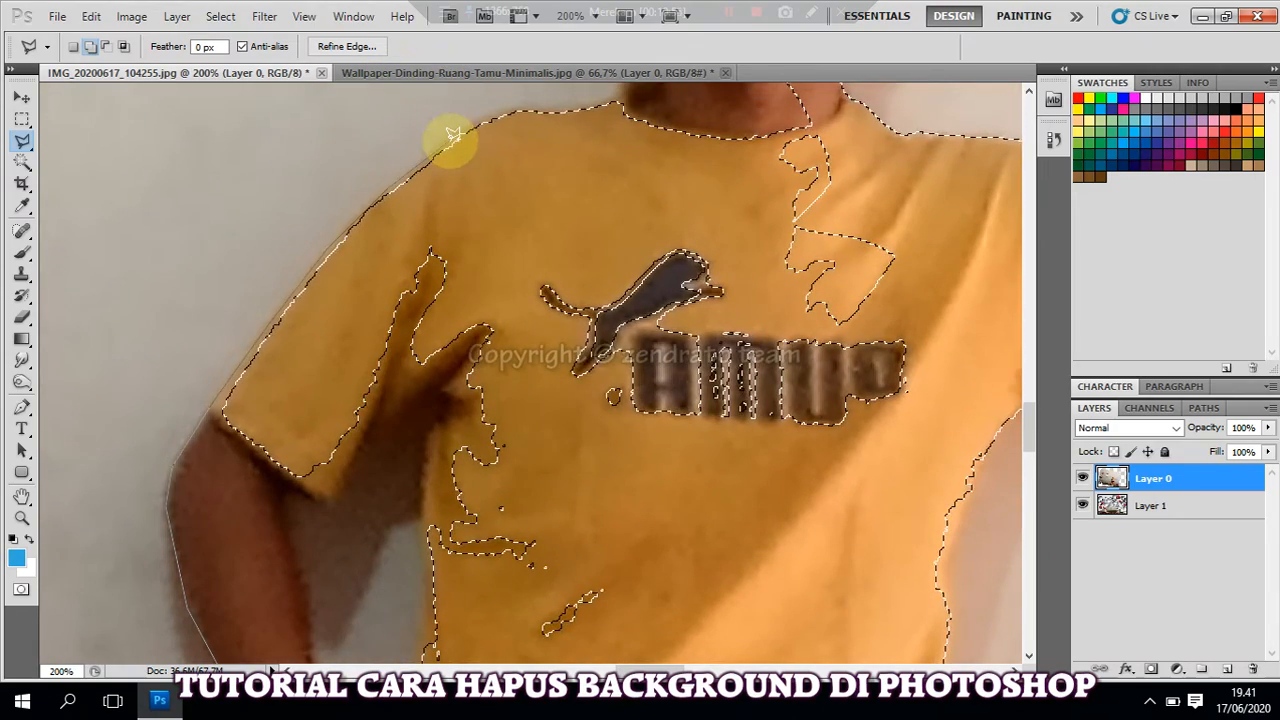
pyautogui.click(471, 120)
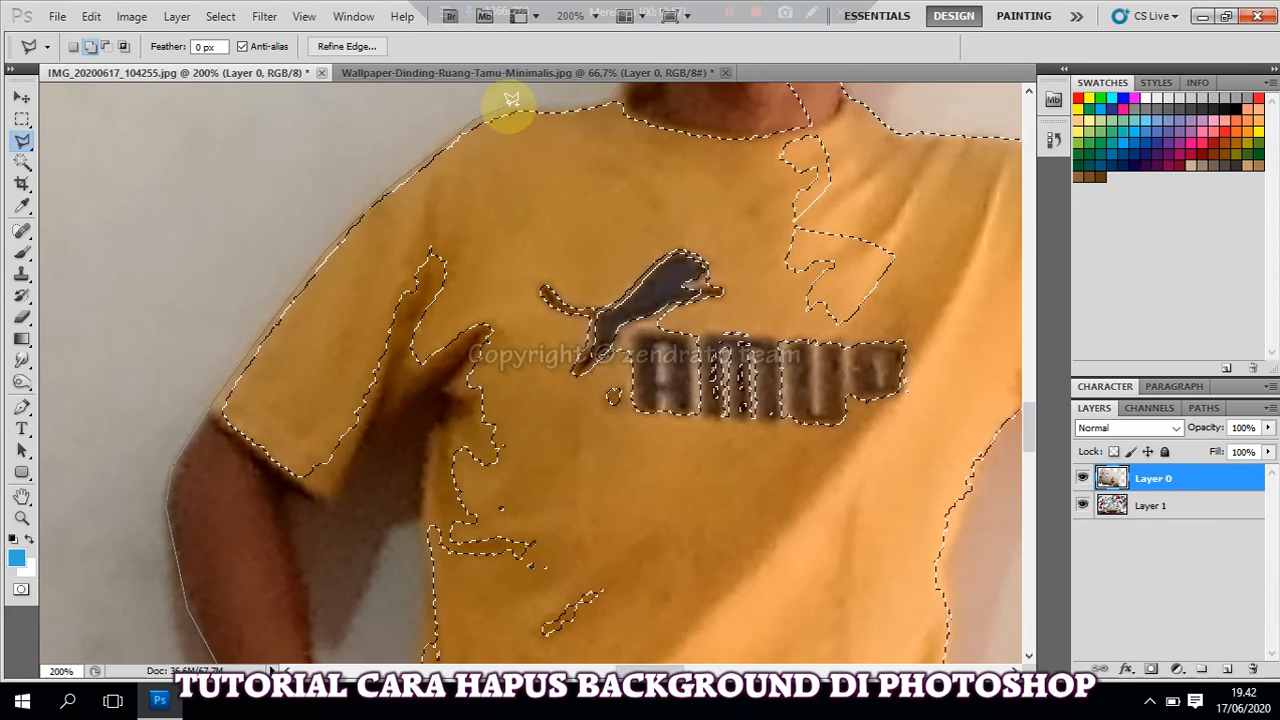
pyautogui.click(518, 106)
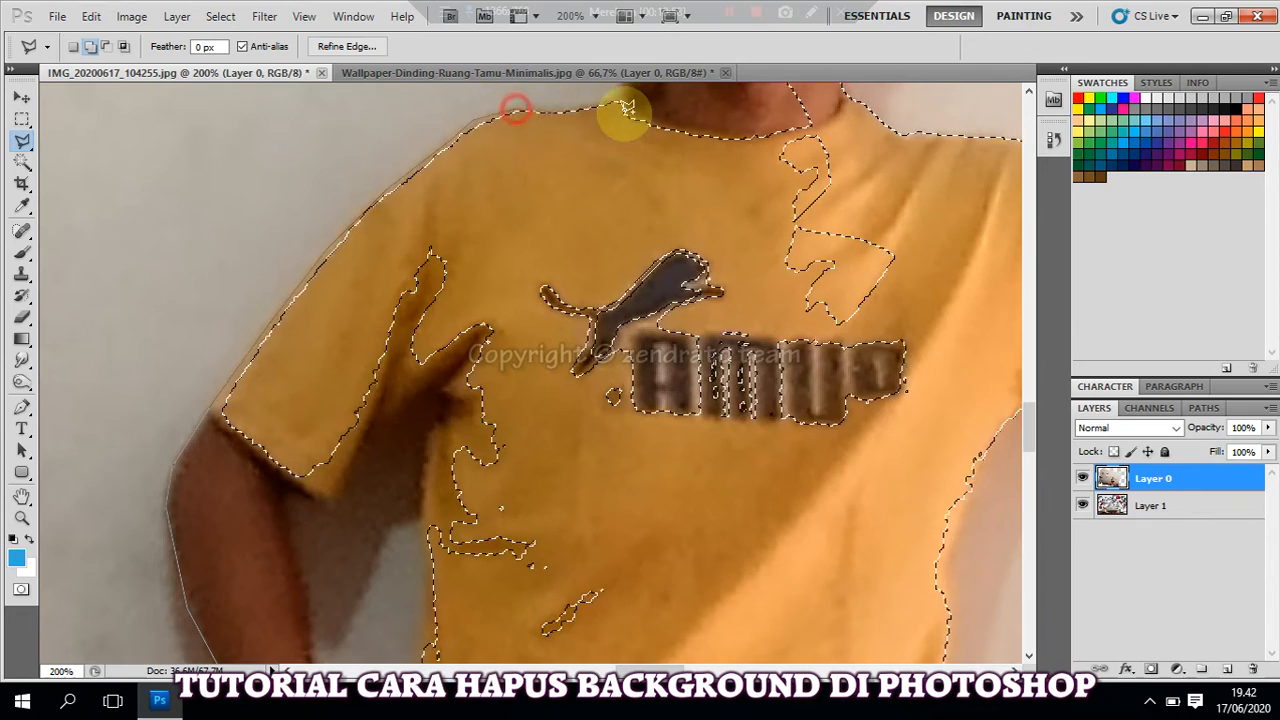
pyautogui.click(571, 107)
pyautogui.click(622, 98)
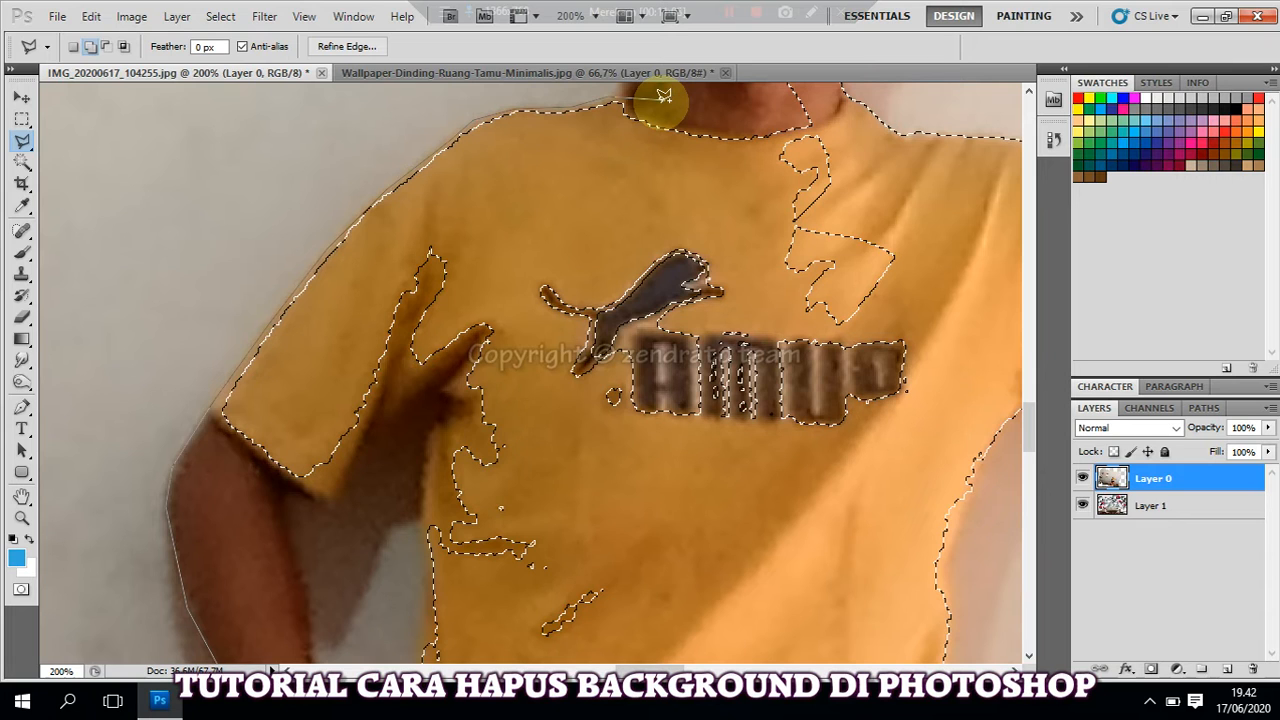
# Carry the outline across the neckline, down the chest and along the waist, closing it at the hand to add arm and shirt.
pyautogui.click(812, 124)
pyautogui.click(876, 143)
pyautogui.click(929, 328)
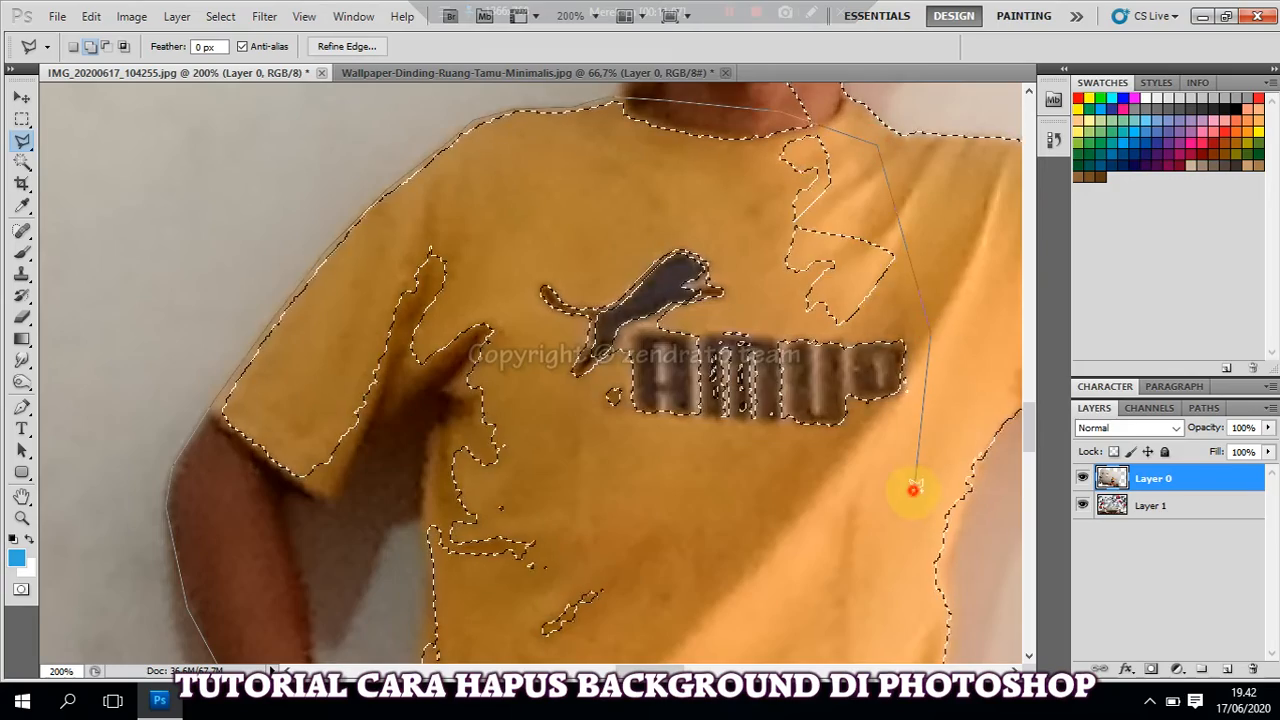
pyautogui.click(913, 489)
pyautogui.click(677, 583)
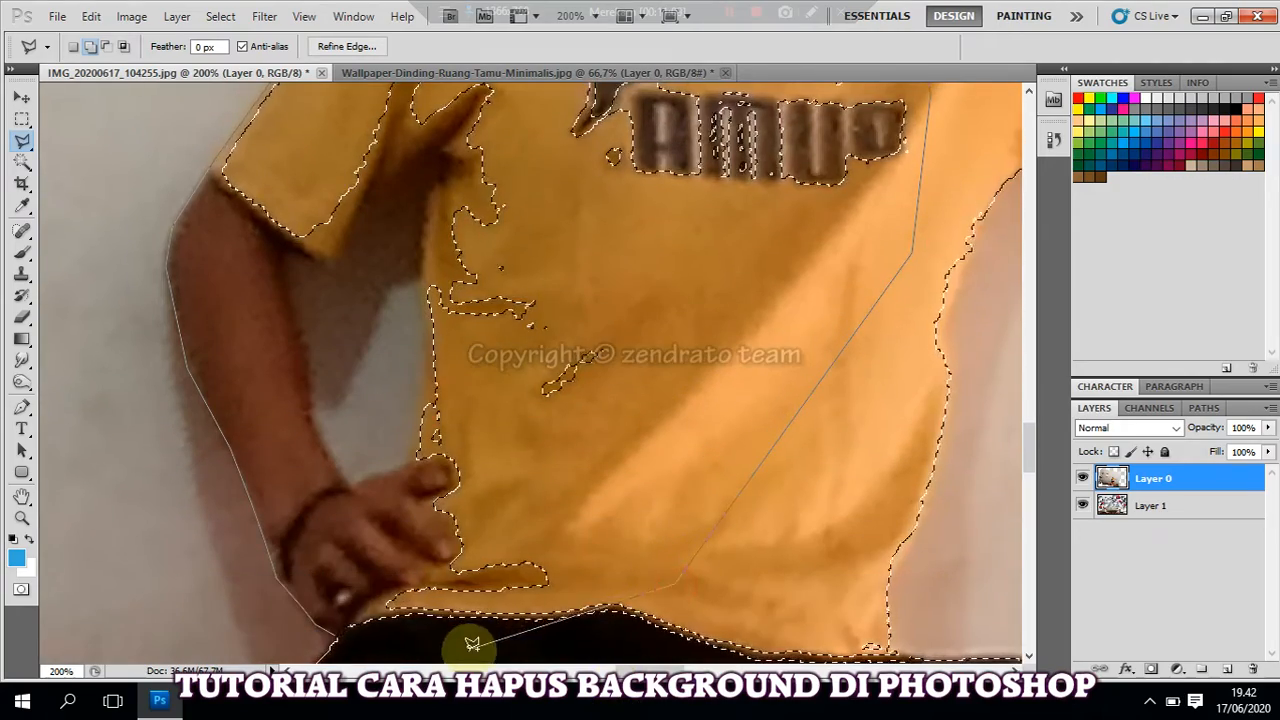
pyautogui.click(338, 634)
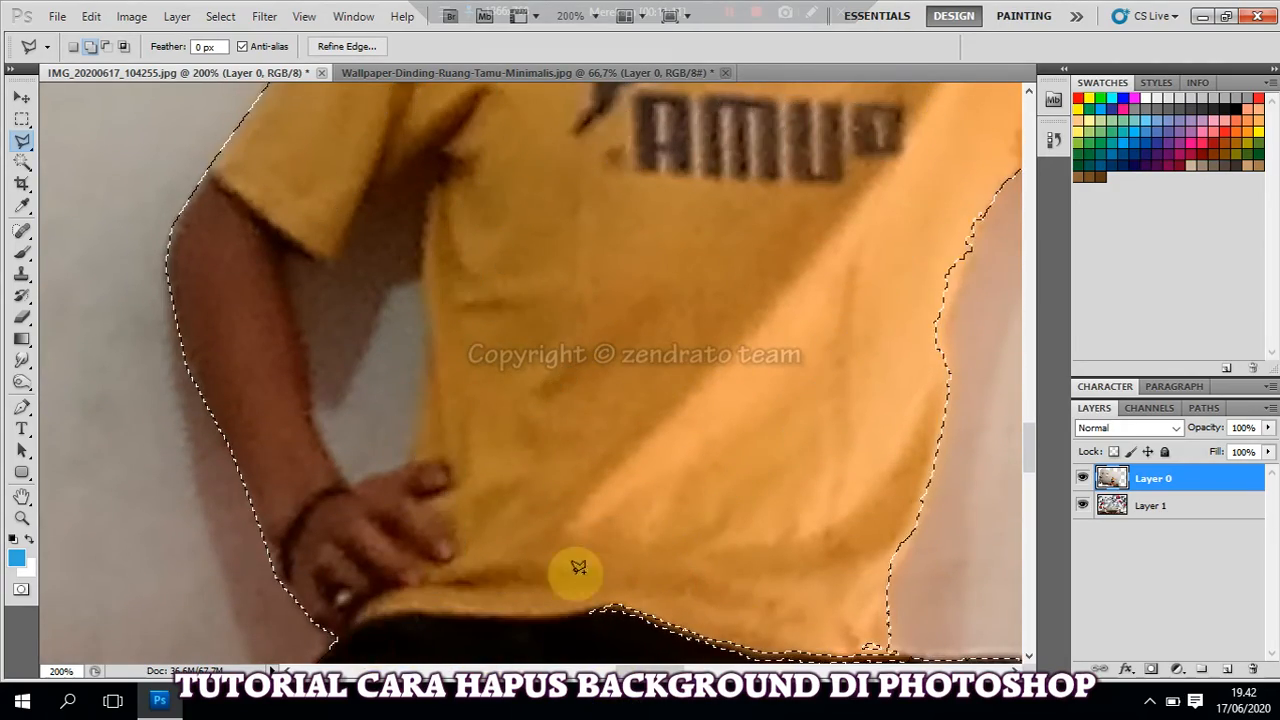
# Add the area across the shirt's lower hem and the black shorts to the selection with a closed lasso outline.
pyautogui.scroll(-3, 820, 549)
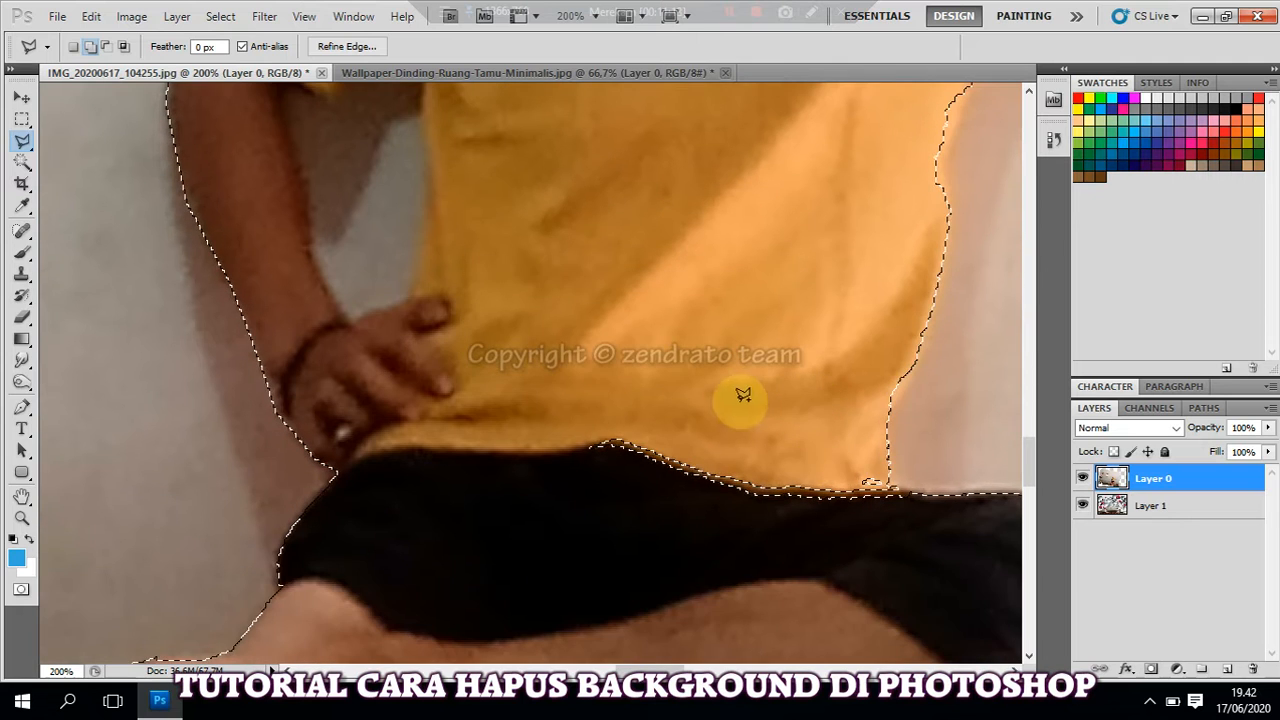
pyautogui.click(551, 398)
pyautogui.click(579, 517)
pyautogui.click(909, 578)
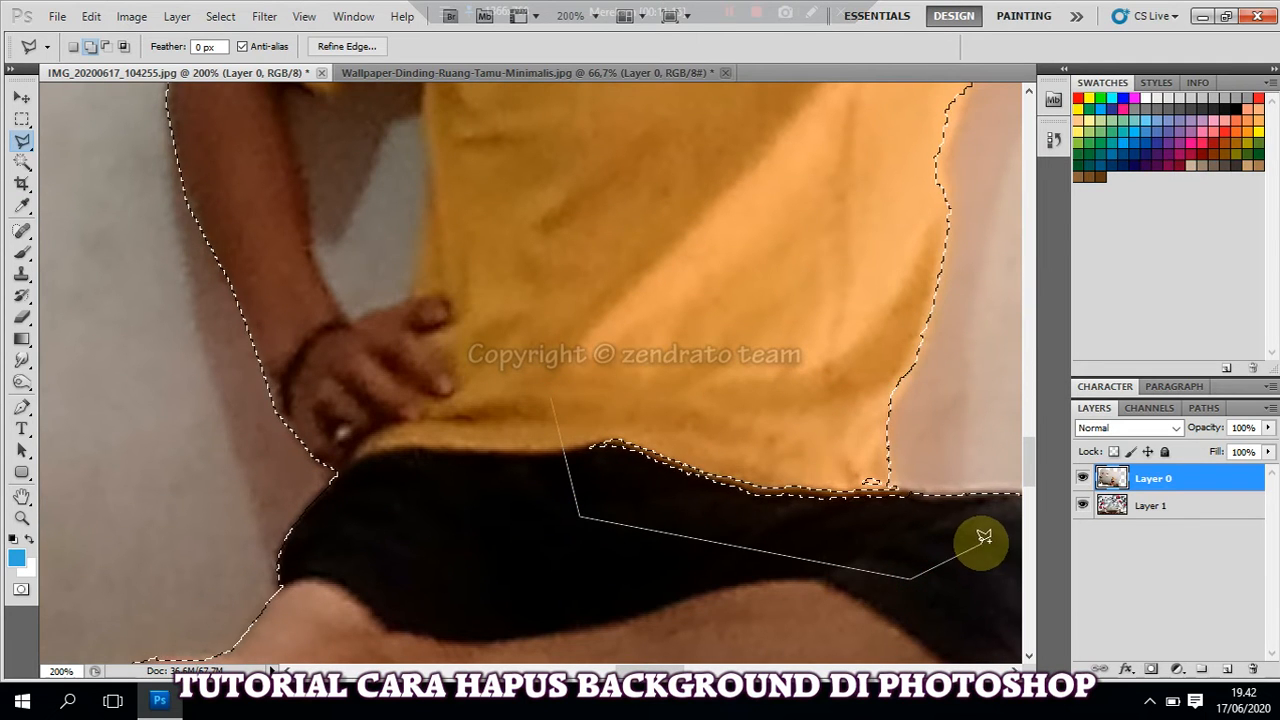
pyautogui.click(979, 543)
pyautogui.click(895, 489)
pyautogui.click(776, 384)
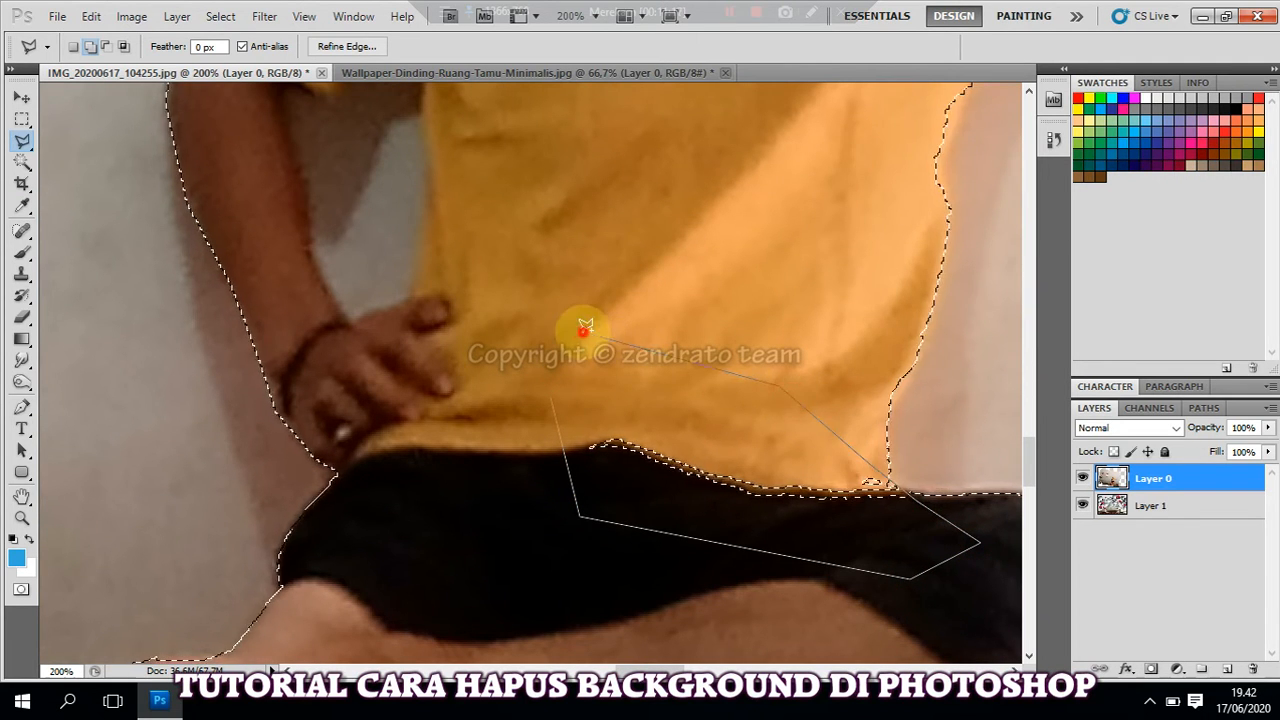
pyautogui.click(585, 326)
# Start an add-mode lasso outline at the top of the hair and trace it down past the temple and ear to the jaw.
pyautogui.scroll(7, 543, 349)
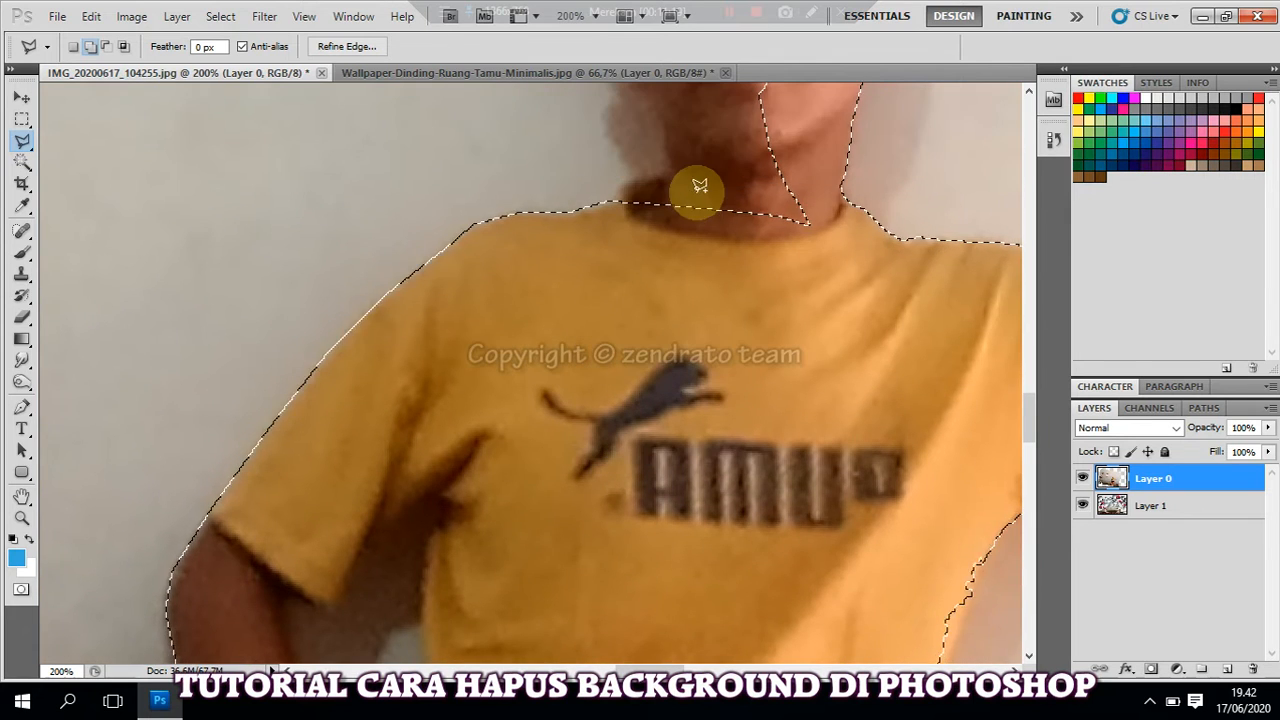
pyautogui.scroll(6, 700, 186)
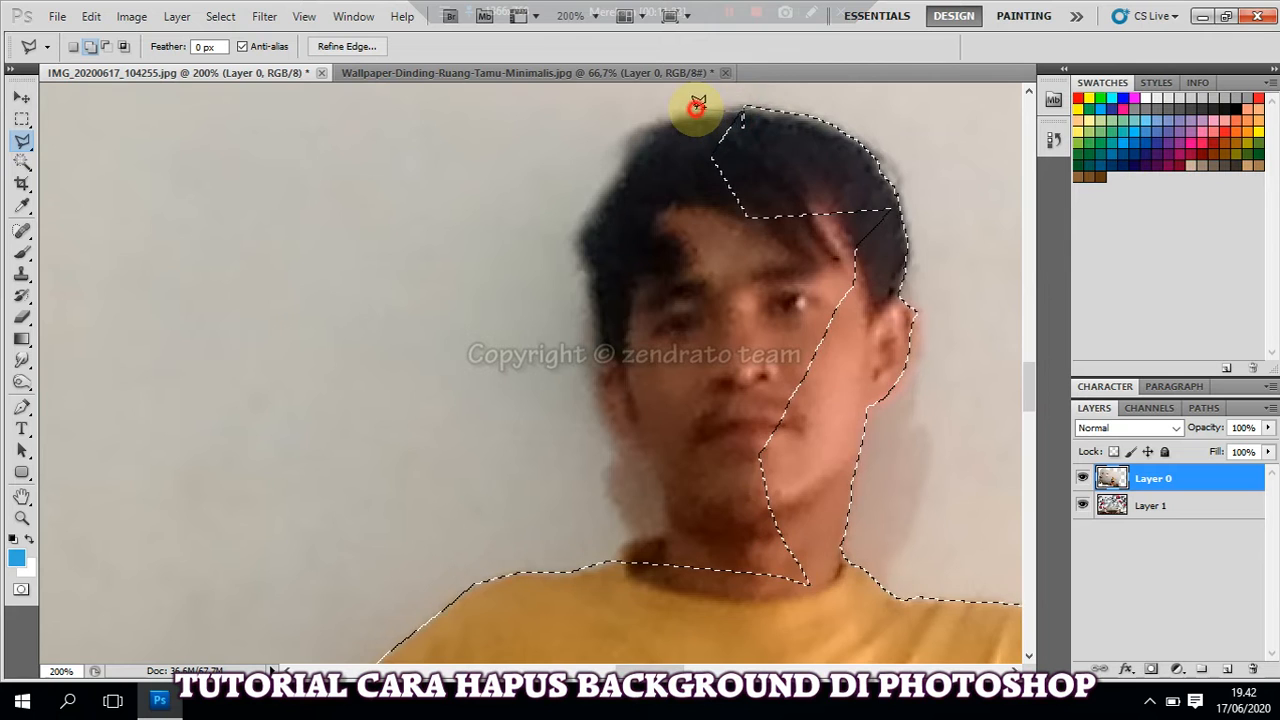
pyautogui.click(656, 118)
pyautogui.click(601, 188)
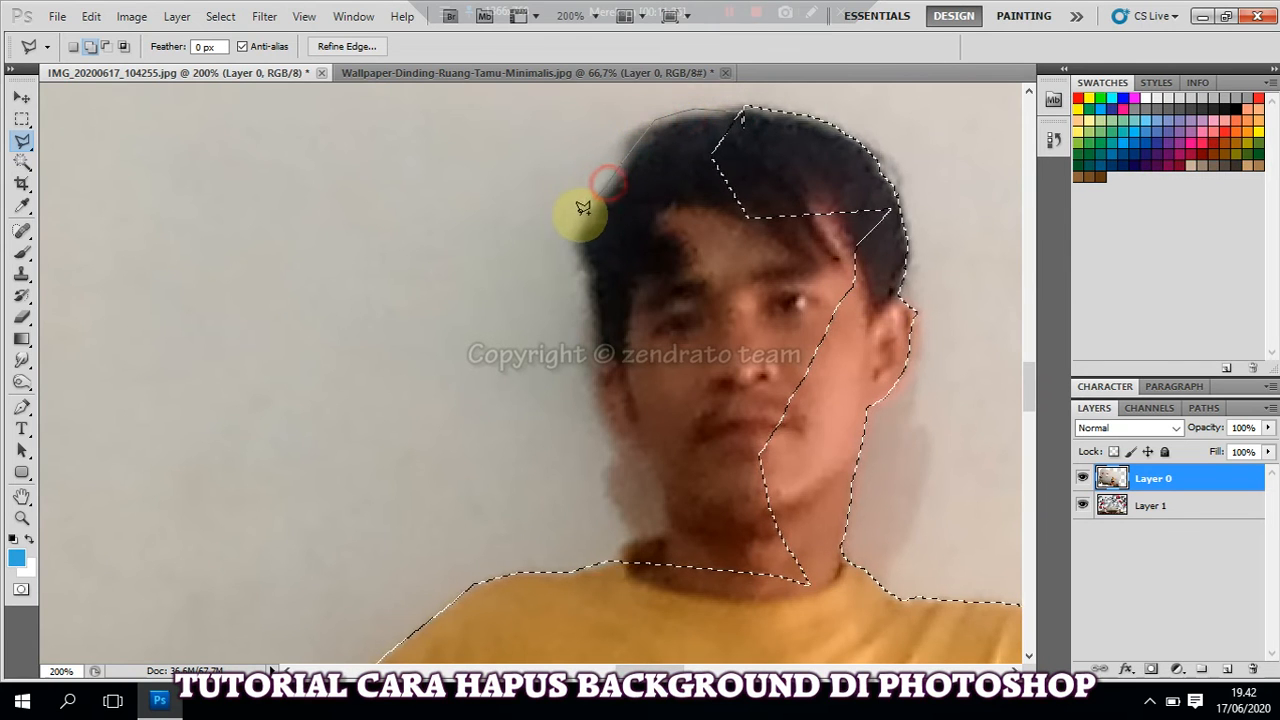
pyautogui.click(585, 240)
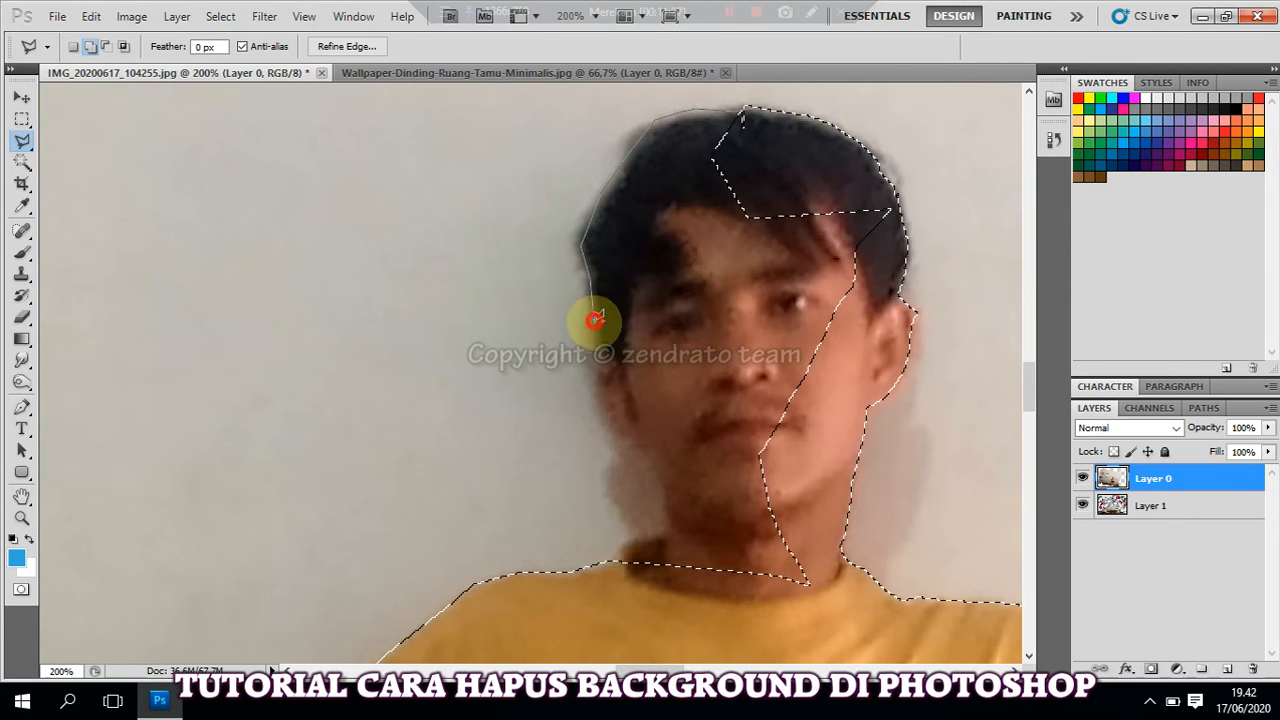
pyautogui.click(597, 360)
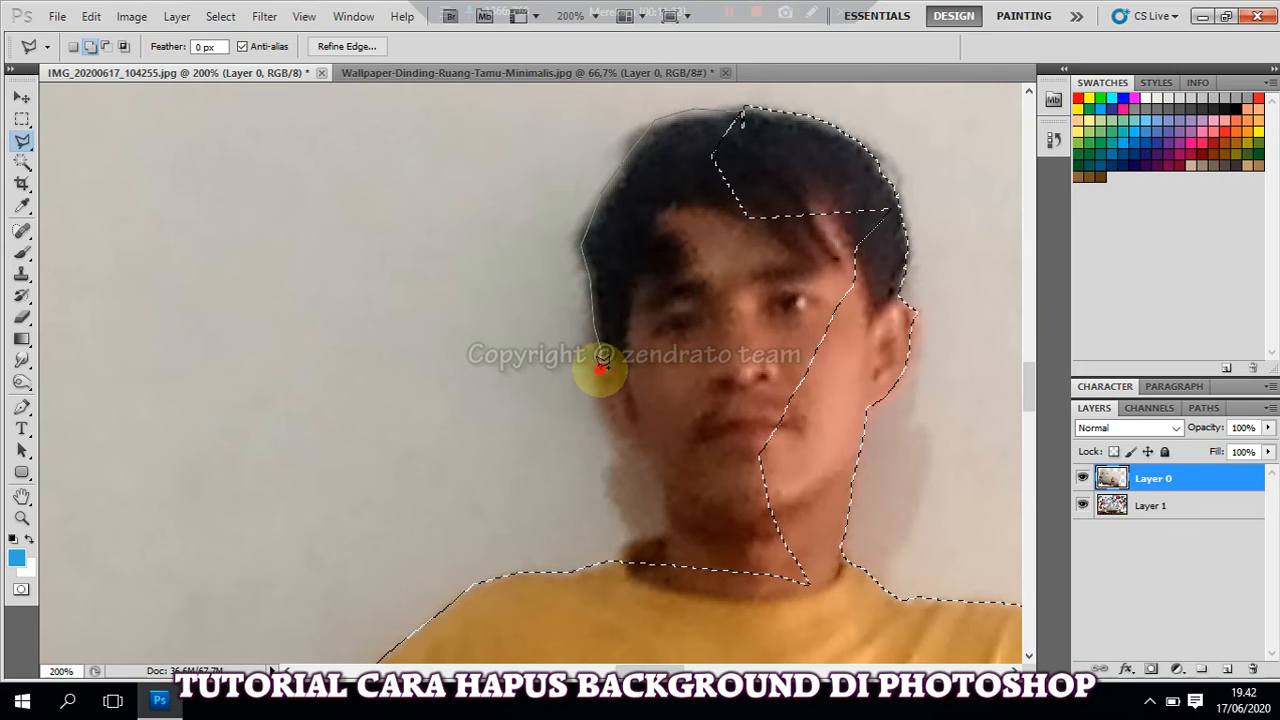
pyautogui.click(622, 445)
pyautogui.click(664, 482)
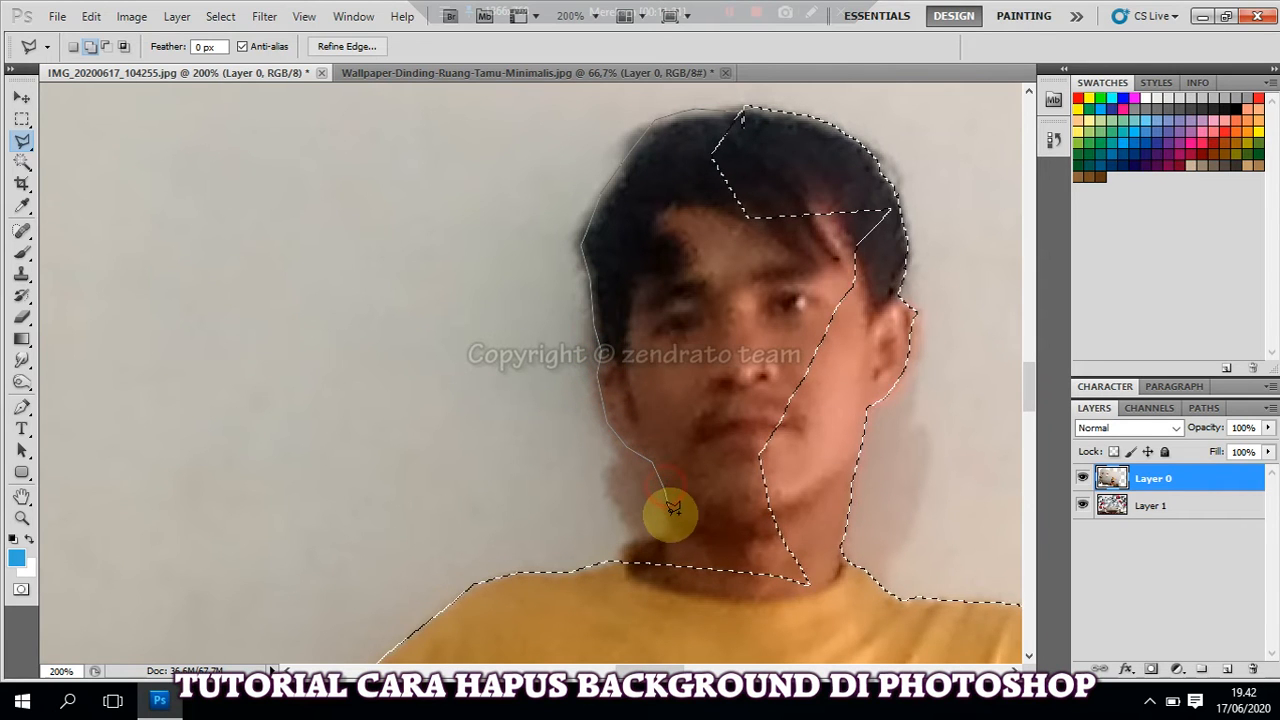
# Carry the outline down the neck, across the upper chest and back up the face, closing it at the hair to add the head.
pyautogui.click(612, 553)
pyautogui.click(593, 645)
pyautogui.click(800, 648)
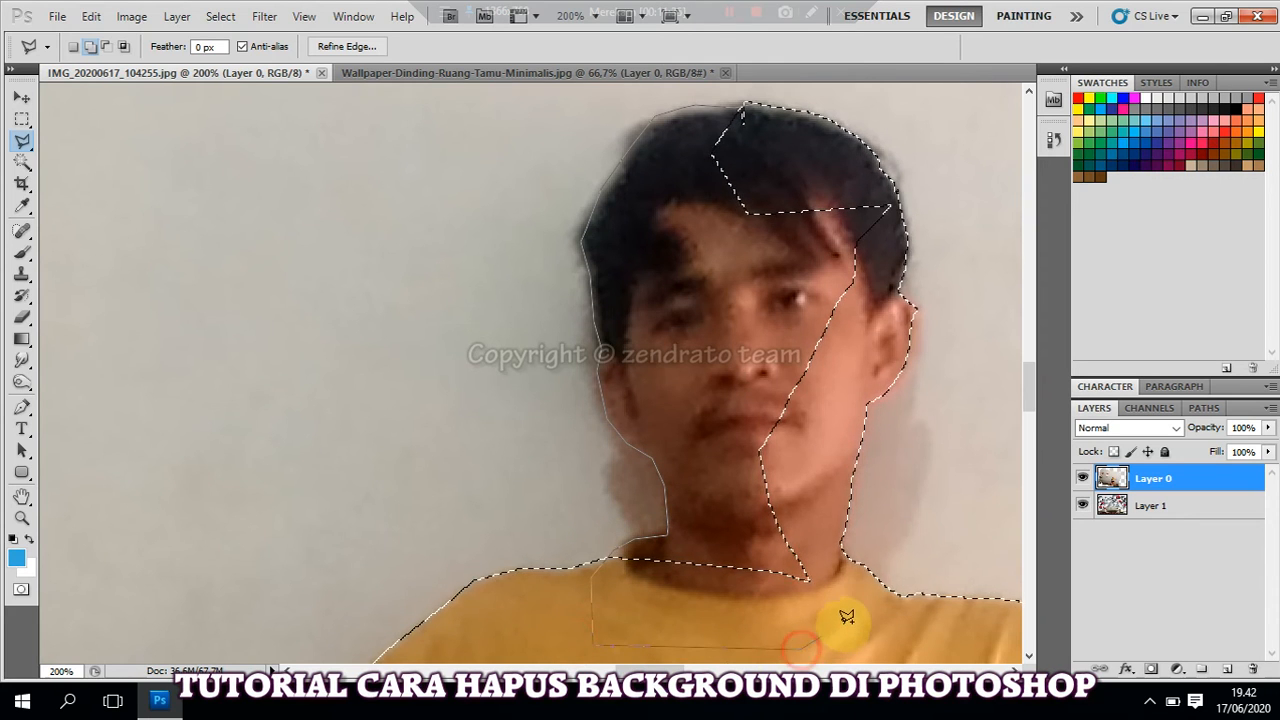
pyautogui.click(843, 613)
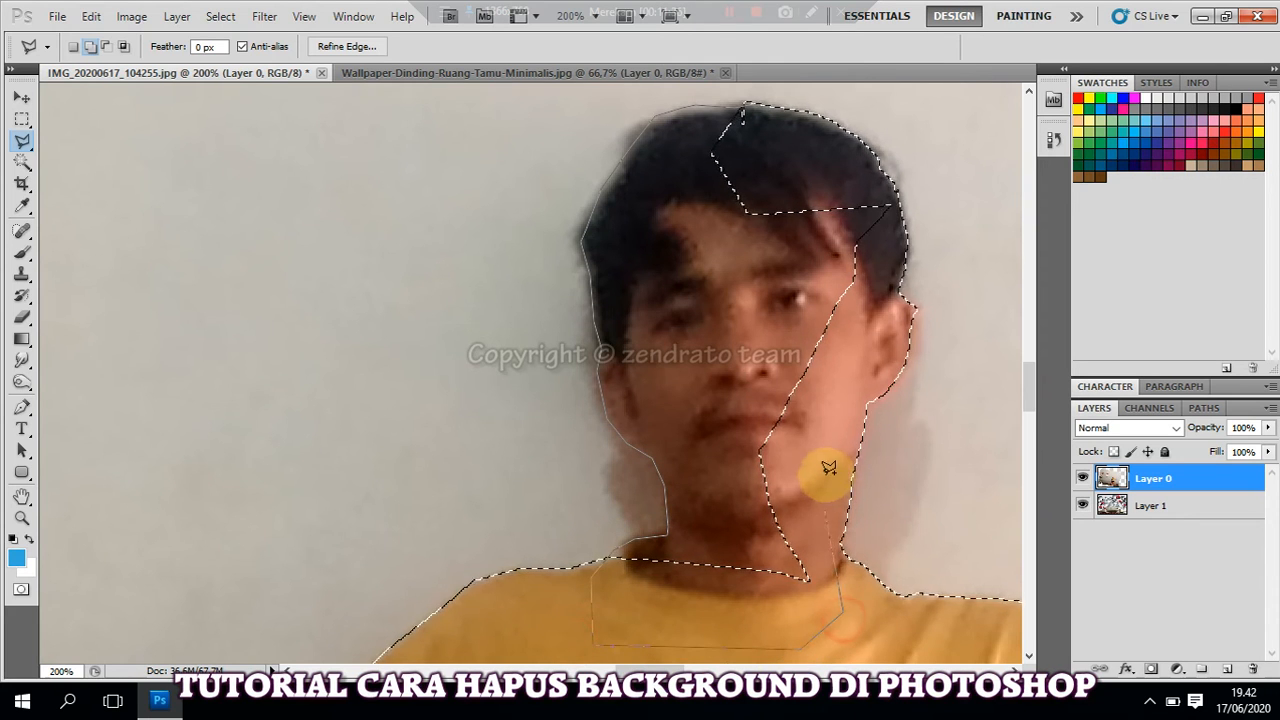
pyautogui.click(751, 101)
# Subtract the wall gap between the bent arm and the shirt from the selection with the lasso, and restore add mode.
pyautogui.scroll(-5, 729, 323)
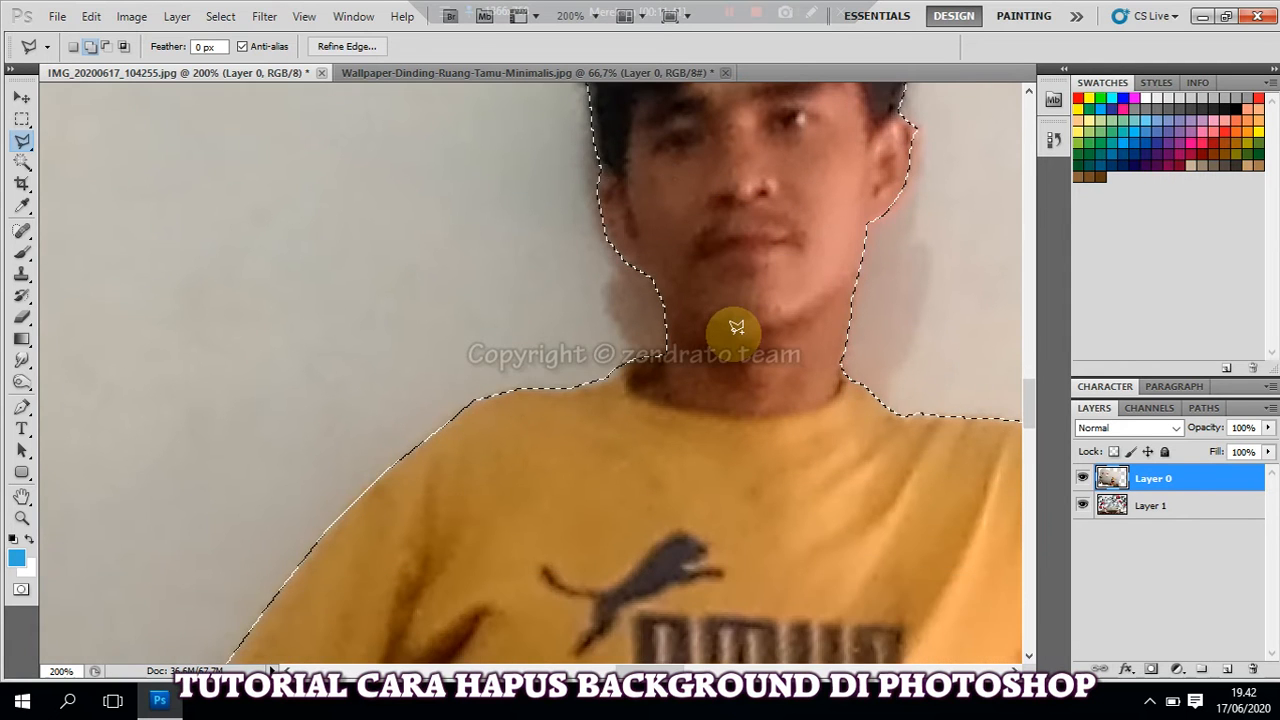
pyautogui.scroll(-2, 737, 346)
pyautogui.press('z')
pyautogui.keyDown('alt'); pyautogui.click(677, 277); pyautogui.keyUp('alt')
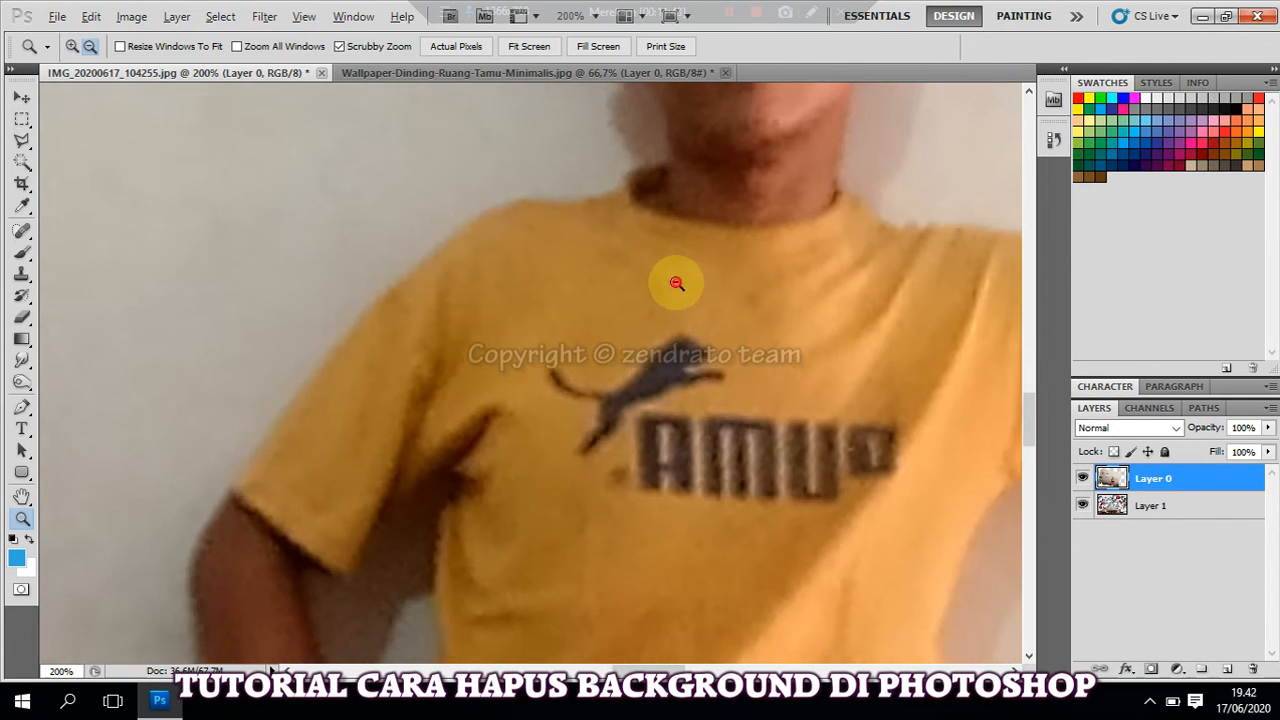
pyautogui.keyDown('alt'); pyautogui.click(698, 311); pyautogui.keyUp('alt')
pyautogui.keyDown('alt'); pyautogui.click(700, 314); pyautogui.keyUp('alt')
pyautogui.keyDown('alt'); pyautogui.click(771, 397); pyautogui.keyUp('alt')
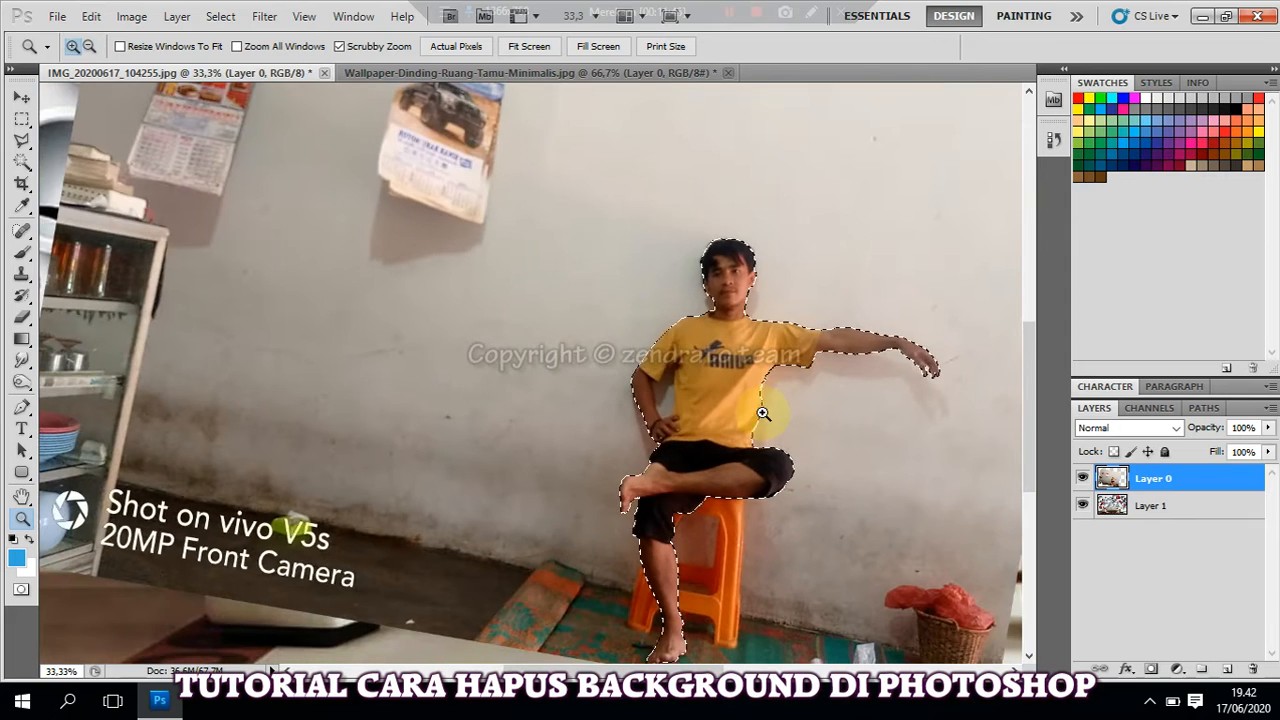
pyautogui.click(660, 395)
pyautogui.click(672, 402)
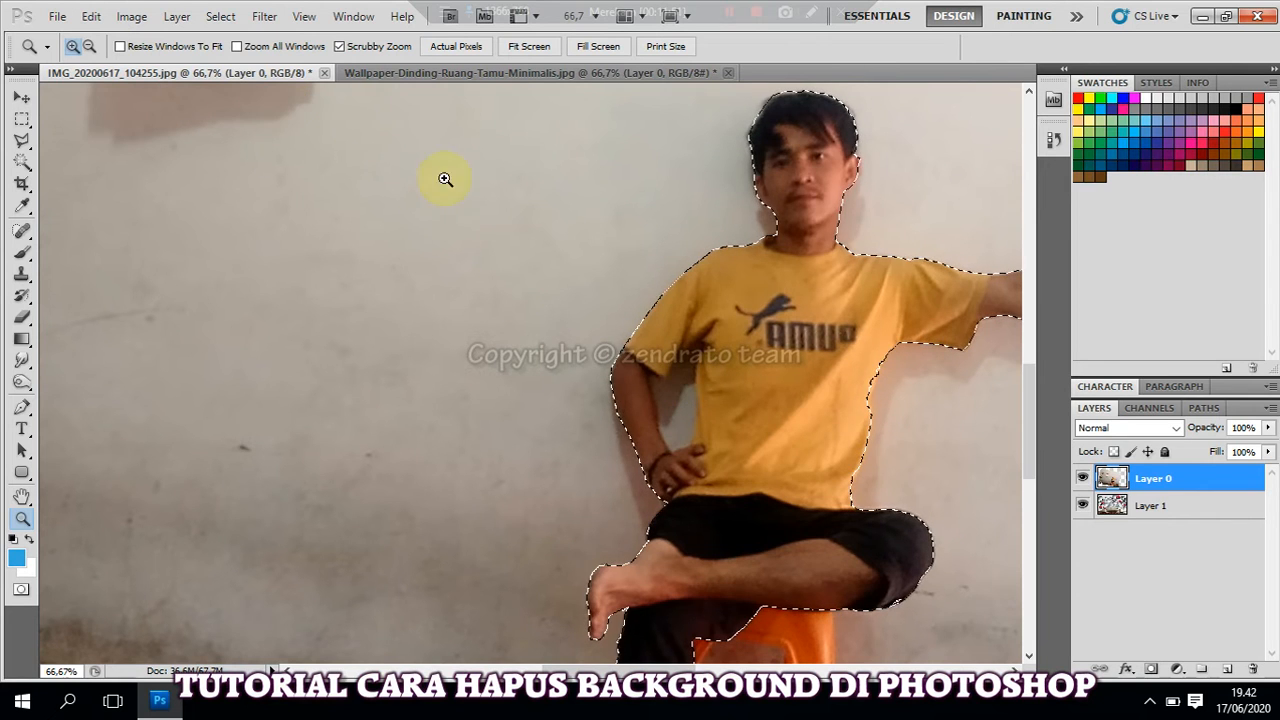
pyautogui.click(20, 142)
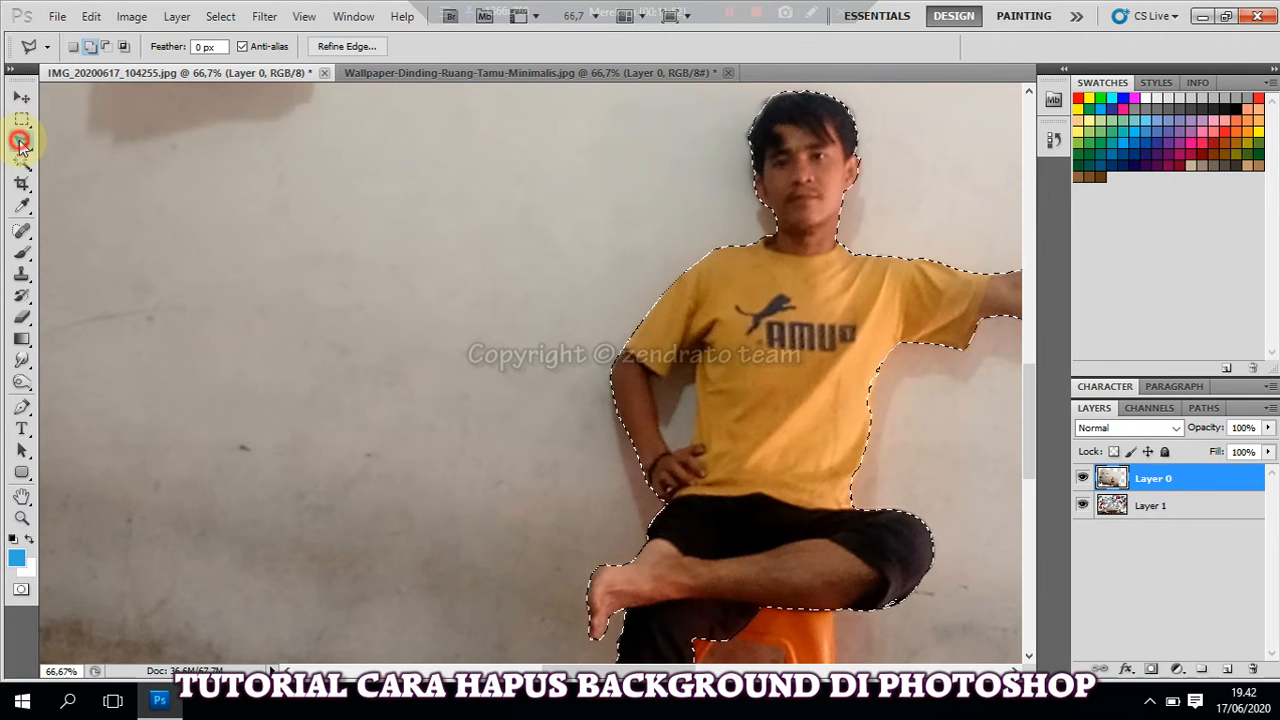
pyautogui.click(106, 47)
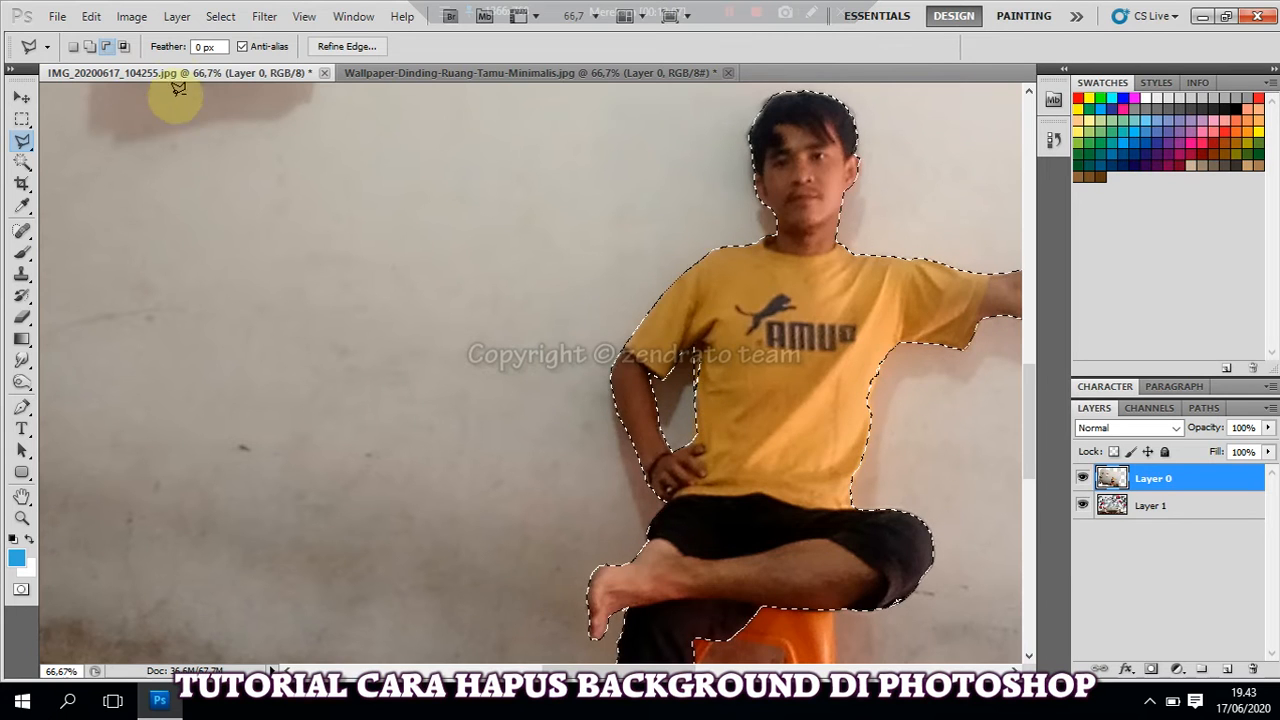
pyautogui.click(91, 46)
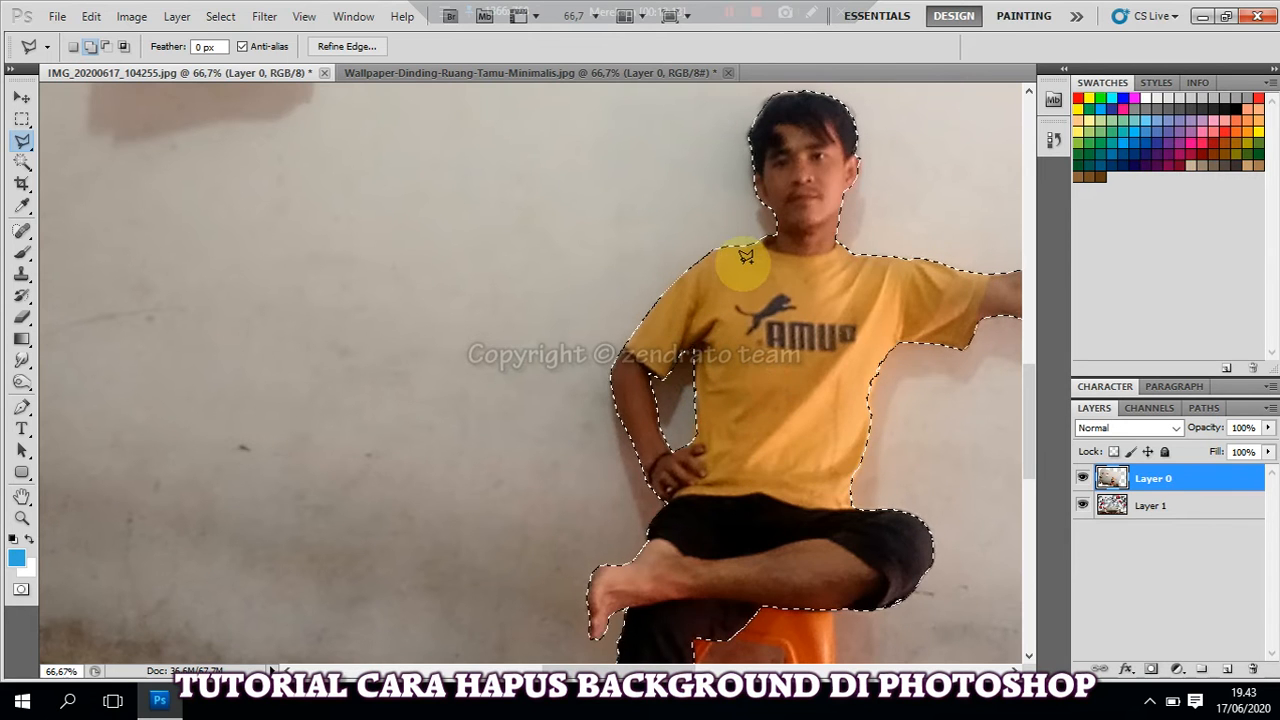
pyautogui.press('z')
pyautogui.keyDown('alt'); pyautogui.click(740, 305); pyautogui.keyUp('alt')
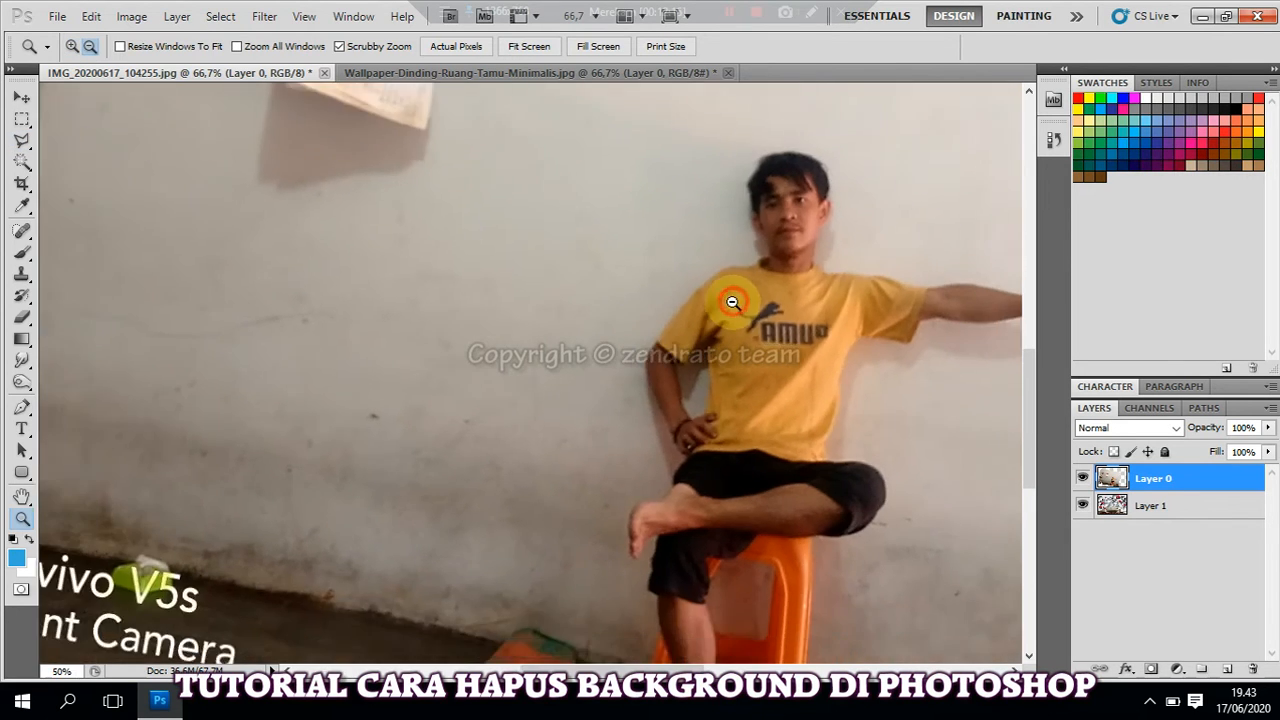
pyautogui.keyDown('alt'); pyautogui.click(740, 305); pyautogui.keyUp('alt')
pyautogui.keyDown('alt'); pyautogui.click(848, 403); pyautogui.keyUp('alt')
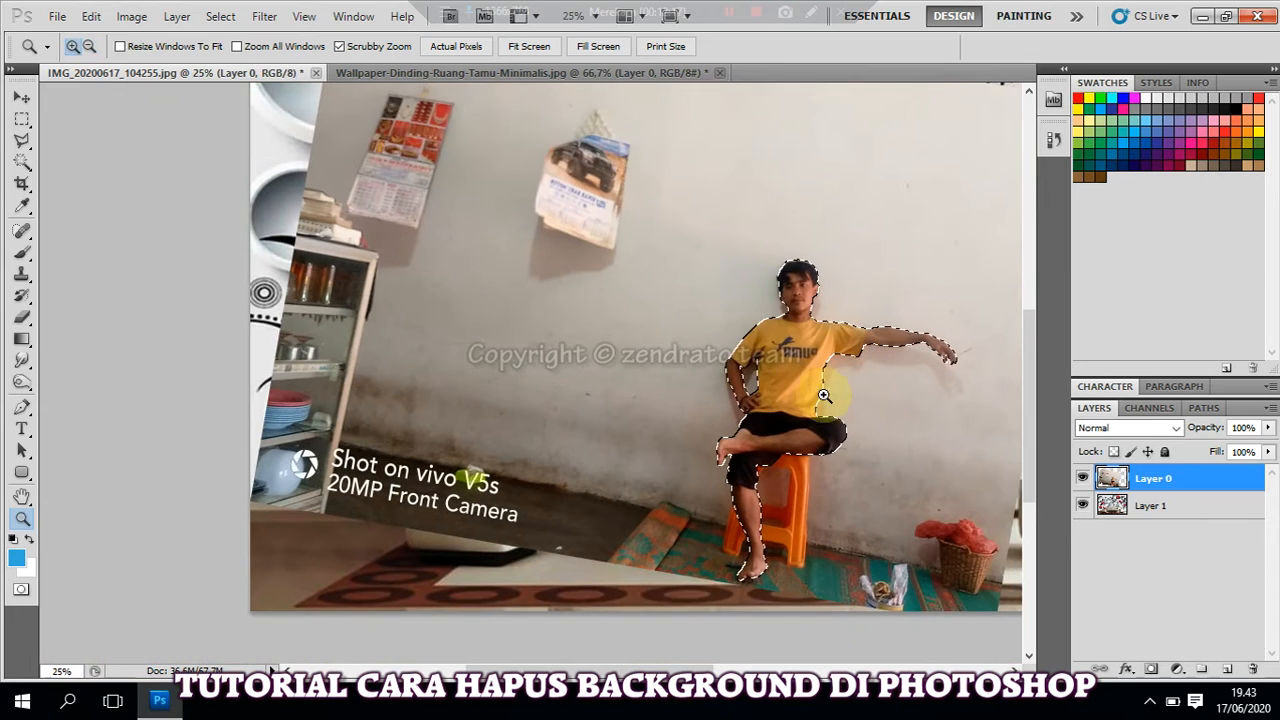
pyautogui.scroll(1, 787, 384)
pyautogui.scroll(-1, 787, 384)
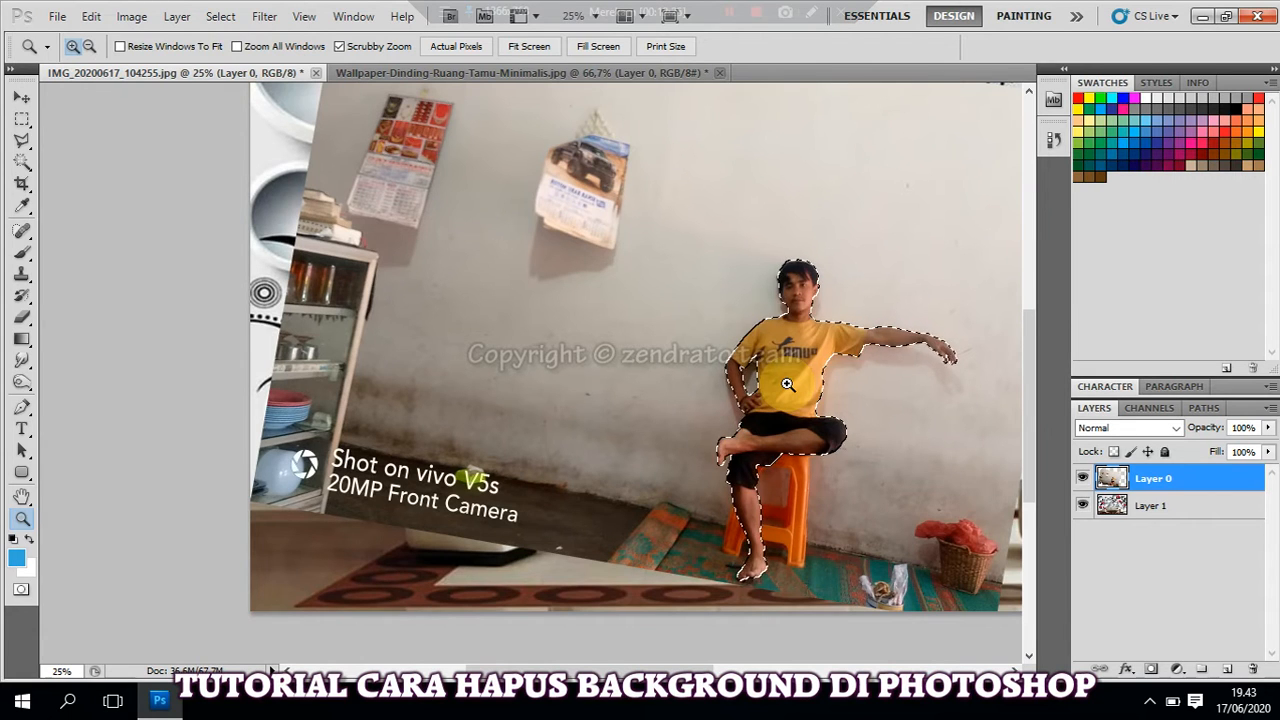
pyautogui.press('i')
pyautogui.hotkey('shift', 'F5')
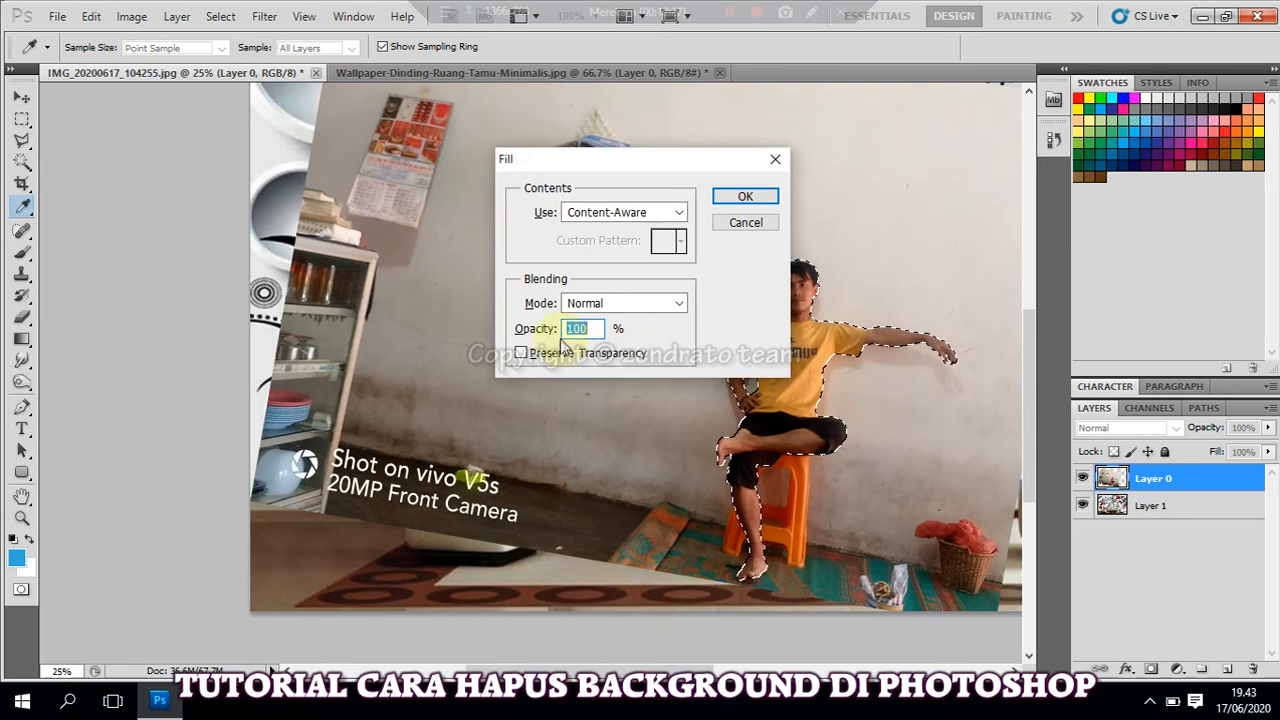
pyautogui.press('Escape')
pyautogui.press('z')
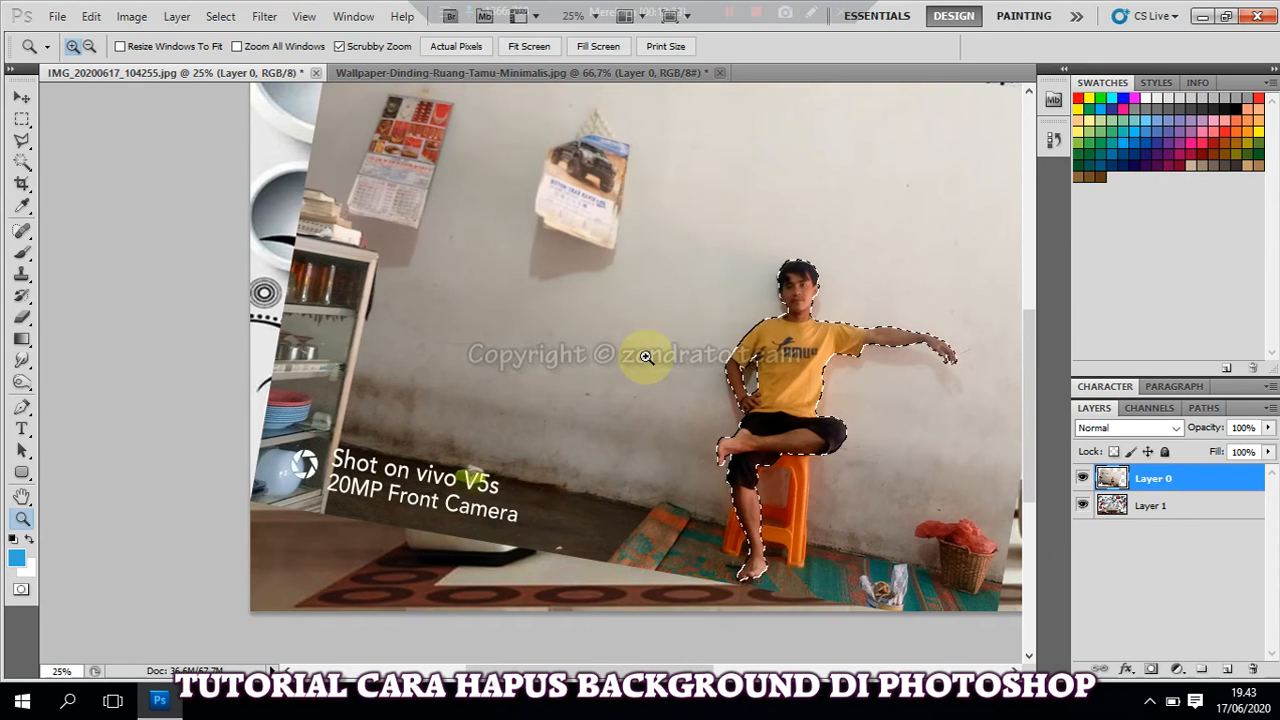
# Feather the selection around the man with a radius of 4 pixels.
pyautogui.hotkey('shift', 'F6')
pyautogui.moveTo(632, 251); pyautogui.dragTo(607, 259)
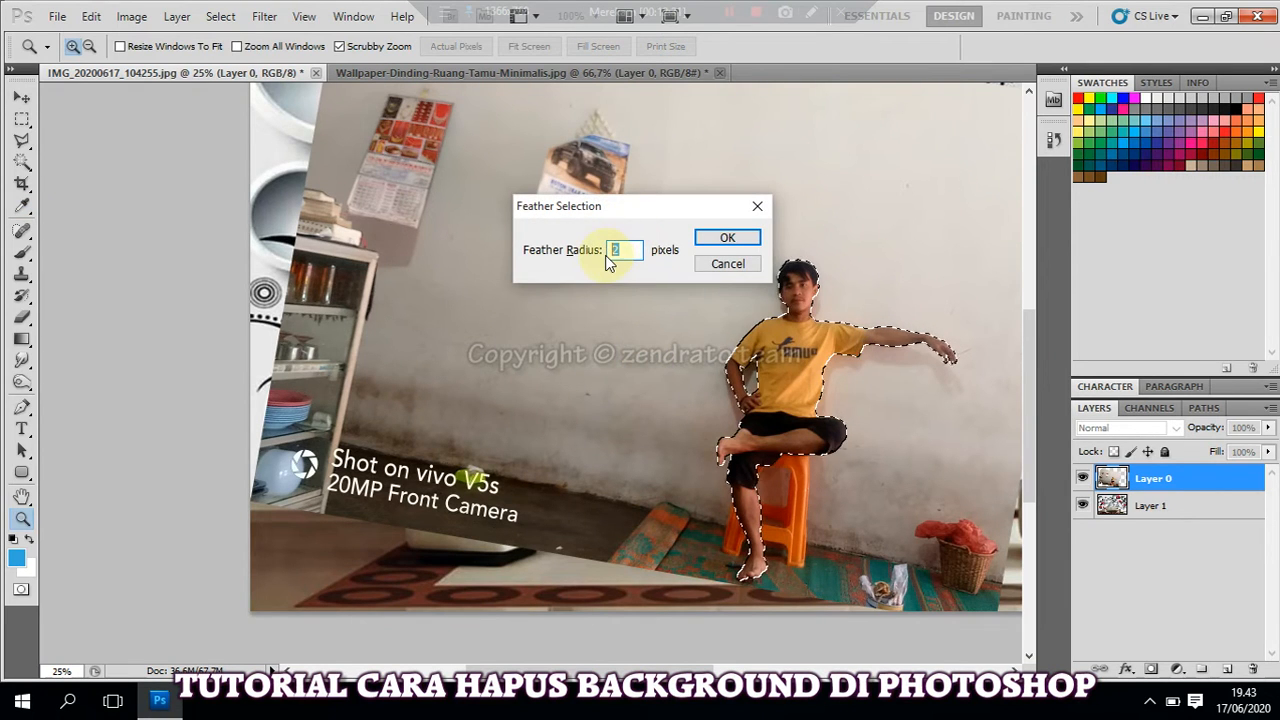
pyautogui.write('4')
pyautogui.click(735, 243)
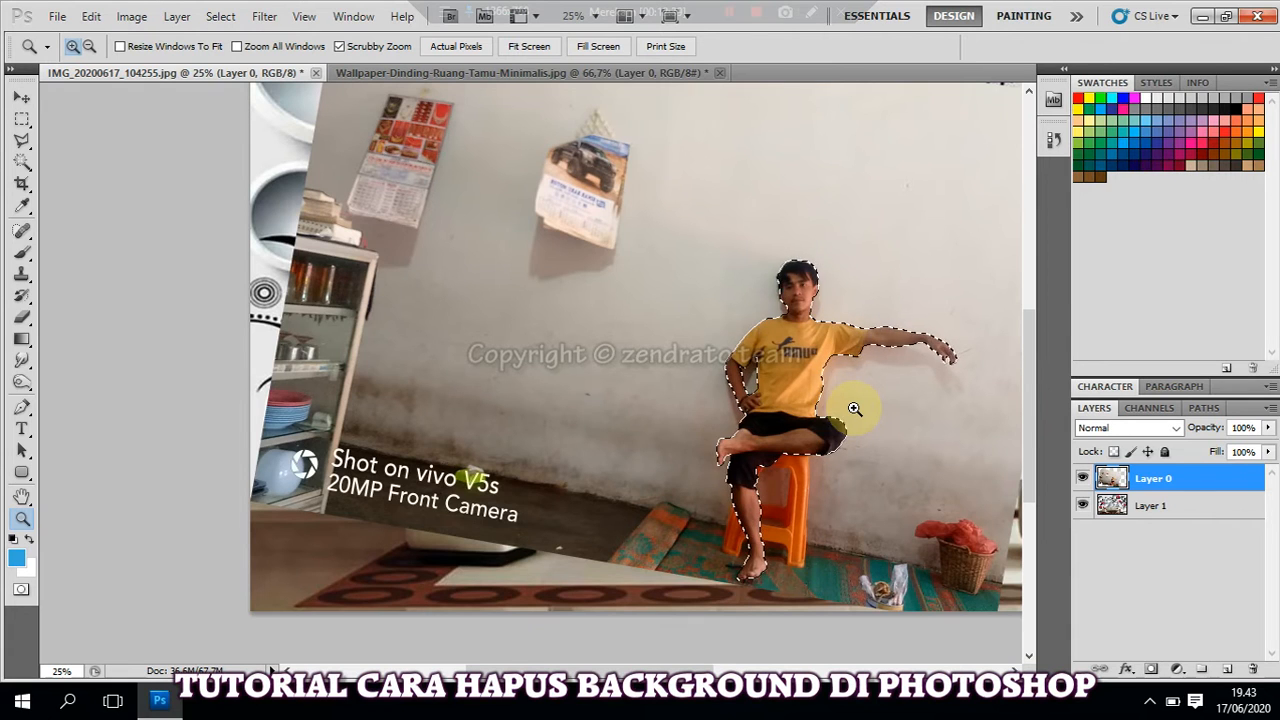
# Invert the selection, delete the photo background around the man on Layer 0, and deselect.
pyautogui.keyDown('alt'); pyautogui.click(801, 343); pyautogui.keyUp('alt')
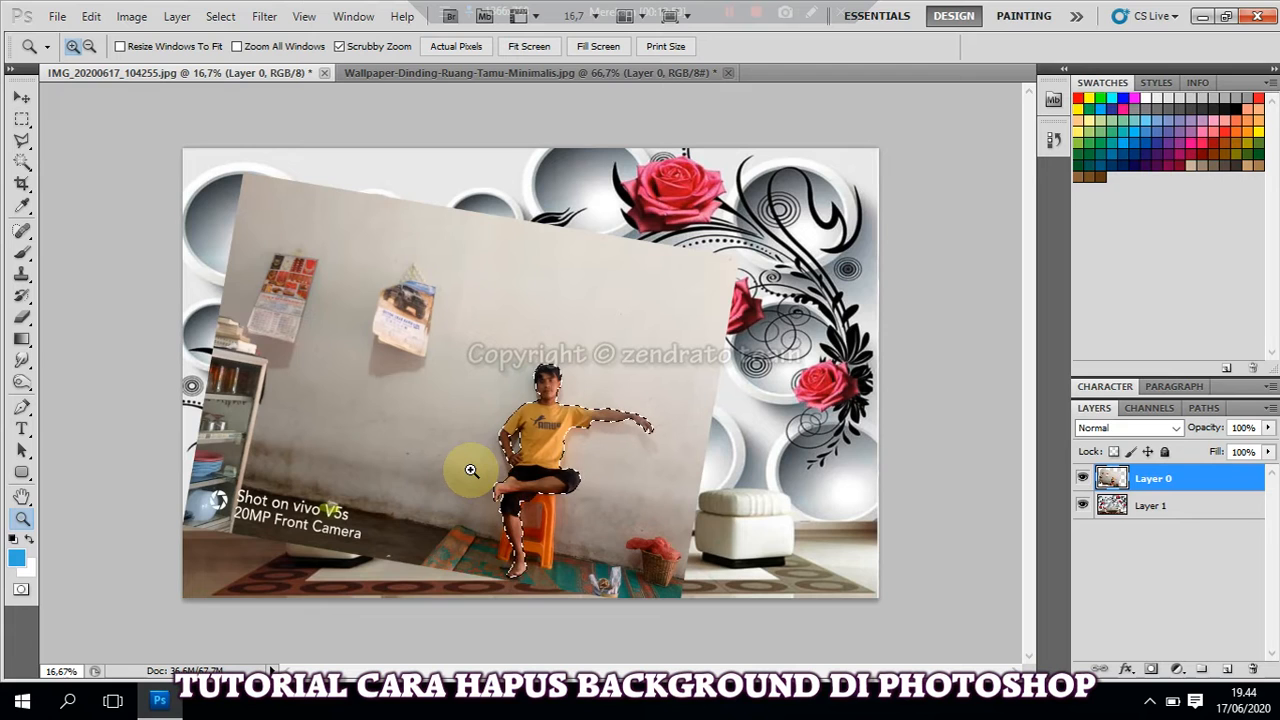
pyautogui.hotkey('ctrl', 'shift', 'i')
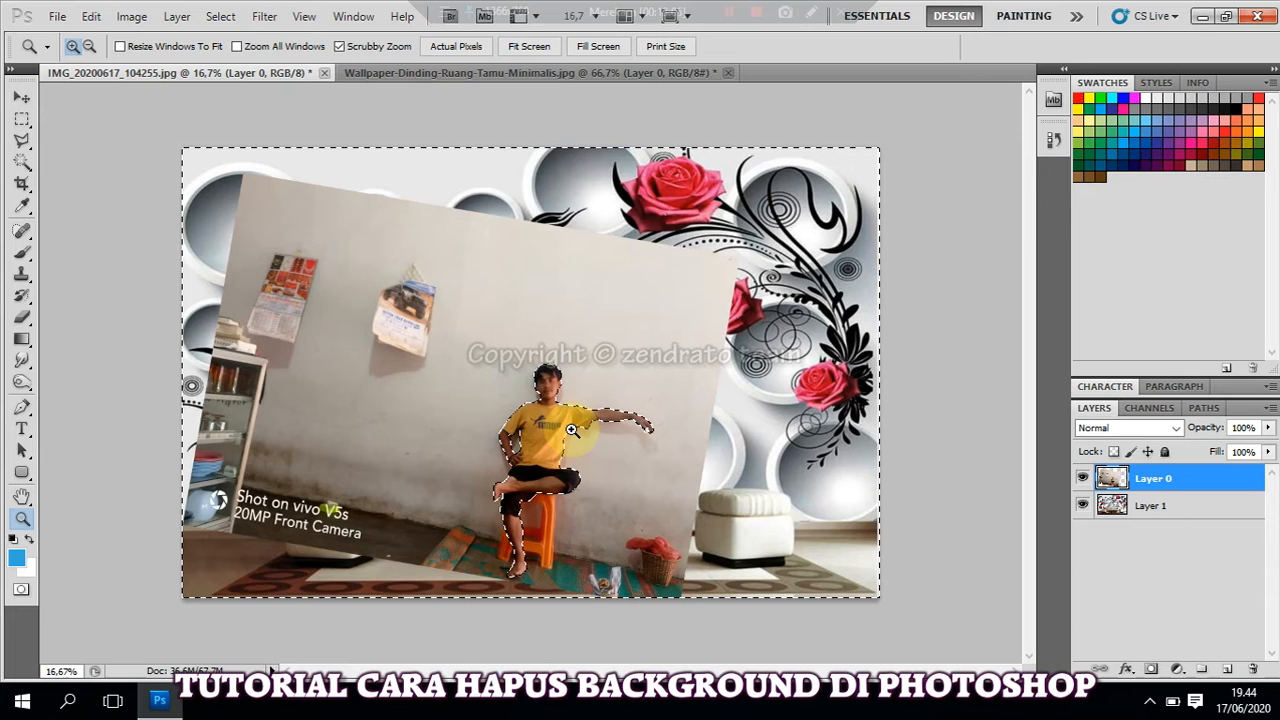
pyautogui.press('Delete')
pyautogui.hotkey('ctrl', 'd')
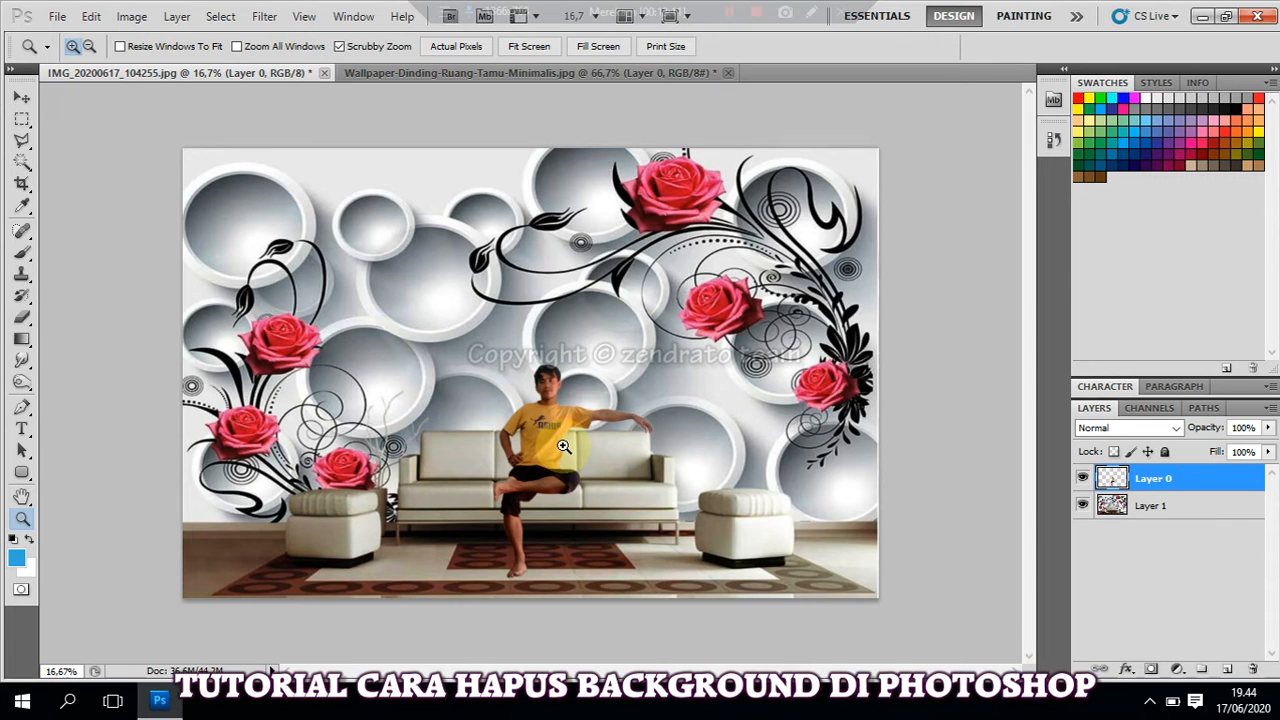
# Free-transform the cut-out man, distorting the upper-right corner slightly inward and stretching the left edge outward to about 102% width.
pyautogui.hotkey('ctrl', 't')
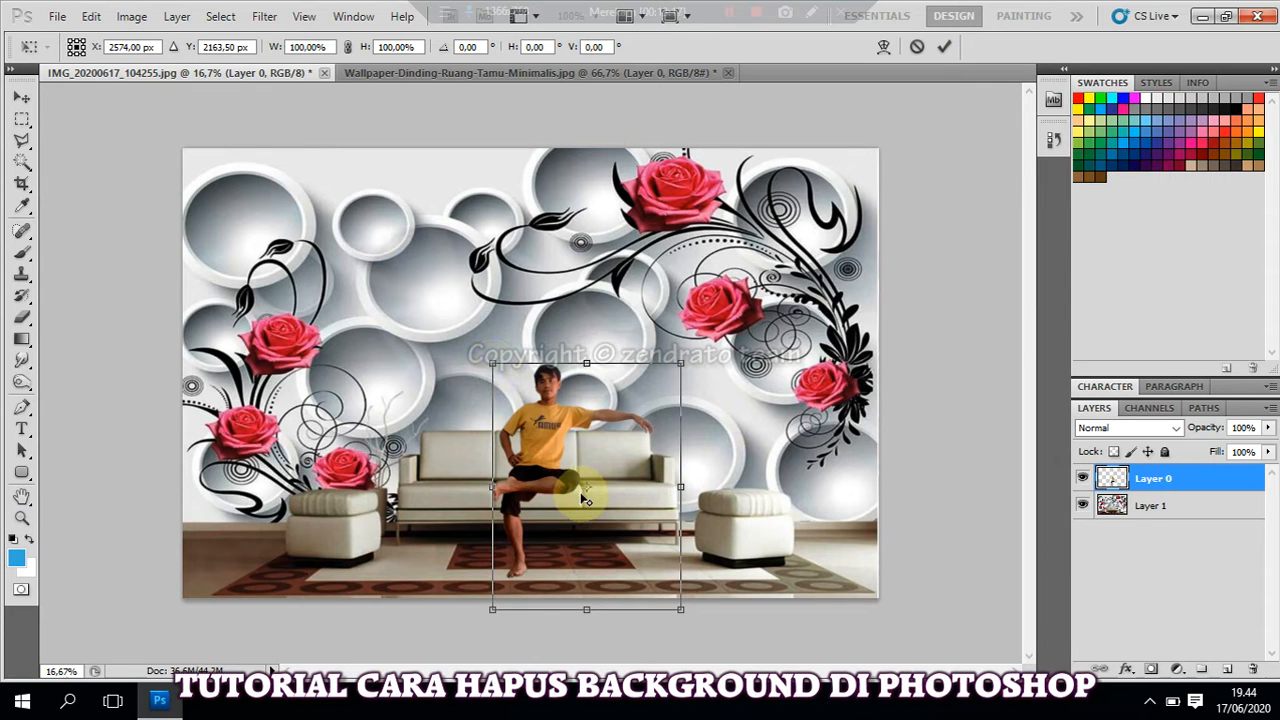
pyautogui.press('Return')
pyautogui.press('z')
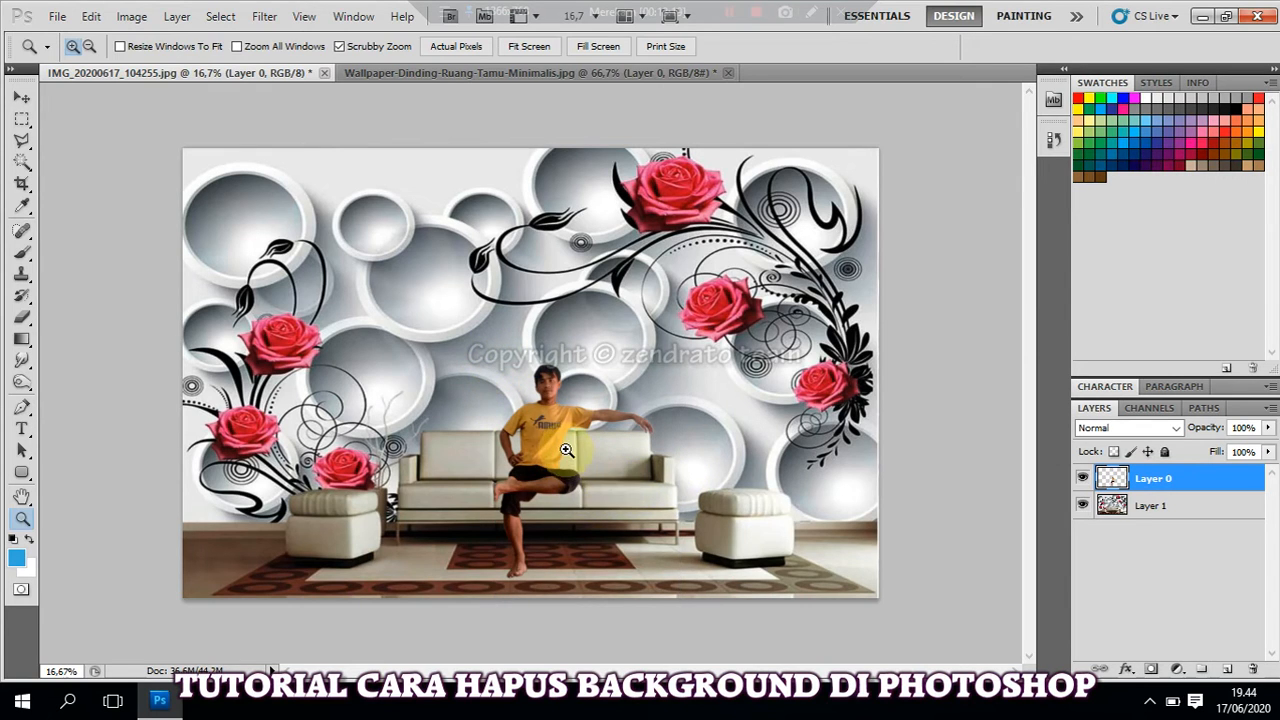
pyautogui.click(563, 443)
pyautogui.click(563, 443)
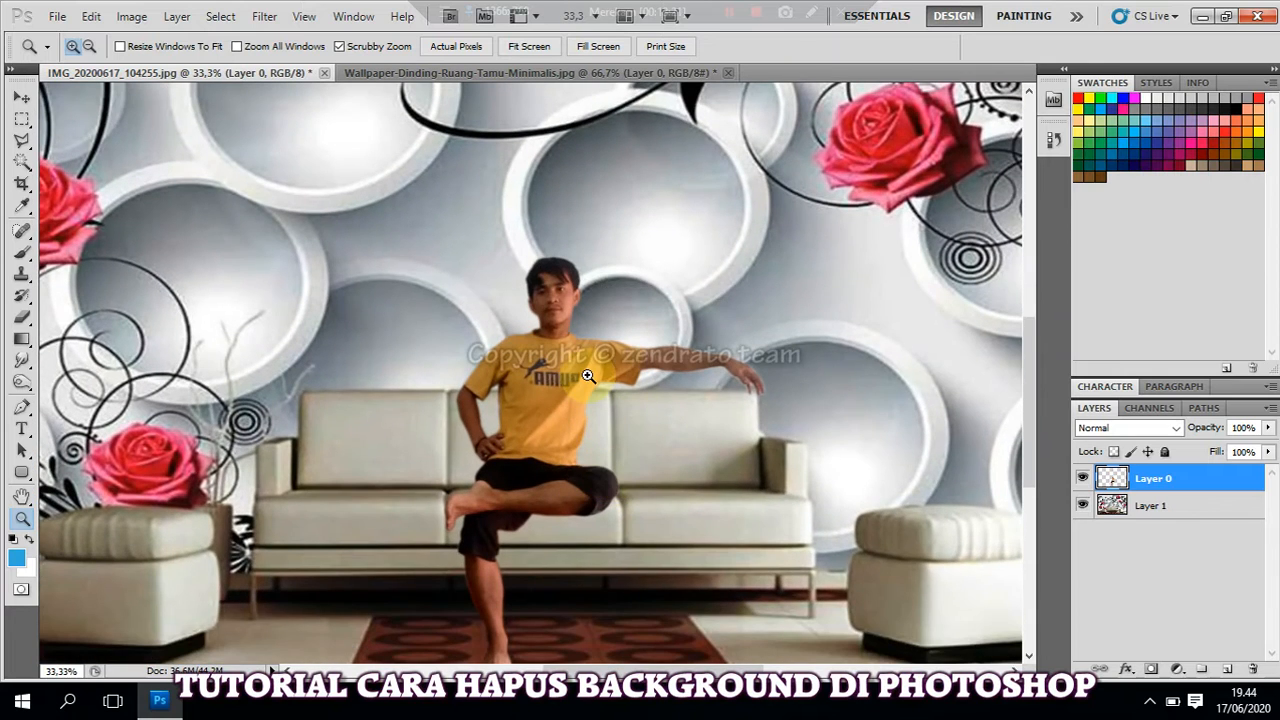
pyautogui.hotkey('ctrl', 't')
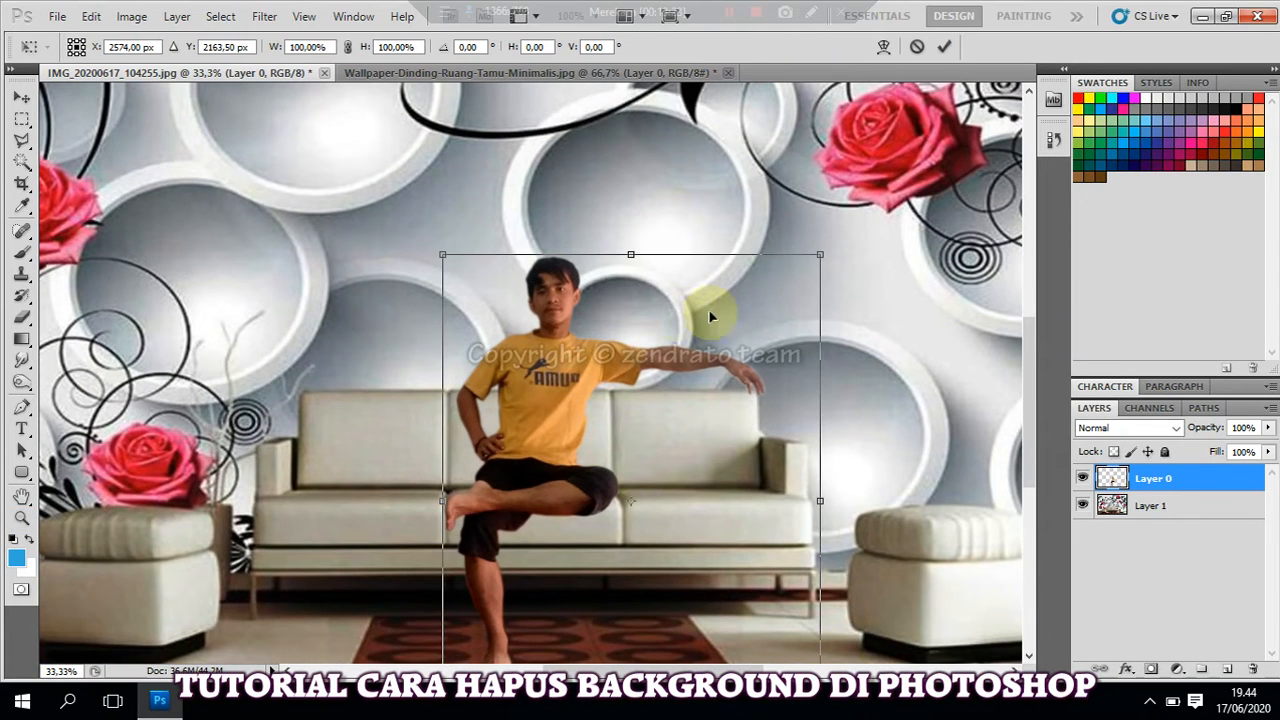
pyautogui.click(820, 259)
pyautogui.moveTo(820, 259); pyautogui.dragTo(806, 268)
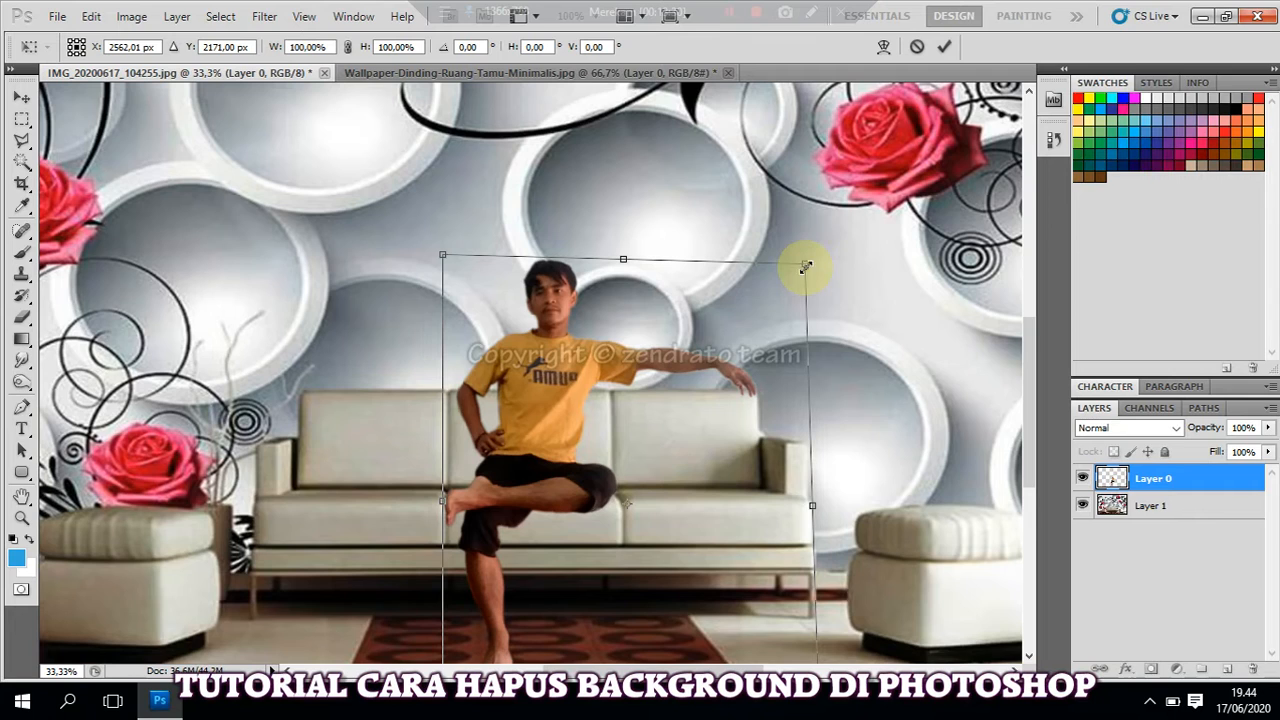
pyautogui.moveTo(434, 497); pyautogui.dragTo(425, 499)
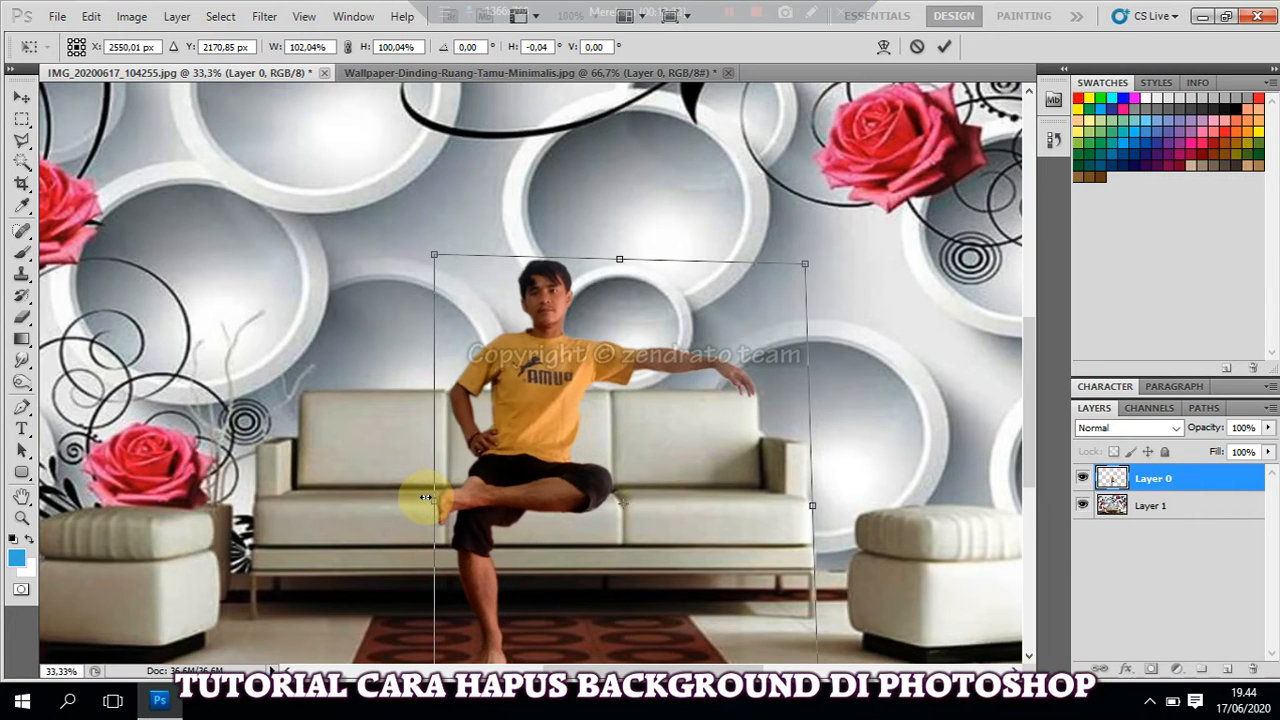
pyautogui.press('Return')
pyautogui.press('z')
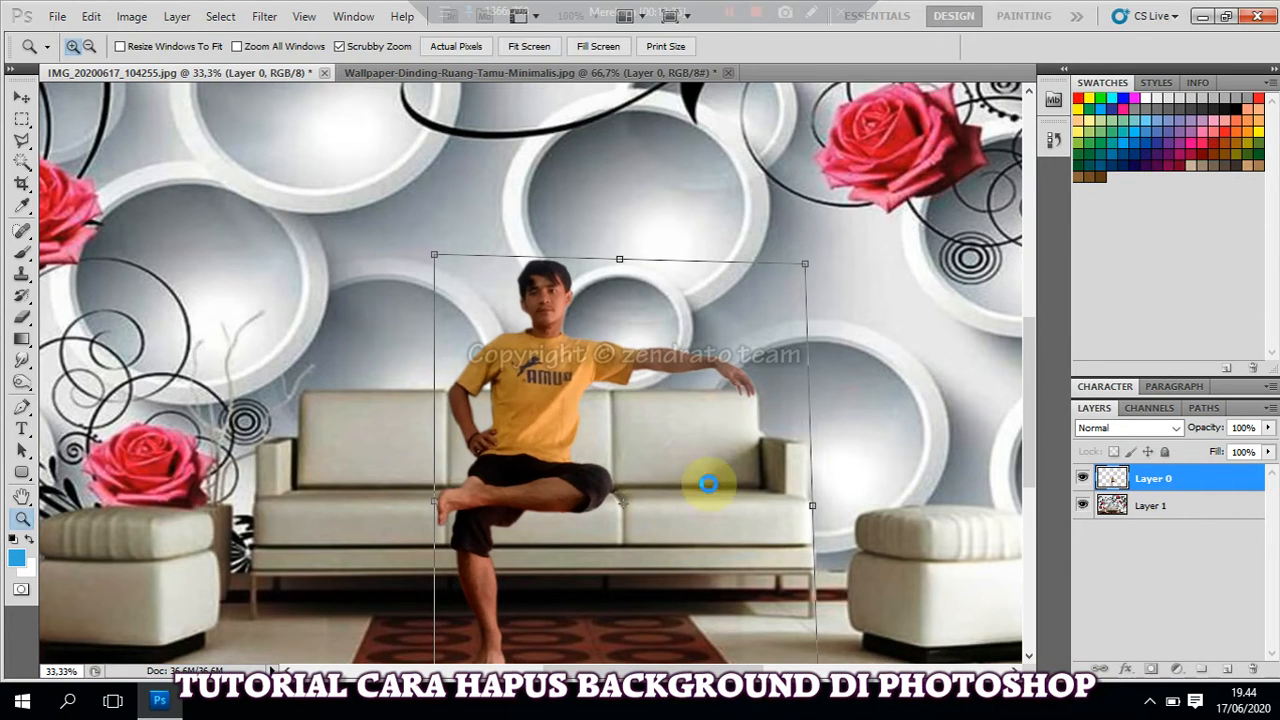
pyautogui.keyDown('alt'); pyautogui.click(663, 423); pyautogui.keyUp('alt')
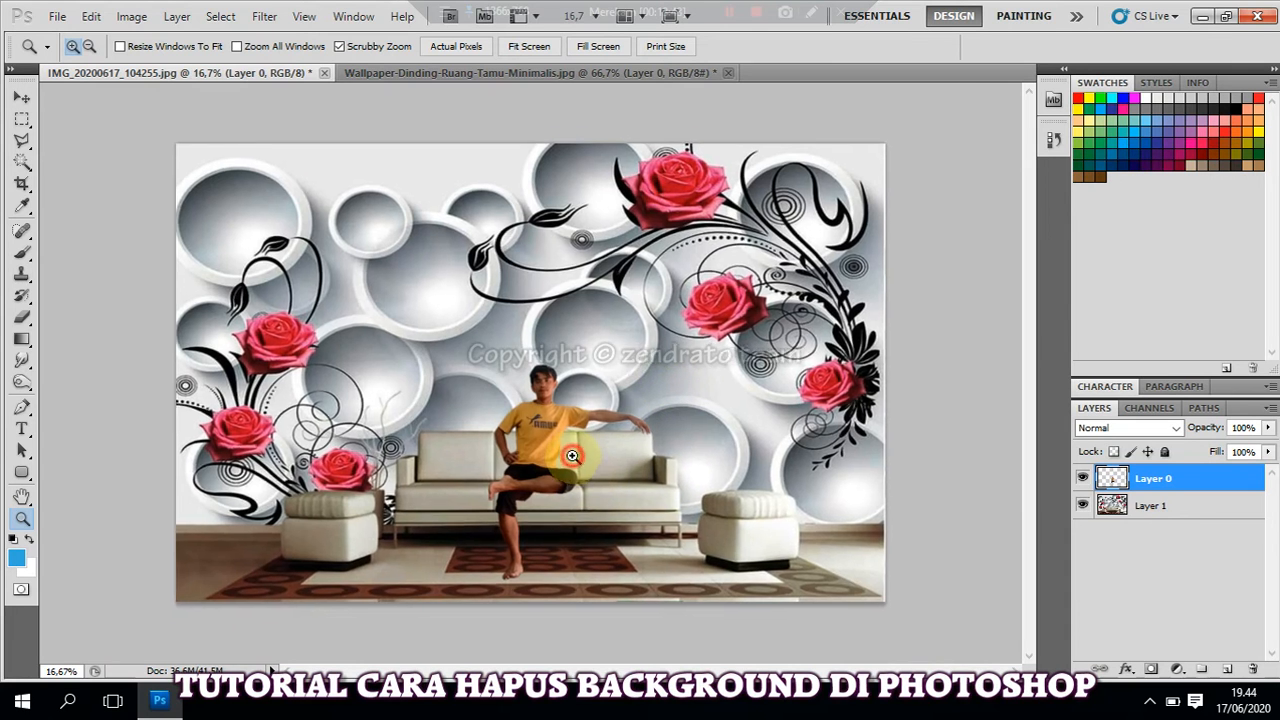
pyautogui.click(540, 415)
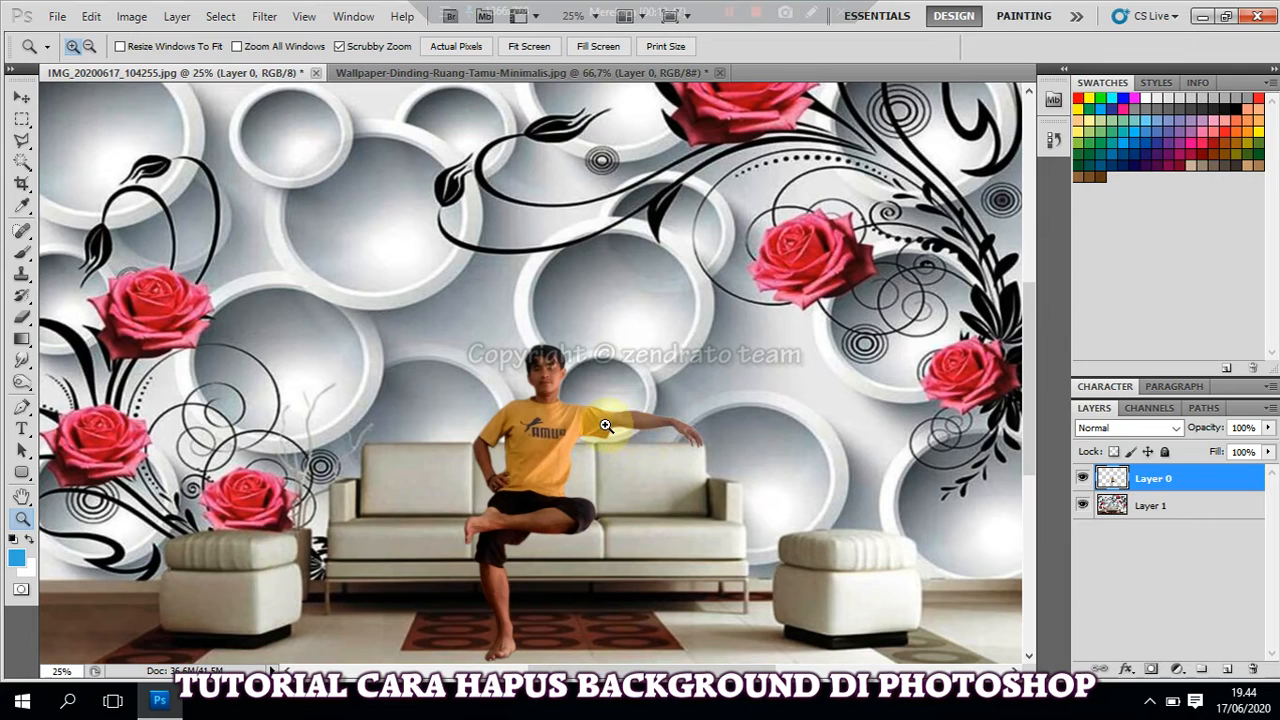
pyautogui.press('m')
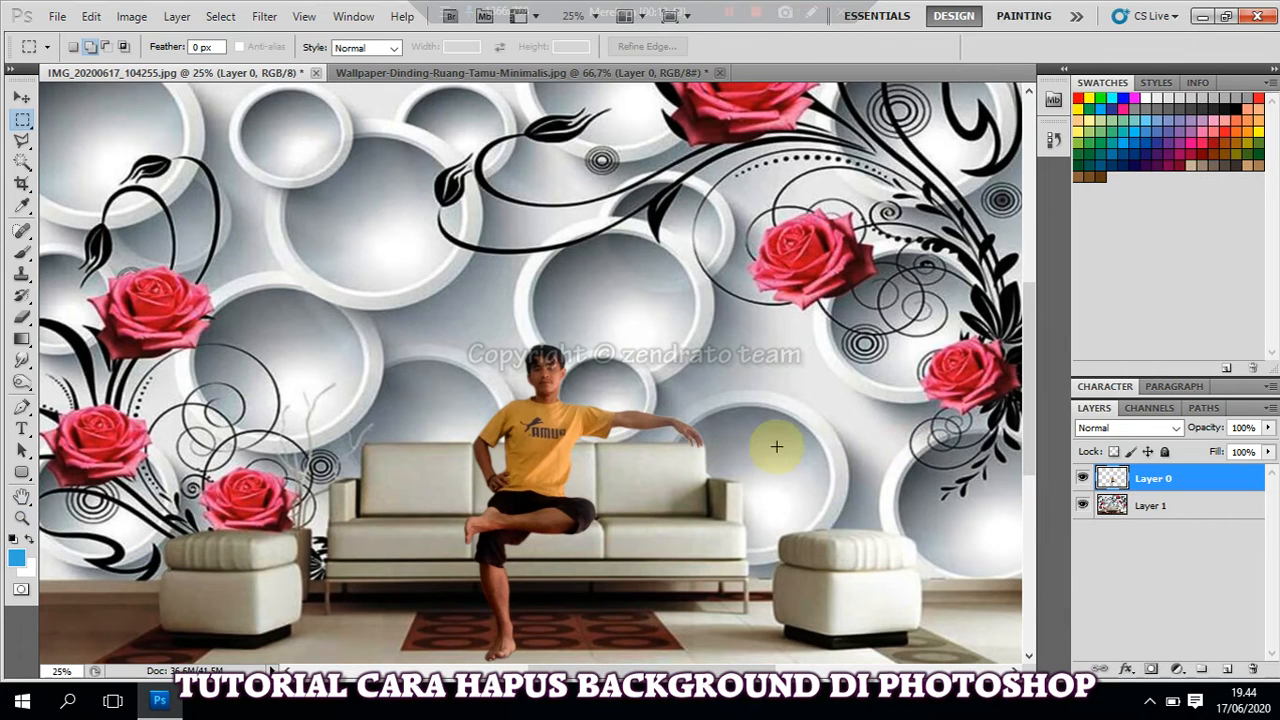
pyautogui.click(24, 362)
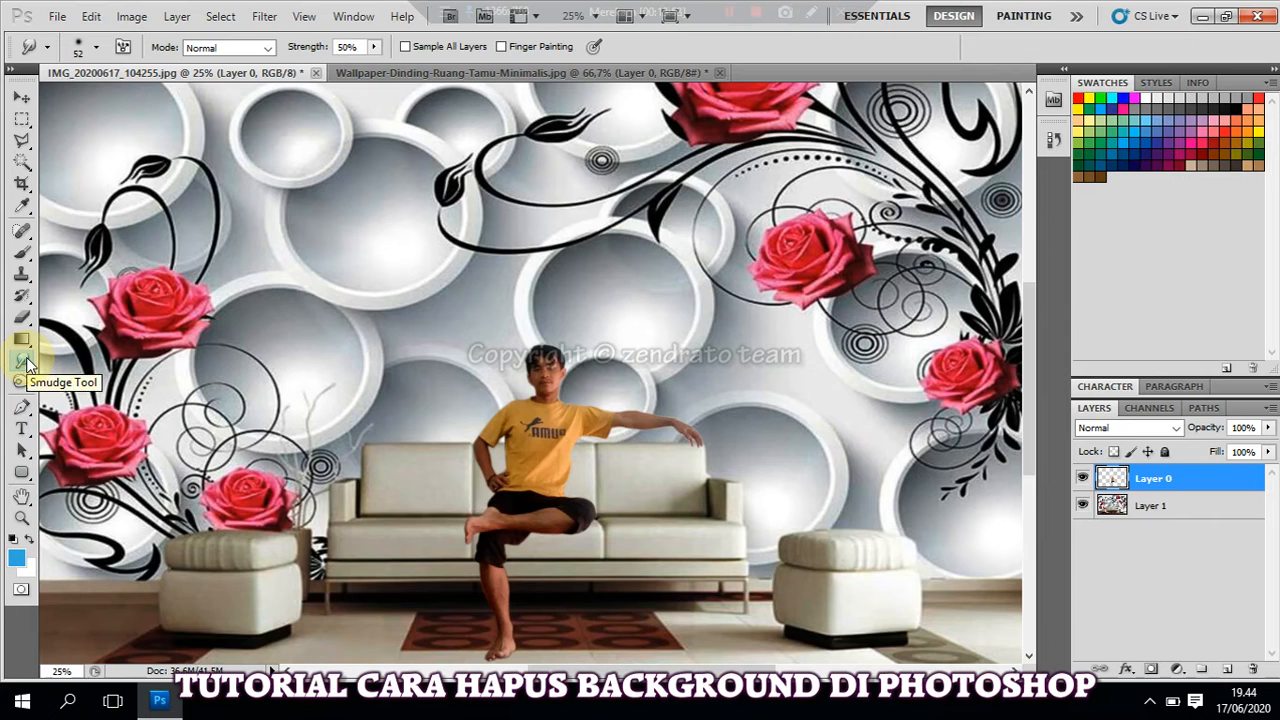
pyautogui.moveTo(24, 362); pyautogui.dragTo(74, 400)
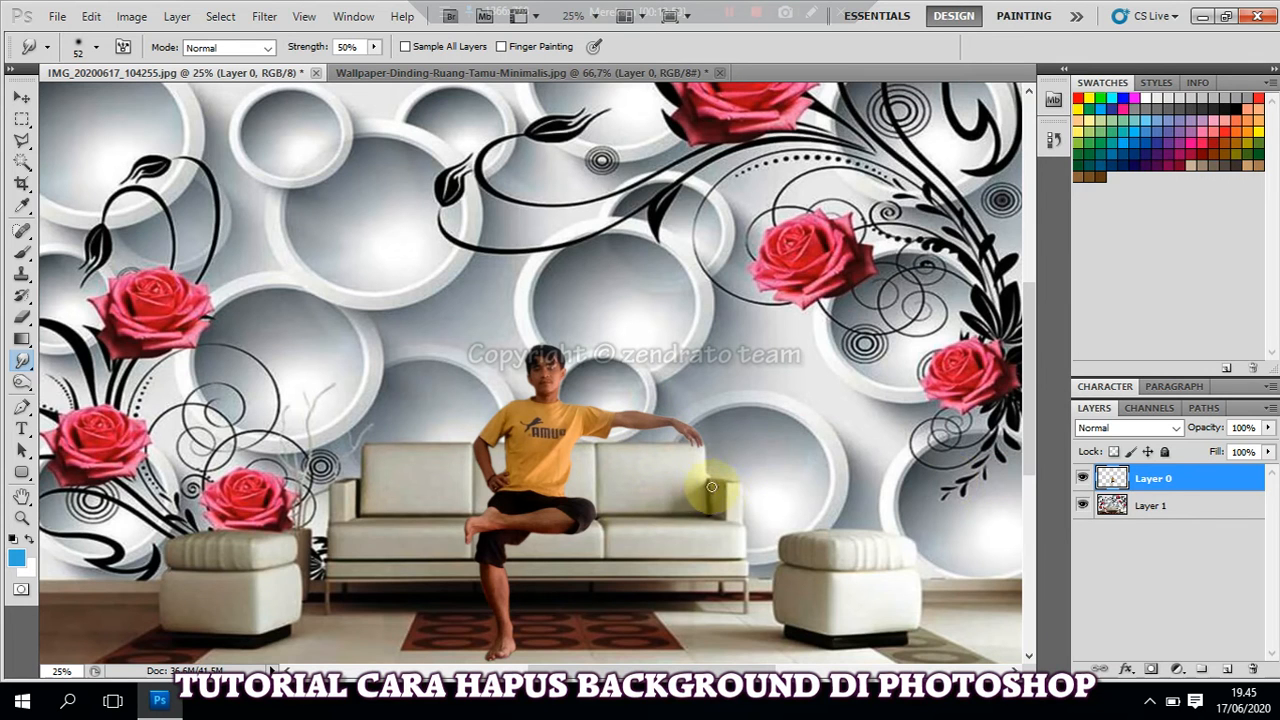
# Outline the single fingertip on the underside of the outstretched hand with the polygonal lasso, delete it from Layer 0, and deselect.
pyautogui.press('z')
pyautogui.click(674, 449)
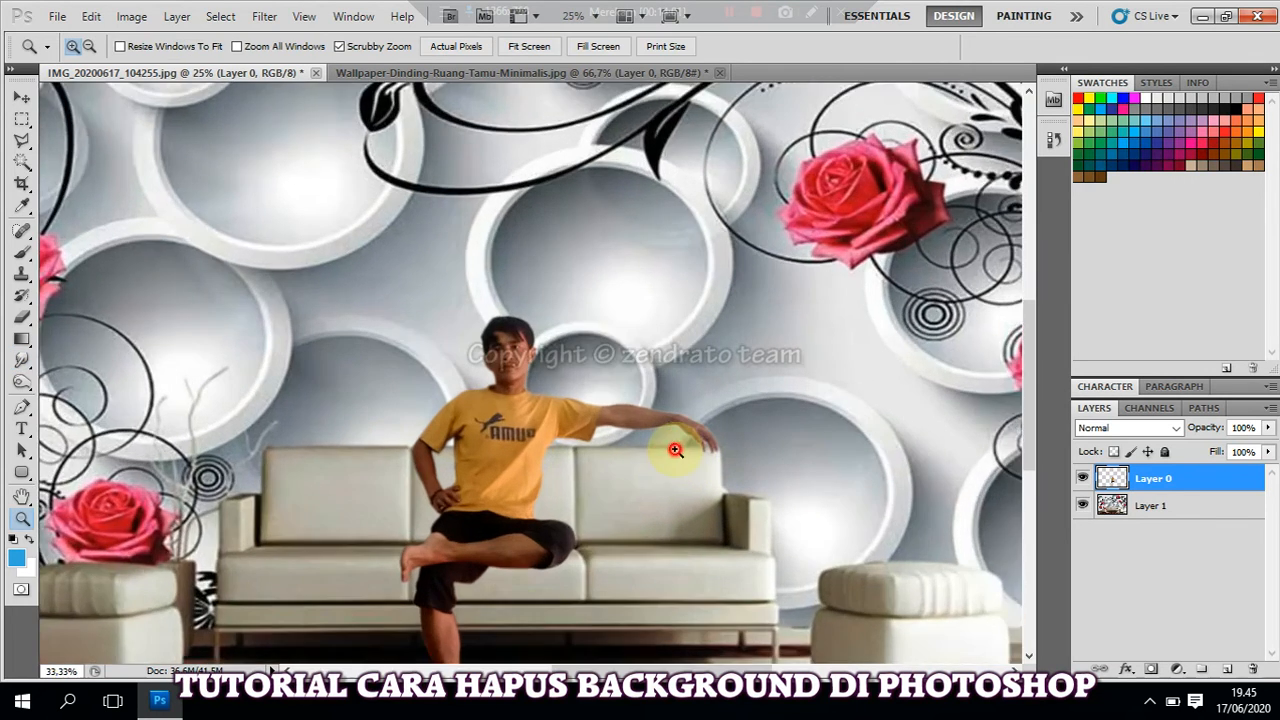
pyautogui.click(610, 435)
pyautogui.click(549, 420)
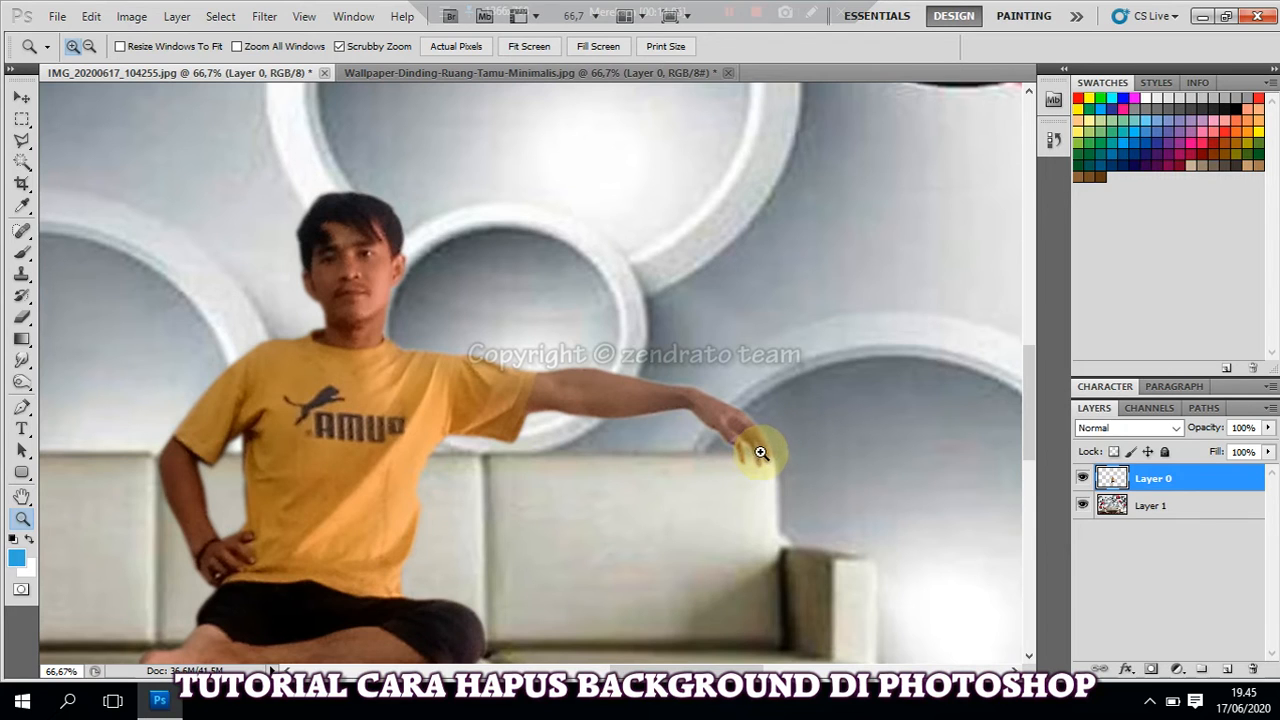
pyautogui.press('e')
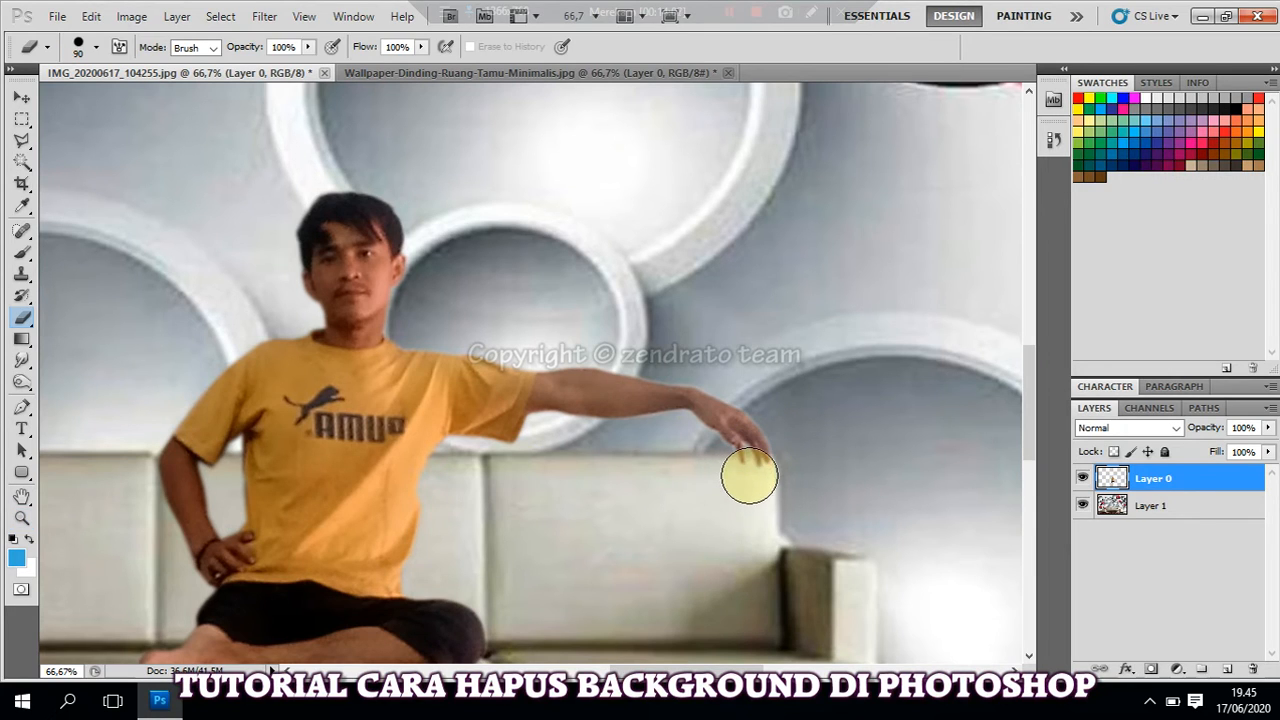
pyautogui.press('z')
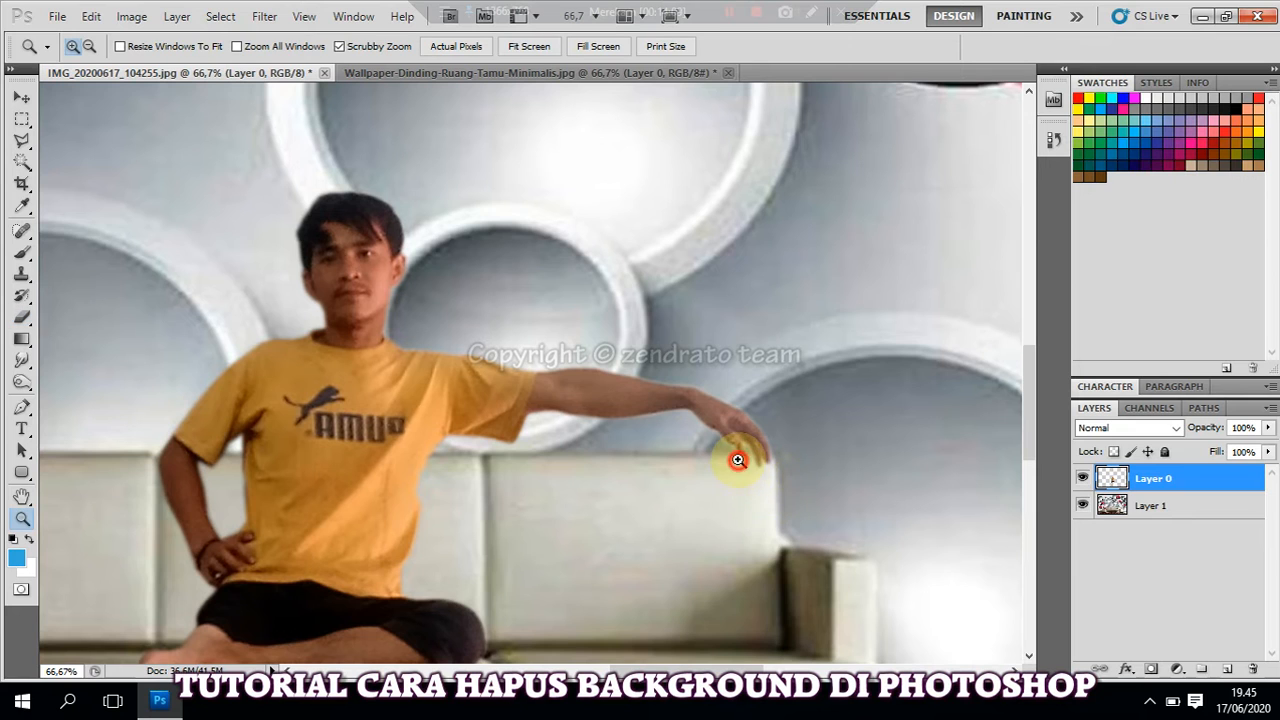
pyautogui.click(737, 460)
pyautogui.click(738, 460)
pyautogui.press('l')
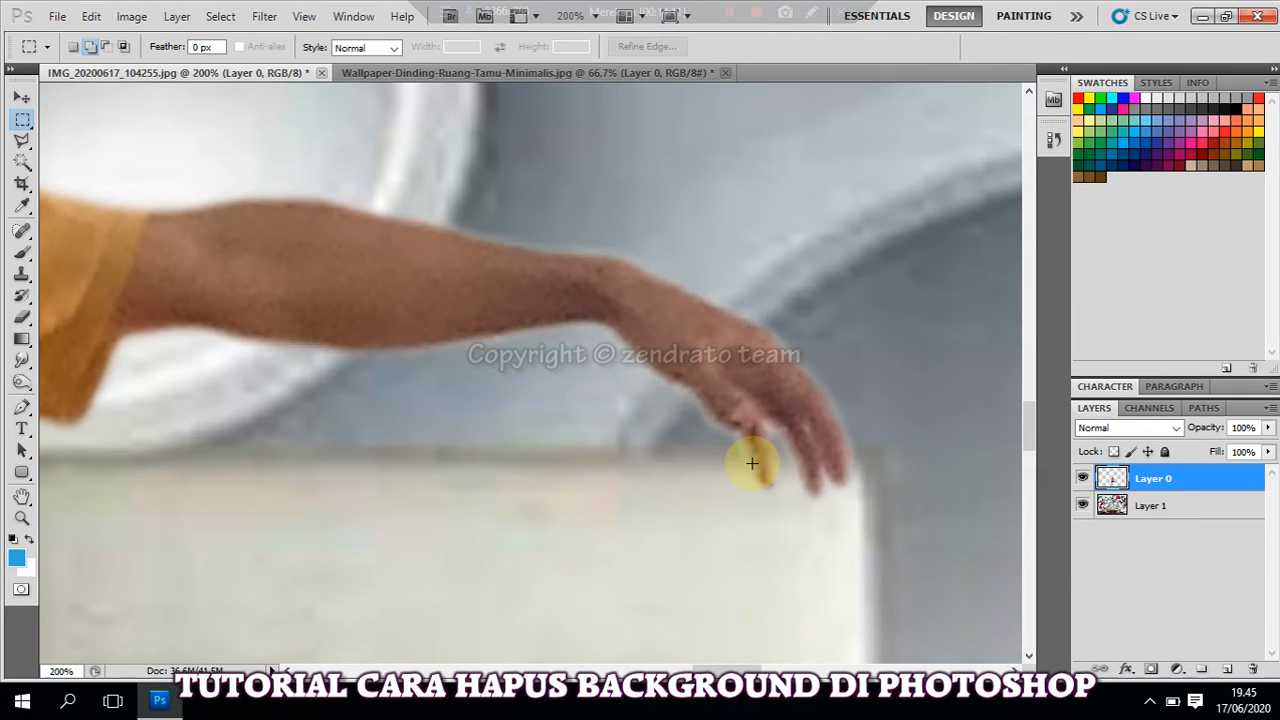
pyautogui.click(723, 440)
pyautogui.click(744, 434)
pyautogui.click(784, 464)
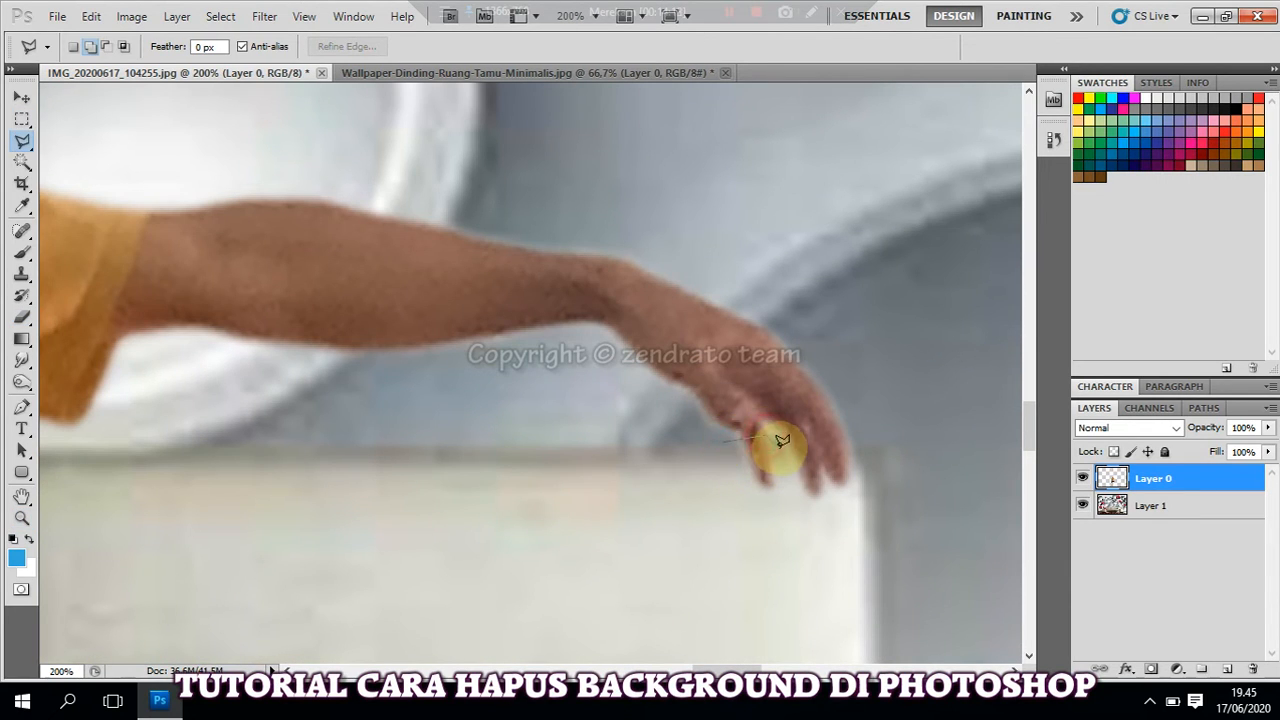
pyautogui.click(786, 487)
pyautogui.click(748, 508)
pyautogui.click(739, 497)
pyautogui.click(723, 440)
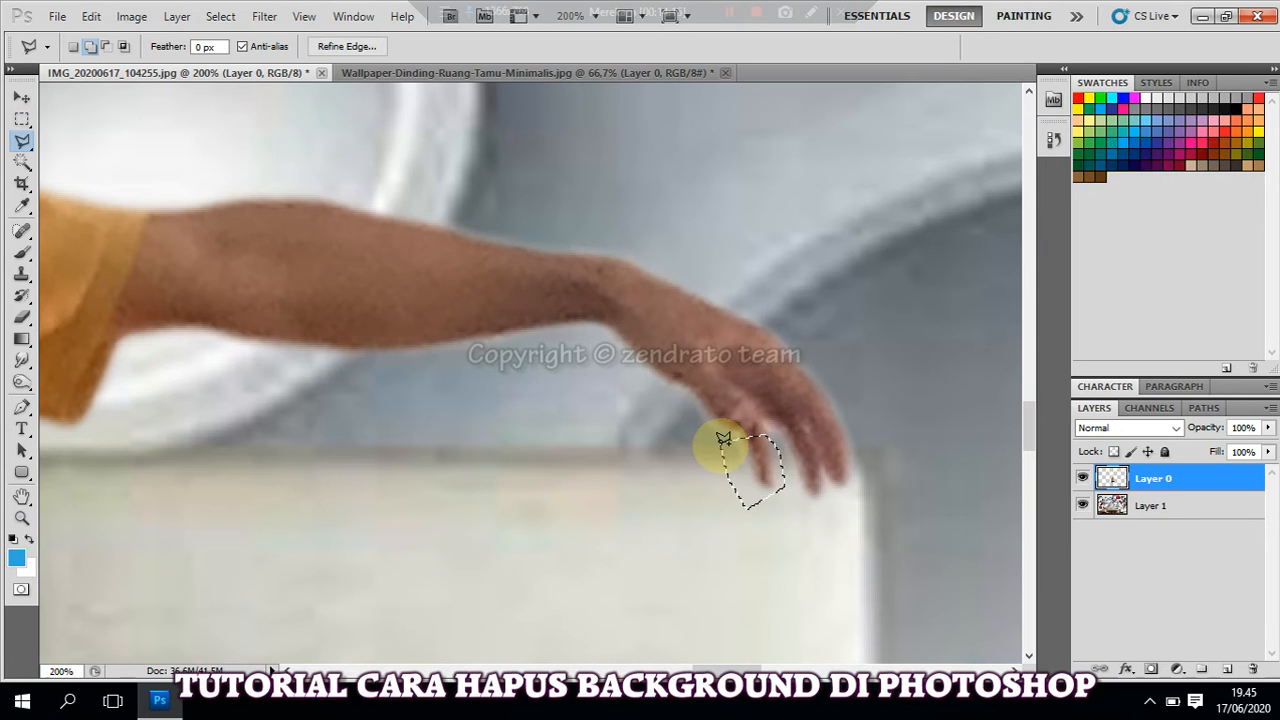
pyautogui.hotkey('ctrl', 'd')
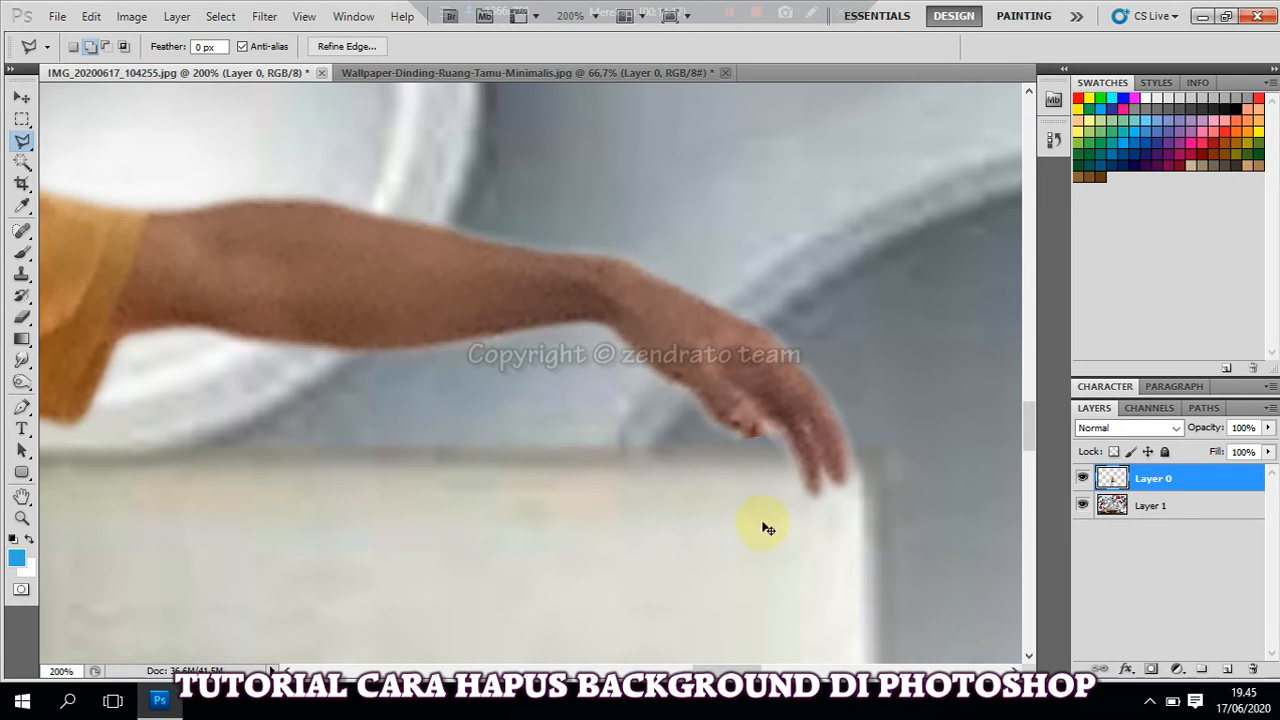
# Examine how the cut-out man blends with the sofa, both close up and within the whole living-room composition.
pyautogui.press('z')
pyautogui.keyDown('alt'); pyautogui.click(700, 509); pyautogui.keyUp('alt')
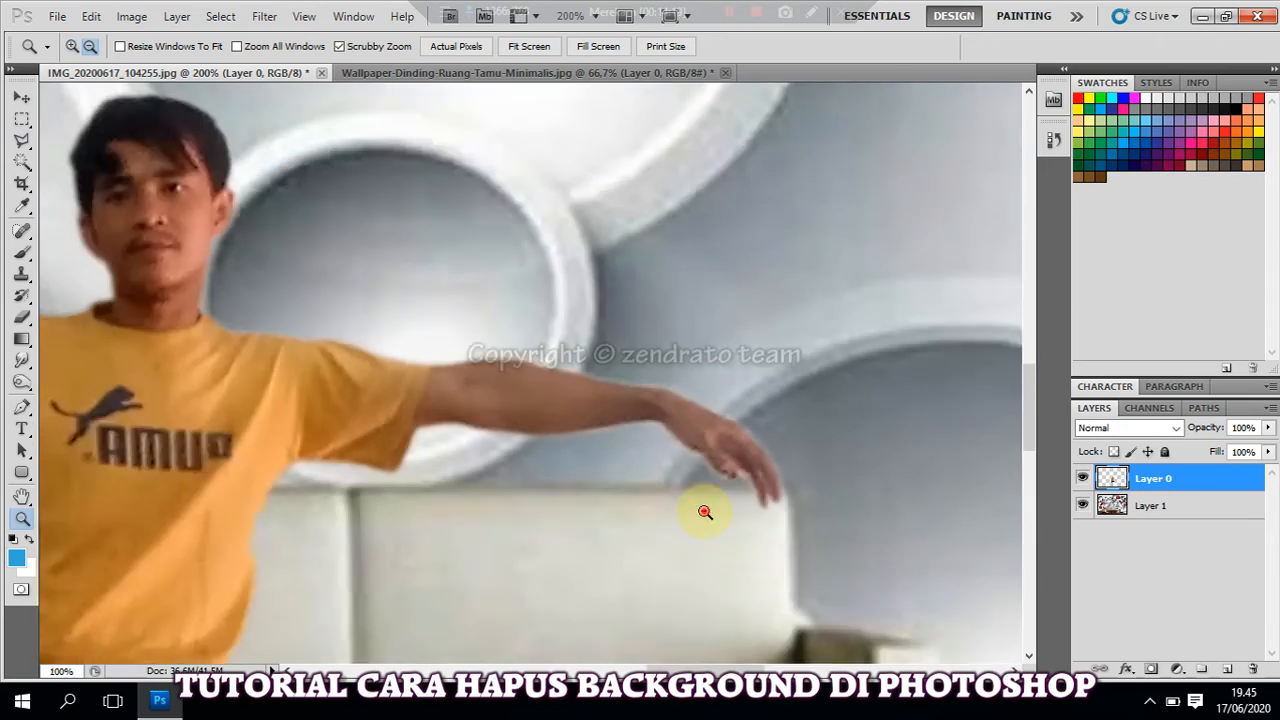
pyautogui.keyDown('alt'); pyautogui.click(720, 540); pyautogui.keyUp('alt')
pyautogui.keyDown('alt'); pyautogui.click(757, 594); pyautogui.keyUp('alt')
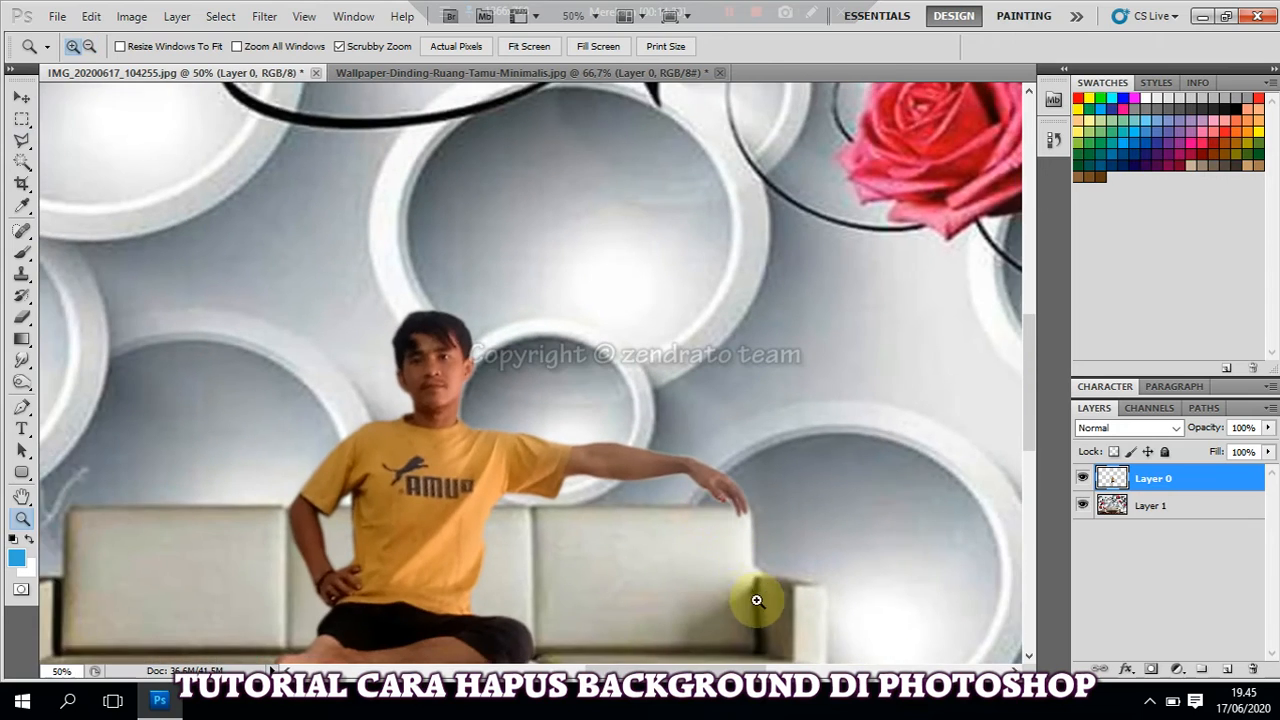
pyautogui.click(600, 498)
pyautogui.keyDown('alt'); pyautogui.click(610, 507); pyautogui.keyUp('alt')
pyautogui.keyDown('alt'); pyautogui.click(605, 520); pyautogui.keyUp('alt')
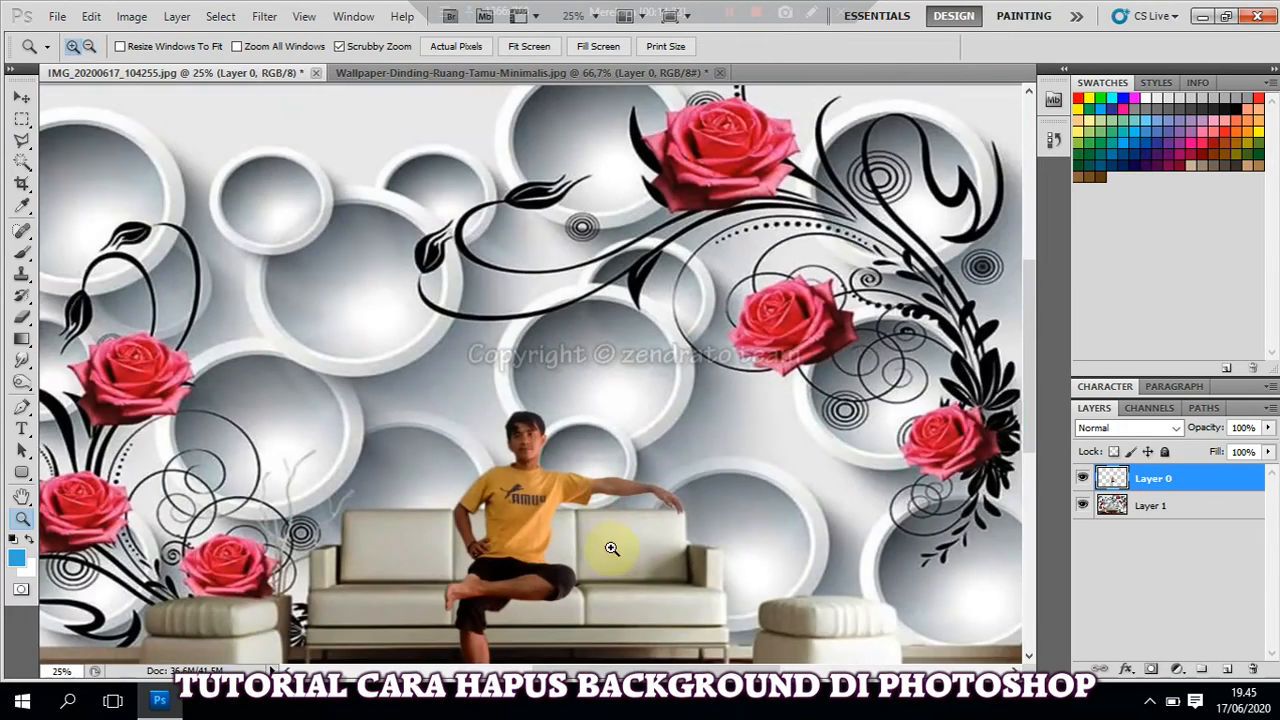
pyautogui.keyDown('alt'); pyautogui.click(600, 540); pyautogui.keyUp('alt')
pyautogui.keyDown('alt'); pyautogui.click(586, 488); pyautogui.keyUp('alt')
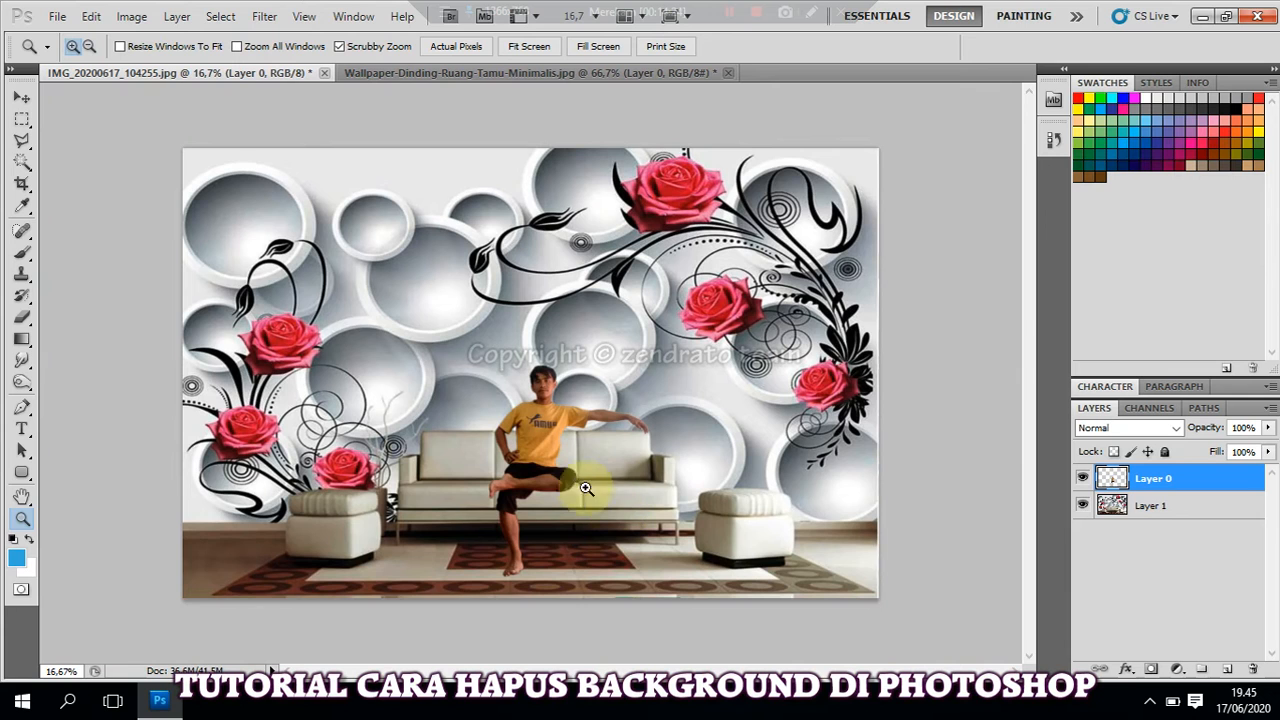
pyautogui.click(548, 535)
pyautogui.click(548, 540)
pyautogui.click(549, 557)
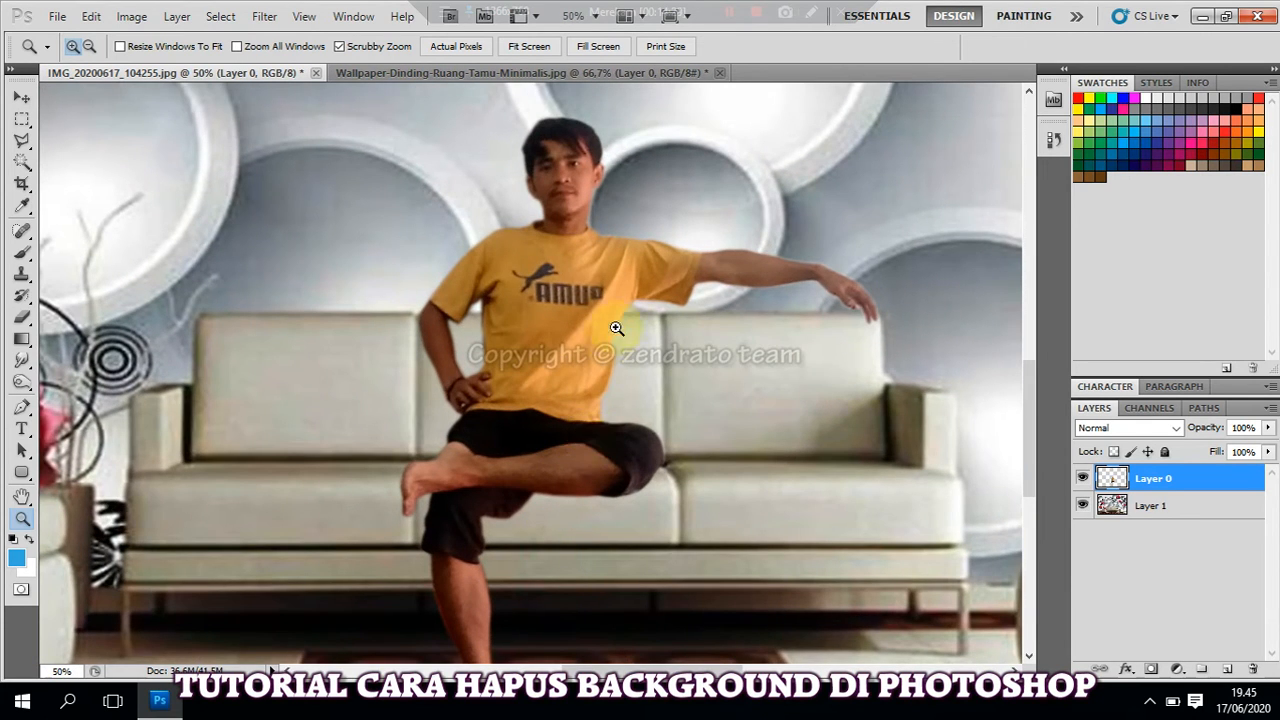
pyautogui.keyDown('alt'); pyautogui.click(586, 420); pyautogui.keyUp('alt')
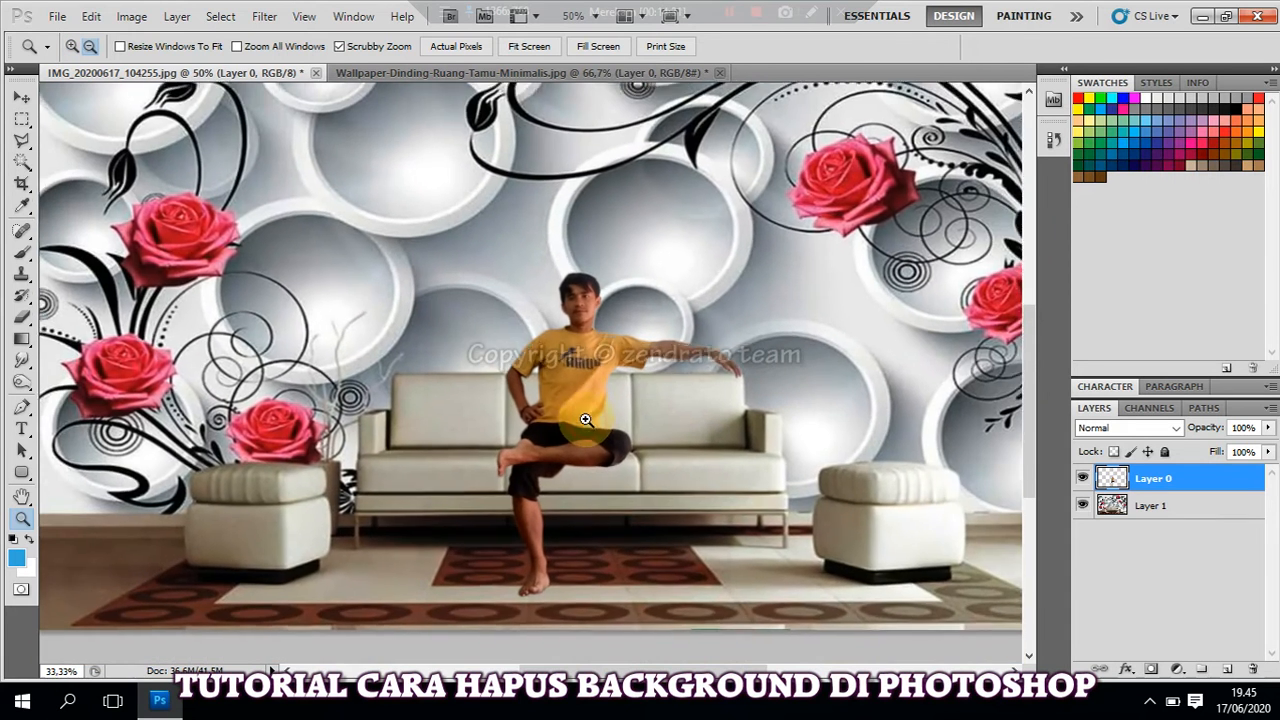
# Warp the cut-out man, pulling the outstretched arm down toward the sofa back and the upper-left mesh corner slightly outward, and apply the transform.
pyautogui.hotkey('ctrl', 't')
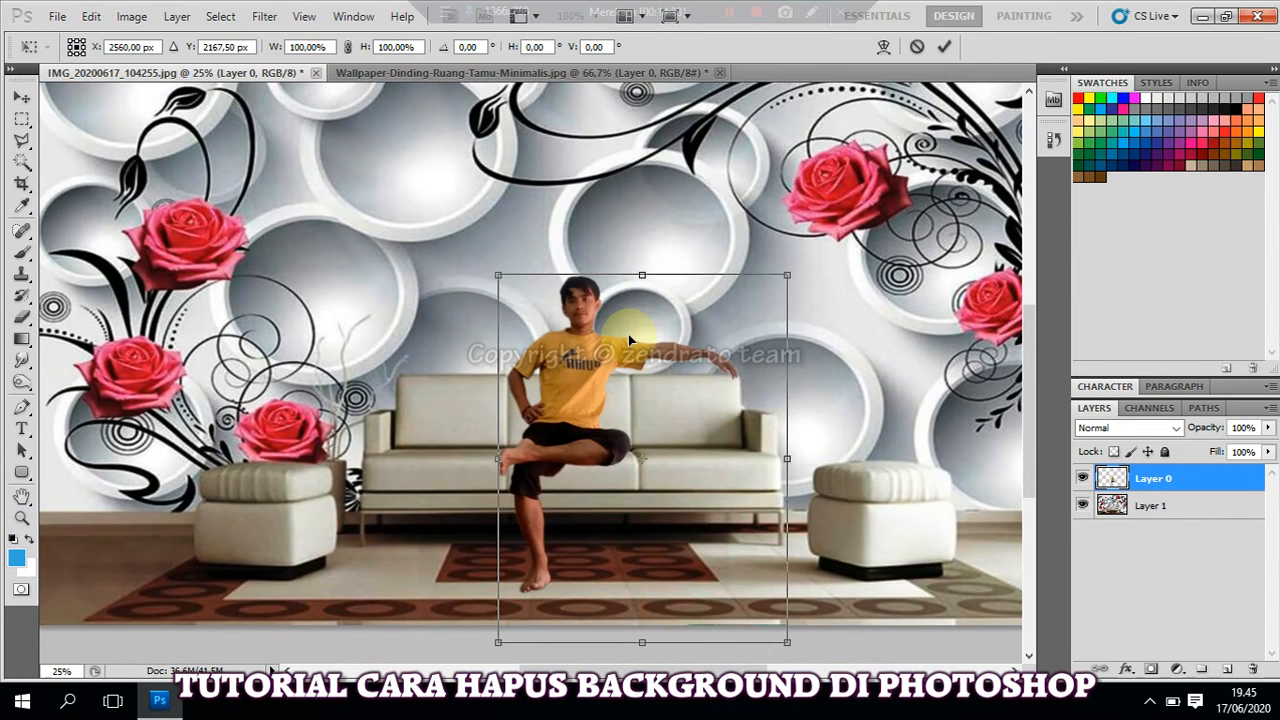
pyautogui.rightClick(629, 336)
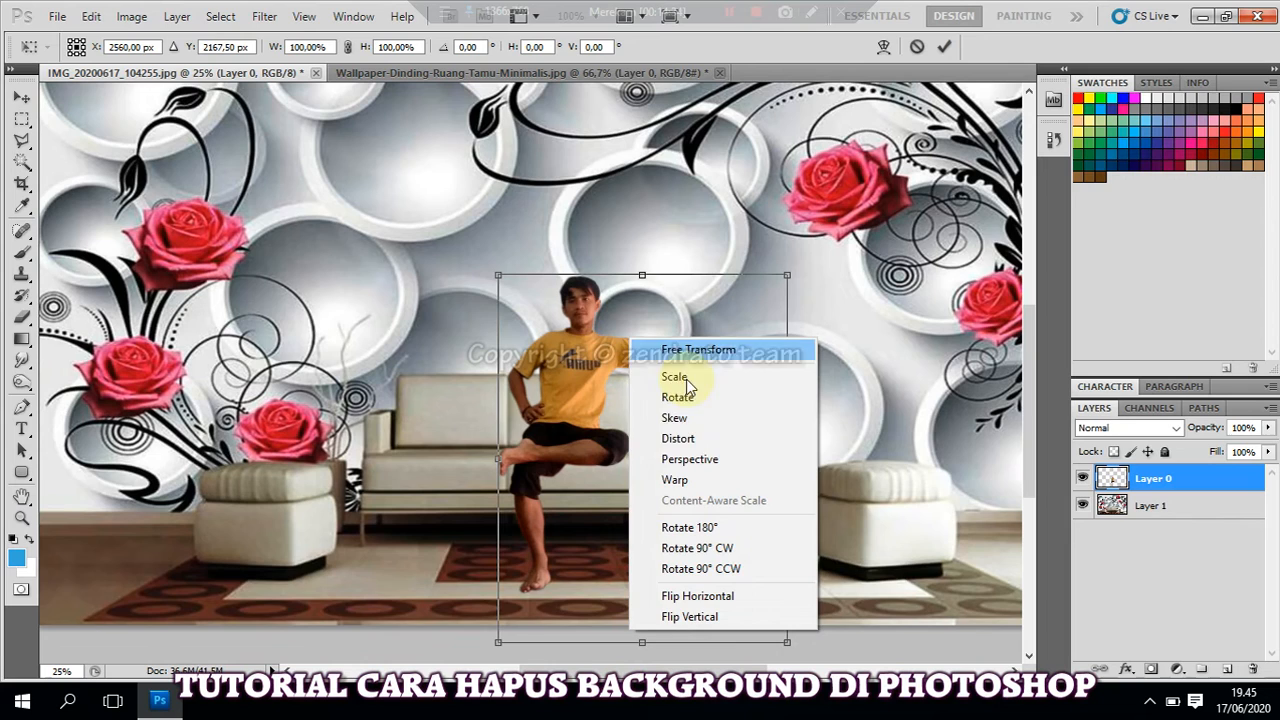
pyautogui.click(709, 482)
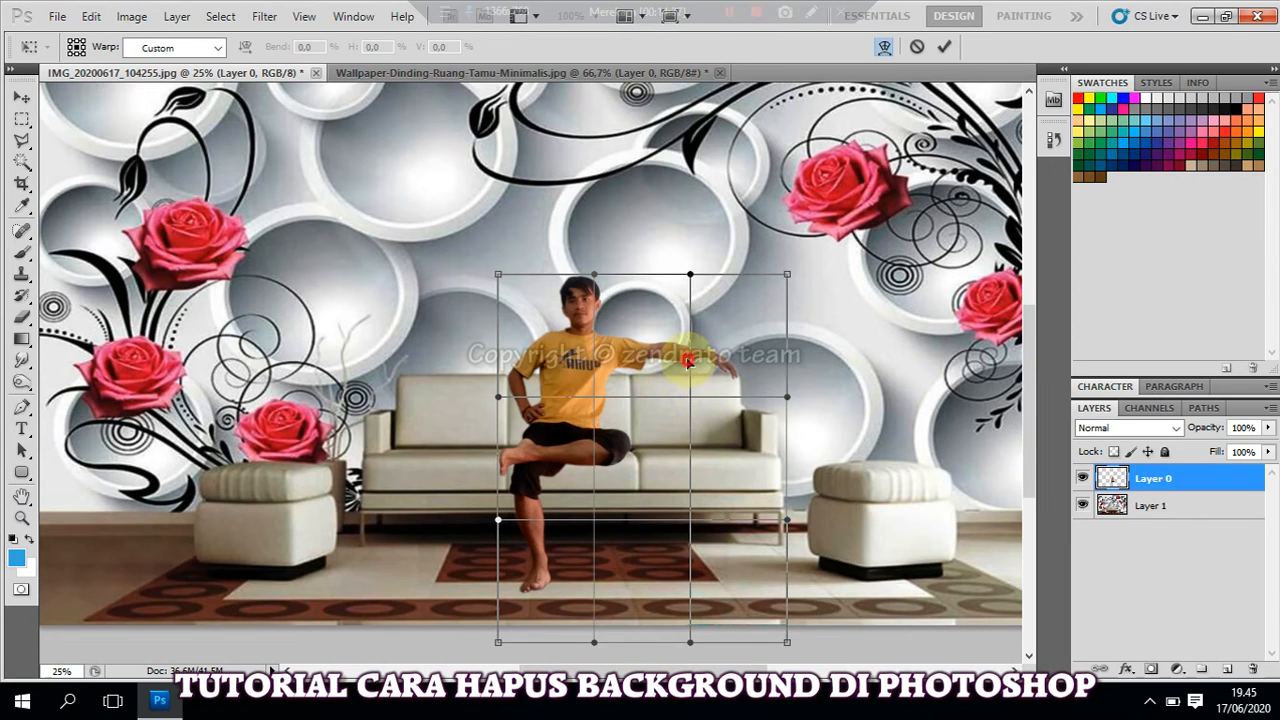
pyautogui.moveTo(687, 365); pyautogui.dragTo(727, 385)
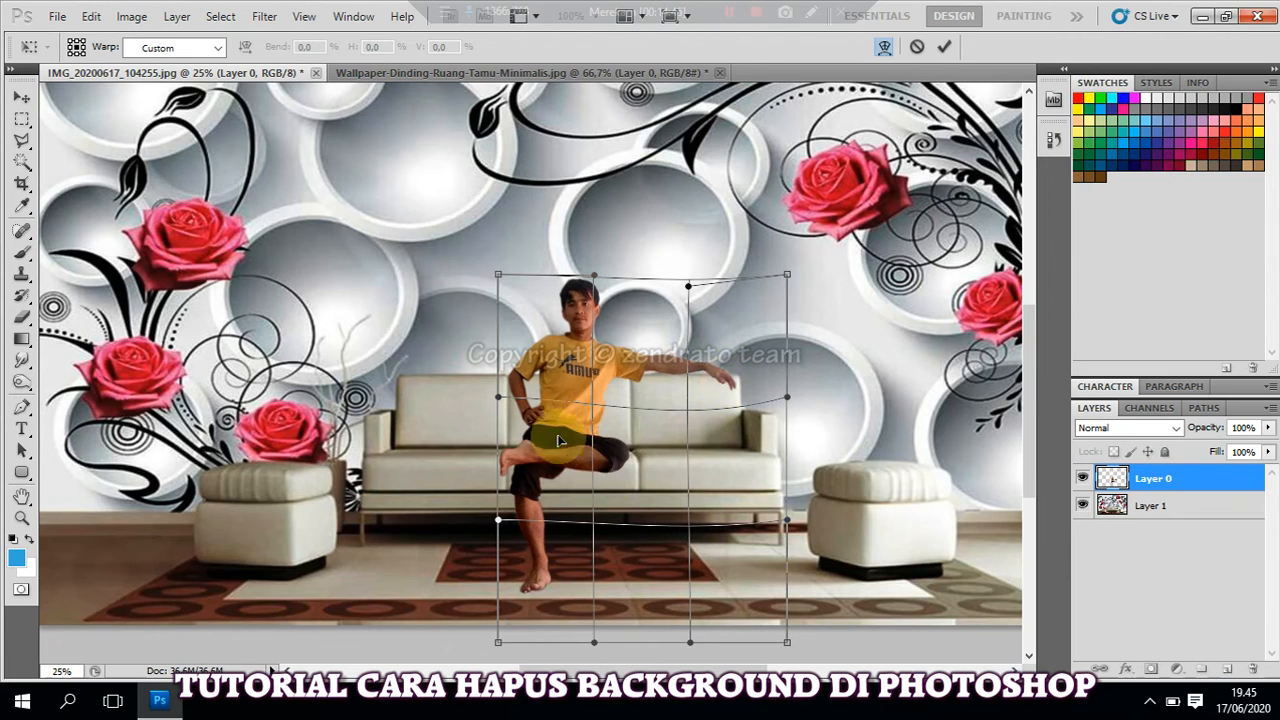
pyautogui.click(498, 277)
pyautogui.moveTo(498, 277); pyautogui.dragTo(490, 281)
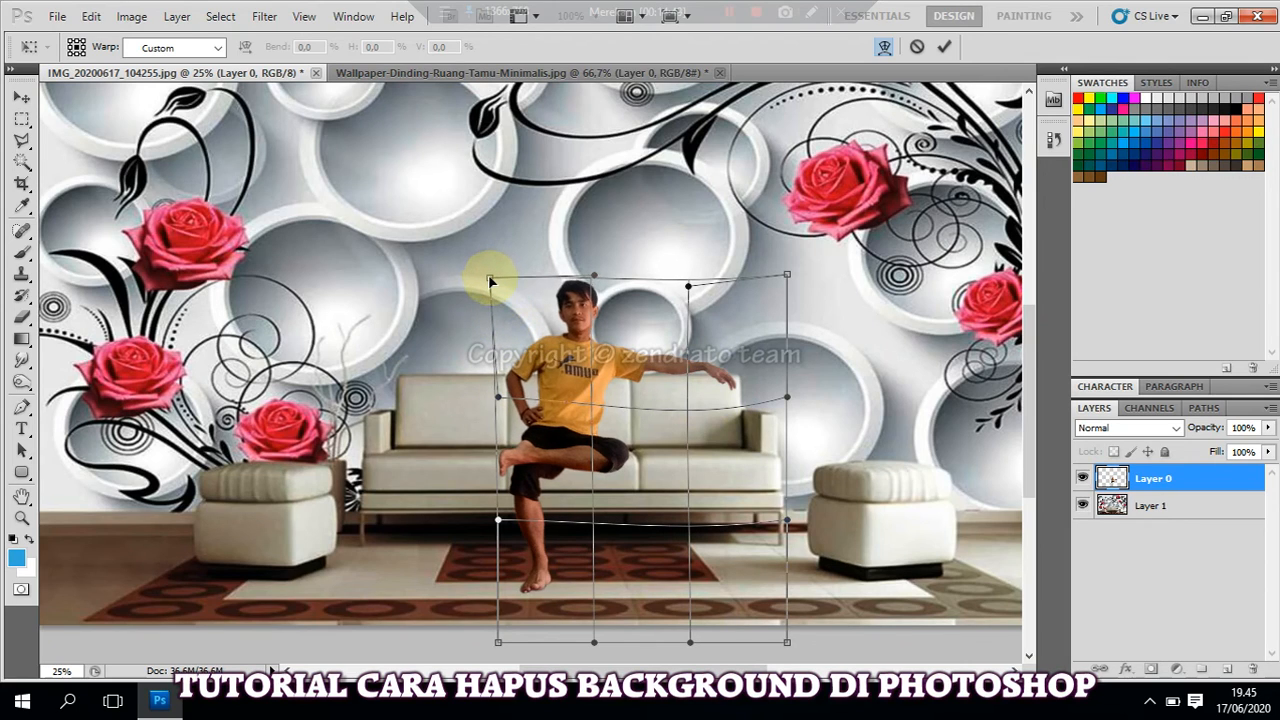
pyautogui.press('Return')
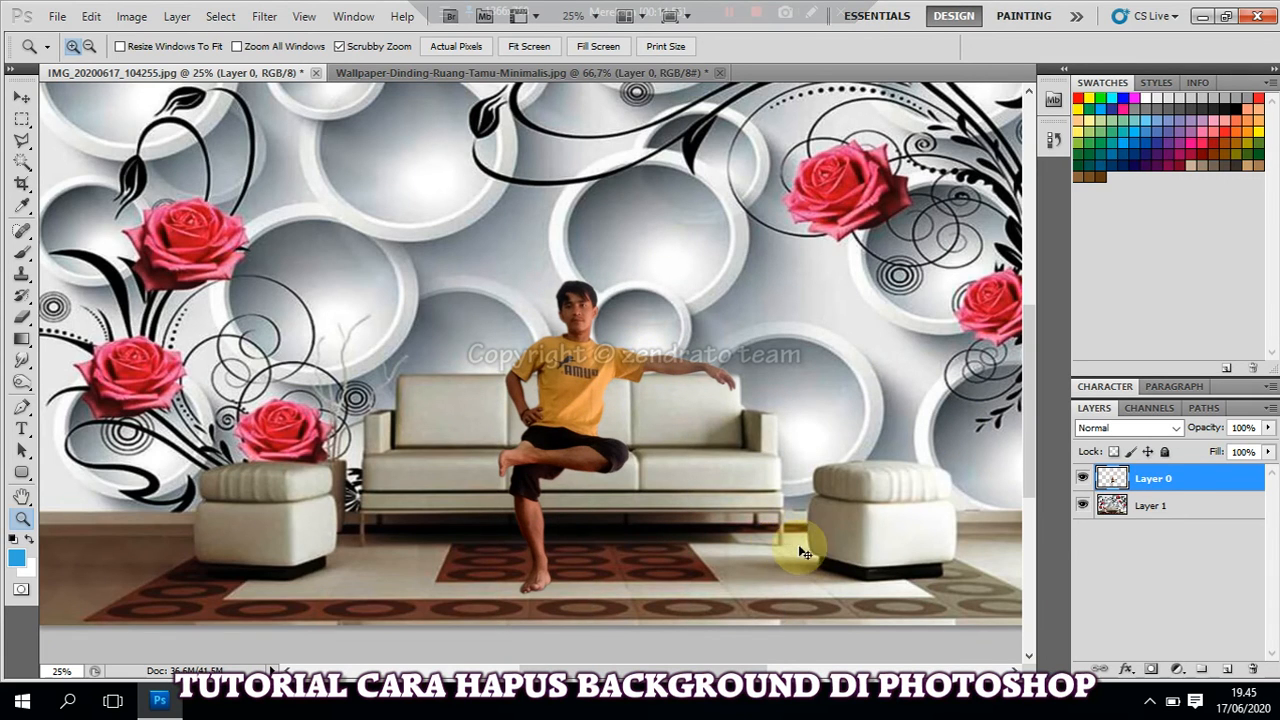
# Brighten the man on Layer 0 with an RGB Curves adjustment, raising the midtones to output 150 at input 107.
pyautogui.hotkey('ctrl', 'm')
pyautogui.moveTo(1089, 298); pyautogui.dragTo(1062, 281)
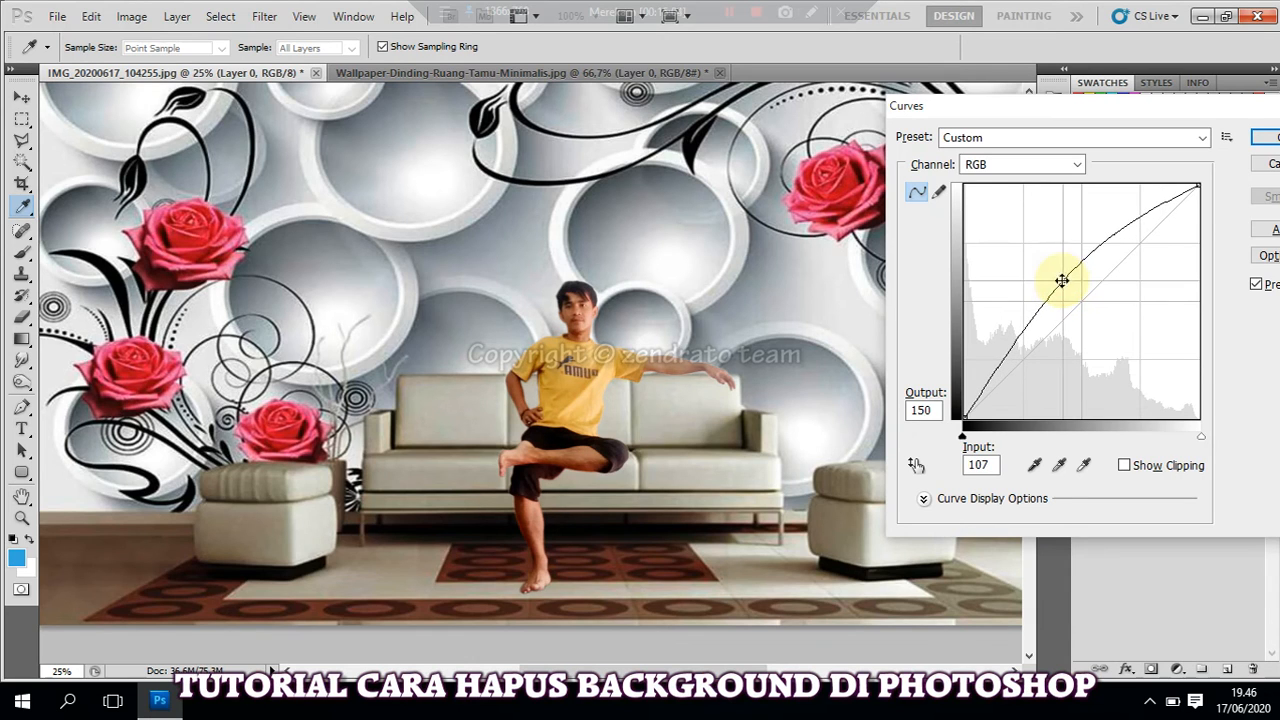
pyautogui.click(1262, 137)
pyautogui.press('z')
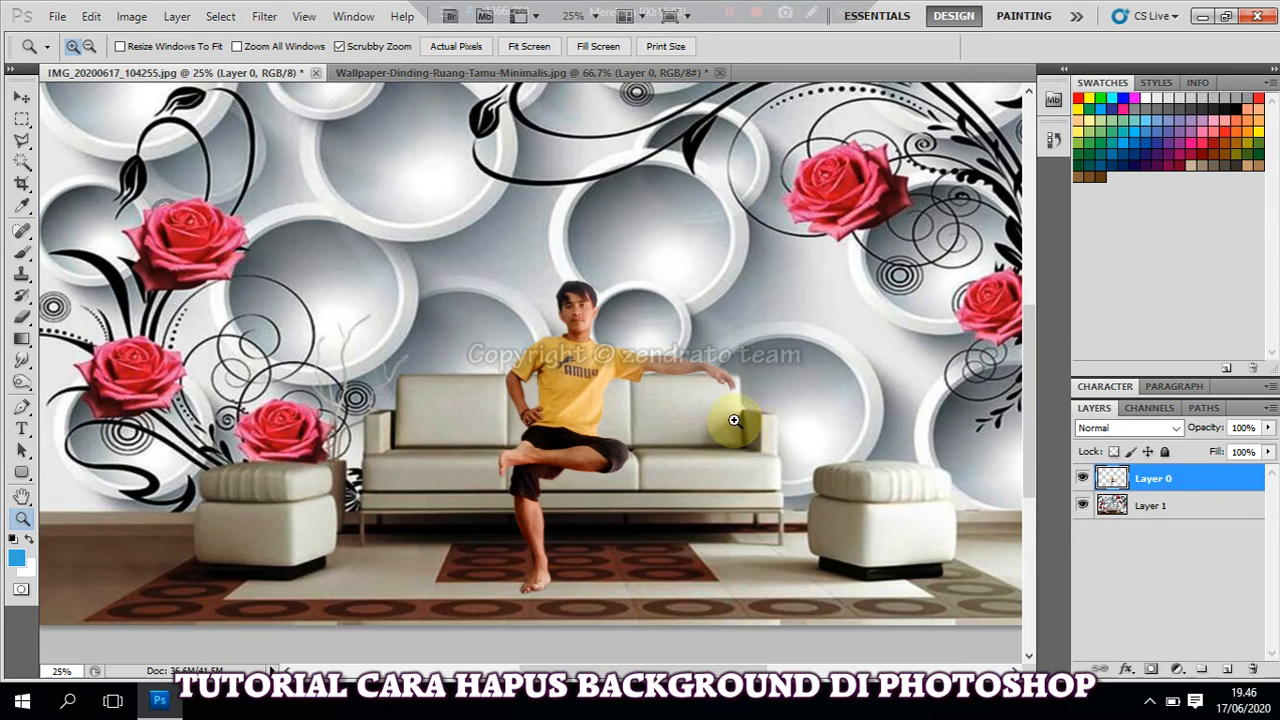
pyautogui.keyDown('alt'); pyautogui.click(665, 366); pyautogui.keyUp('alt')
pyautogui.click(529, 467)
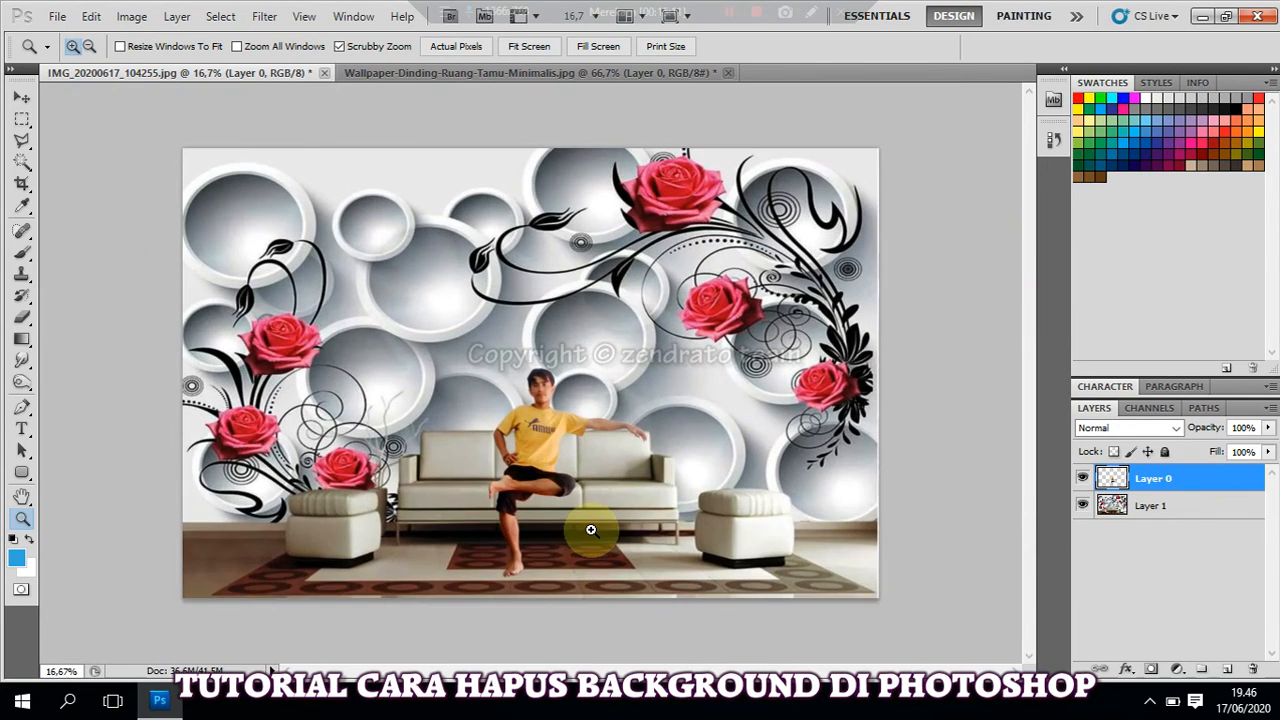
pyautogui.click(604, 535)
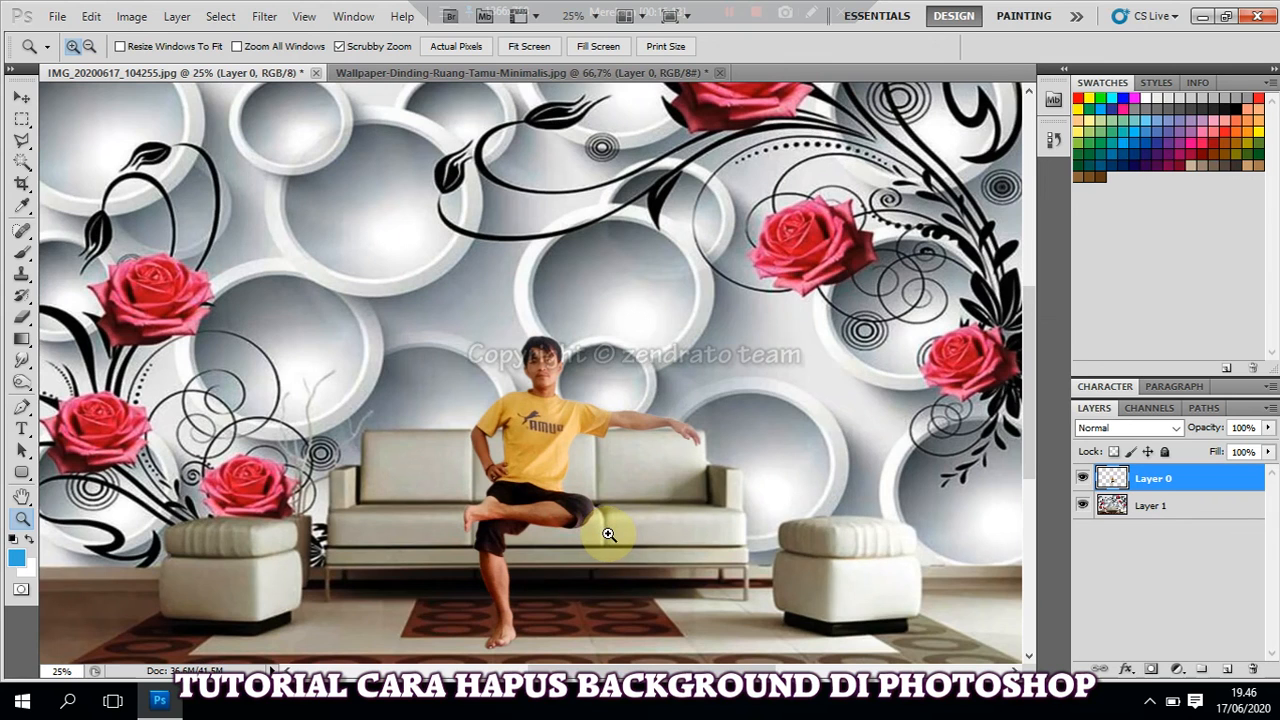
pyautogui.keyDown('alt'); pyautogui.click(608, 535); pyautogui.keyUp('alt')
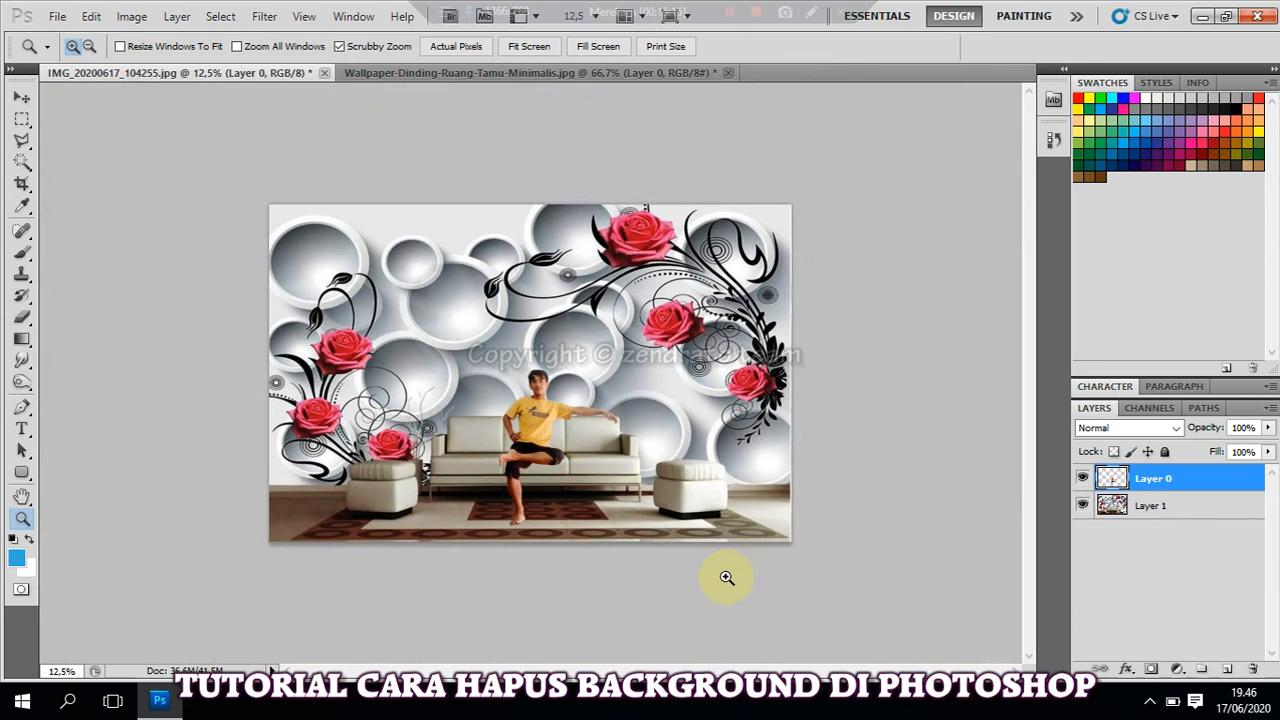